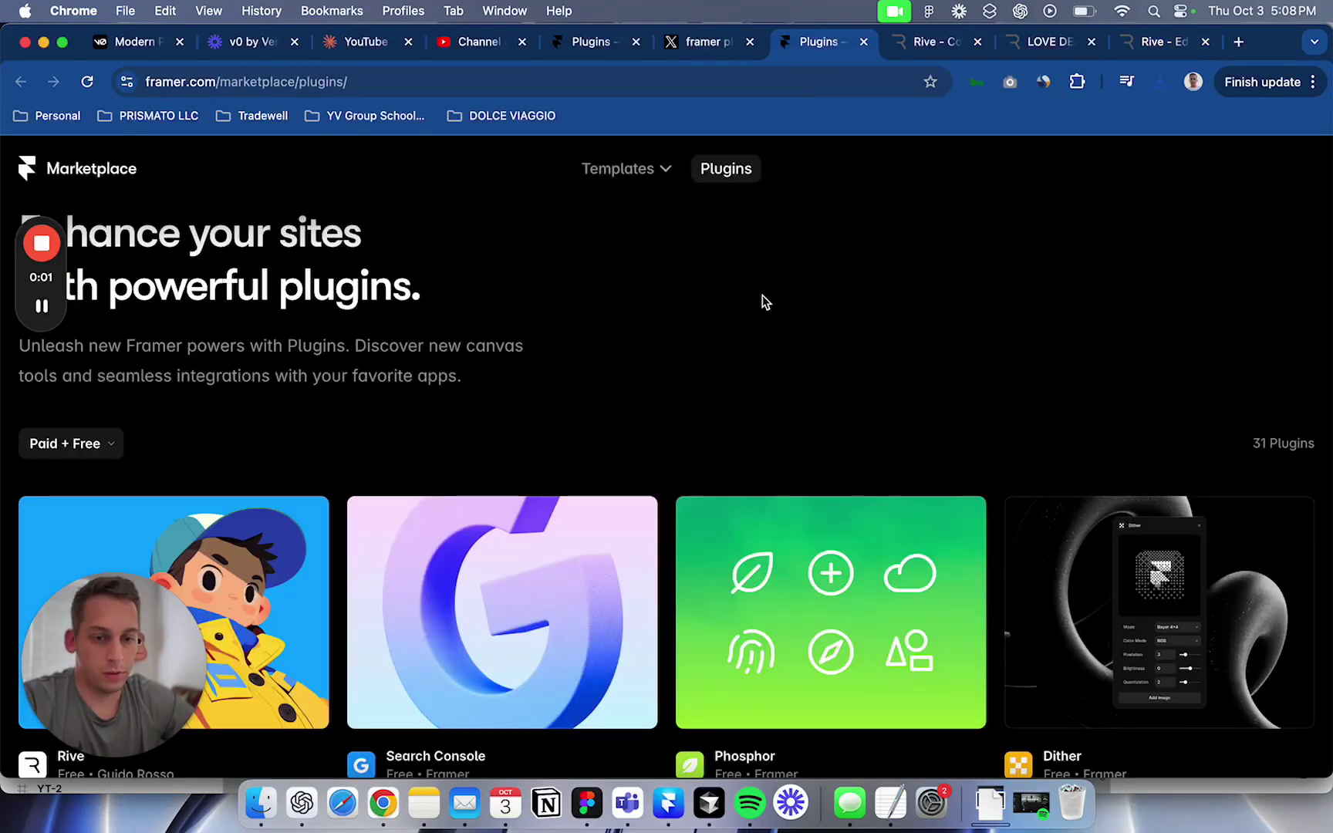
Scroll through the Marketplace plugins catalogue, looking over the Rive card and the other plugins.
scroll(763, 301, "down", 5)
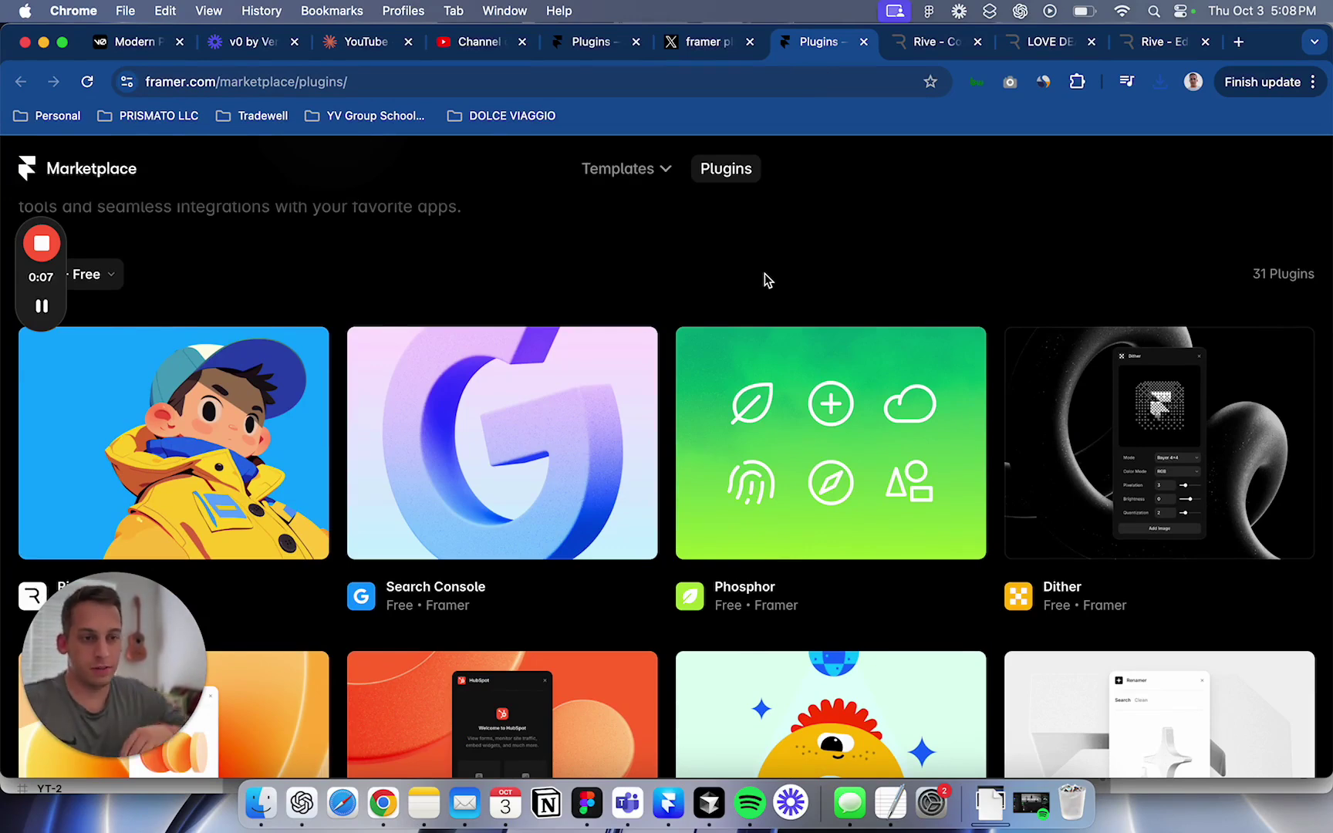
scroll(764, 274, "up", 5)
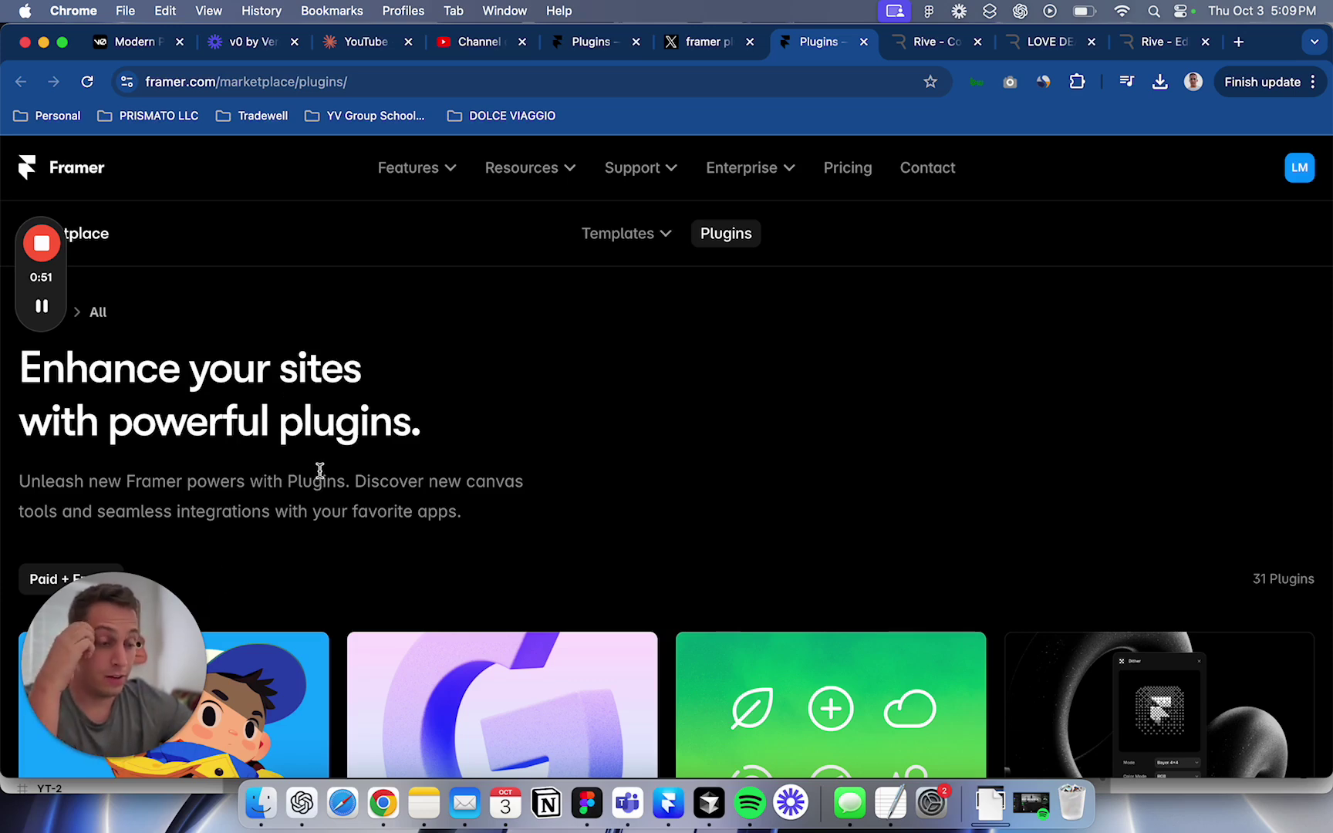
scroll(320, 470, "down", 4)
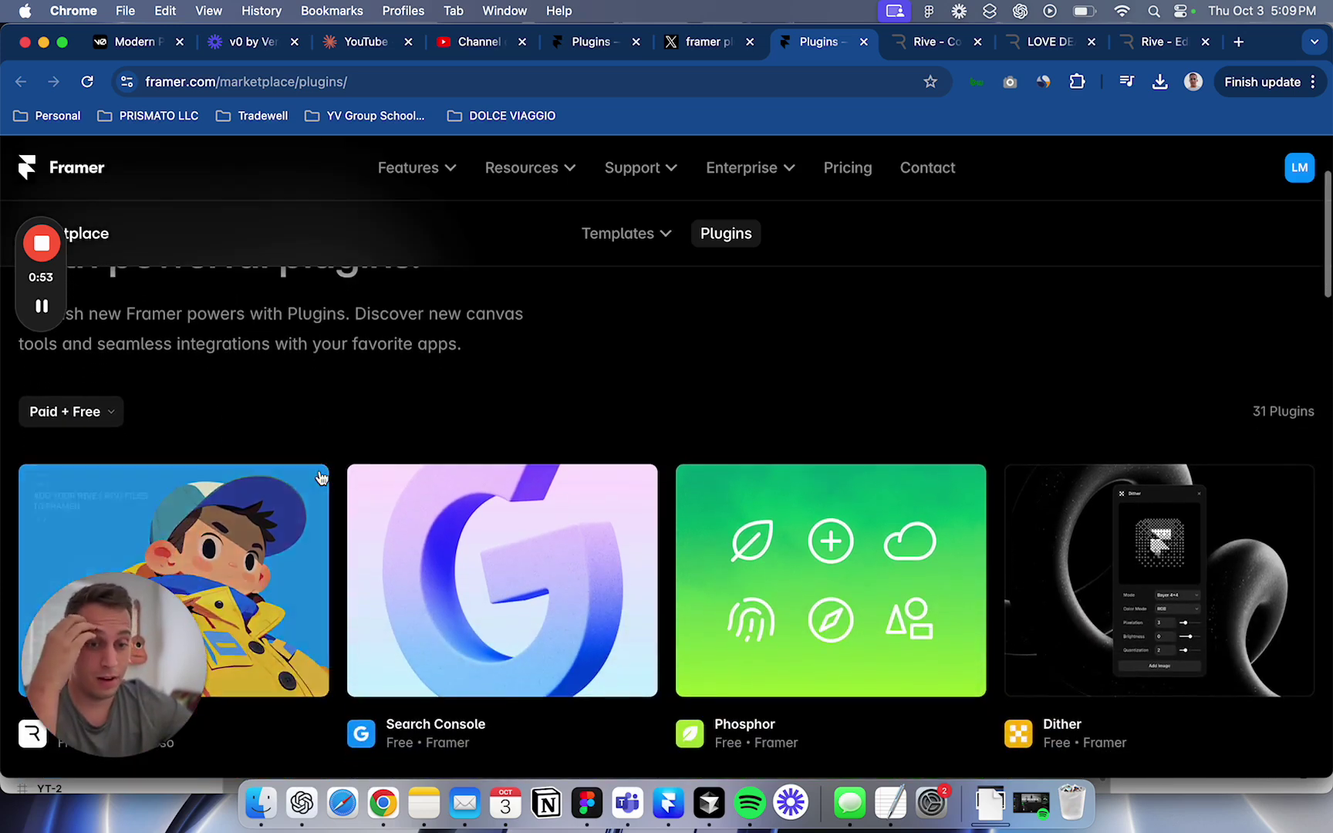
scroll(347, 413, "down", 3)
scroll(345, 411, "up", 5)
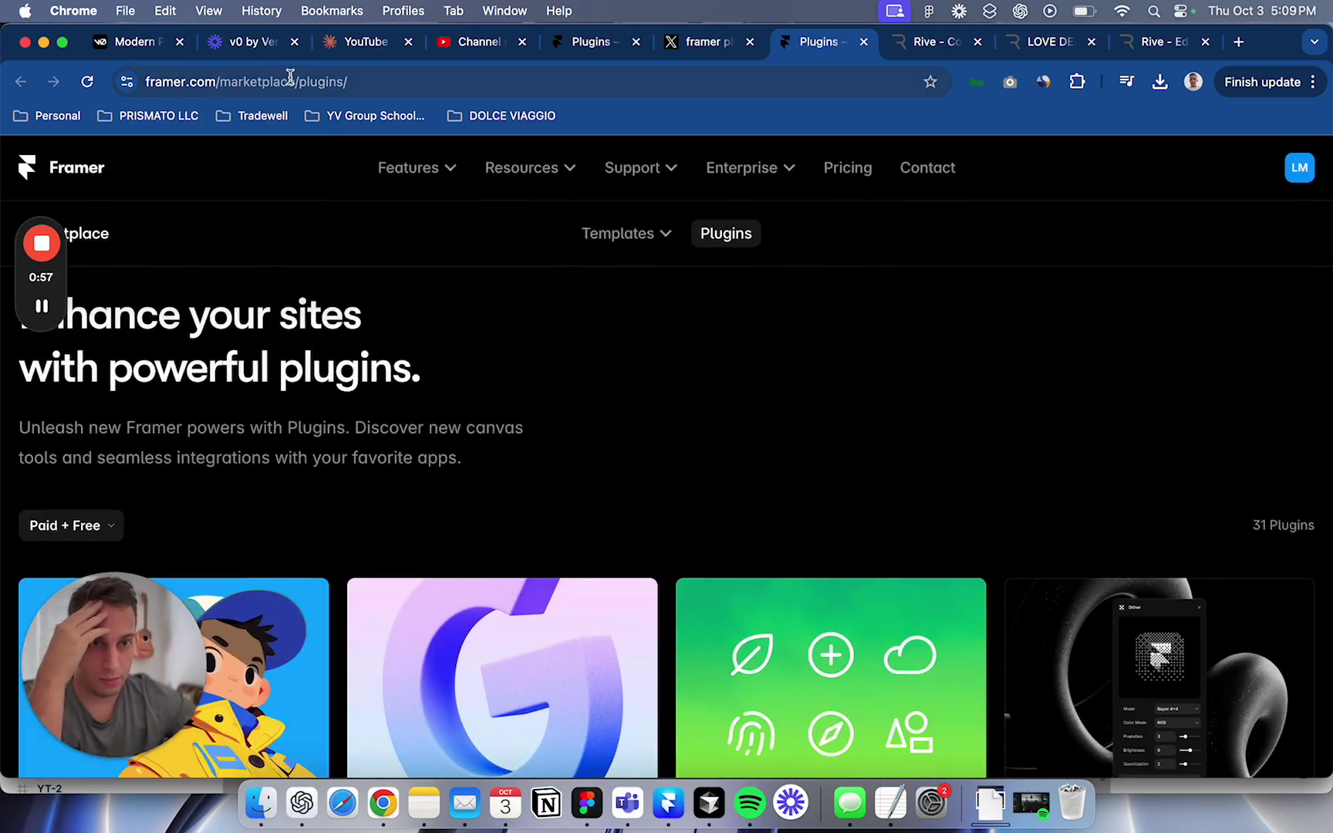
scroll(336, 514, "down", 15)
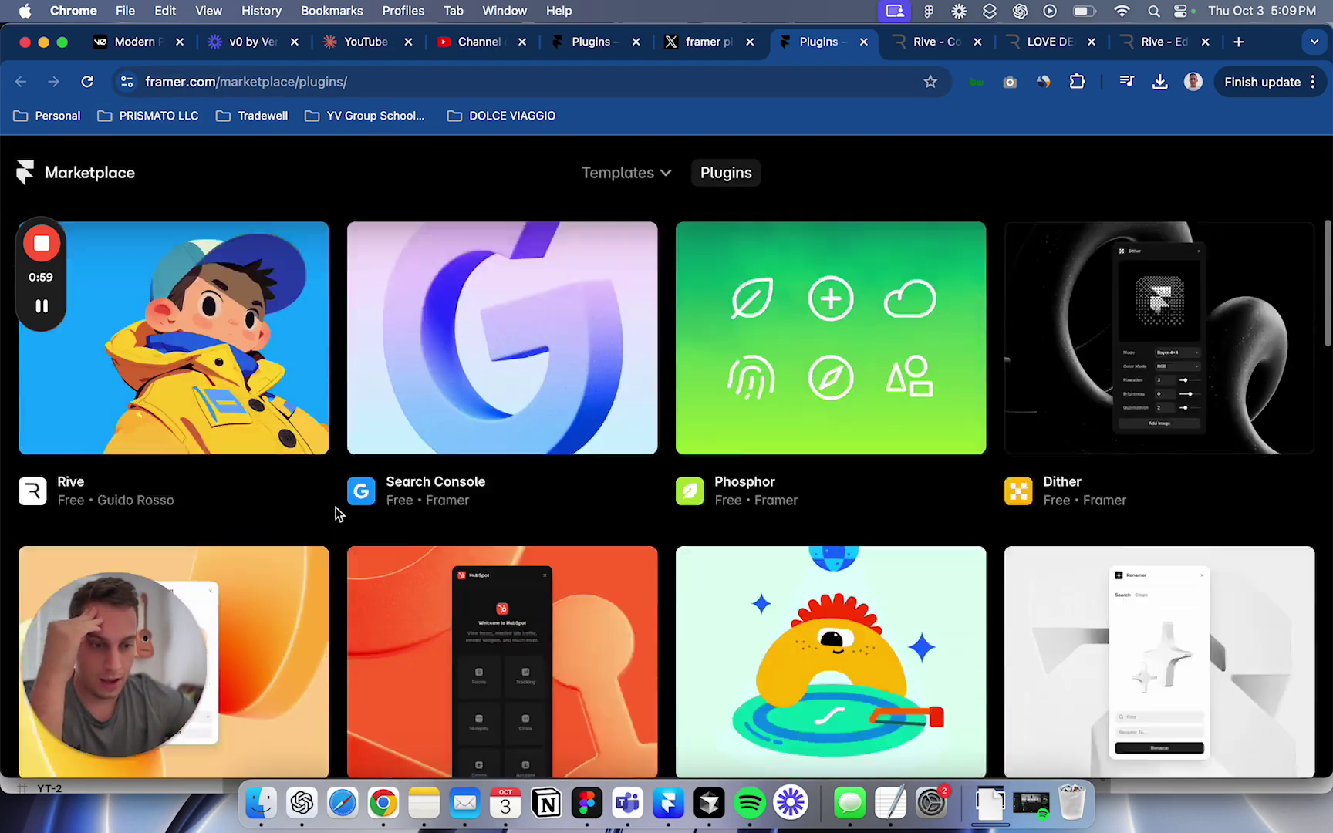
scroll(337, 514, "up", 10)
scroll(337, 514, "up", 5)
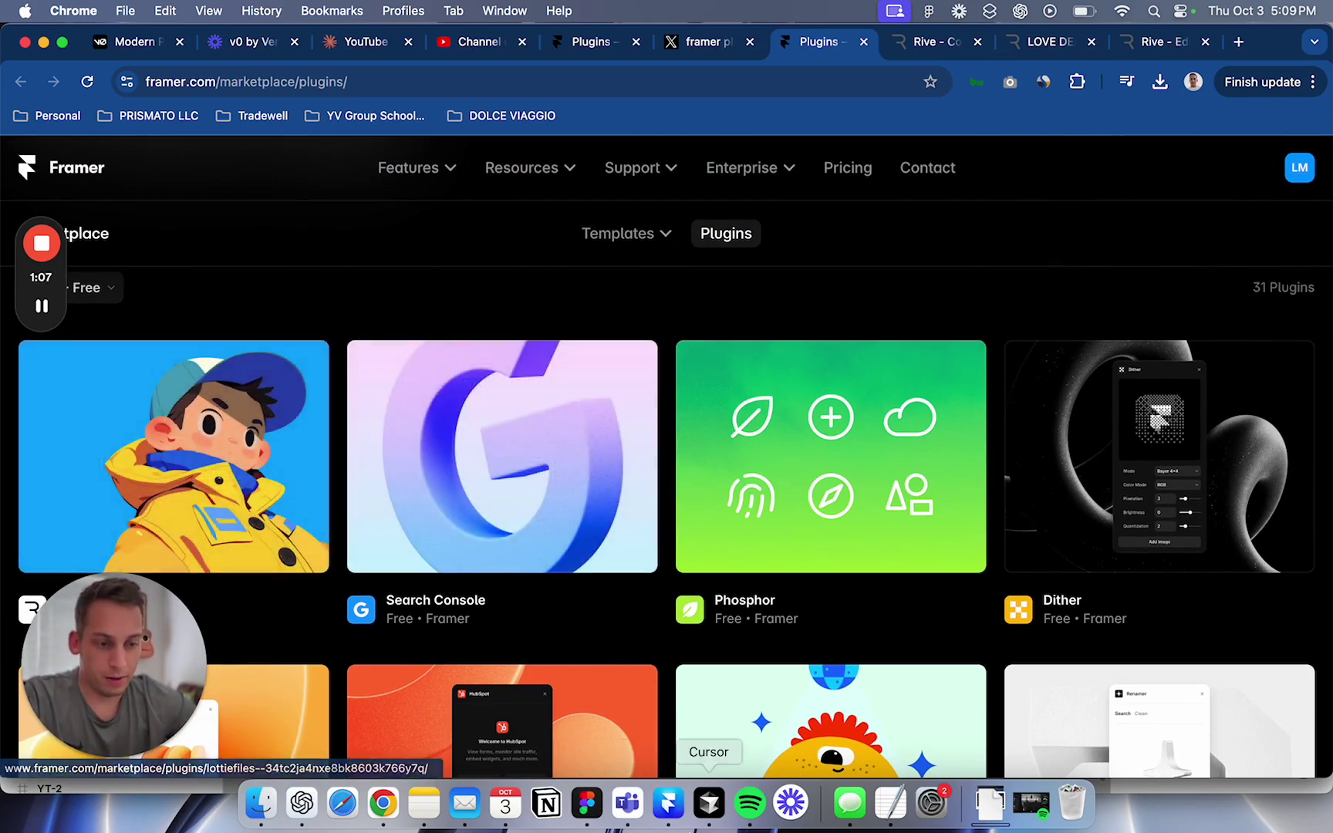
Back in the Framer project, open the Feature / Grid-03 section for editing.
left_click(679, 824)
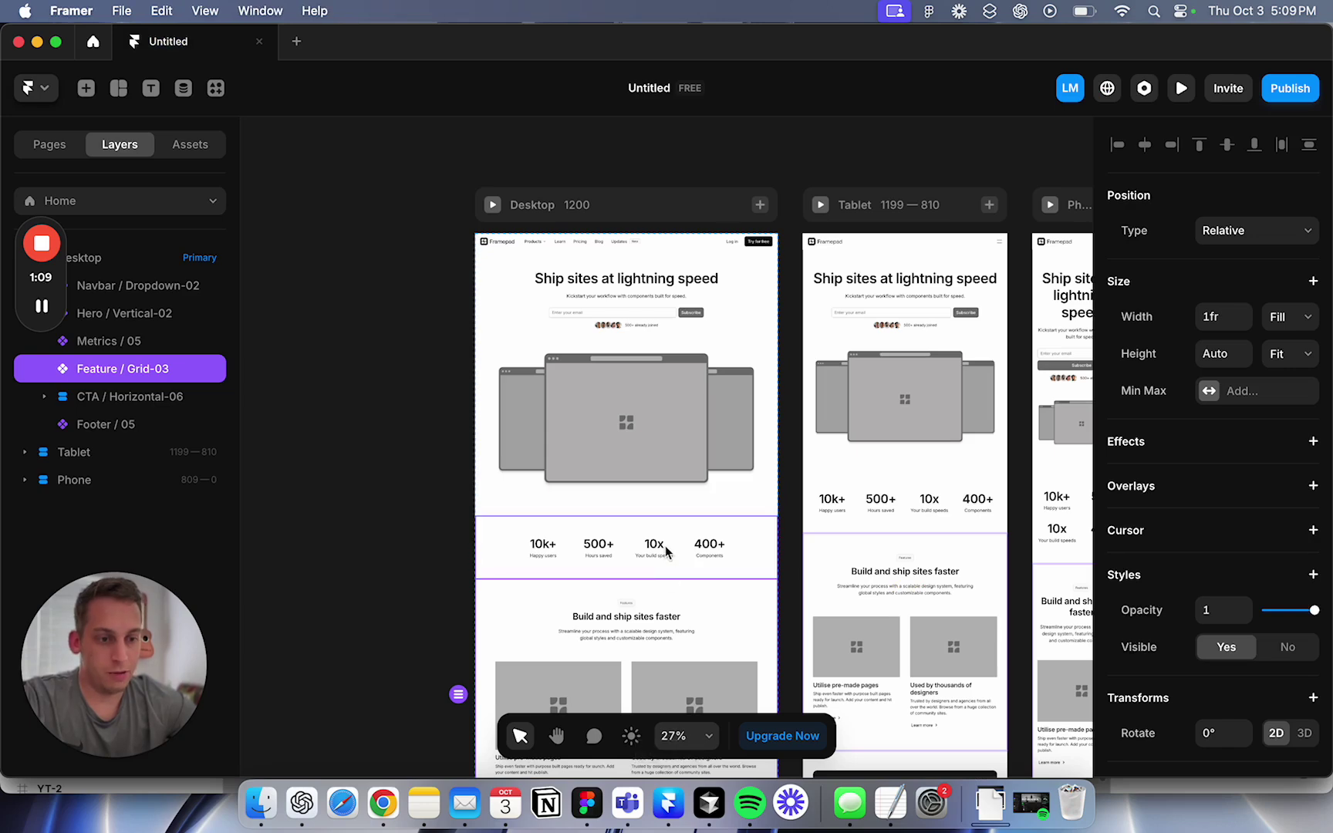
scroll(662, 545, "down", 2)
scroll(621, 457, "down", 4)
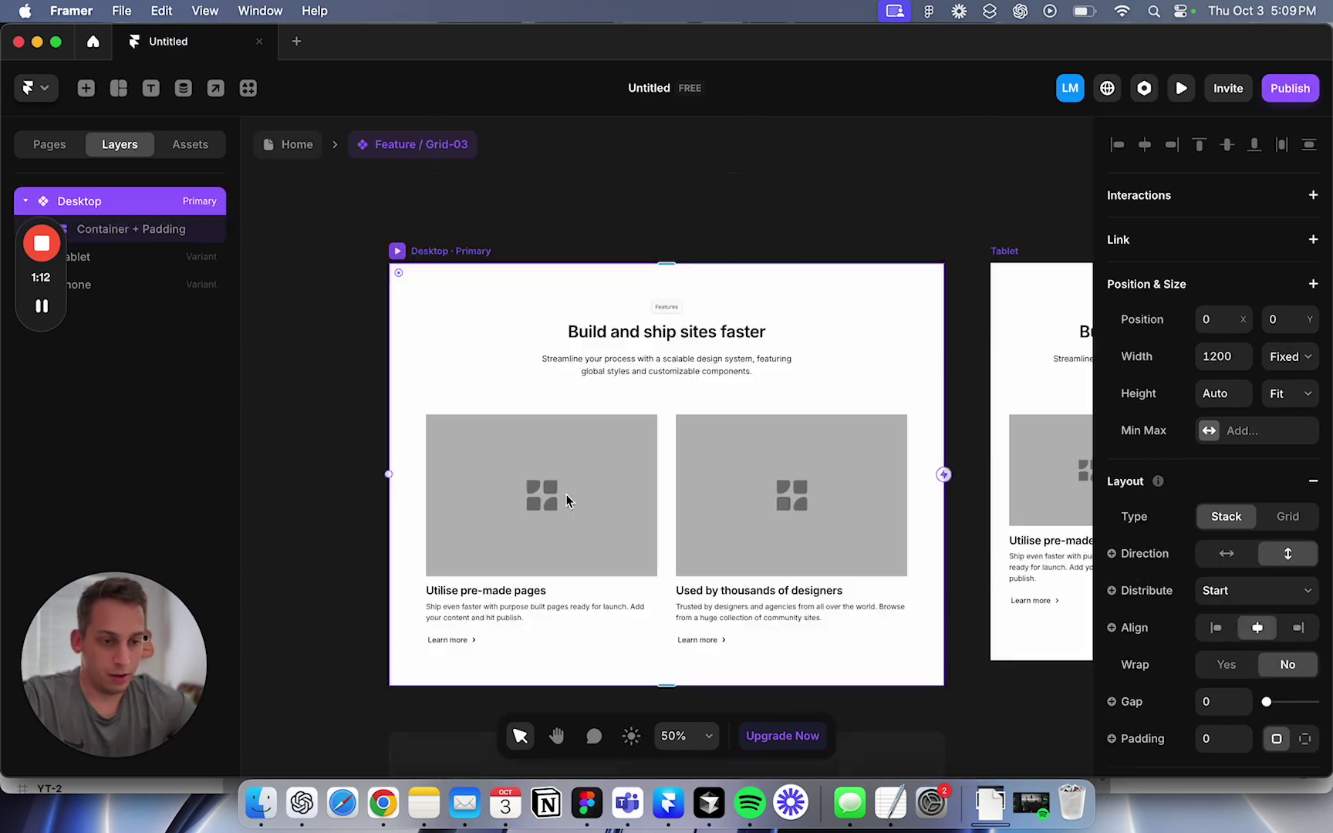
double_click(566, 494)
left_click(609, 513)
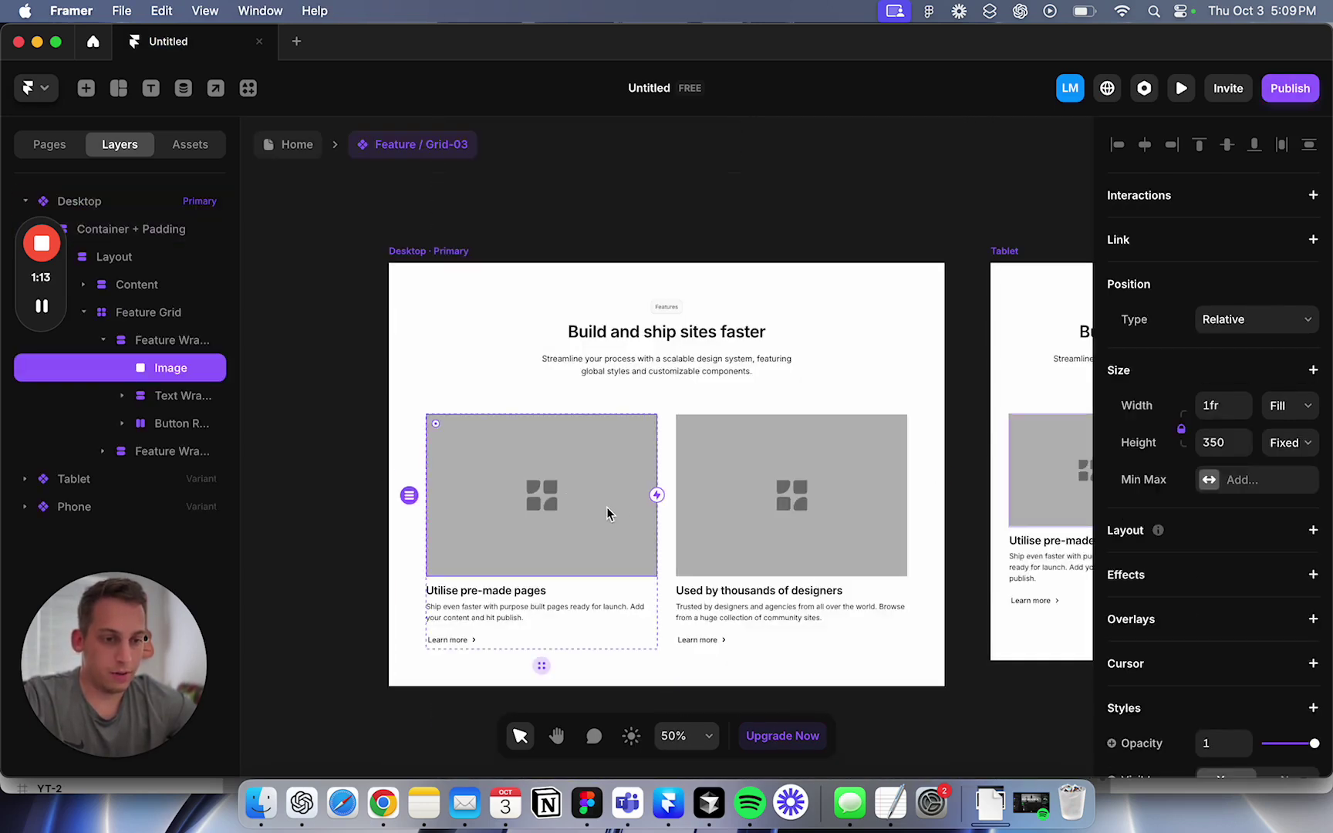
left_click(346, 468)
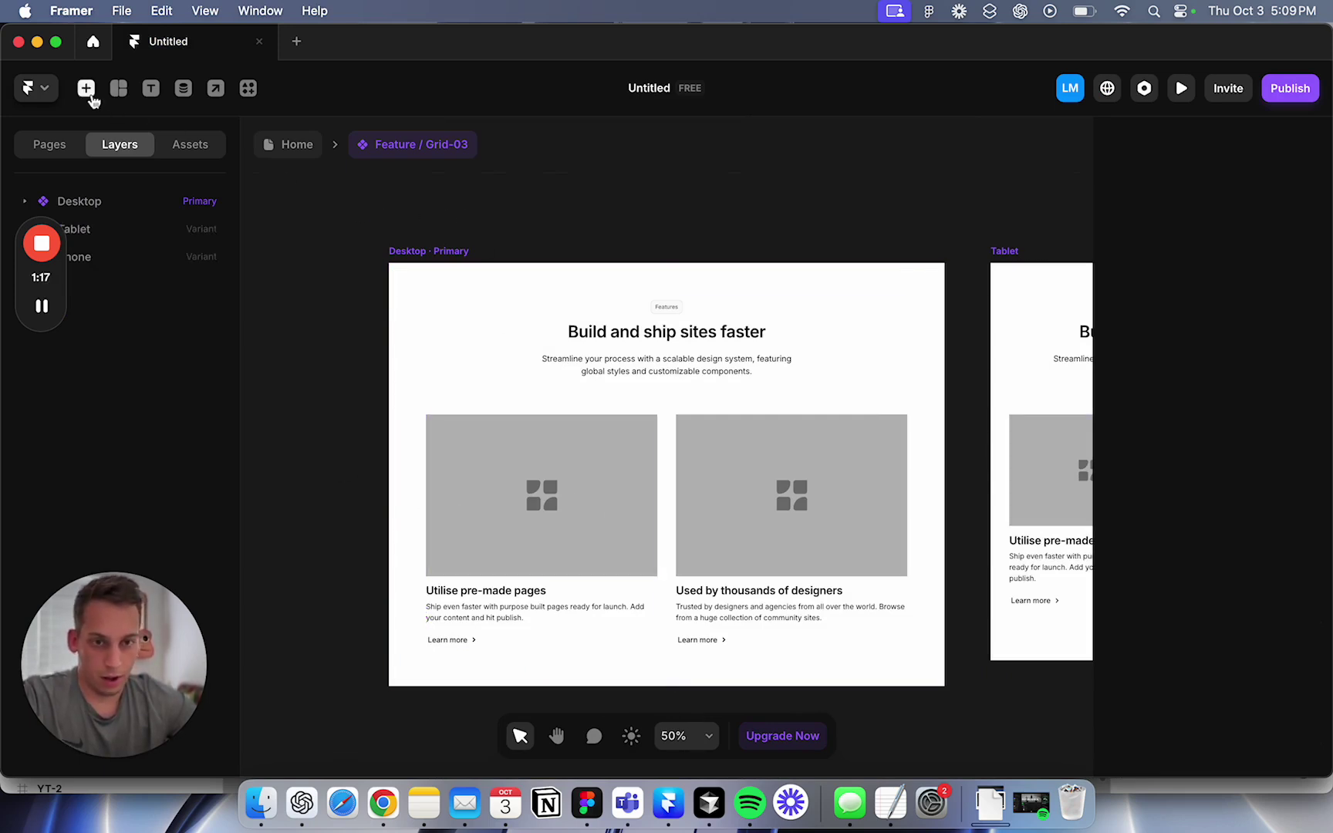
Launch the Rive plugin and upload the love_death_and_#wip.riv file.
left_click(248, 89)
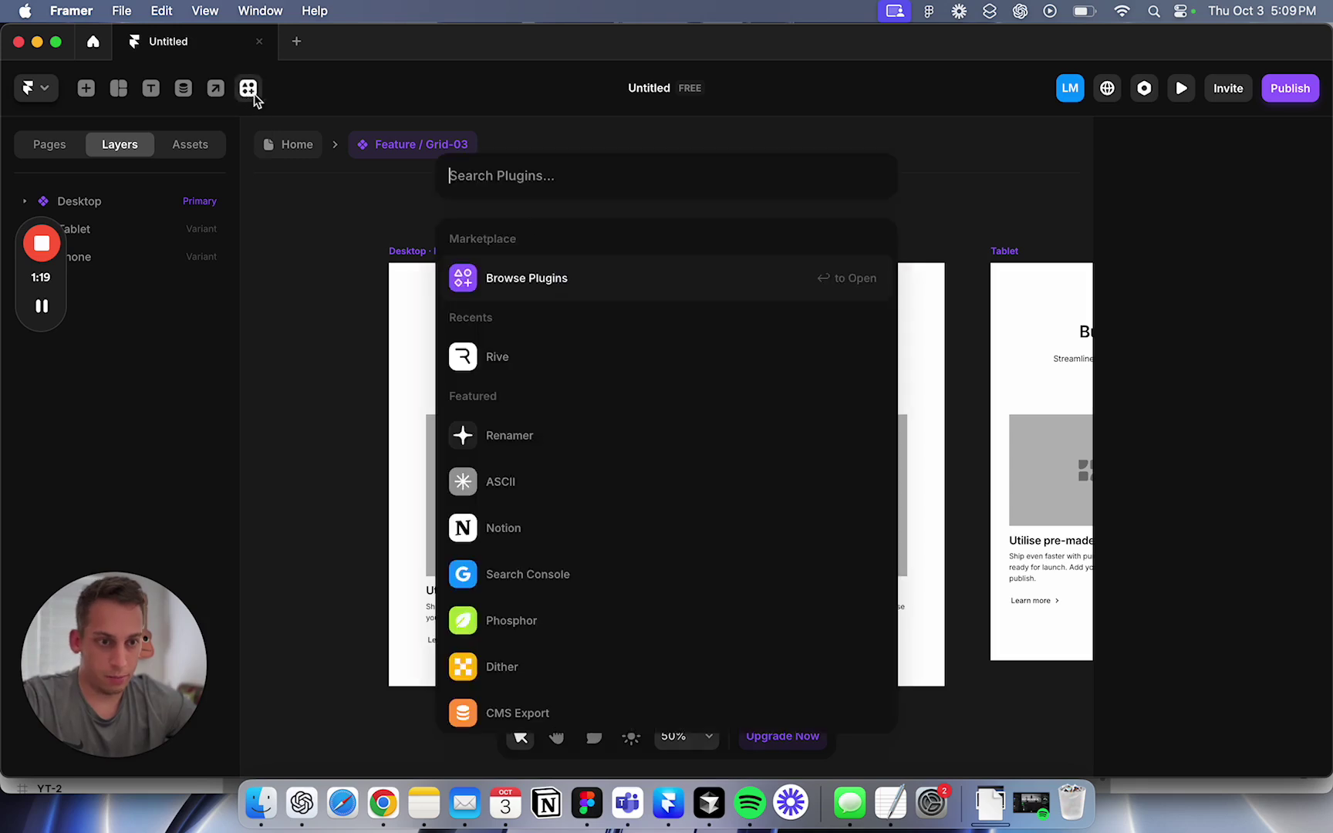
left_click(516, 368)
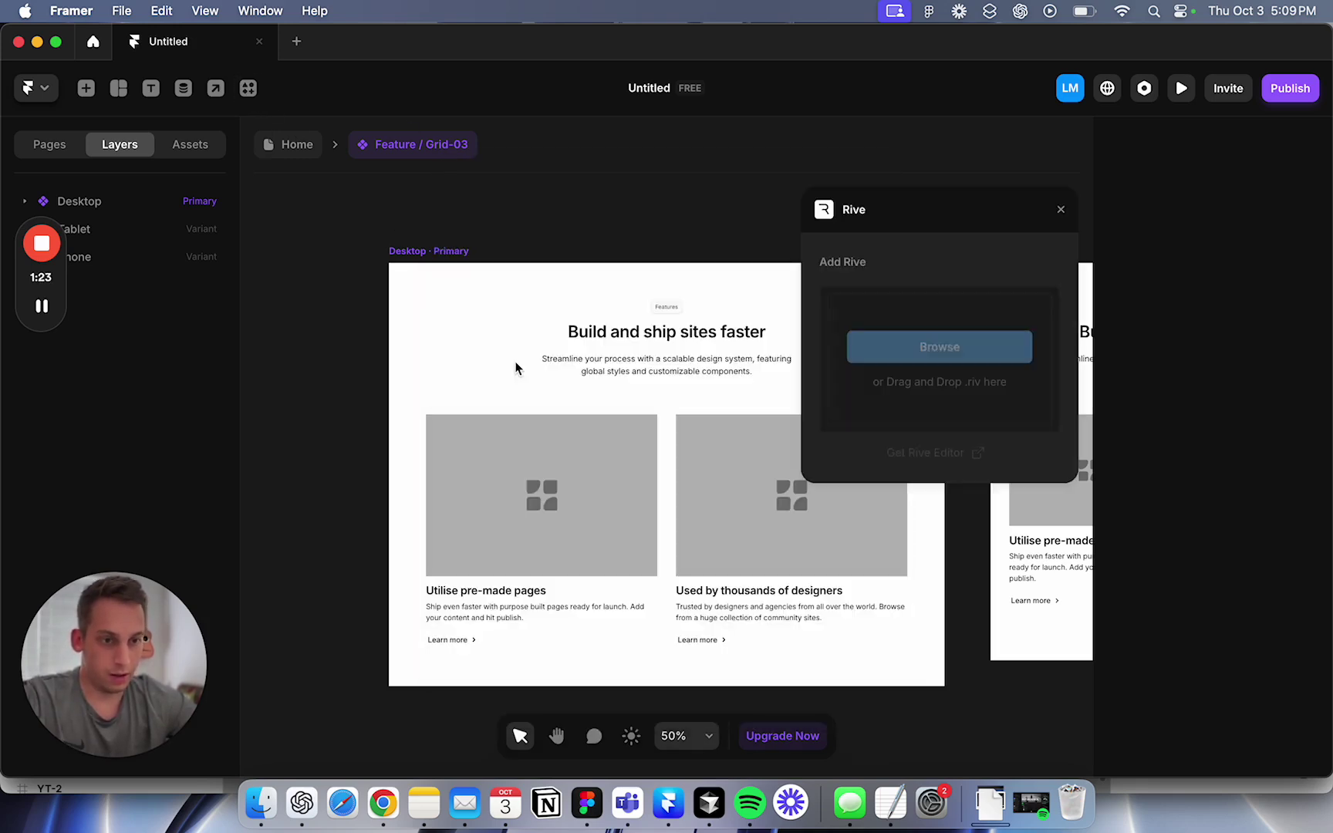
left_click(882, 353)
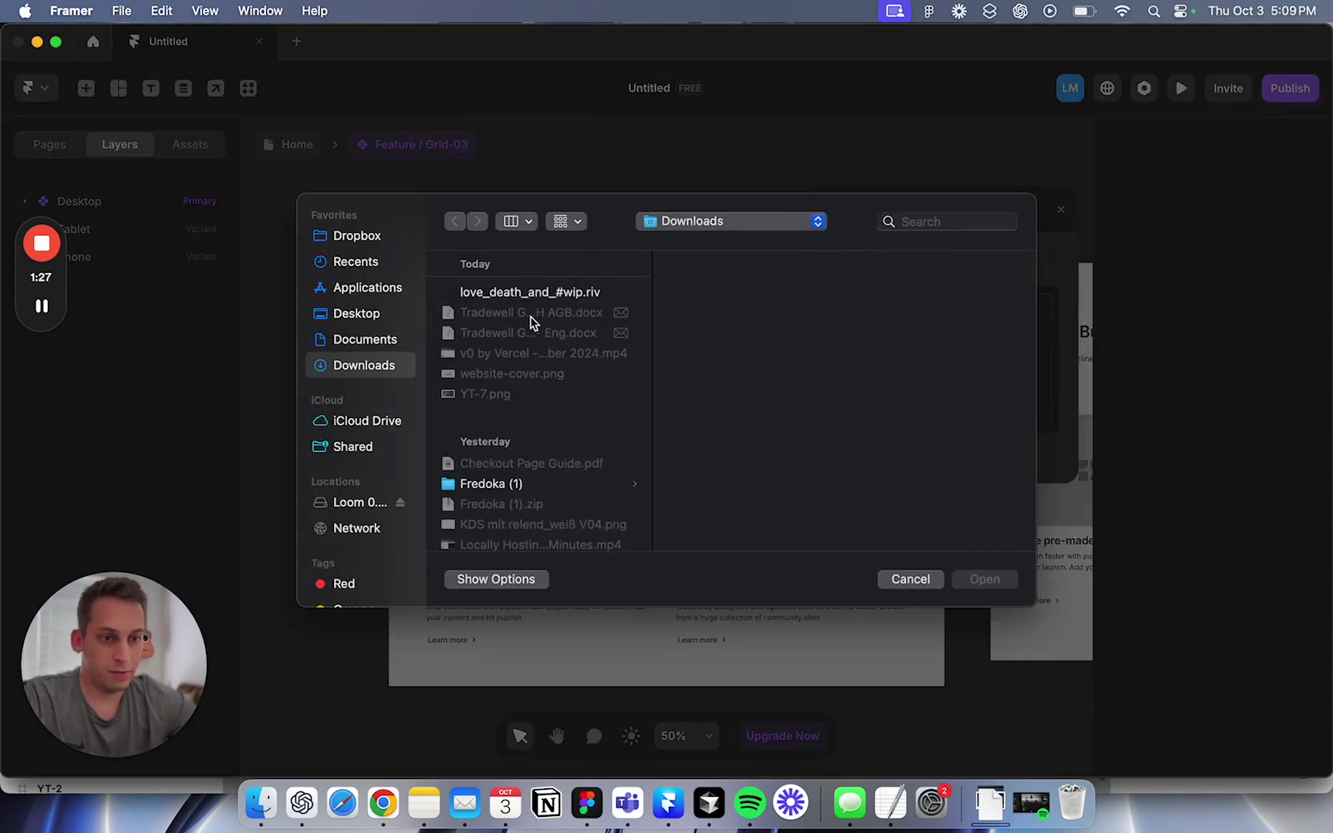
left_click(529, 293)
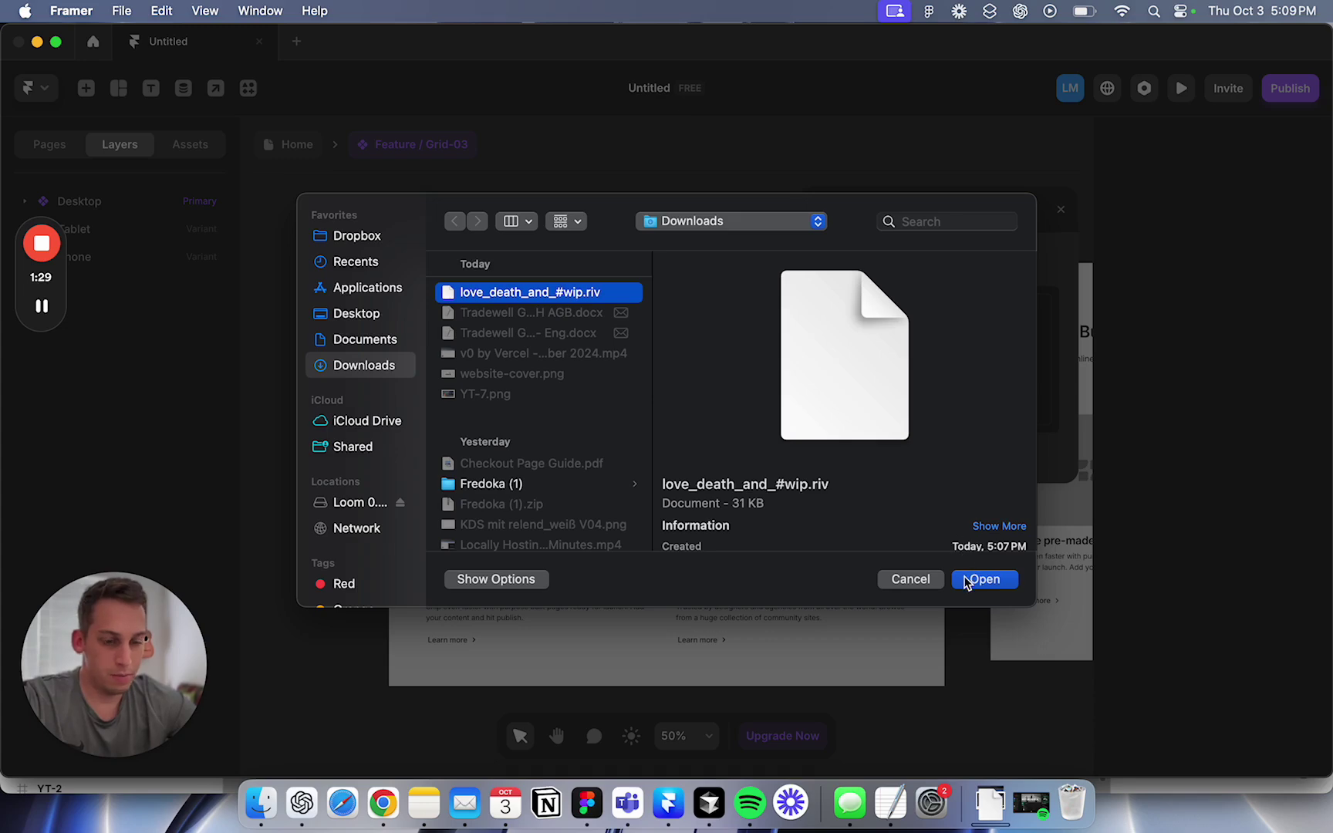
left_click(984, 579)
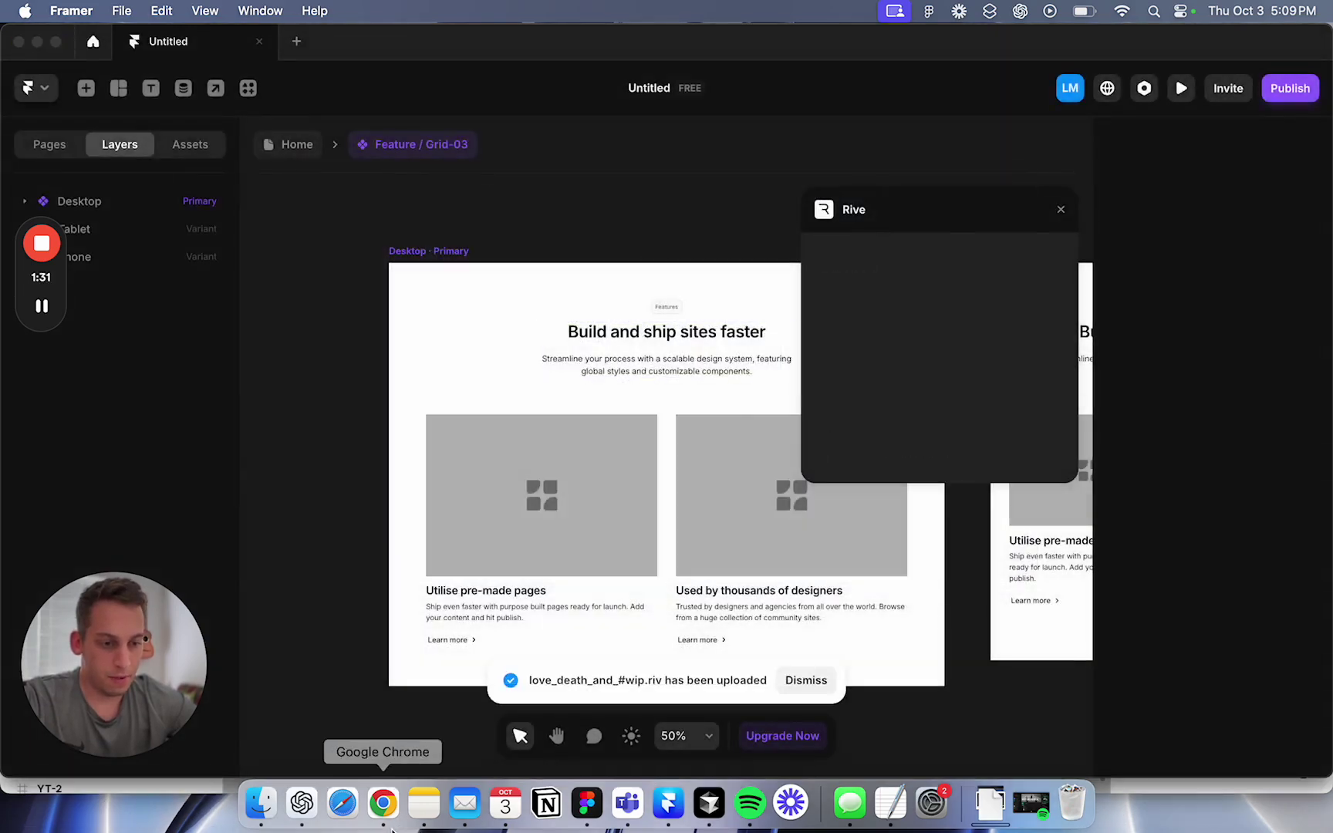
Switch to Chrome and show the robot file's Rive community page.
left_click(383, 803)
left_click(922, 42)
left_click(1037, 41)
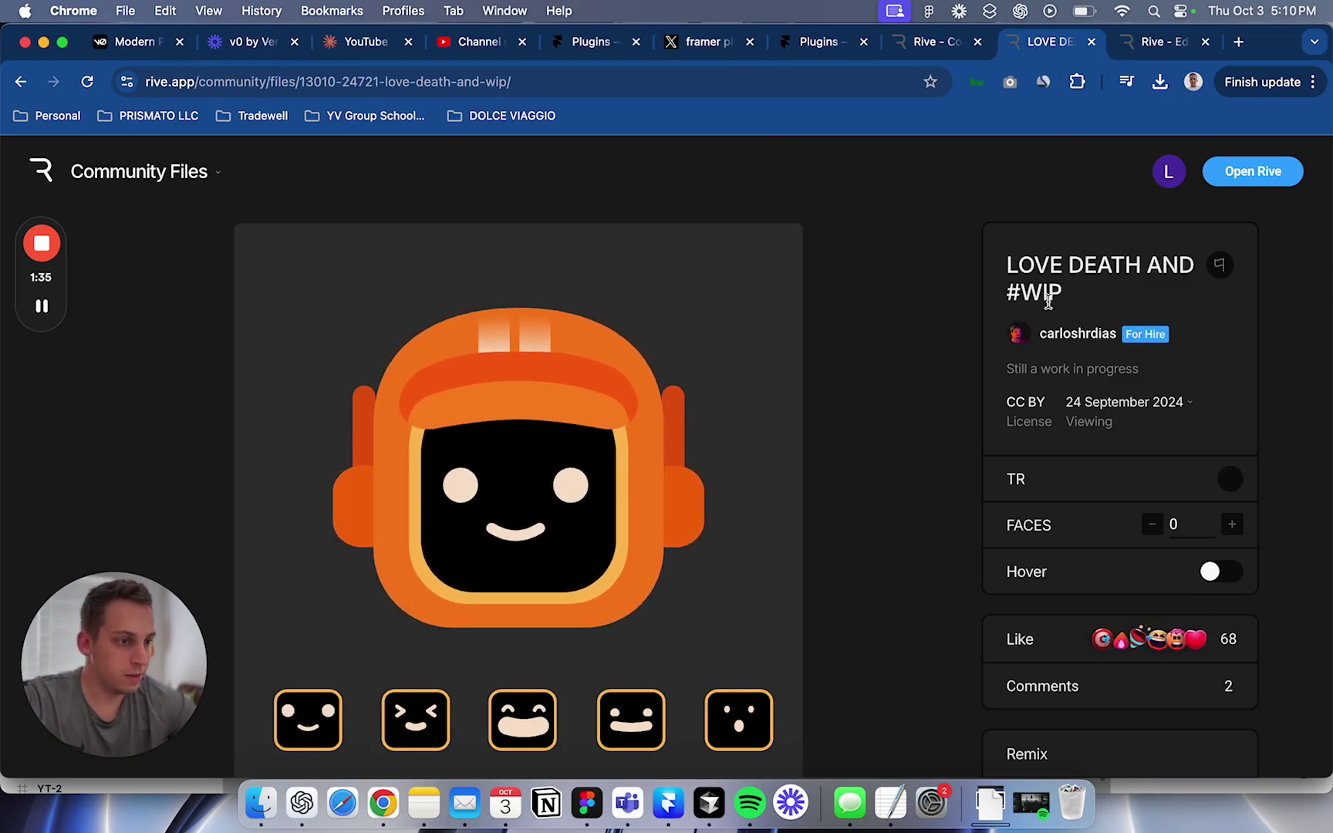
Select the LOVE DEATH AND #WIP title, then switch to its Rive Editor tab showing Layer_2.
left_click_drag(1062, 292, 991, 263)
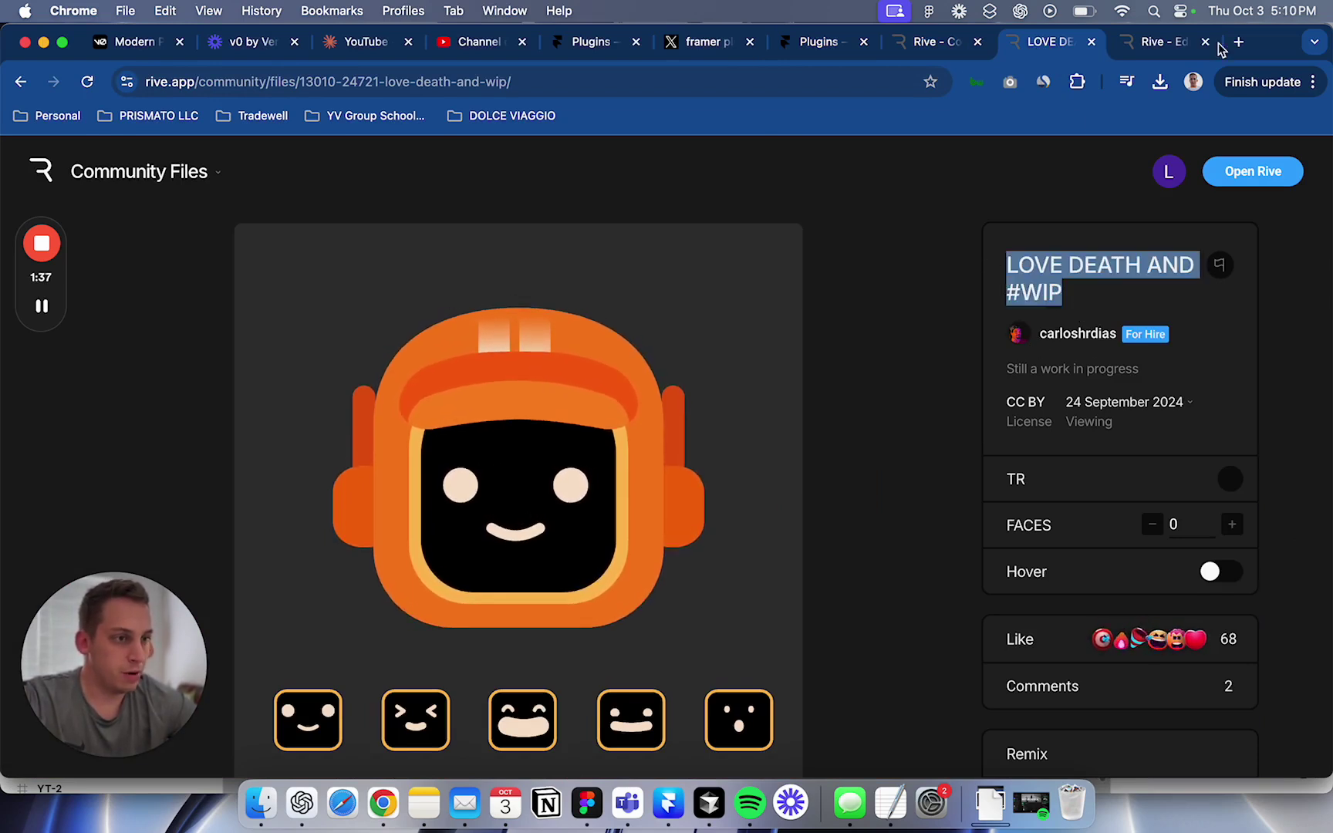
mouse_move(109, 201)
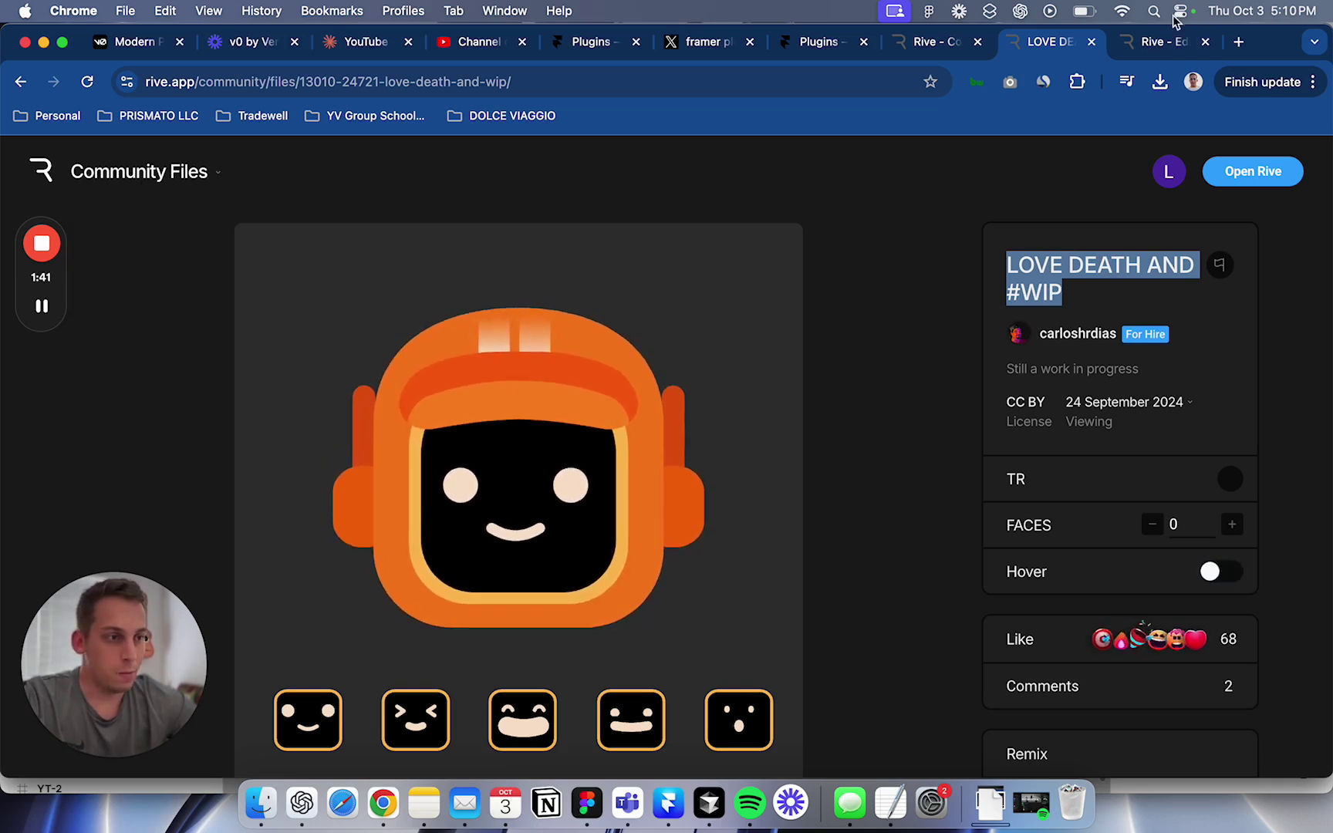
left_click(1165, 42)
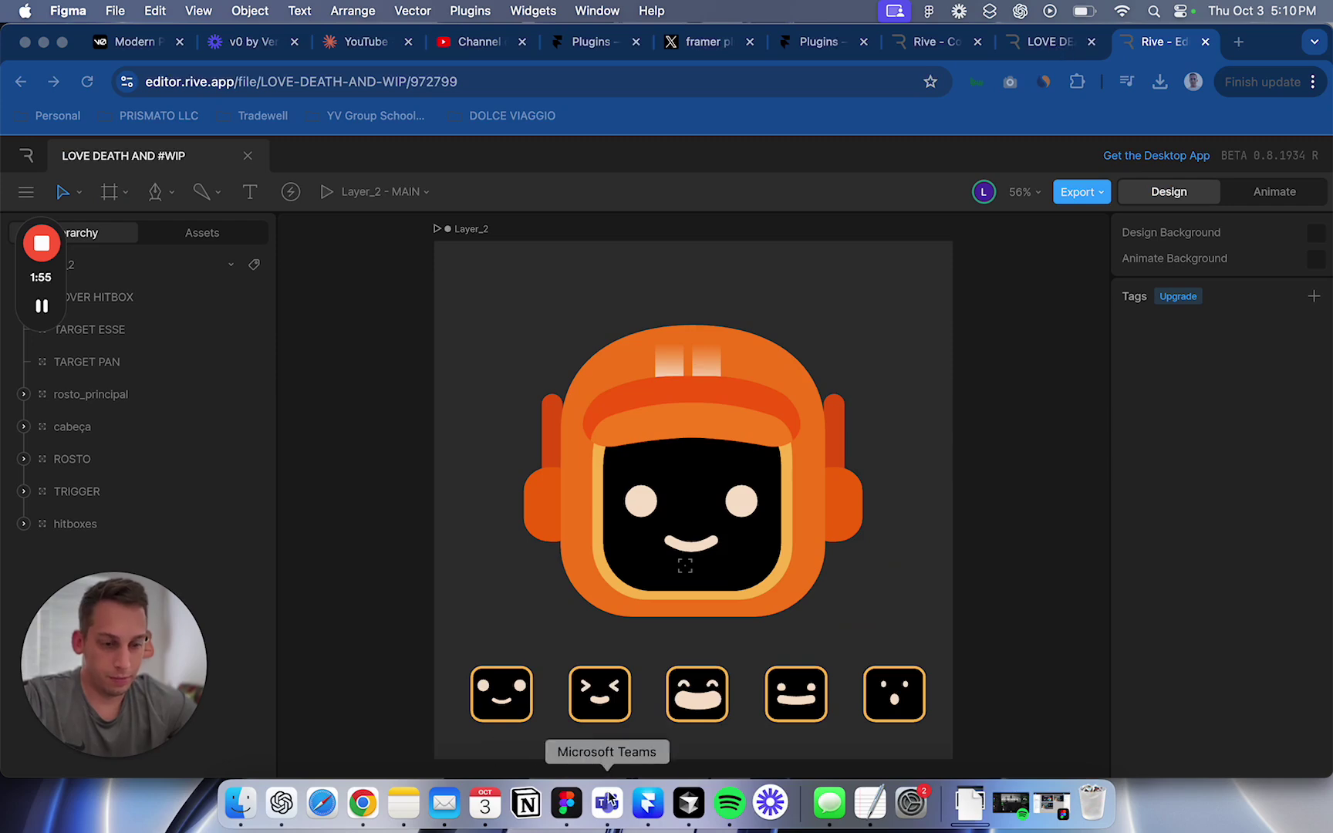
Place the Rive robot animation inside the left feature card's Image frame and select it.
left_click(648, 803)
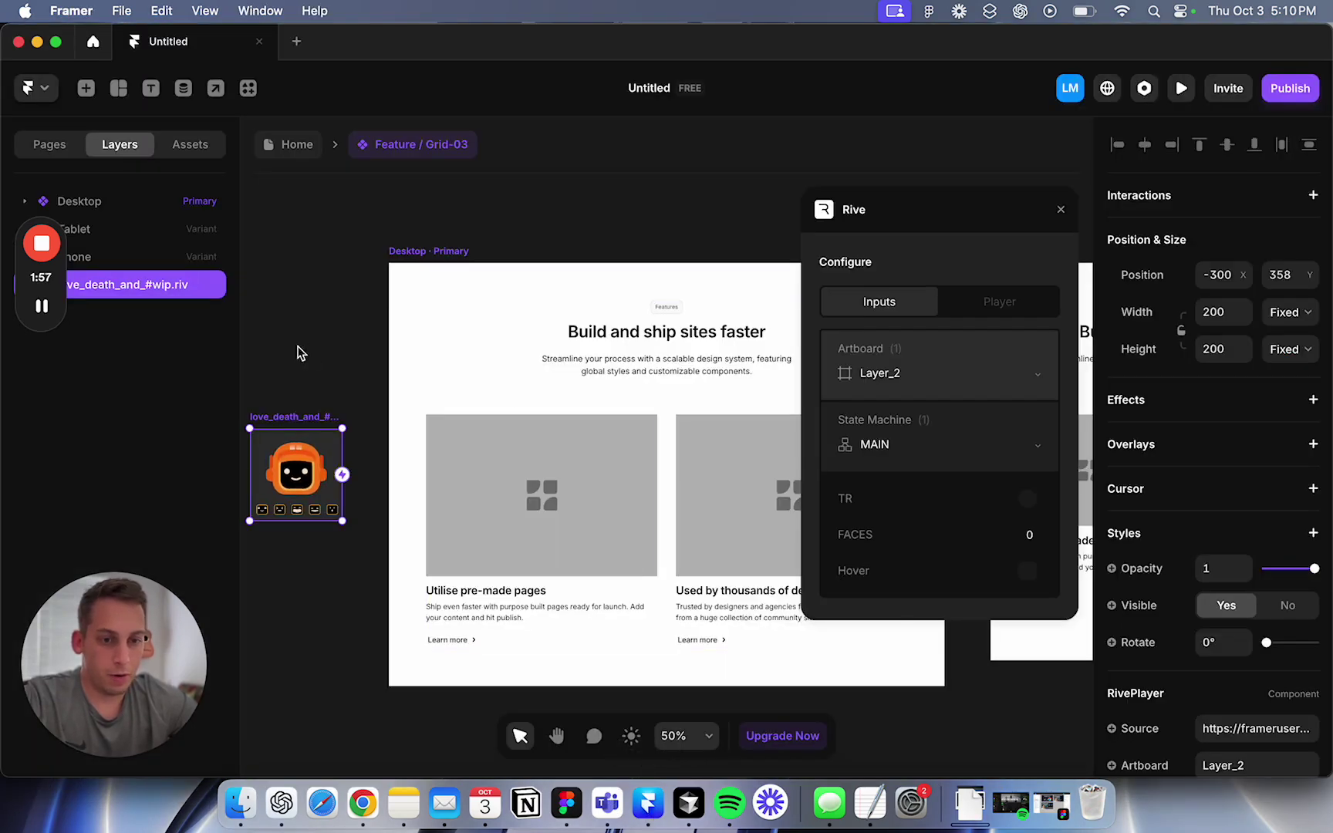
left_click_drag(294, 426, 600, 460)
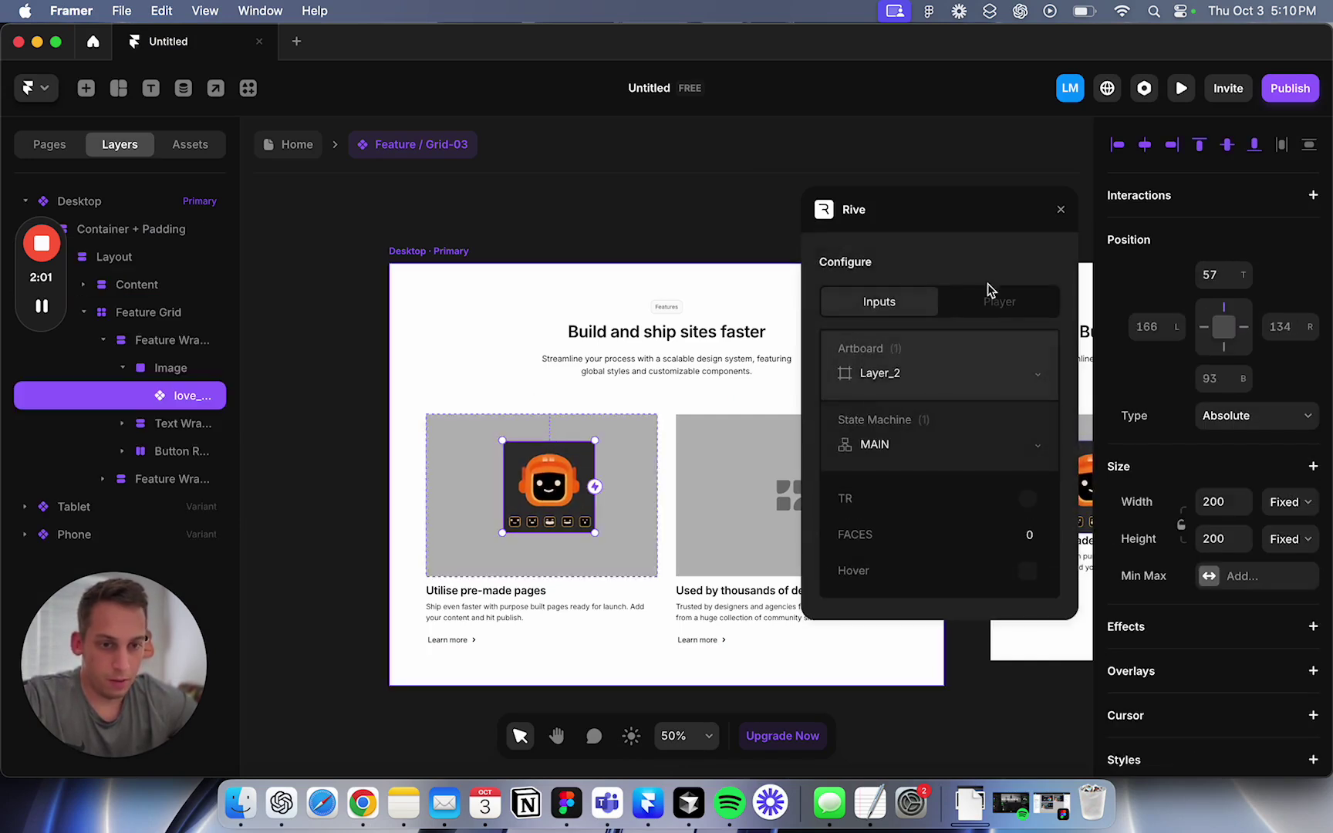
left_click(171, 376)
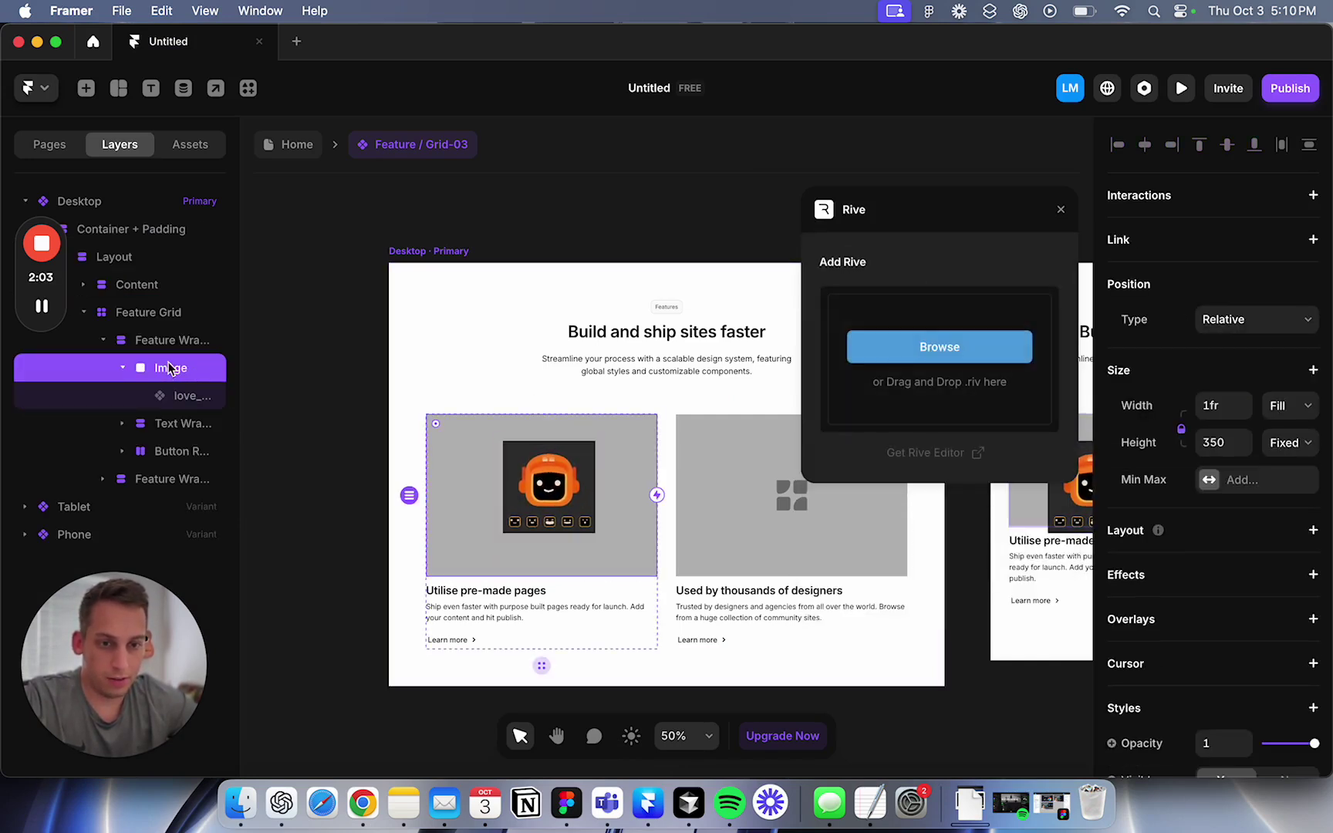
left_click_drag(540, 497, 535, 497)
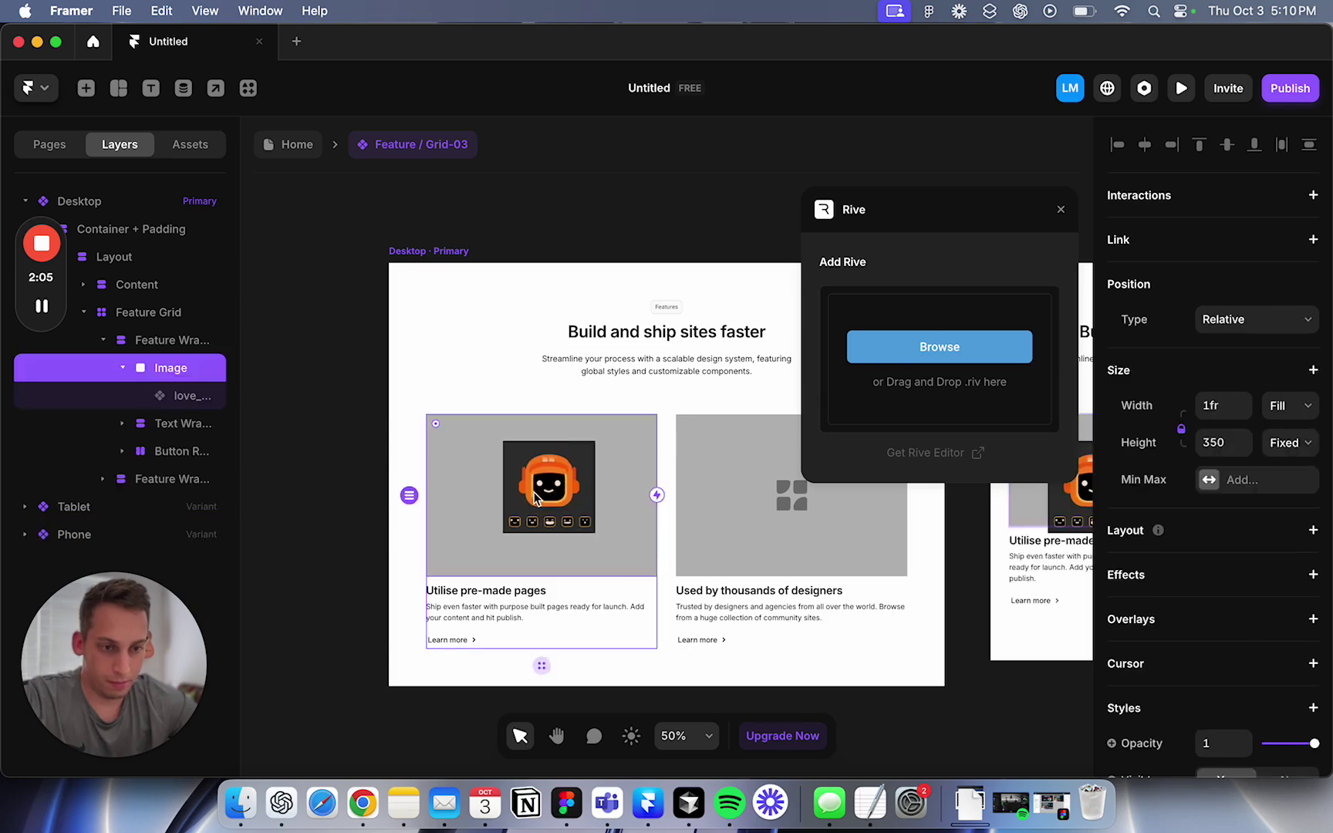
left_click(185, 397)
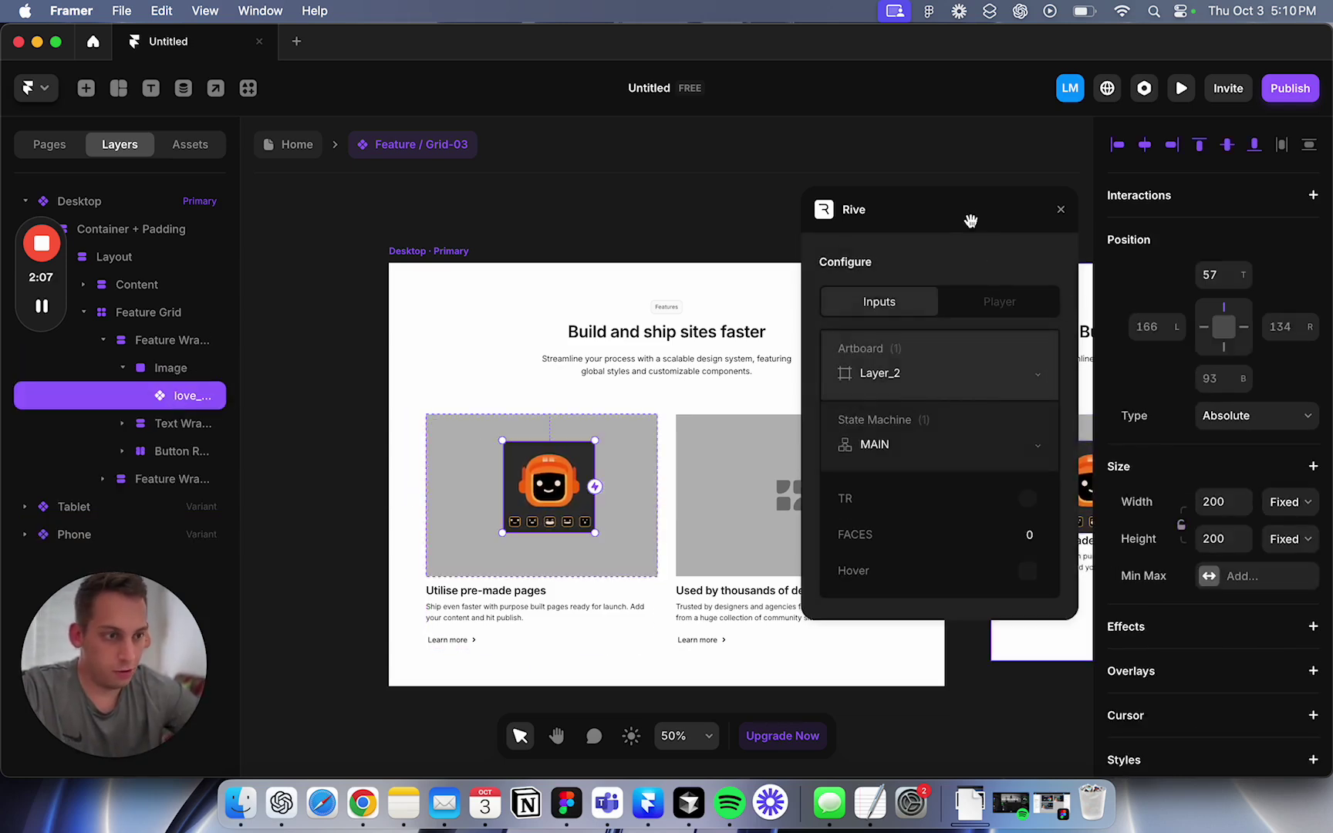
left_click_drag(971, 221, 1017, 331)
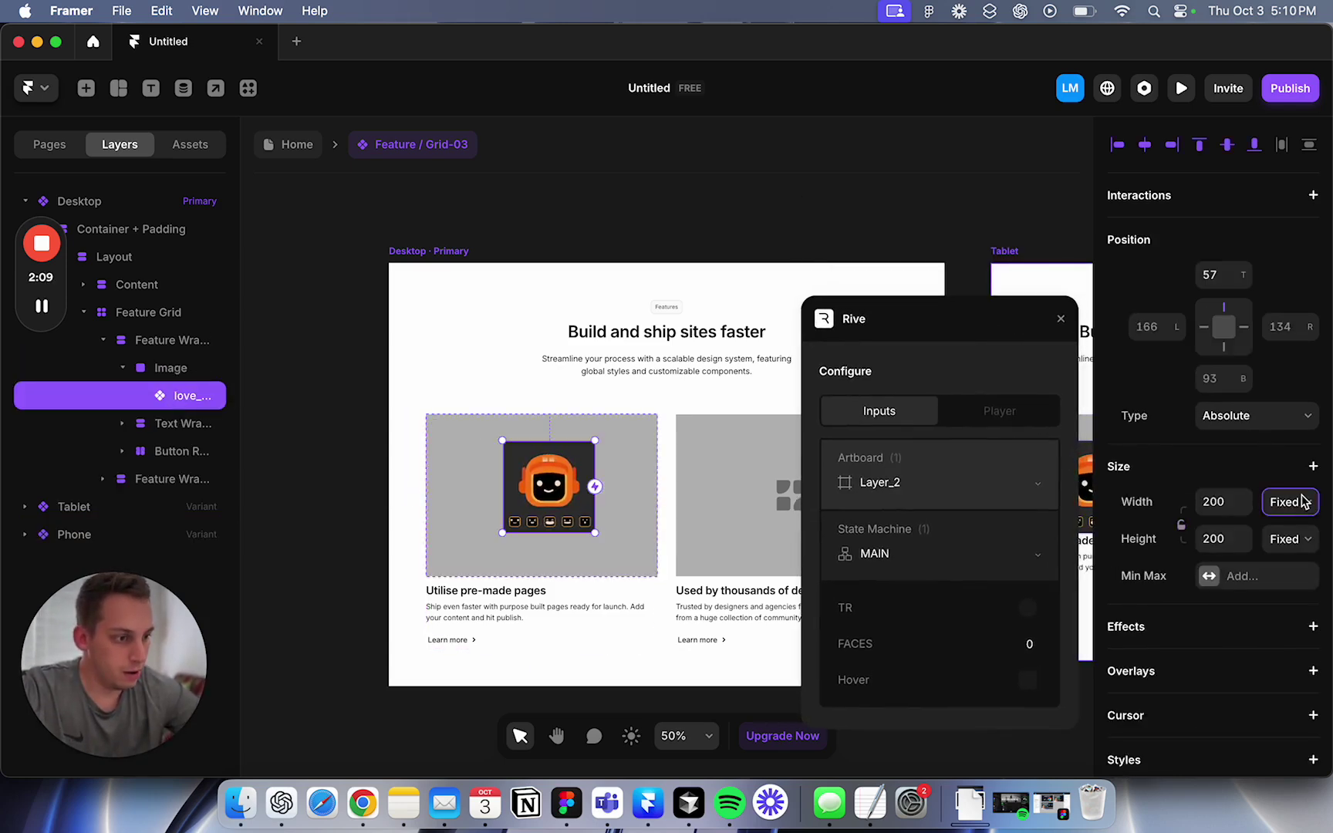
Set the robot layer to 100% Rel width and 100% Rel height, aligned to the image top.
left_click(1302, 503)
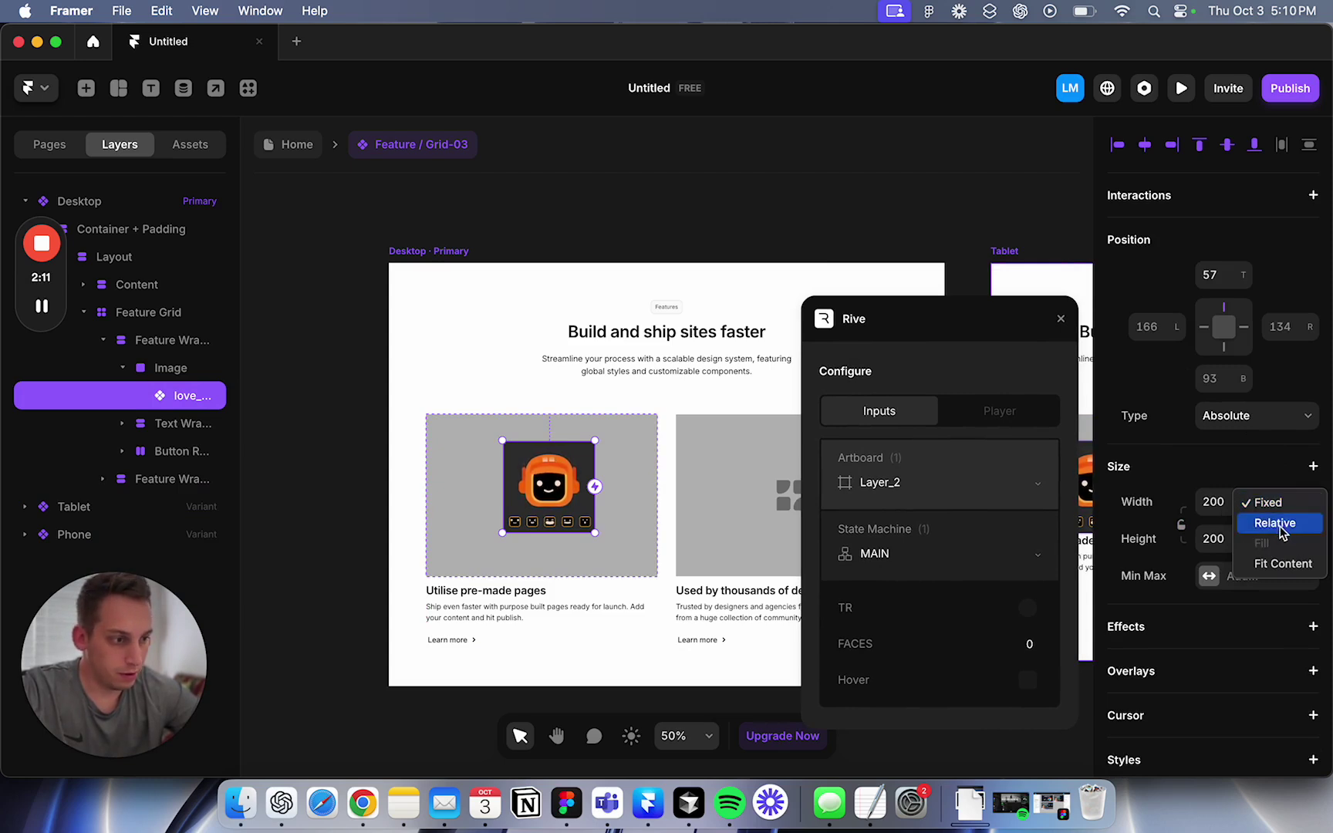
key("Escape")
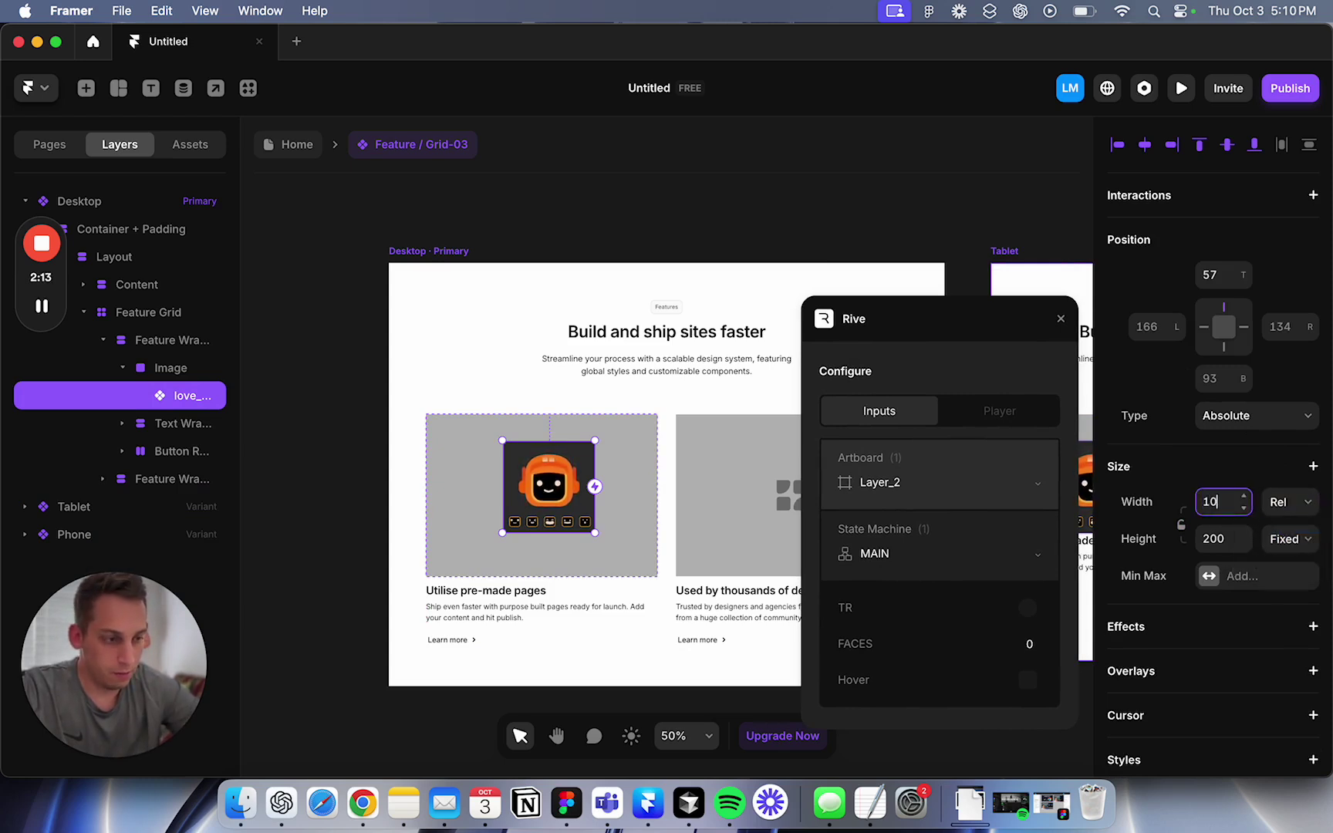
key("Return")
left_click(1218, 538)
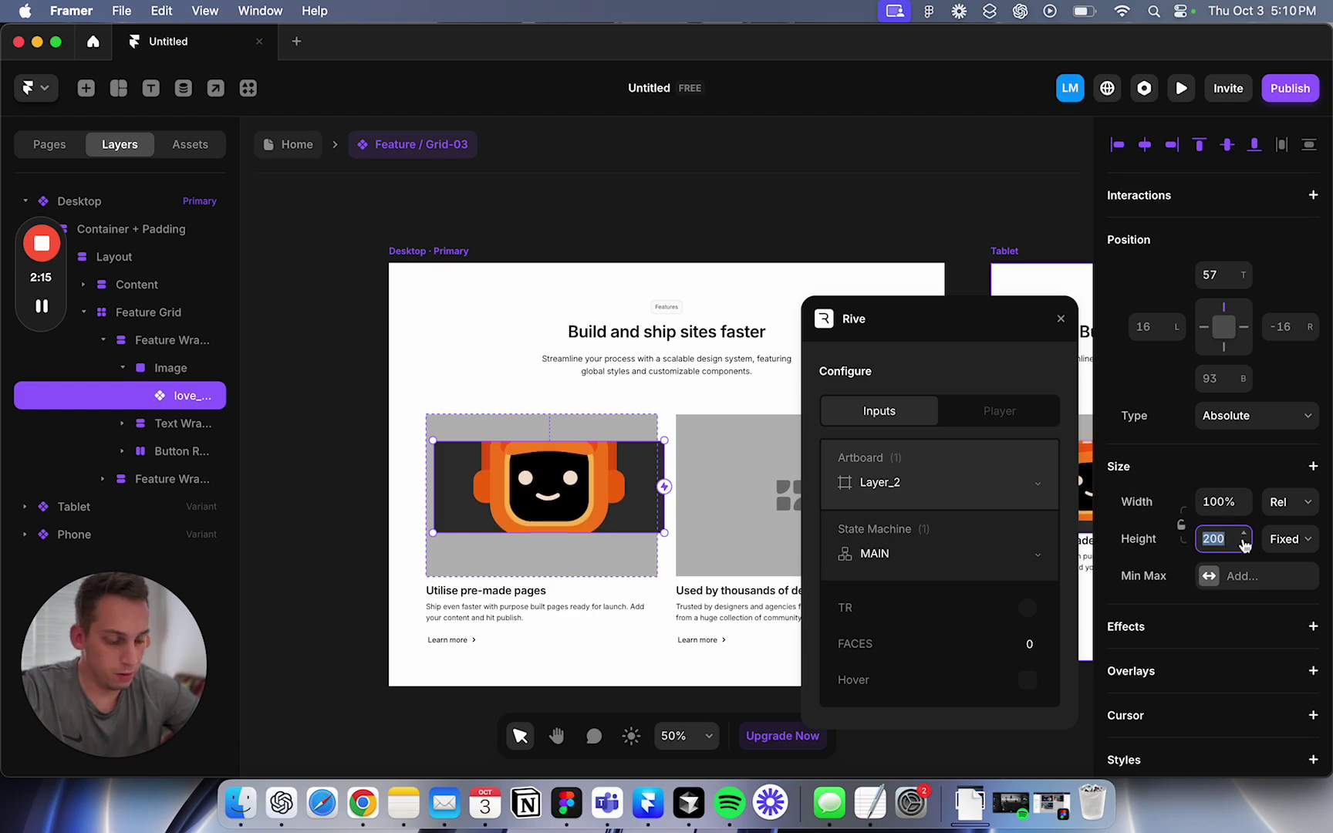
type("100")
left_click(1288, 538)
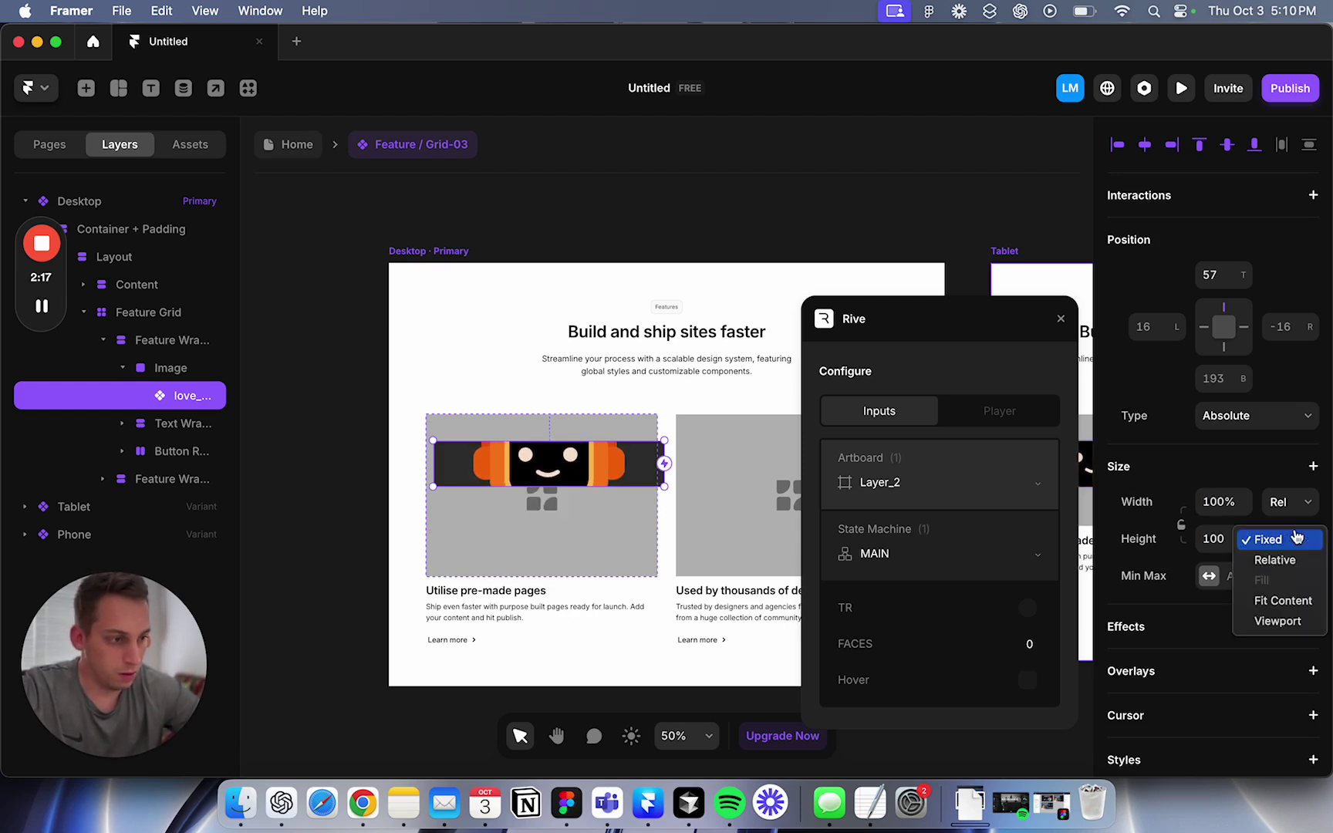
left_click(1273, 556)
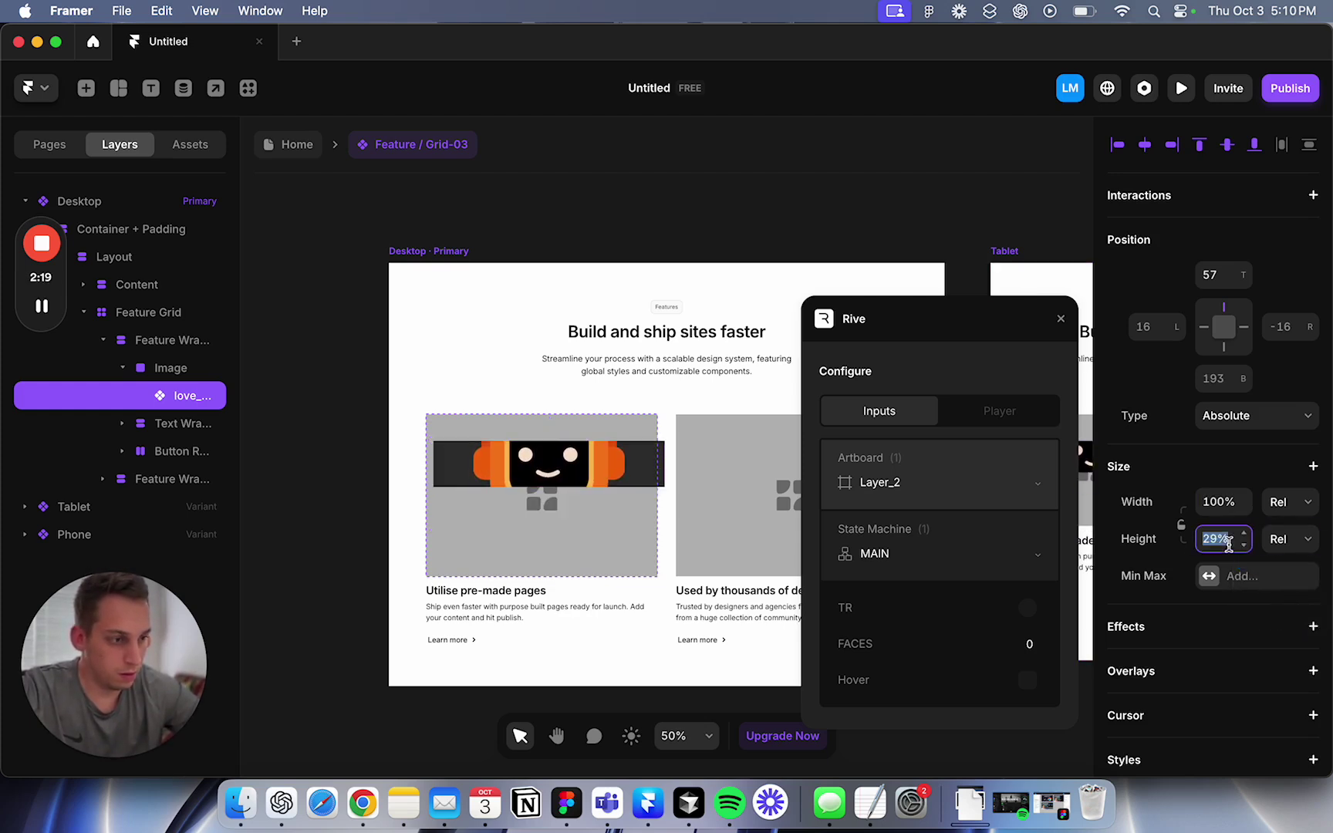
type("100")
key("Return")
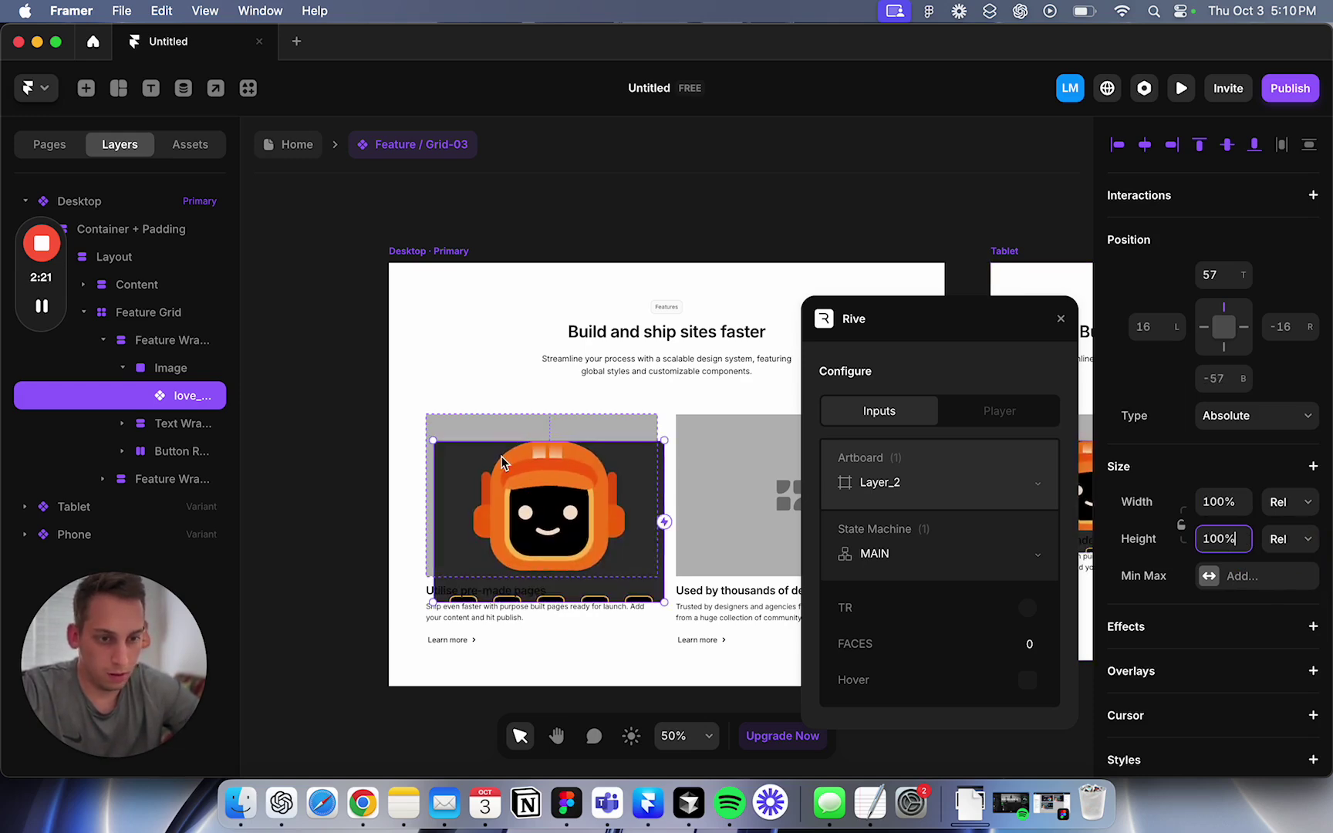
left_click_drag(501, 456, 457, 463)
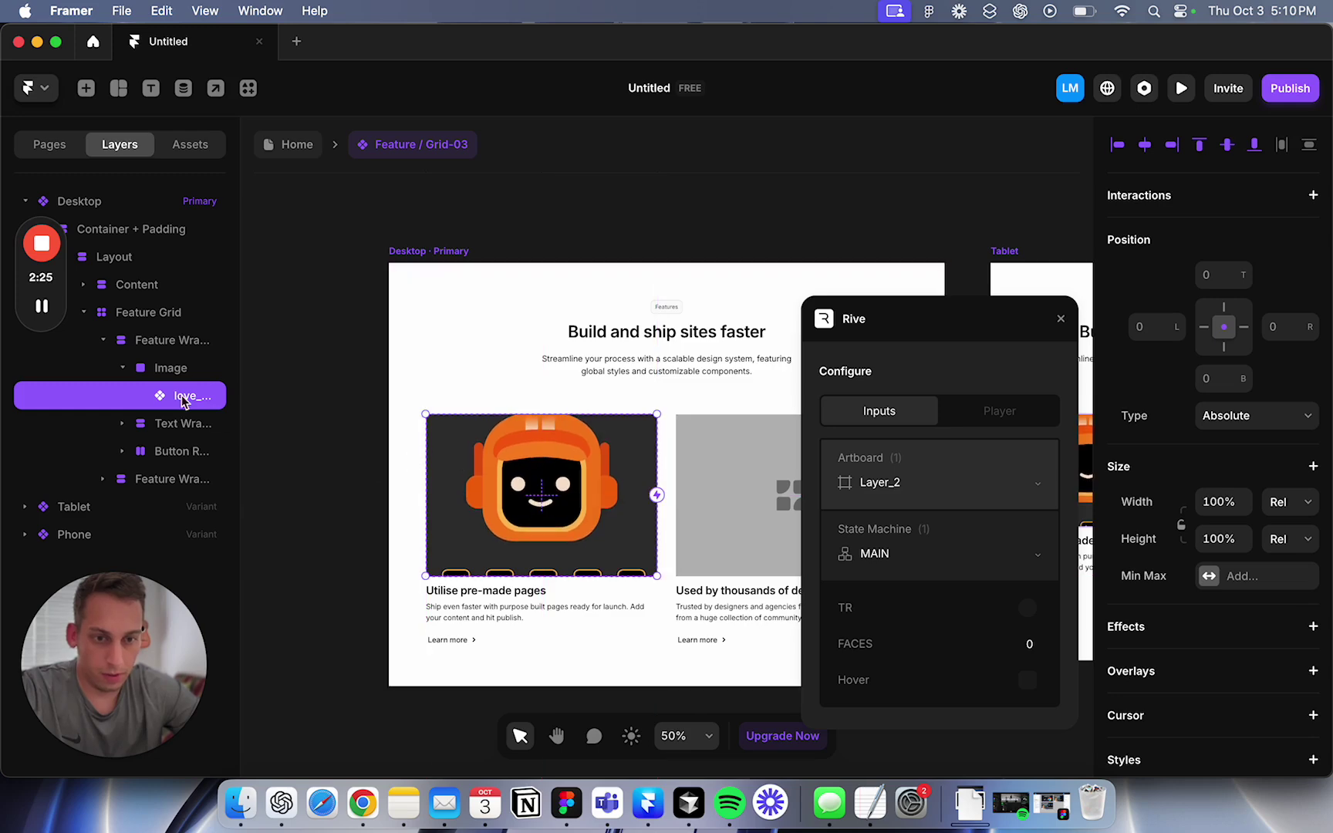
left_click(250, 413)
Find and select the robot animation in the desktop feature card.
scroll(486, 284, "right", 3)
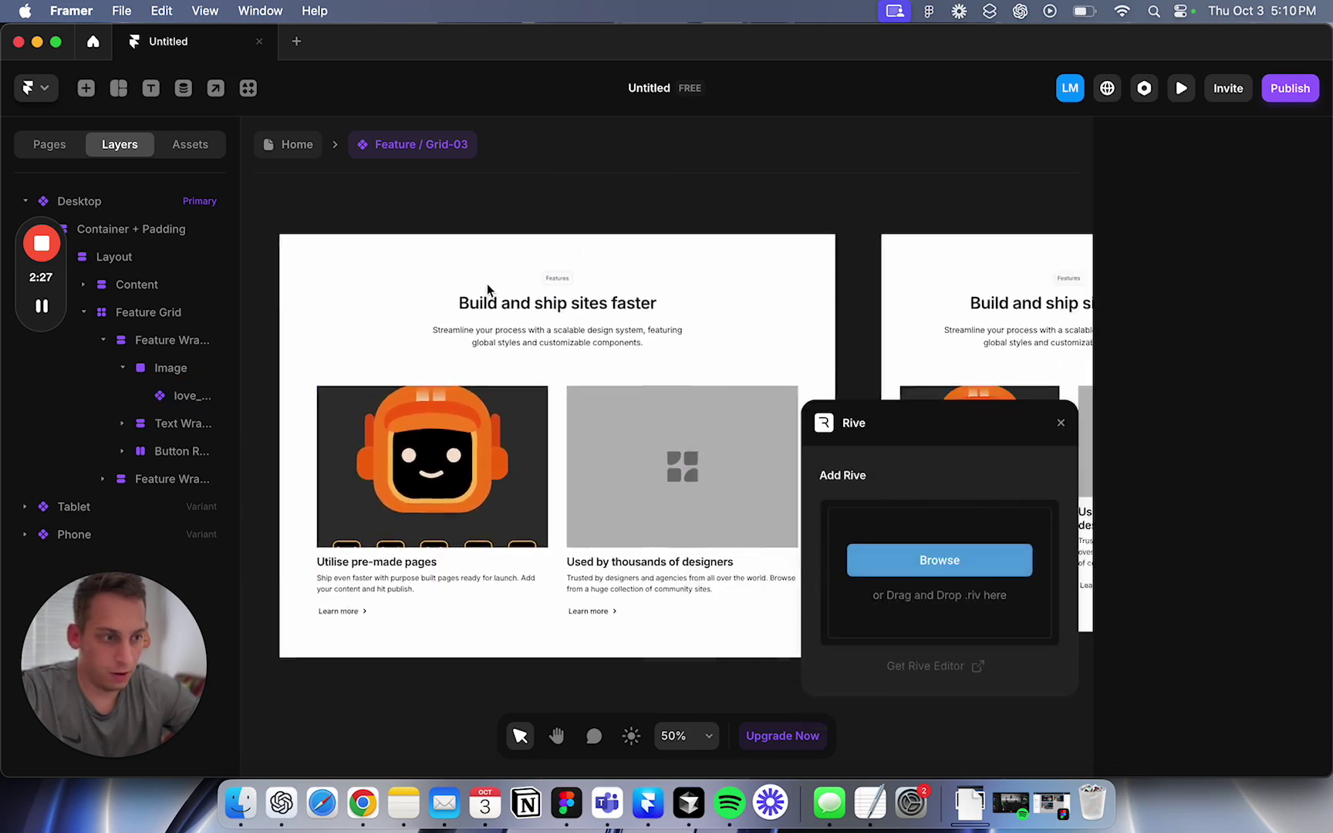
scroll(486, 283, "right", 10)
scroll(486, 285, "down", 2)
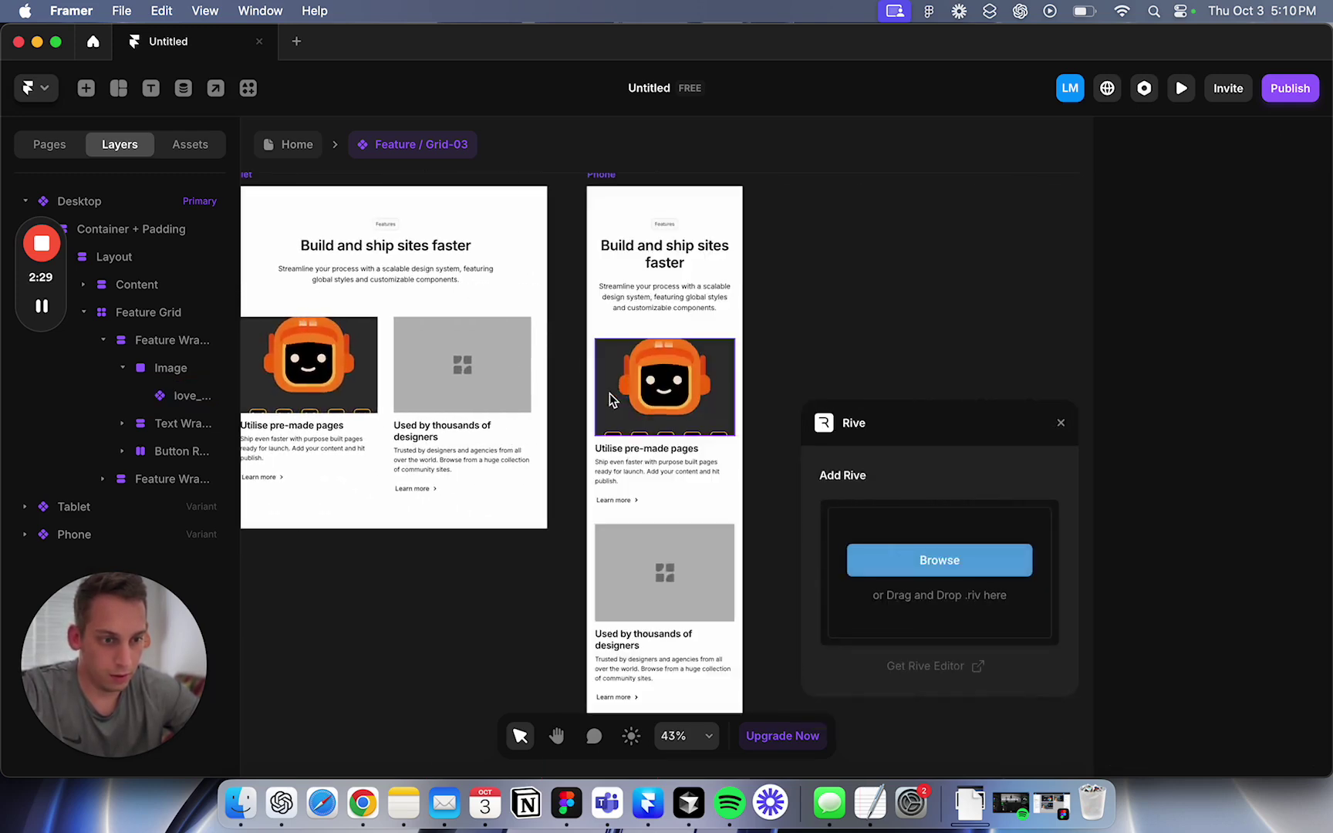
scroll(476, 494, "down", 3)
scroll(452, 527, "down", 2)
scroll(407, 432, "up", 2)
left_click(307, 369)
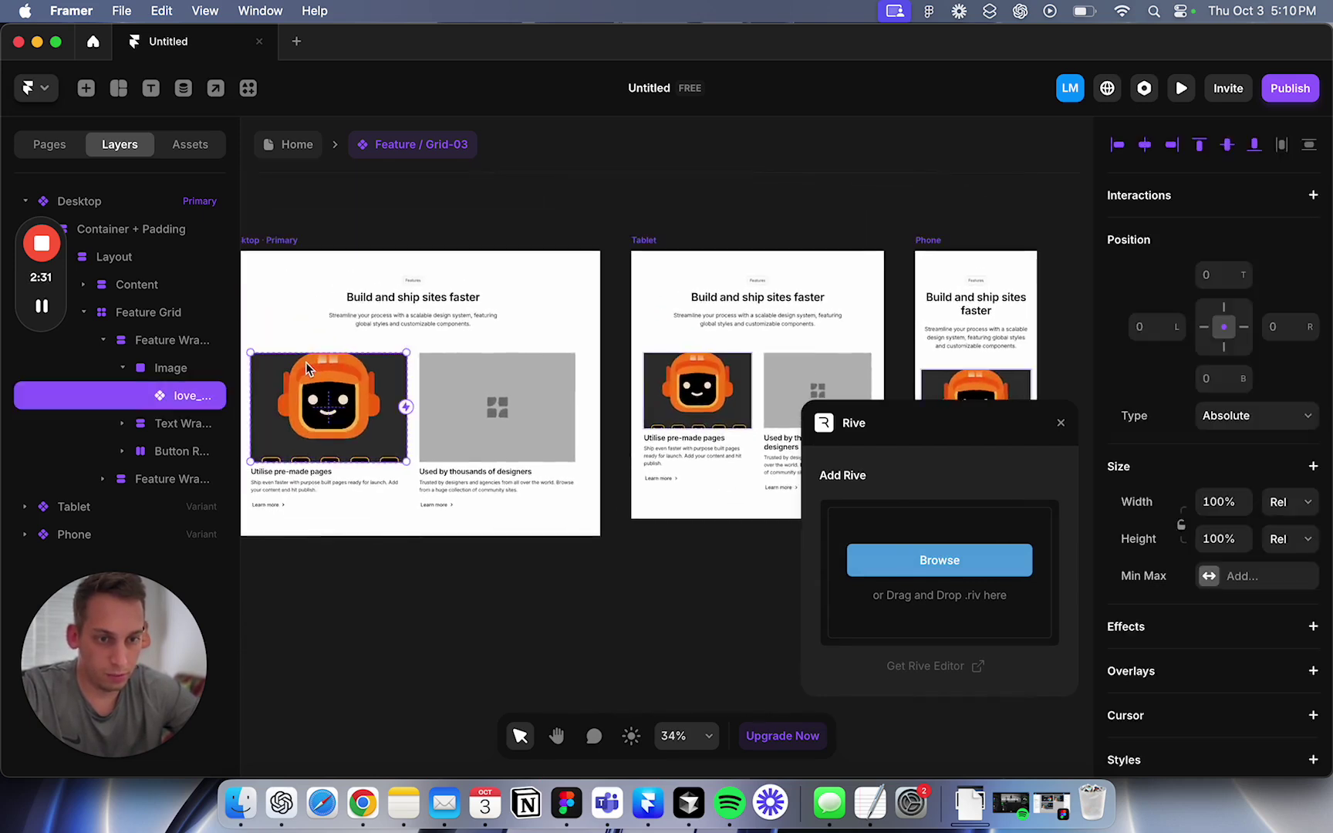
scroll(274, 361, "left", 2)
left_click(309, 250)
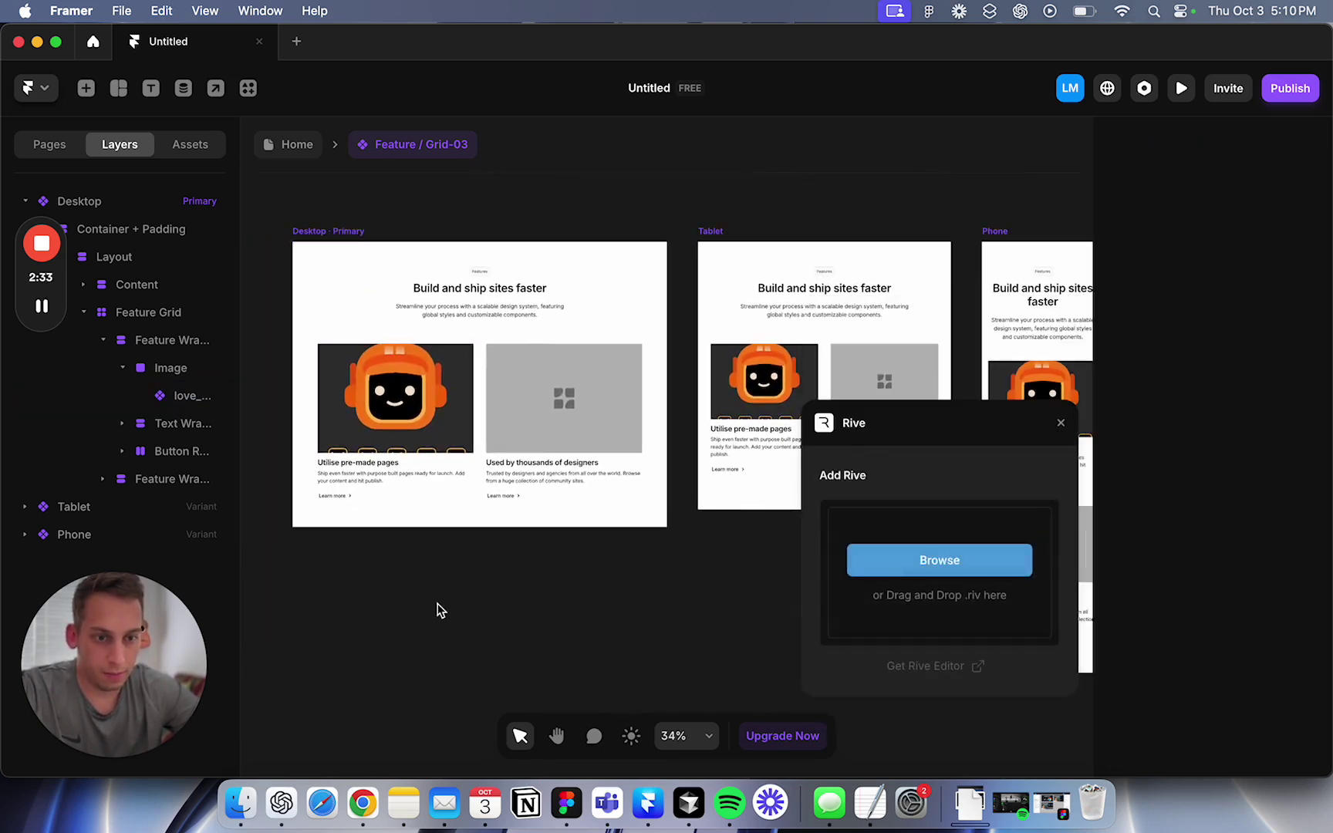
left_click(395, 397)
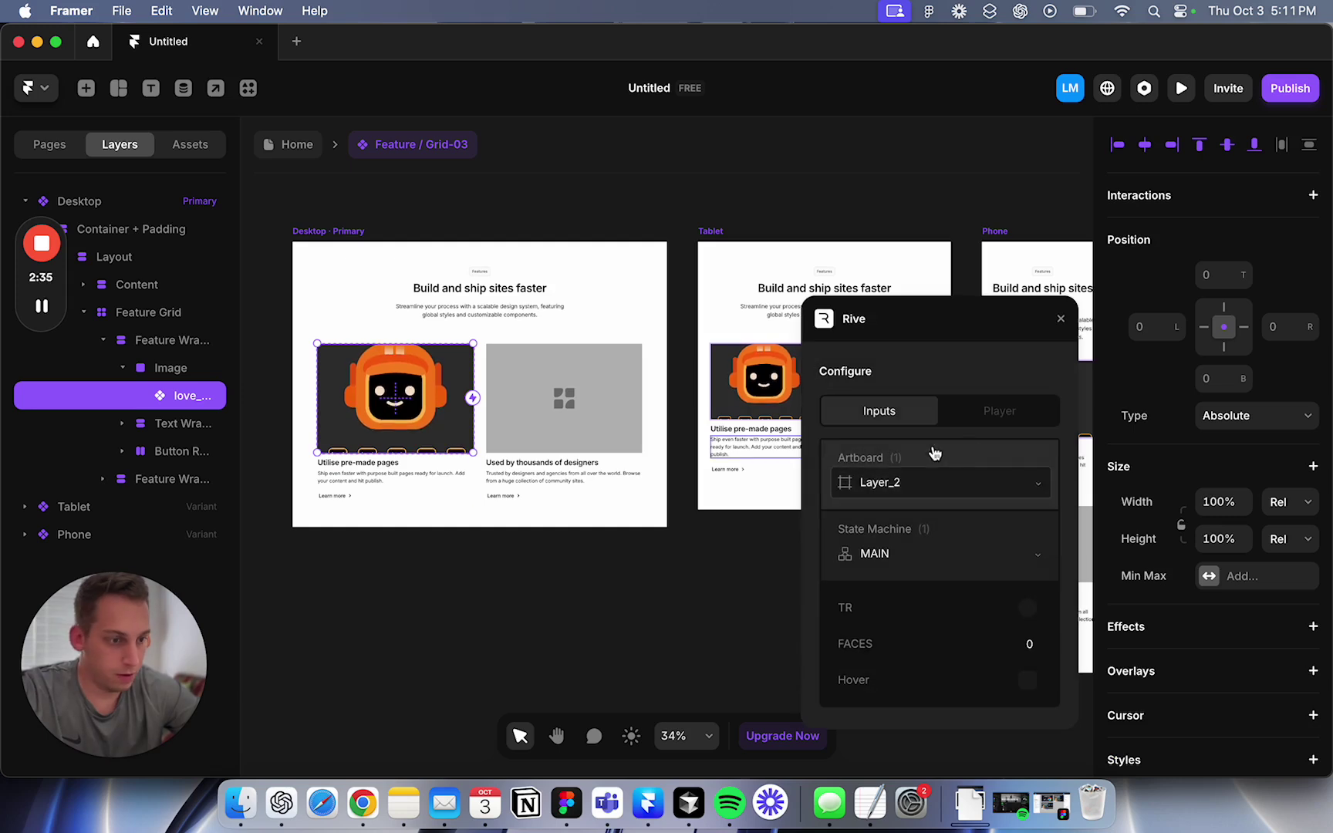
Reduce the robot animation's relative width to 70%, then return to the Home page.
left_click(1215, 505)
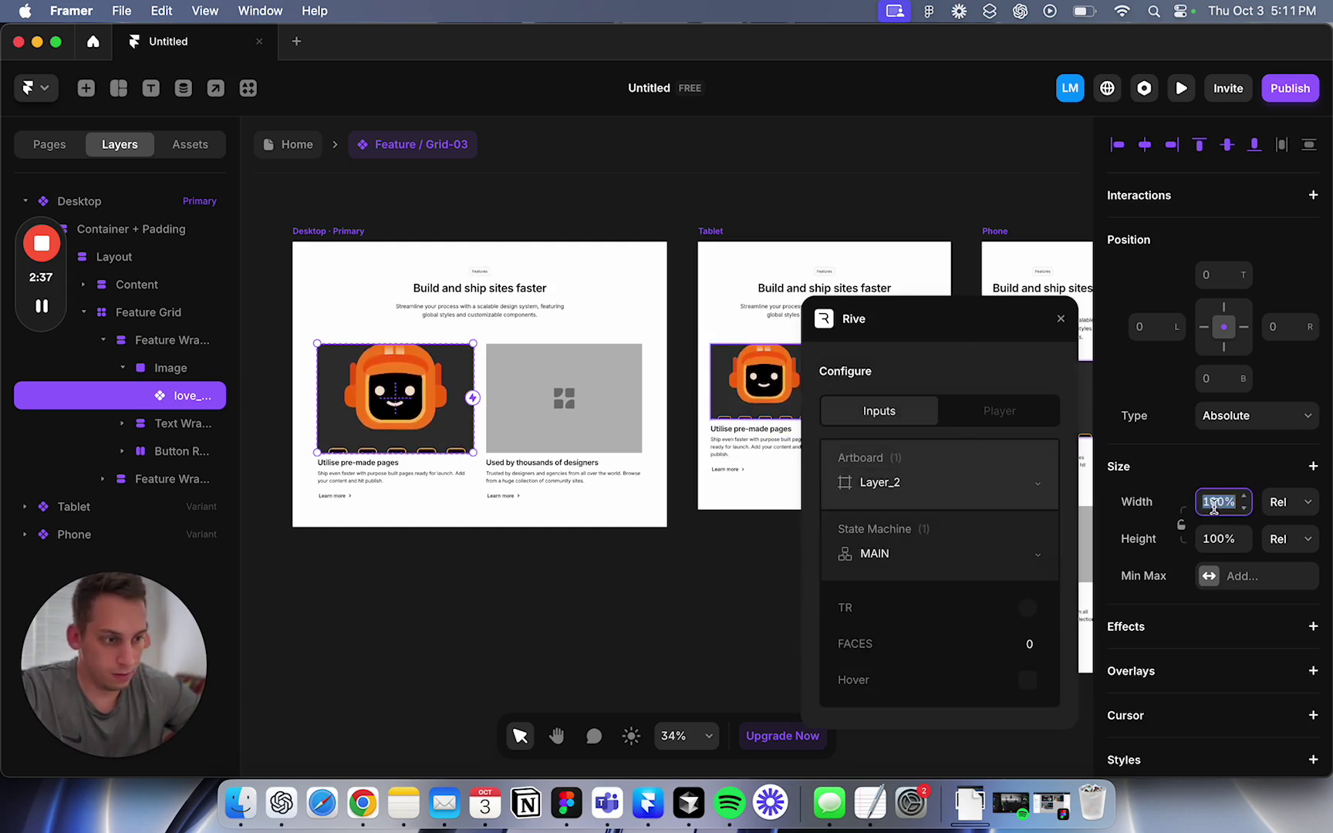
key("shift+Down")
key("shift+Down")
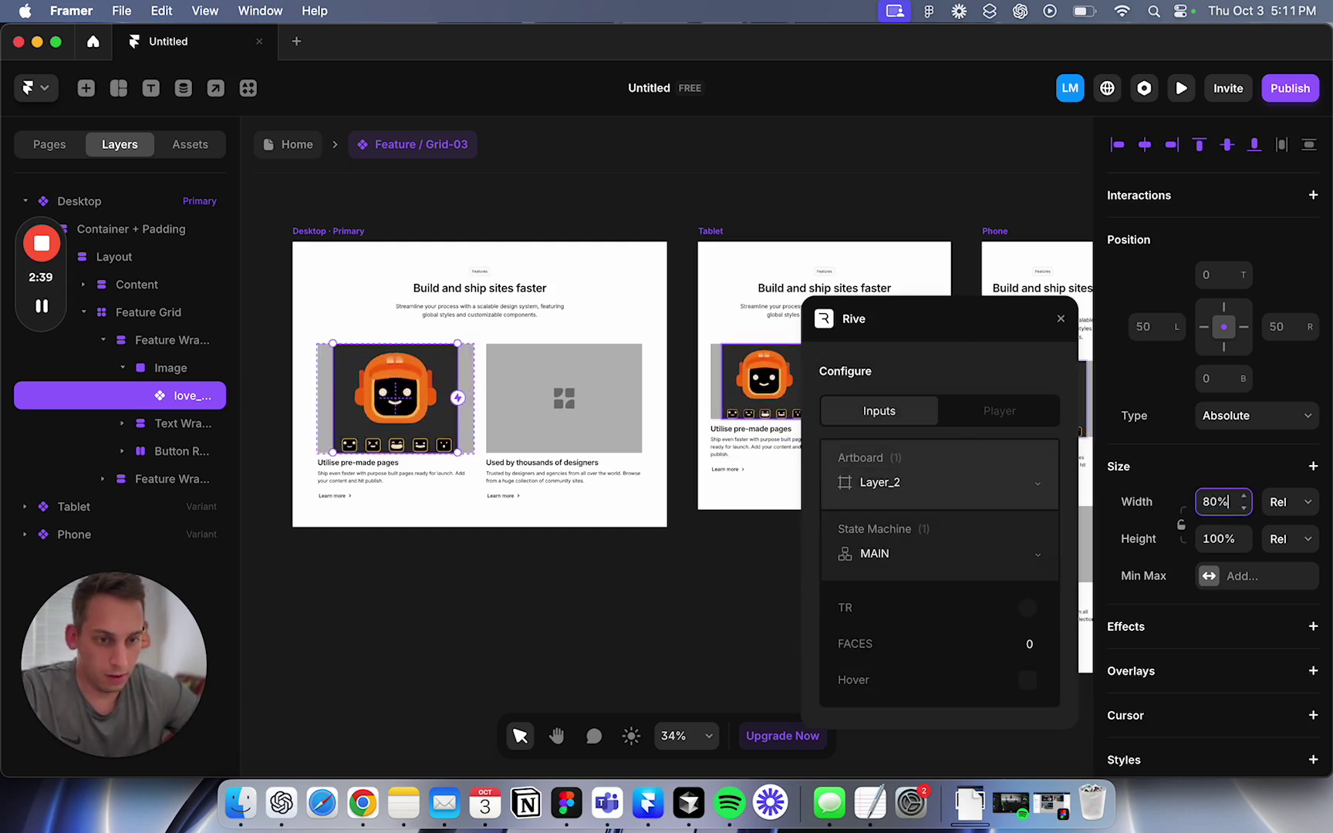
key("shift+Down")
left_click(414, 216)
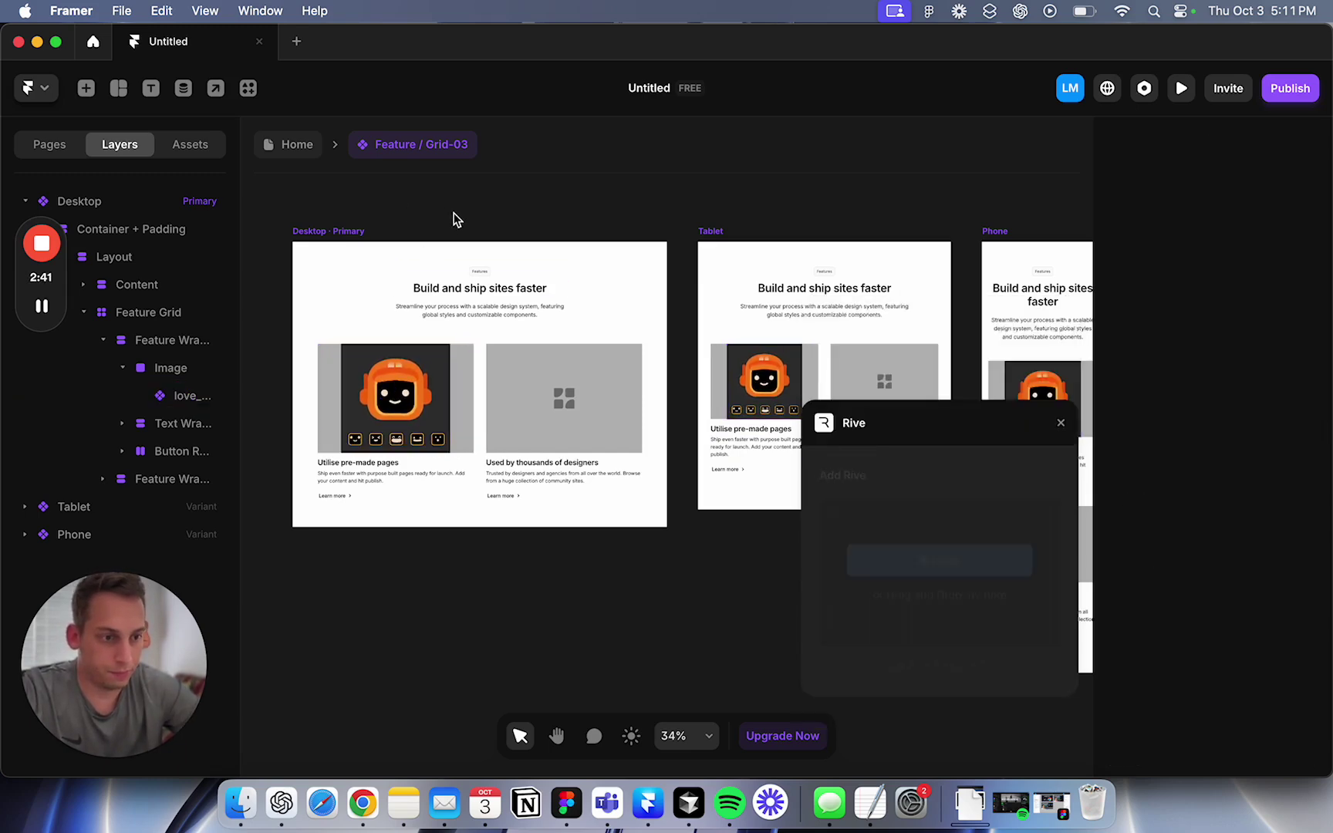
scroll(455, 220, "right", 5)
scroll(456, 220, "left", 8)
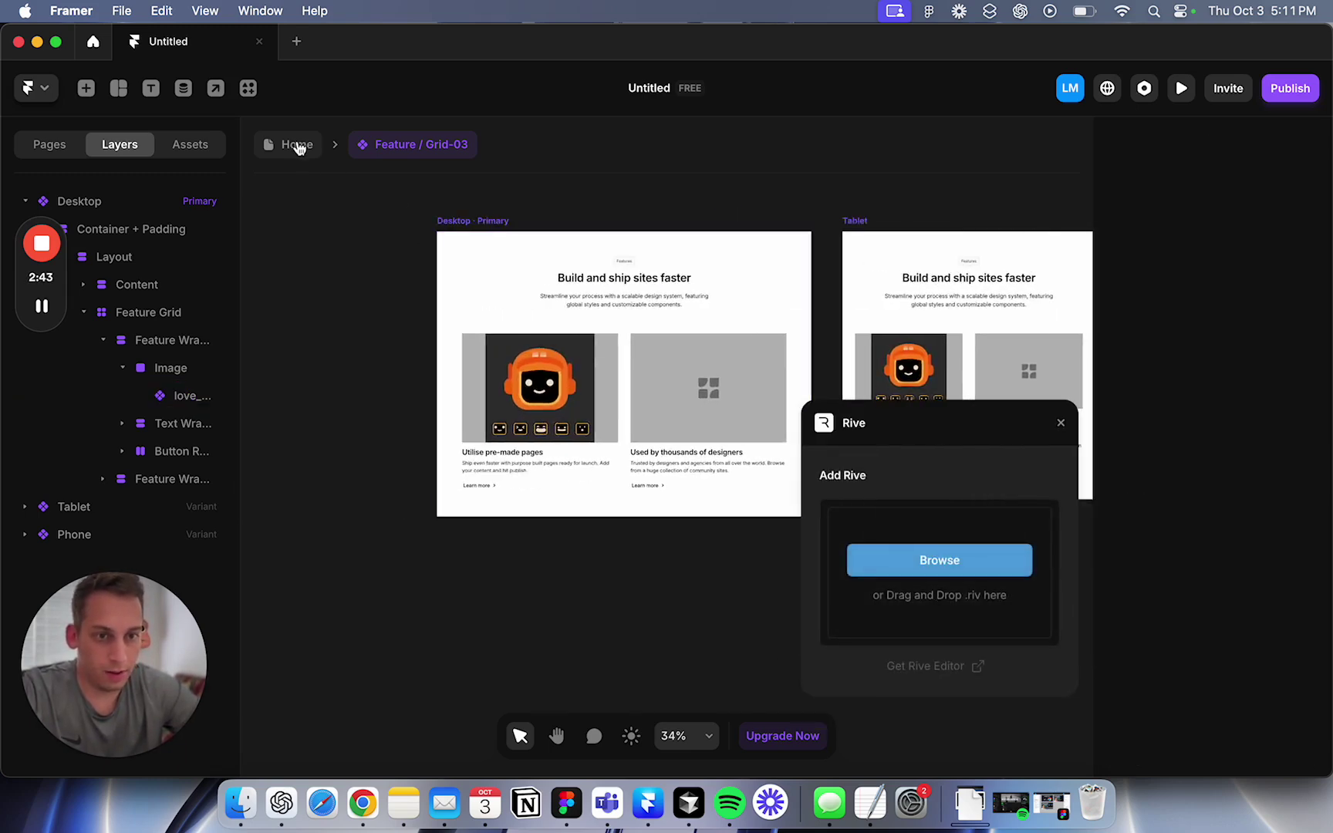
left_click(297, 145)
scroll(521, 642, "down", 3)
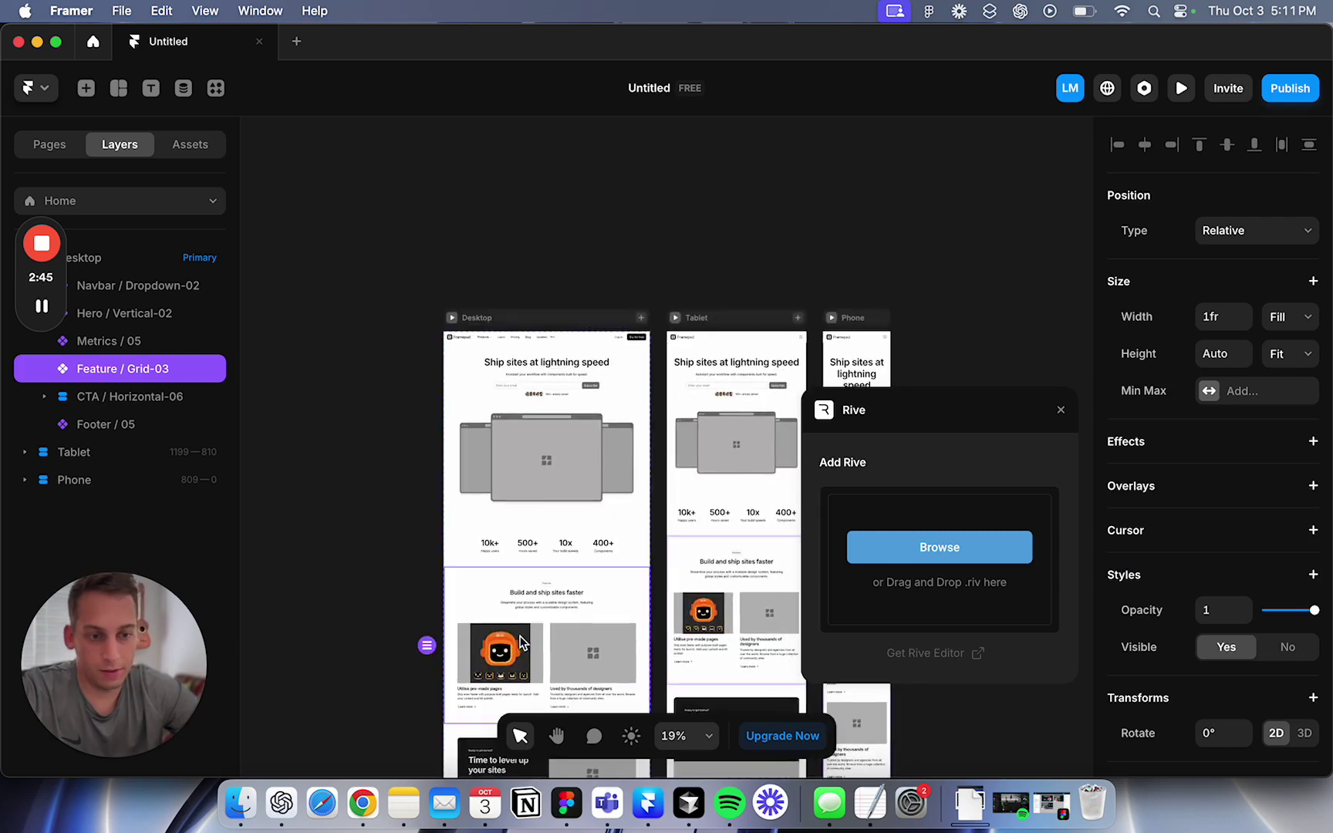
key("super+p")
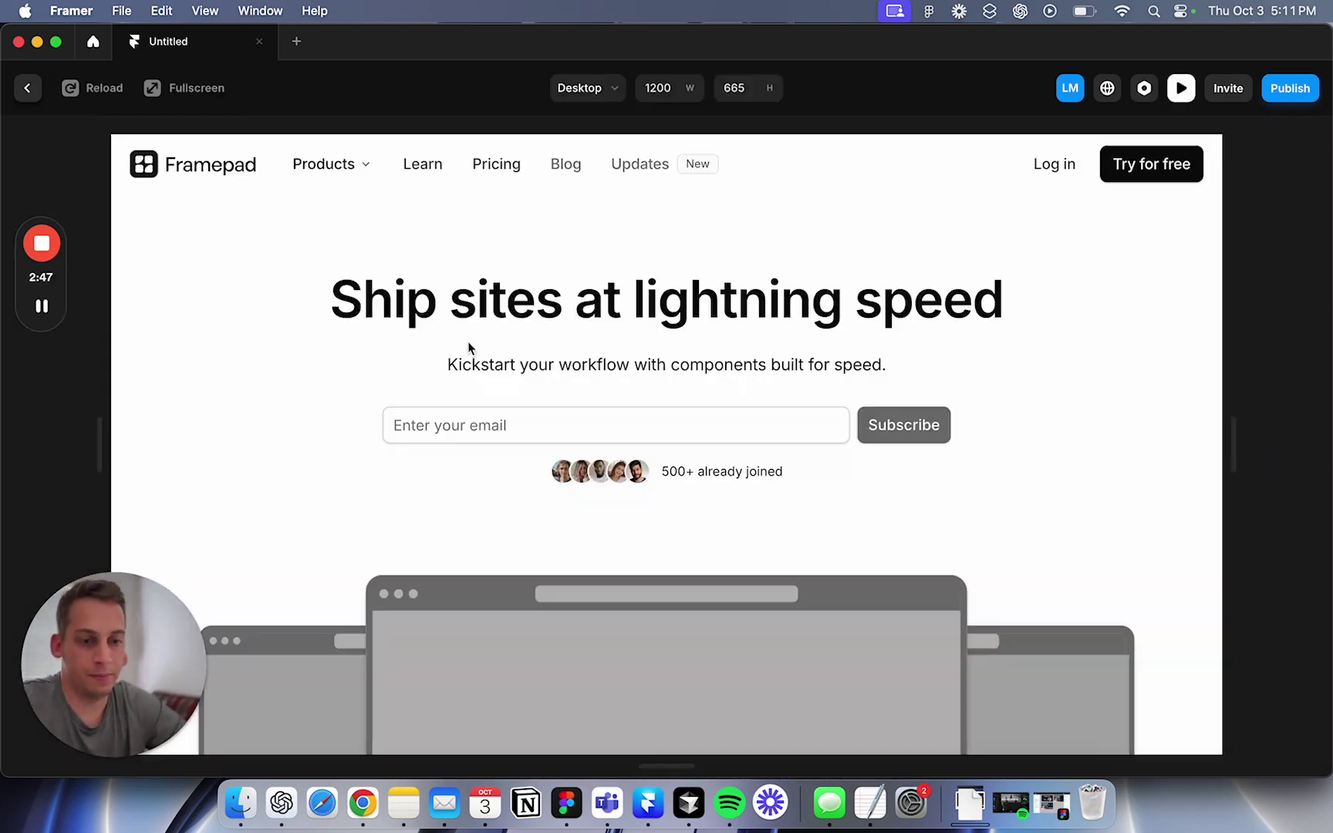
scroll(468, 469, "down", 15)
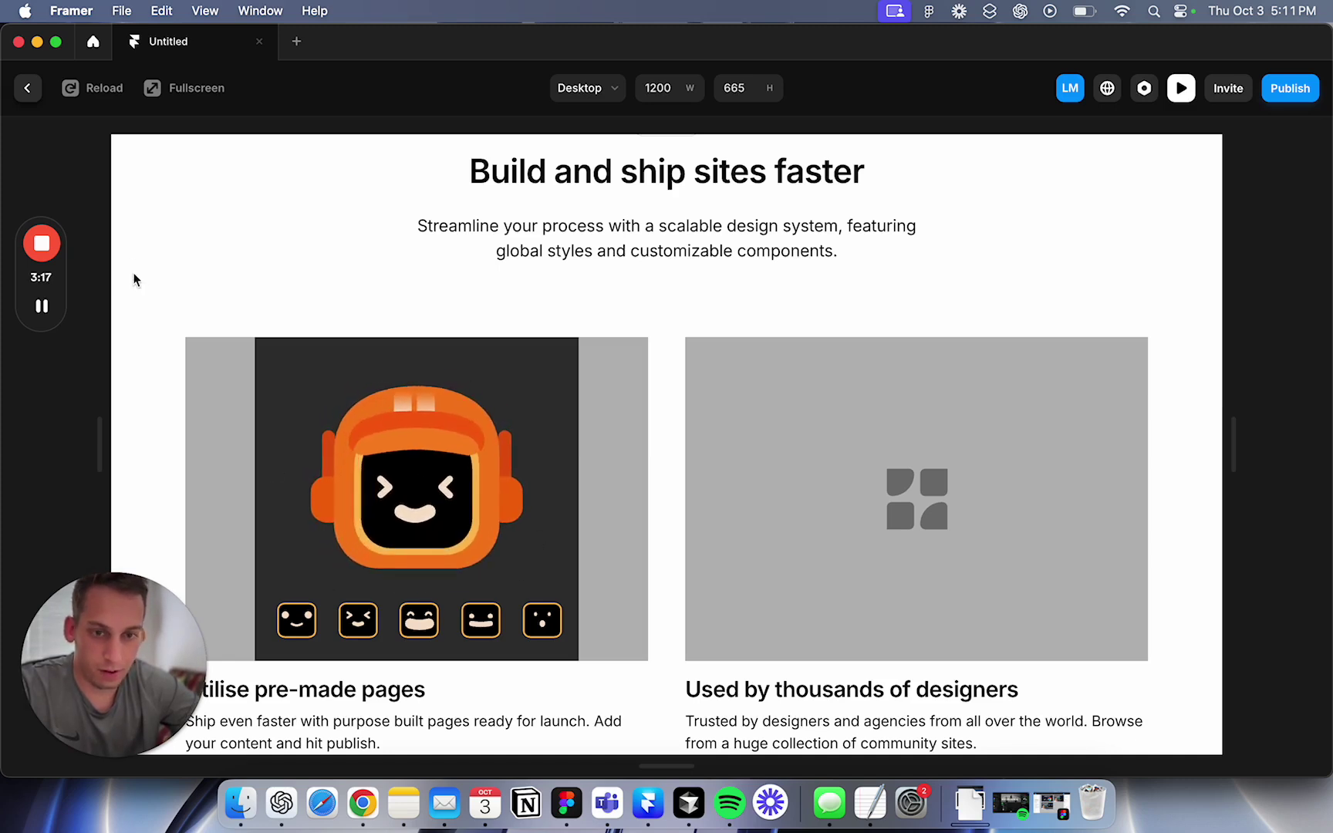
scroll(249, 340, "down", 1)
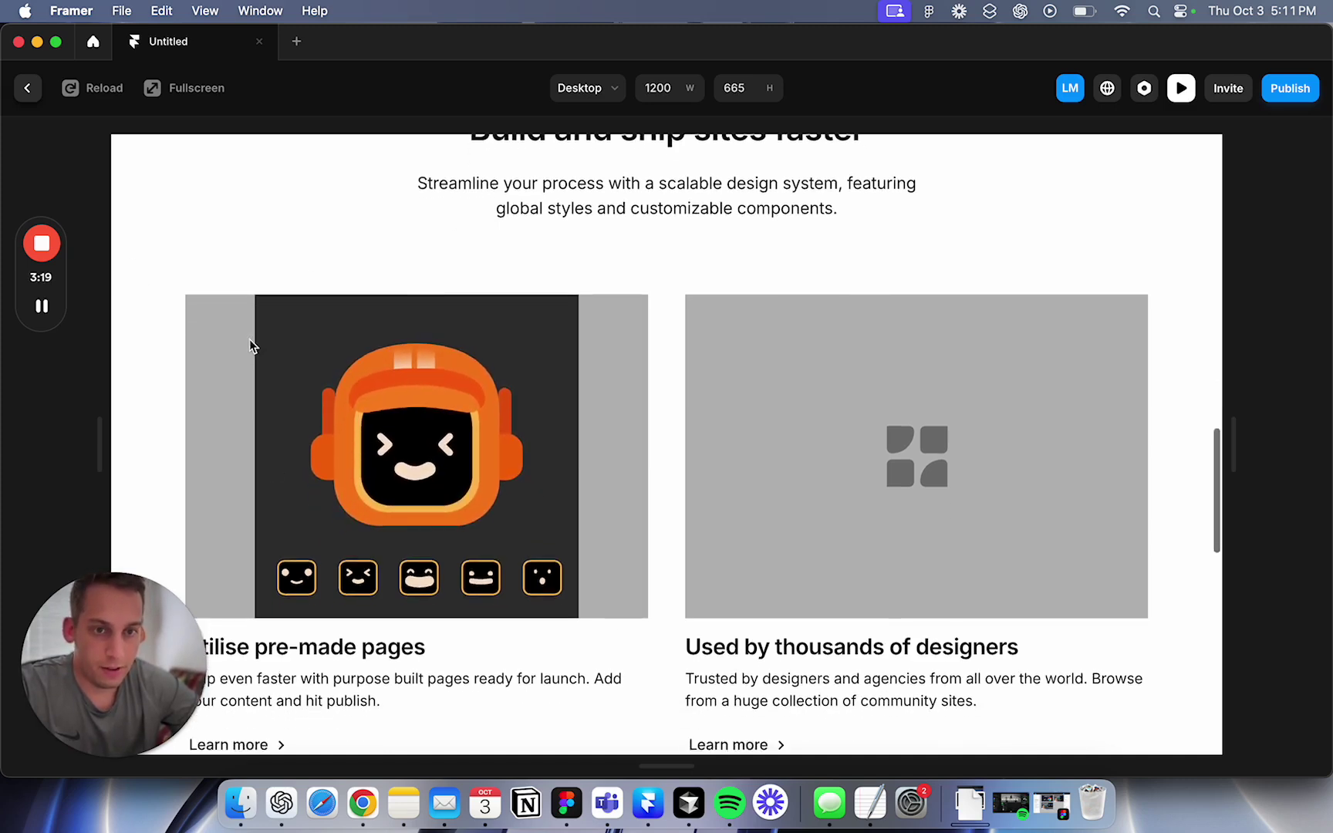
scroll(249, 343, "up", 2)
left_click(27, 87)
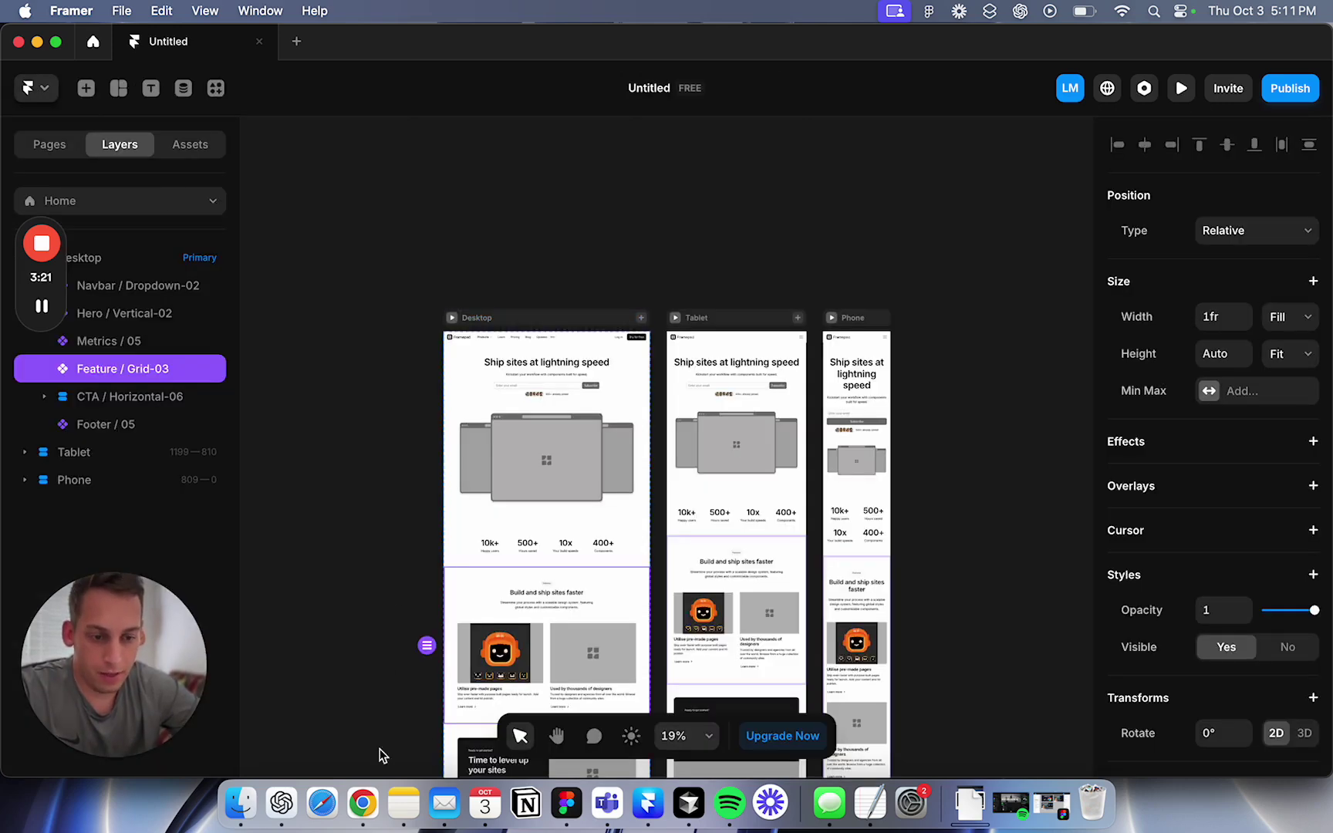
Return to the Marketplace plugins tab and browse the Search Console plugin page.
left_click(362, 803)
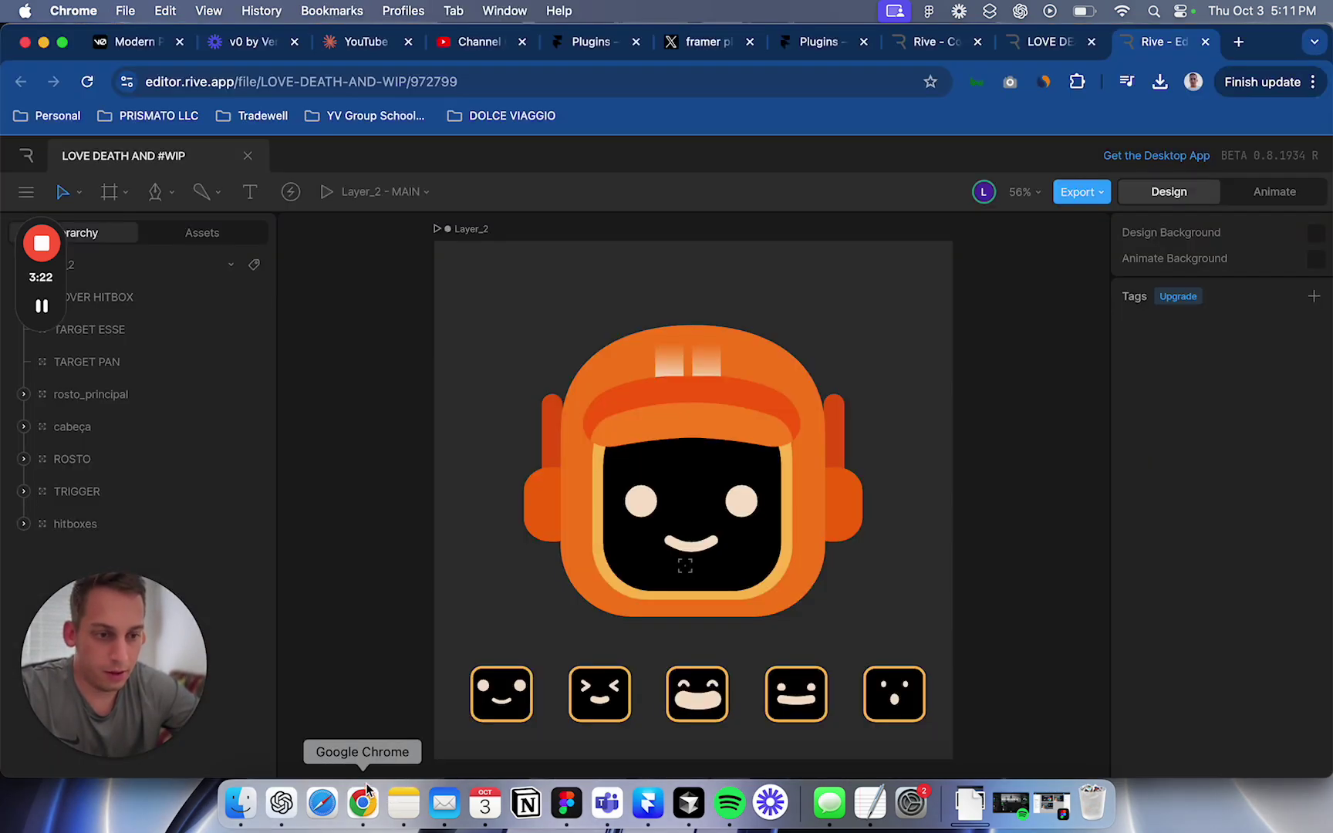
left_click(795, 34)
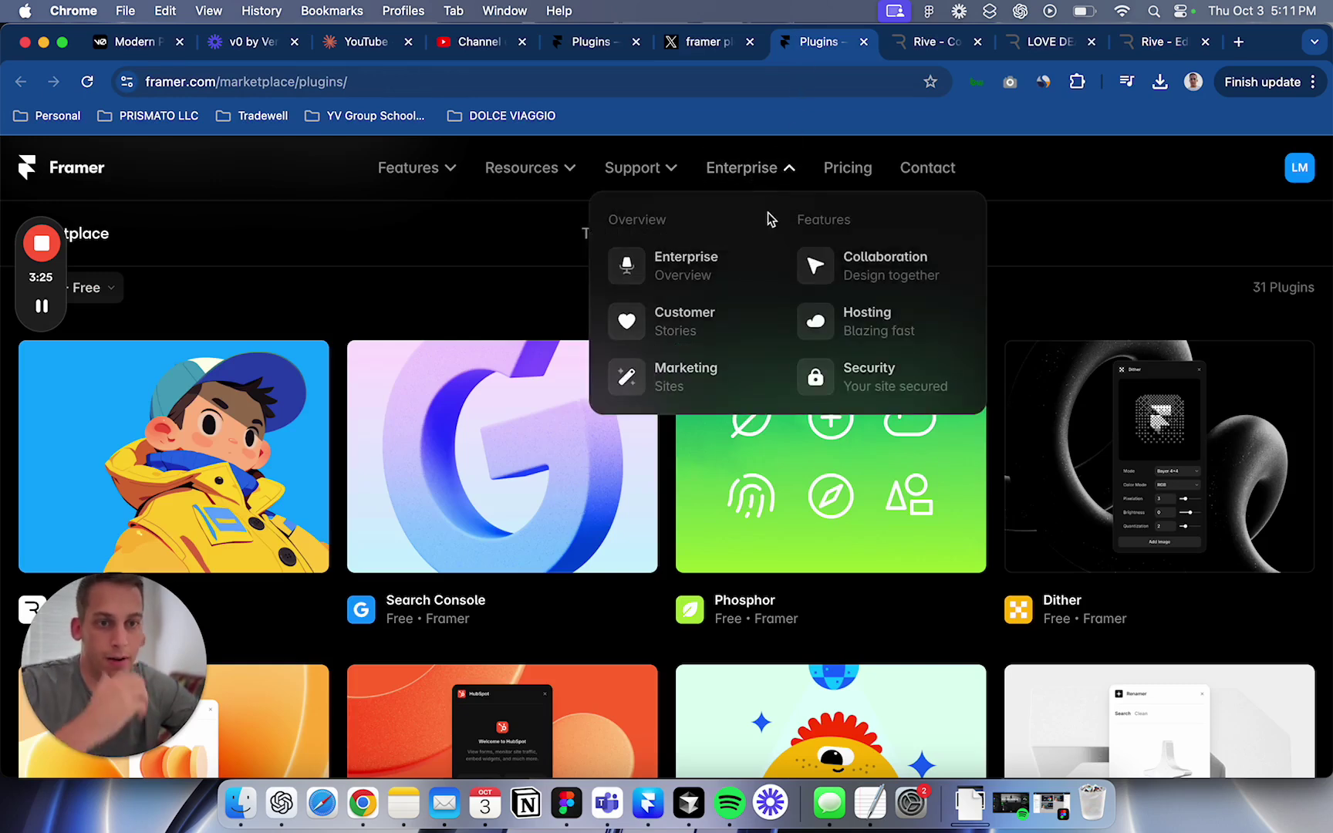
scroll(485, 267, "down", 1)
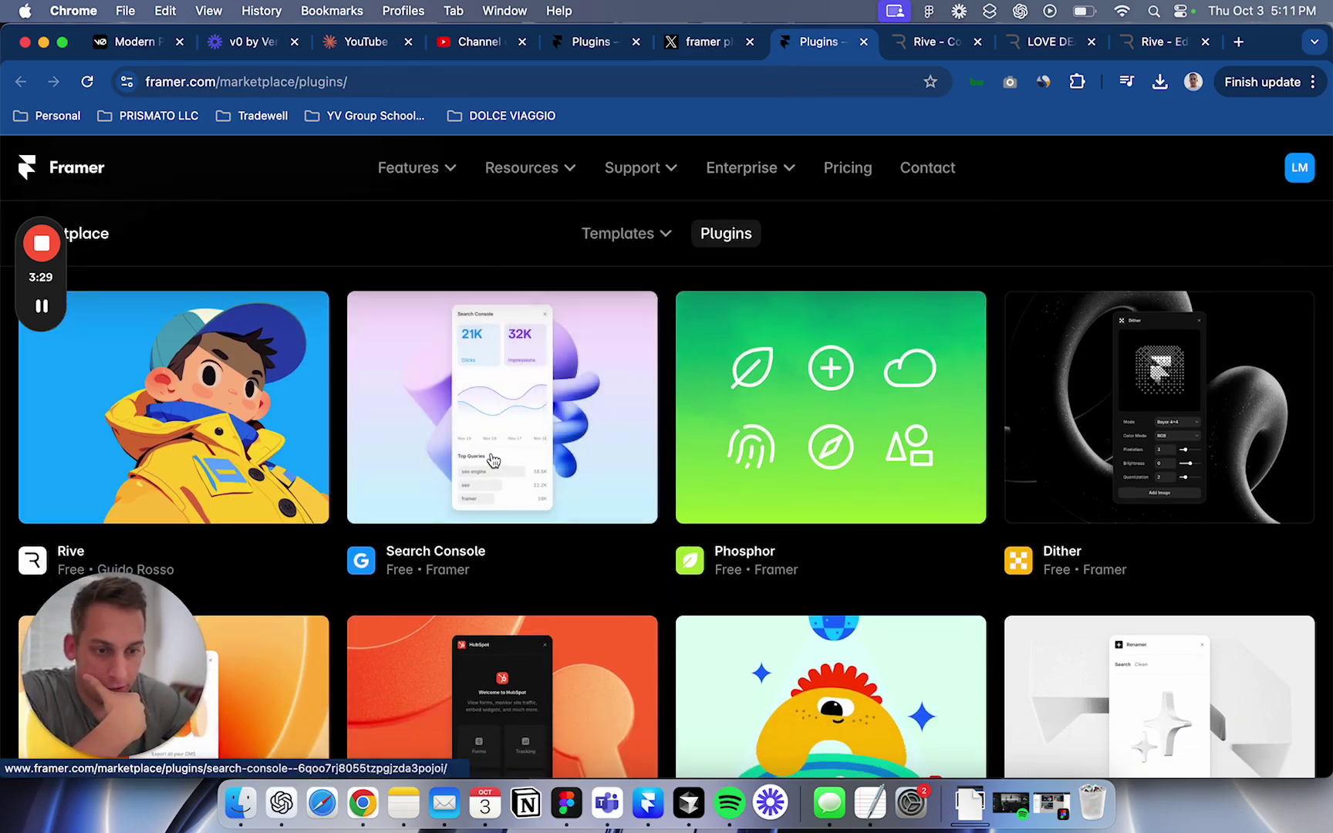
left_click(494, 461)
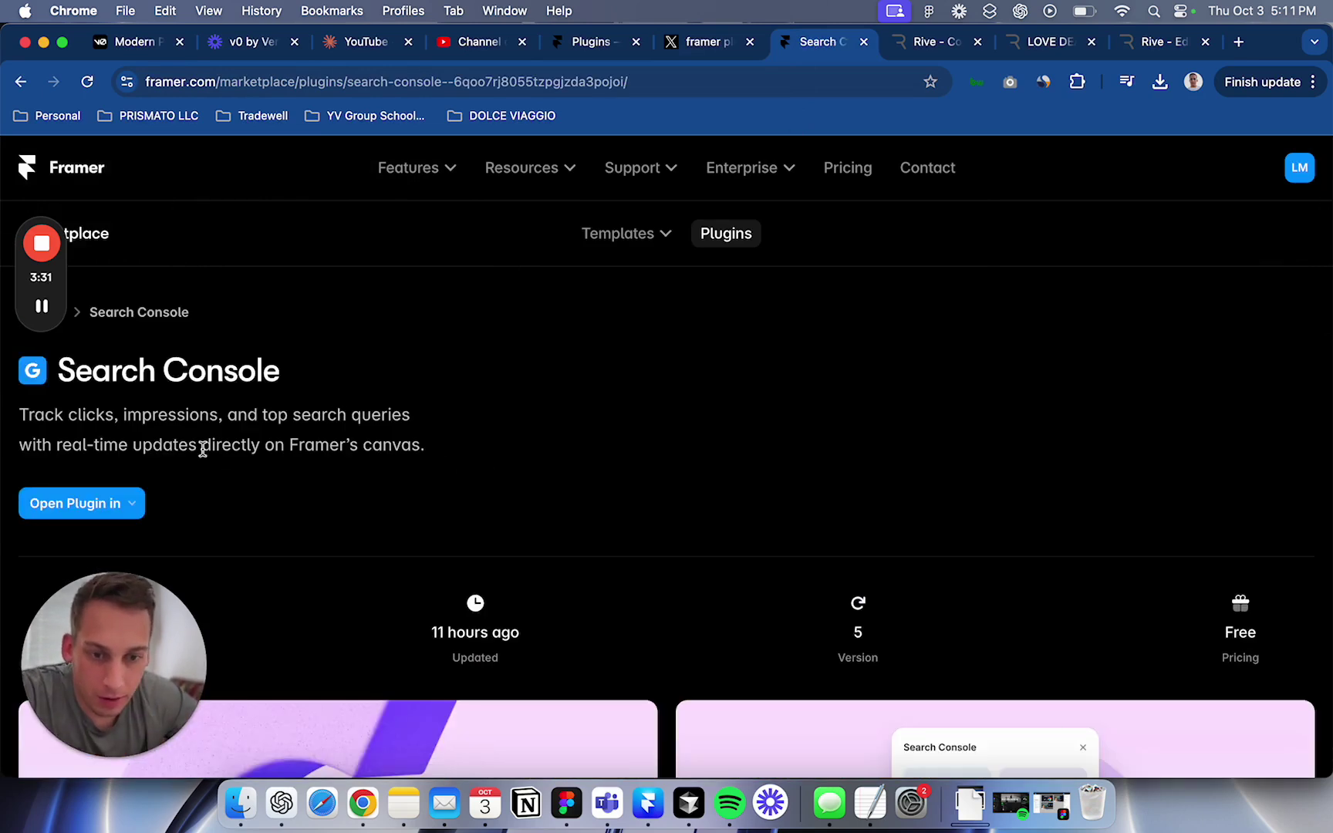
scroll(220, 451, "down", 3)
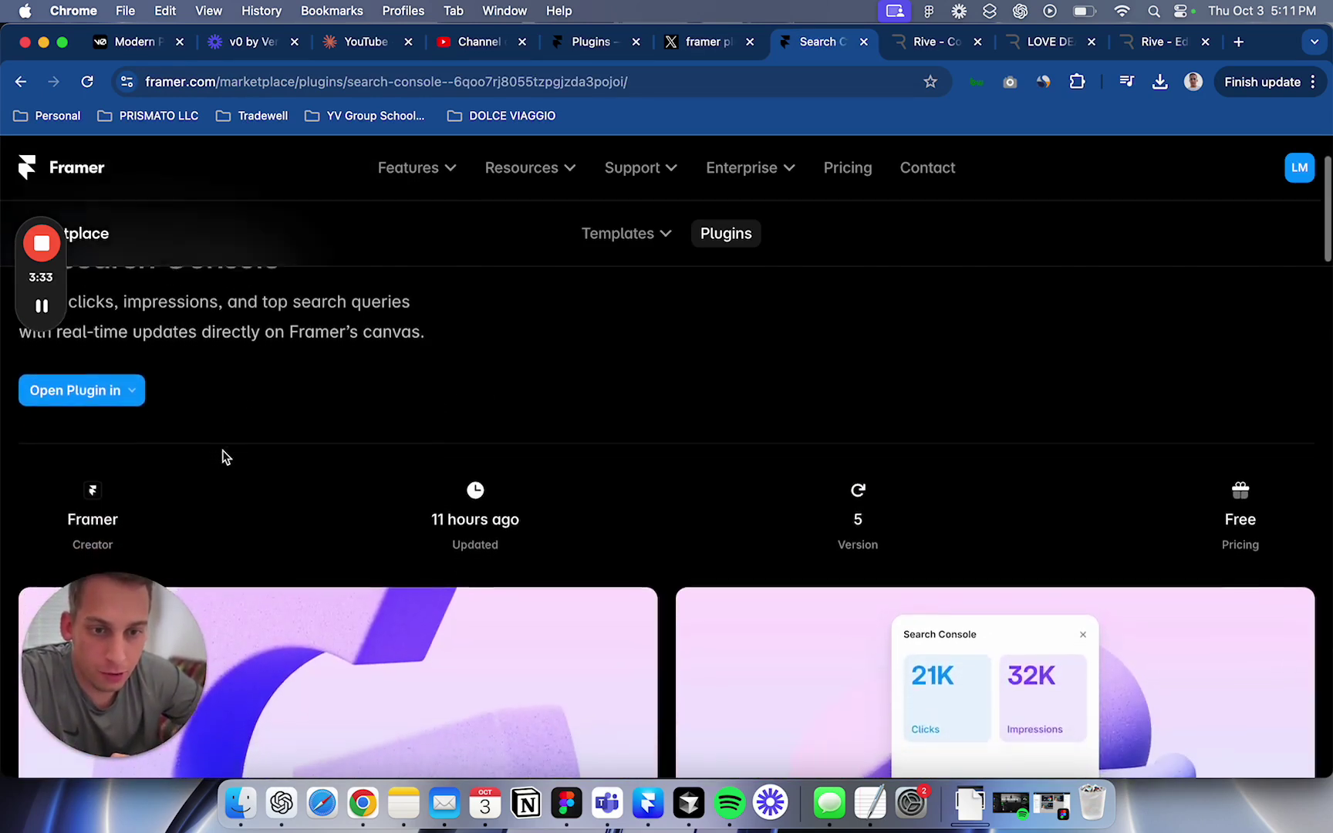
scroll(222, 450, "down", 5)
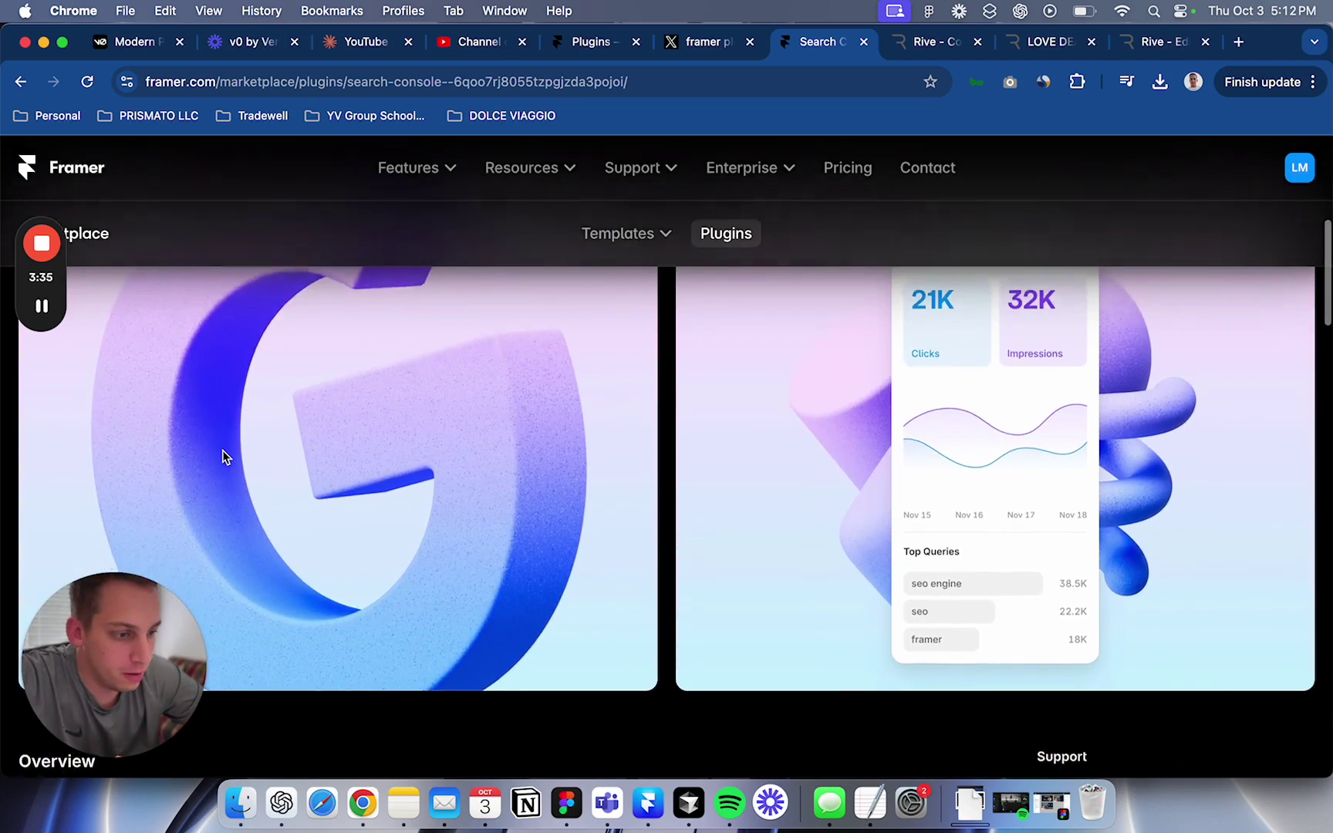
scroll(222, 450, "down", 3)
scroll(222, 450, "up", 6)
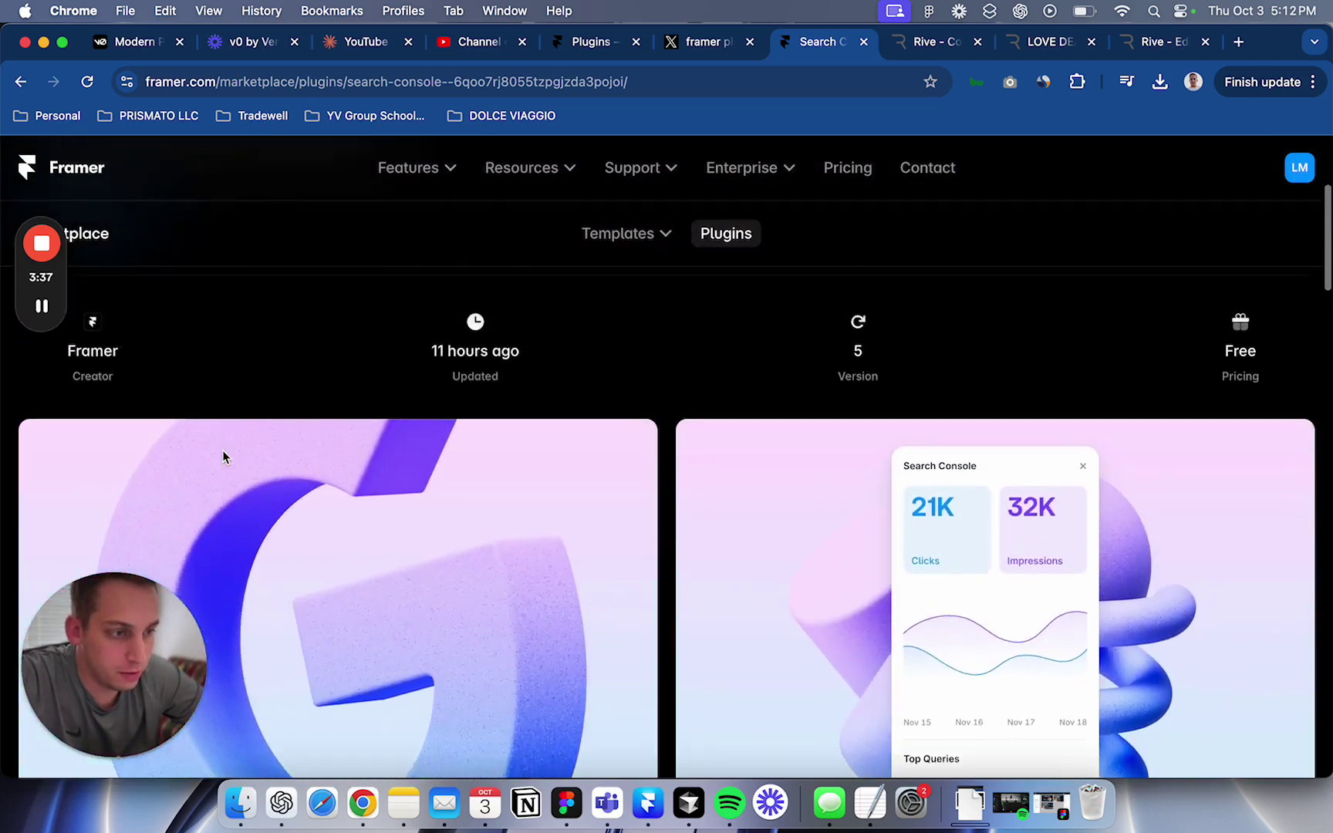
scroll(222, 451, "up", 2)
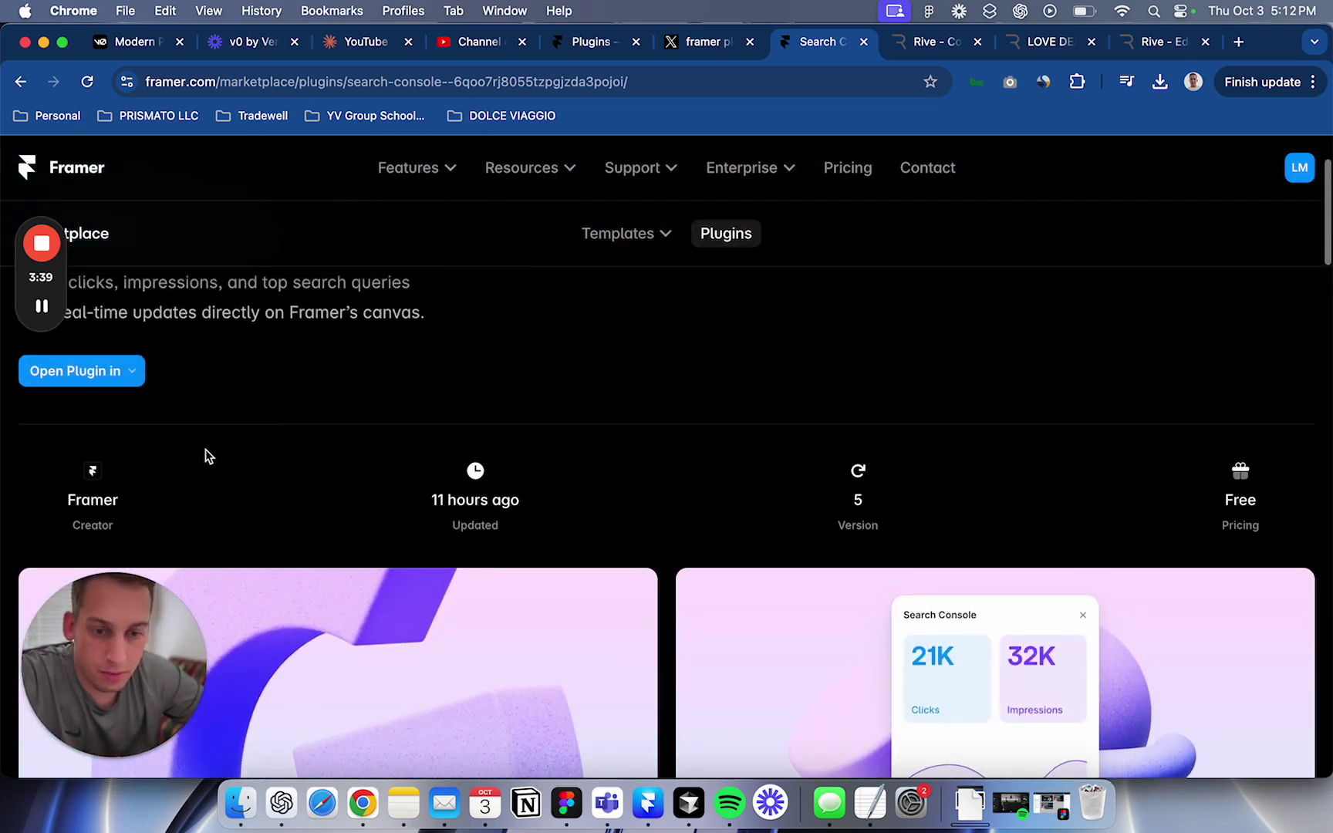
scroll(247, 412, "left", 5)
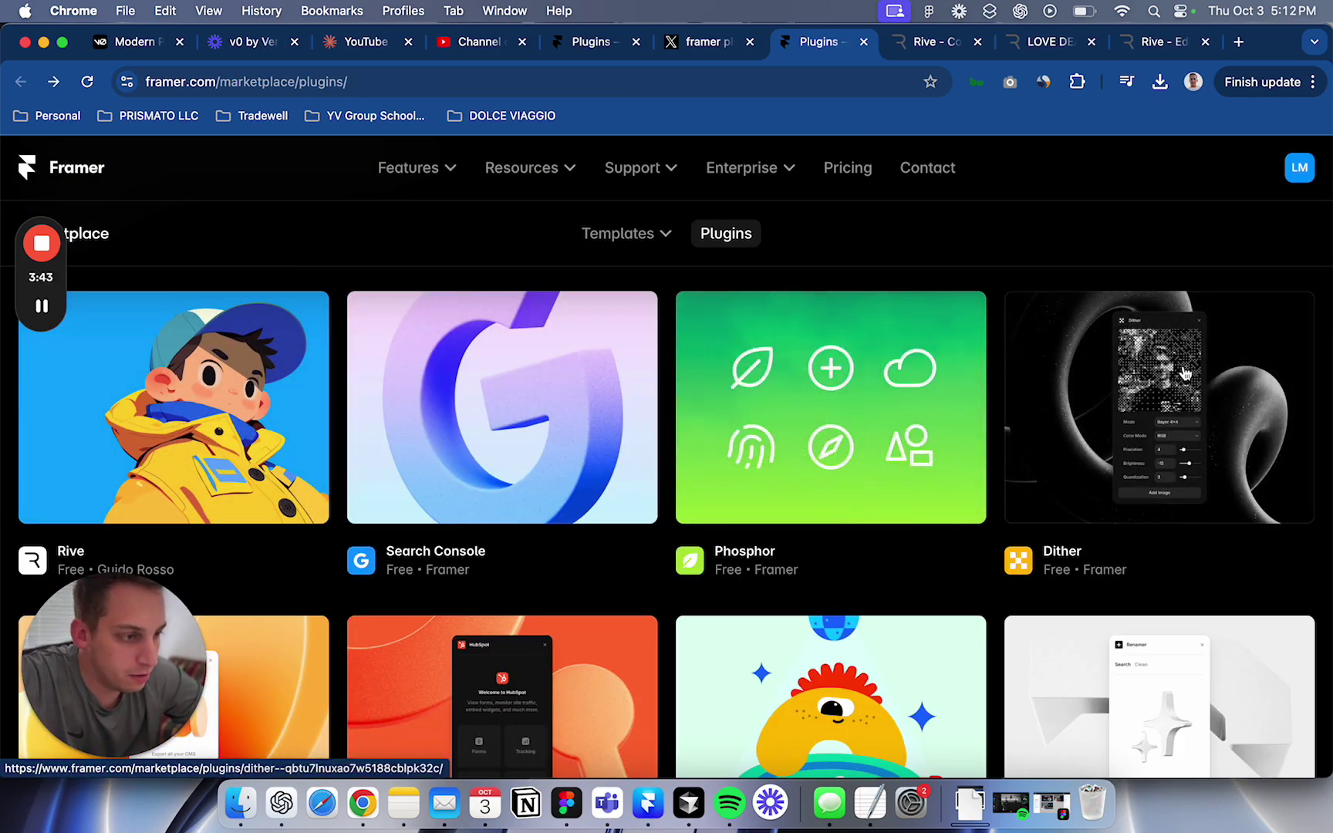
Look through the Dither plugin page and its dithered-image examples.
left_click(1085, 428)
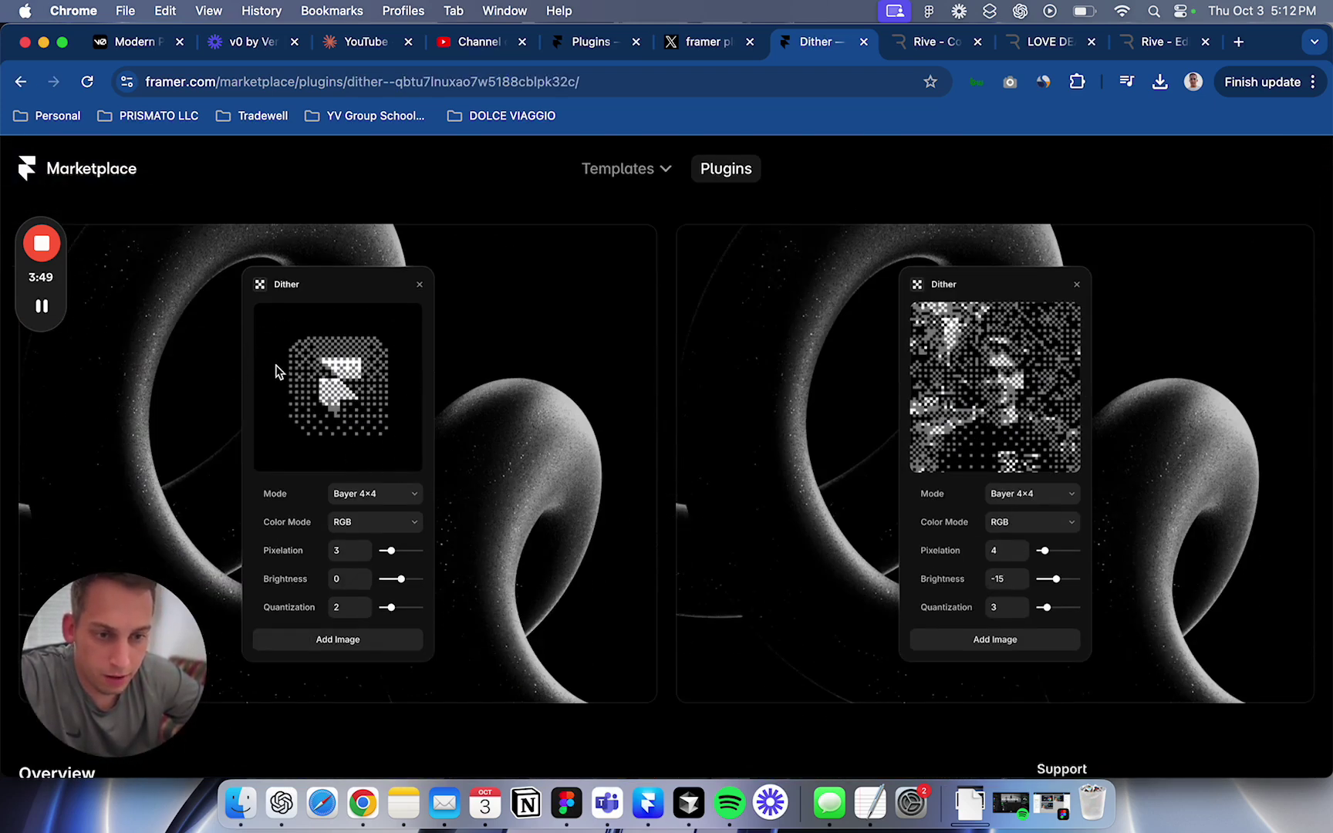
scroll(595, 351, "up", 5)
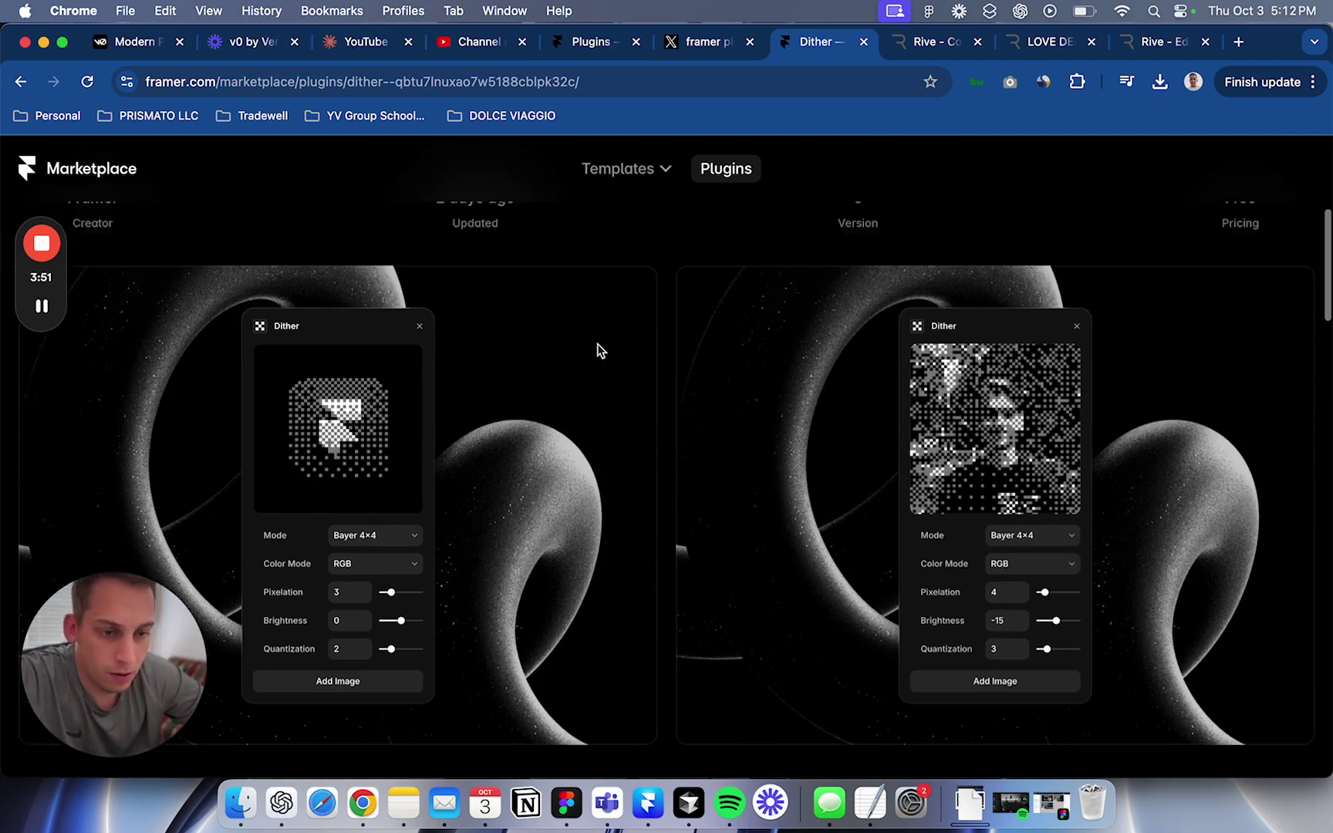
scroll(515, 494, "down", 4)
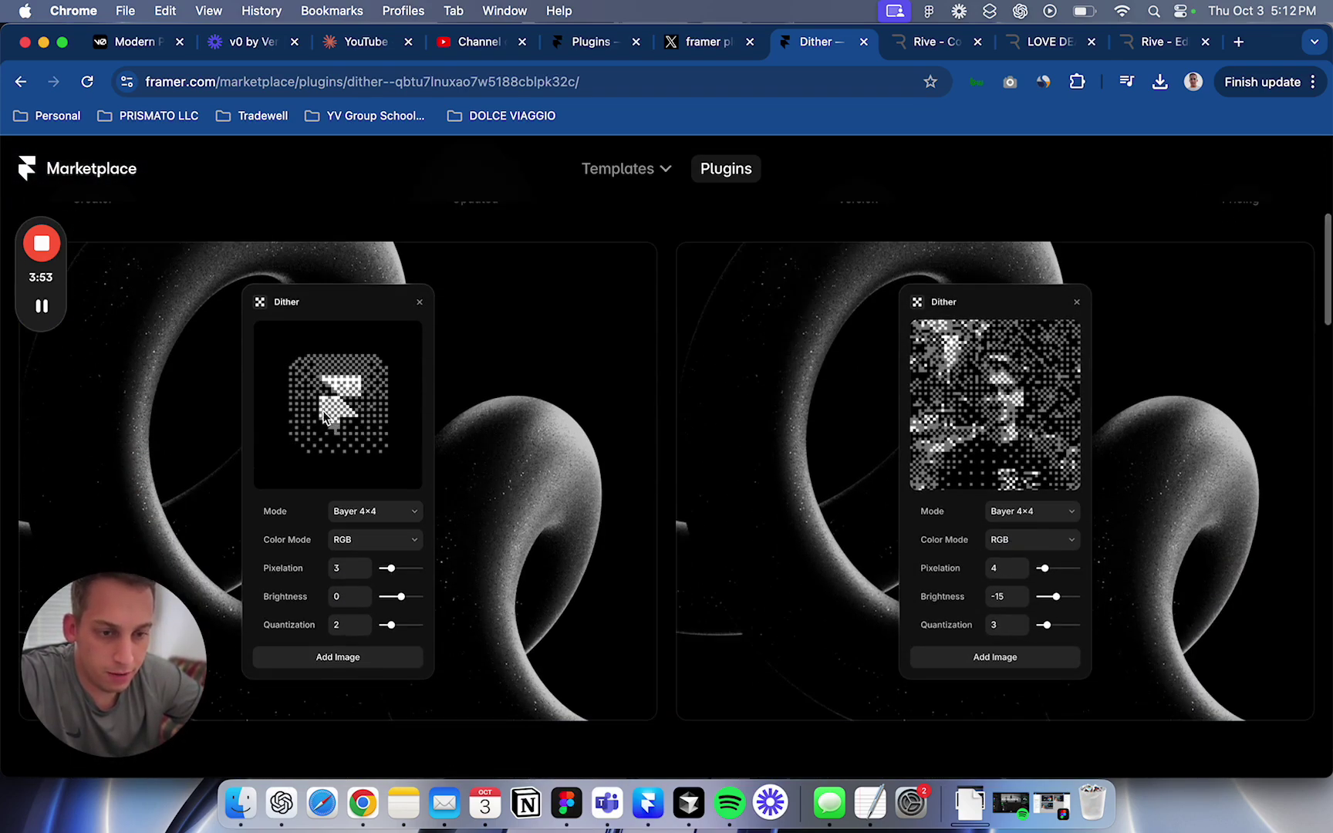
scroll(378, 509, "down", 6)
Go back to Plugins, review the CMS Export plugin page, then return to the listing.
scroll(375, 515, "up", 6)
key("super+Left")
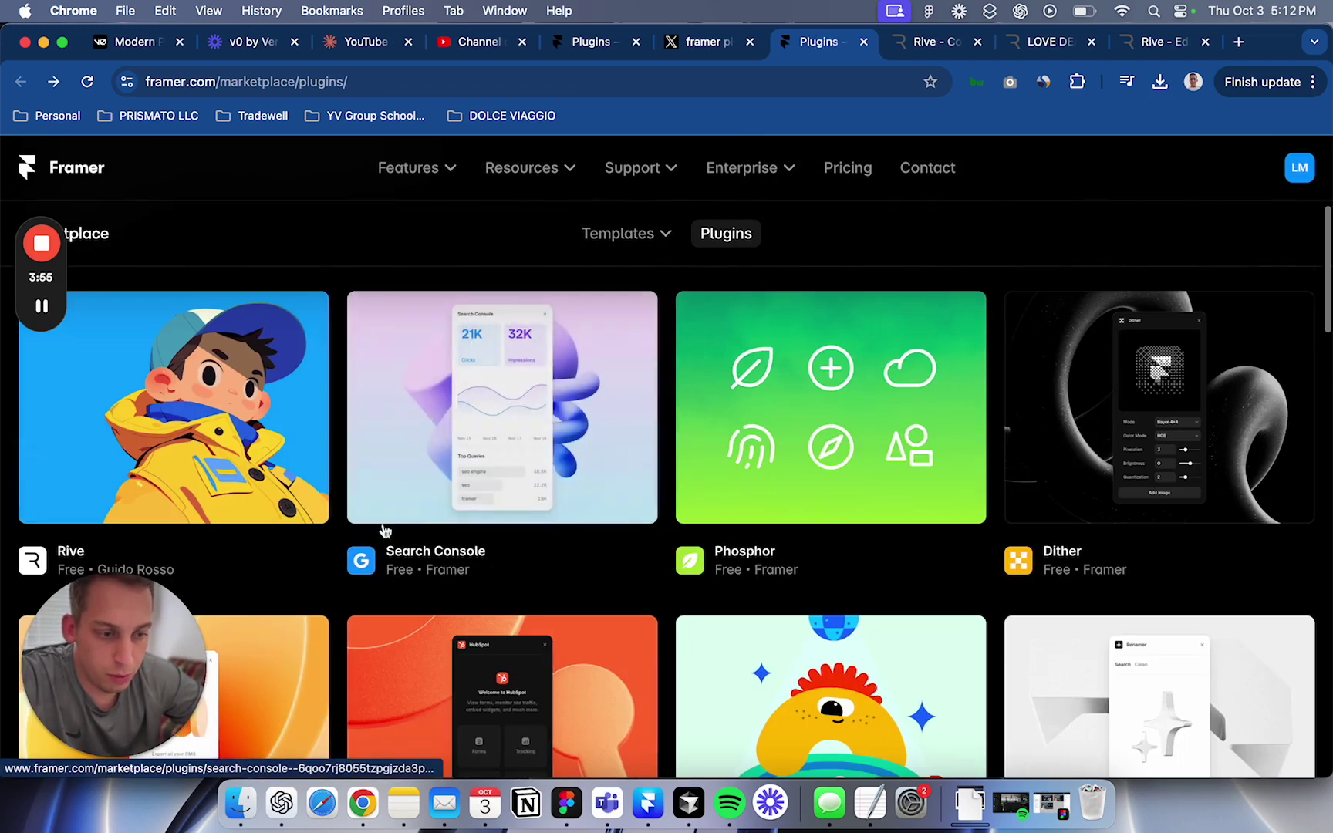
scroll(385, 530, "down", 5)
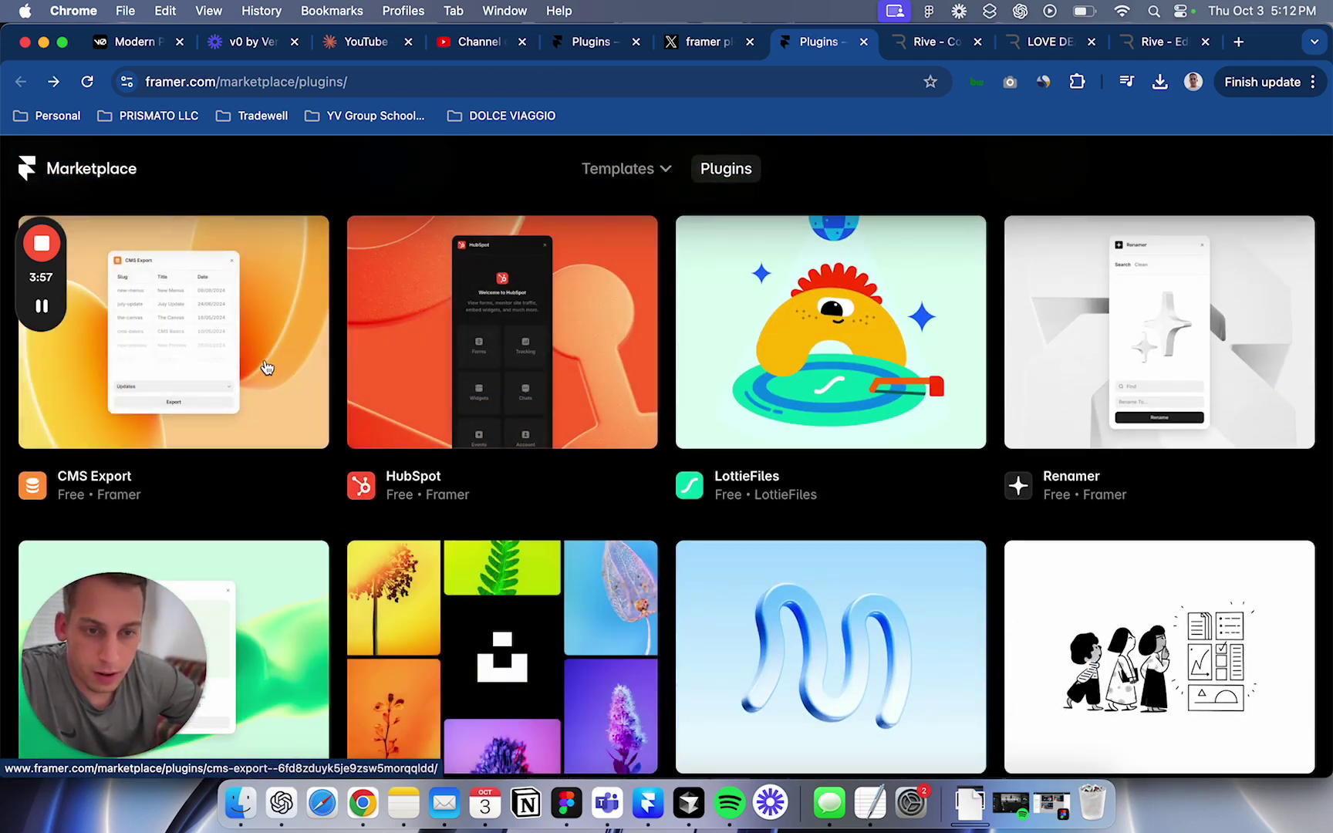
left_click(266, 368)
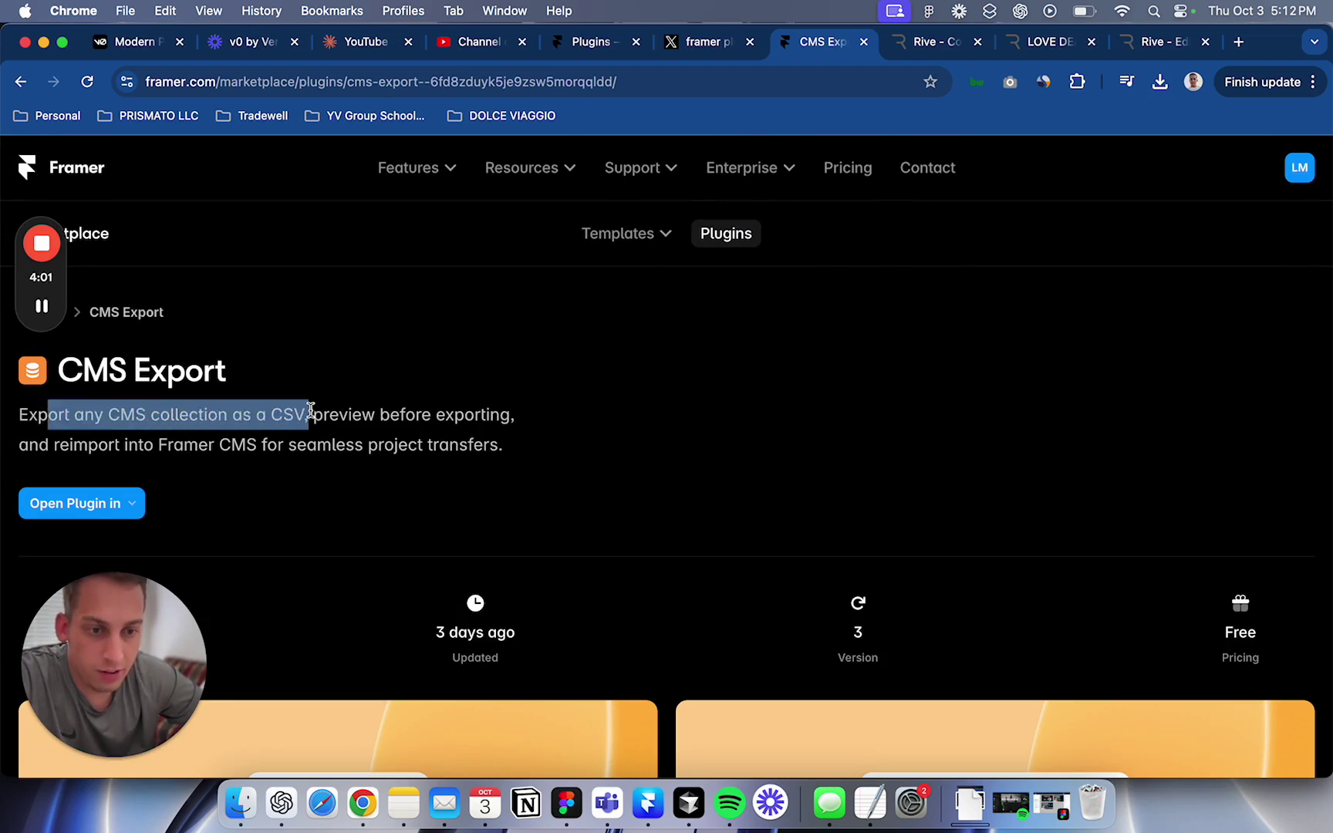
scroll(387, 434, "down", 6)
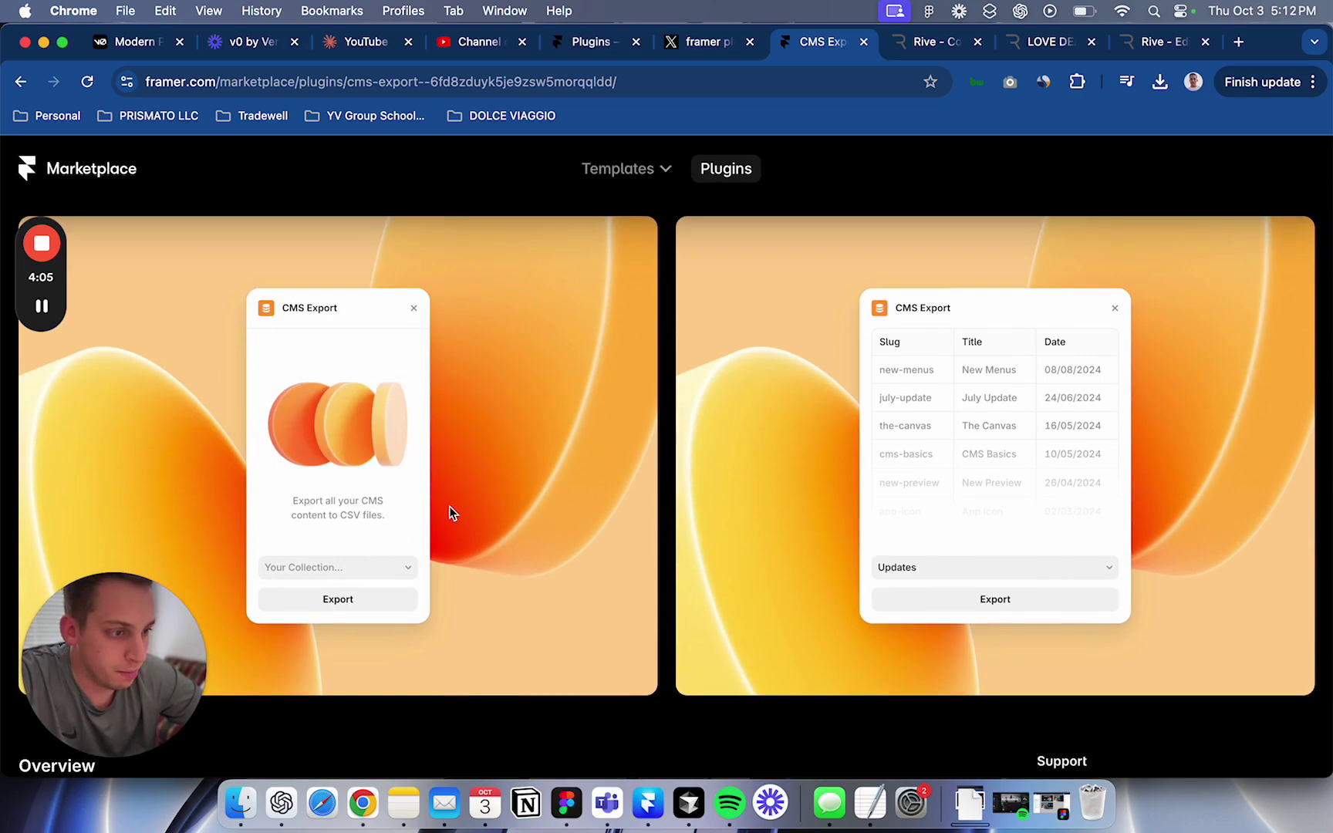
scroll(449, 507, "down", 7)
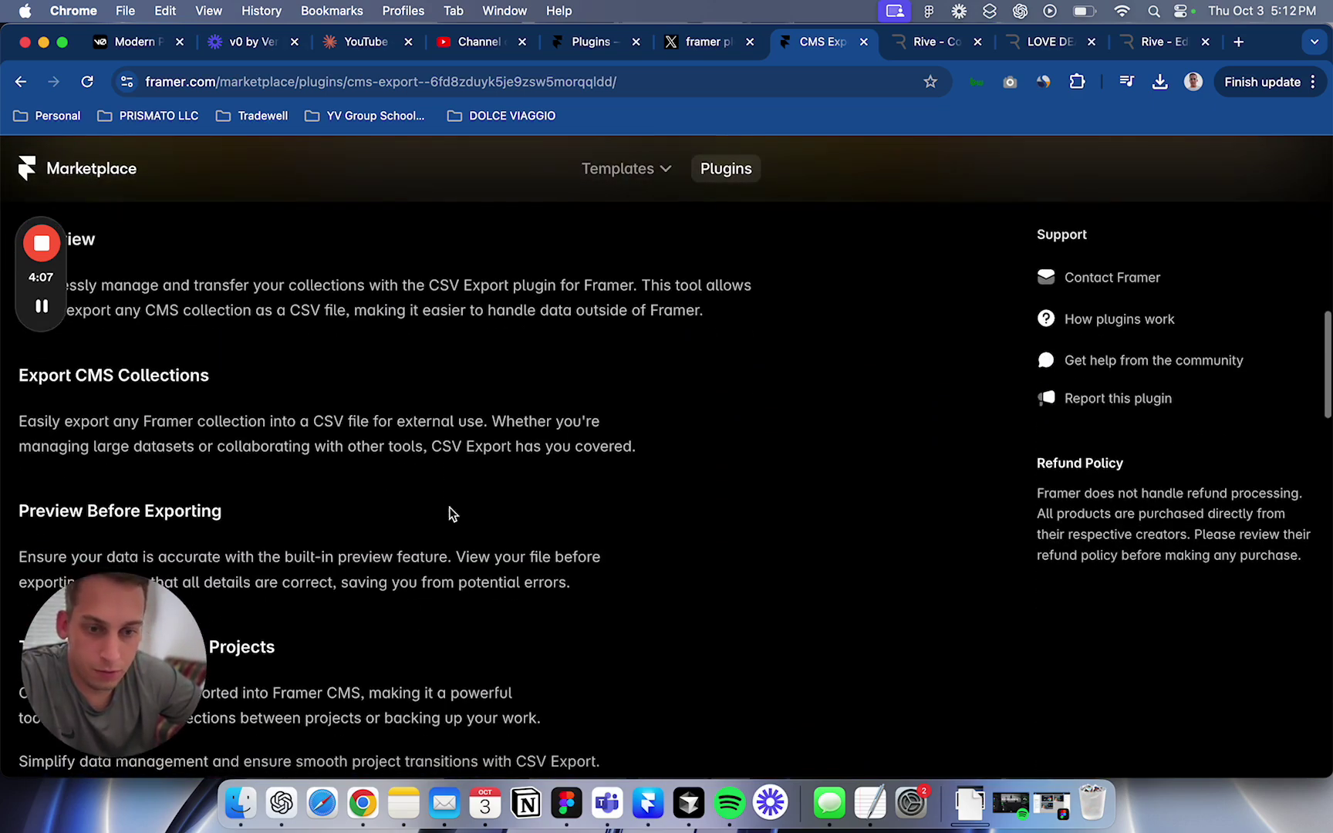
scroll(449, 507, "up", 15)
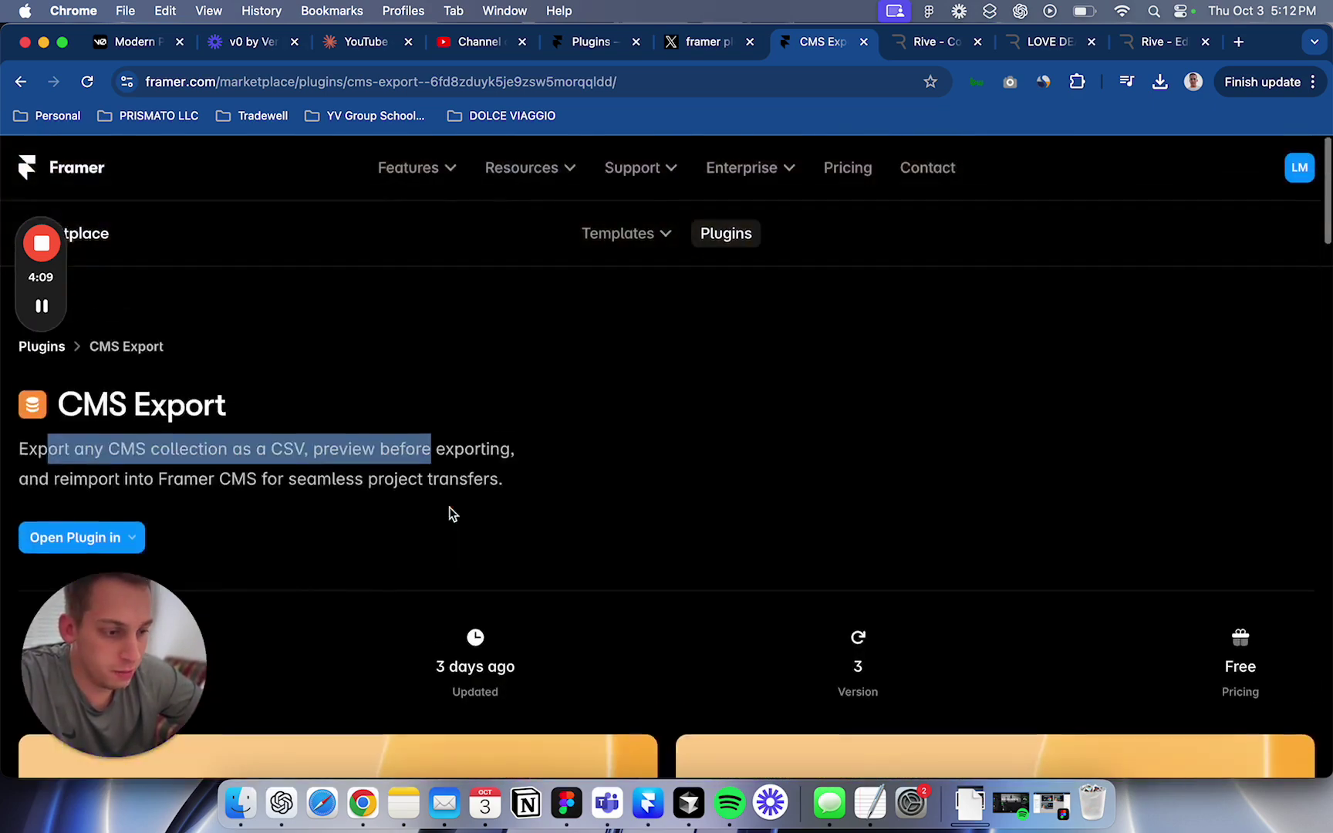
key("super+bracketleft")
Read through the Migrate plugin page, highlighting its opening description, then swipe back.
scroll(531, 531, "down", 4)
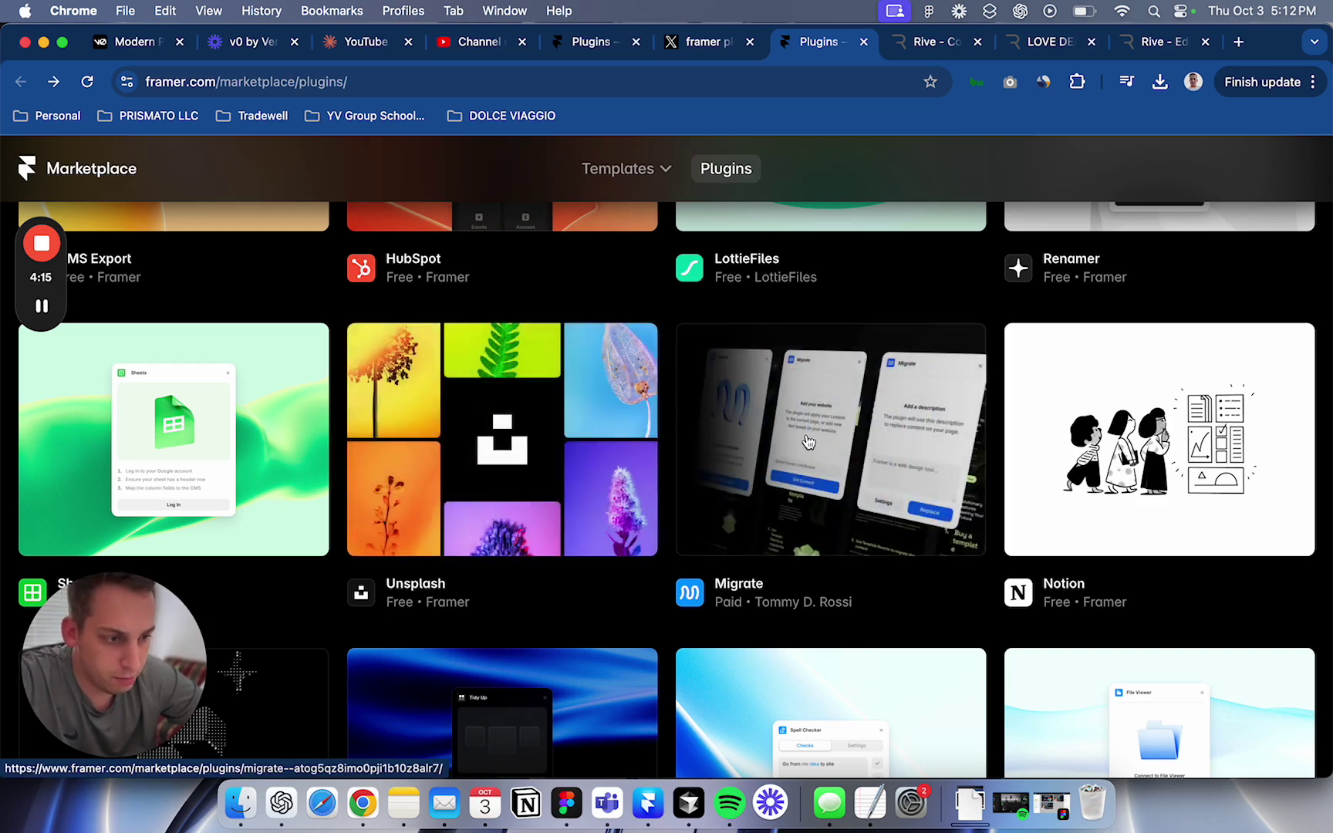
left_click(833, 456)
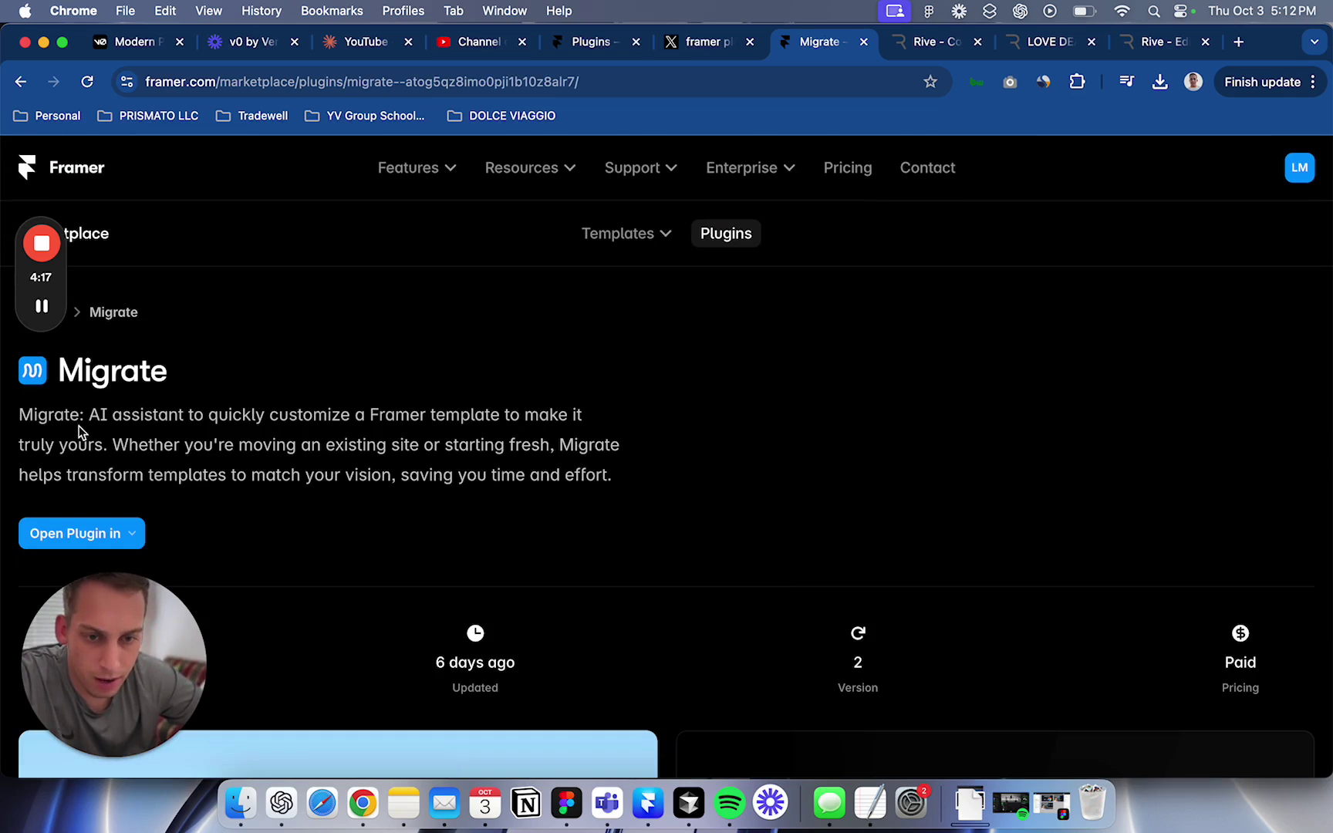
left_click_drag(148, 414, 386, 409)
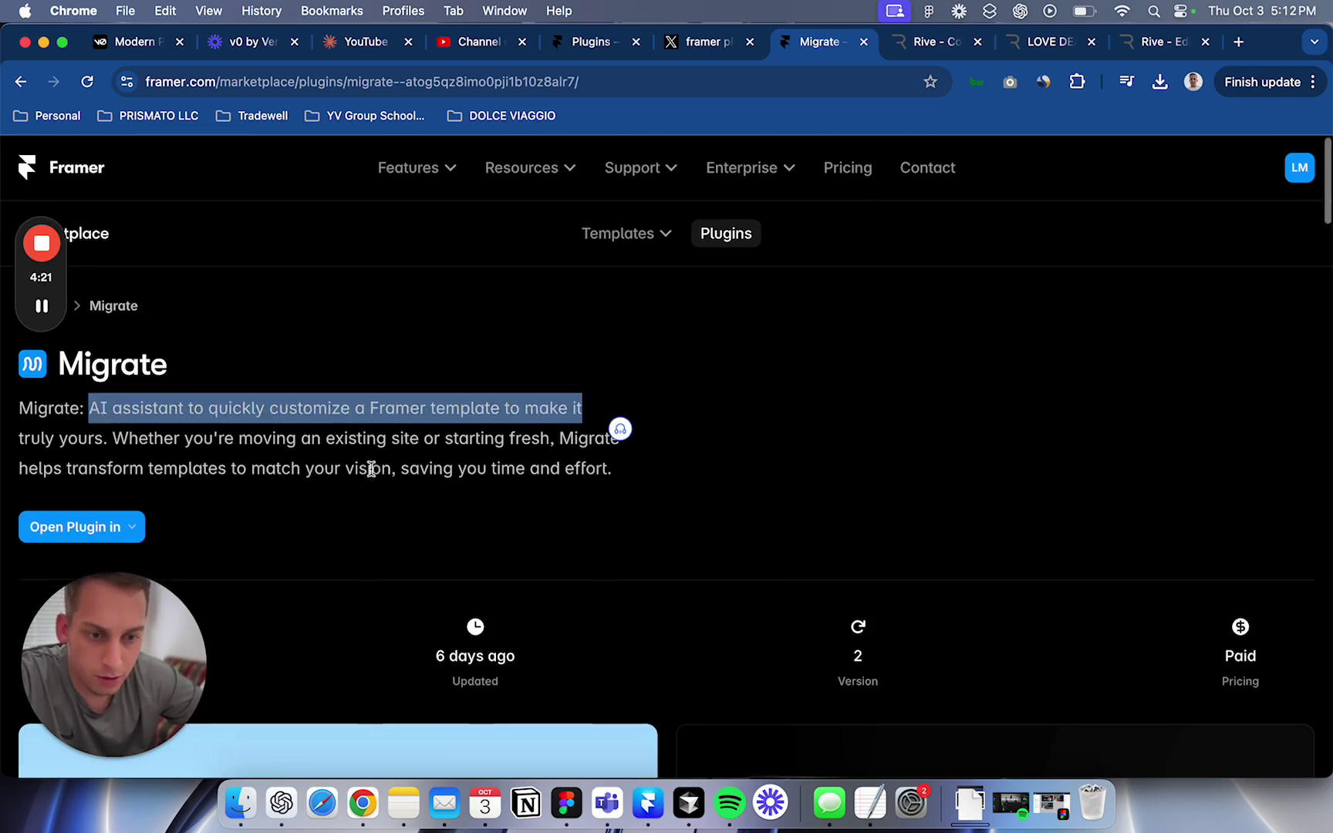
scroll(372, 470, "down", 3)
scroll(371, 470, "down", 5)
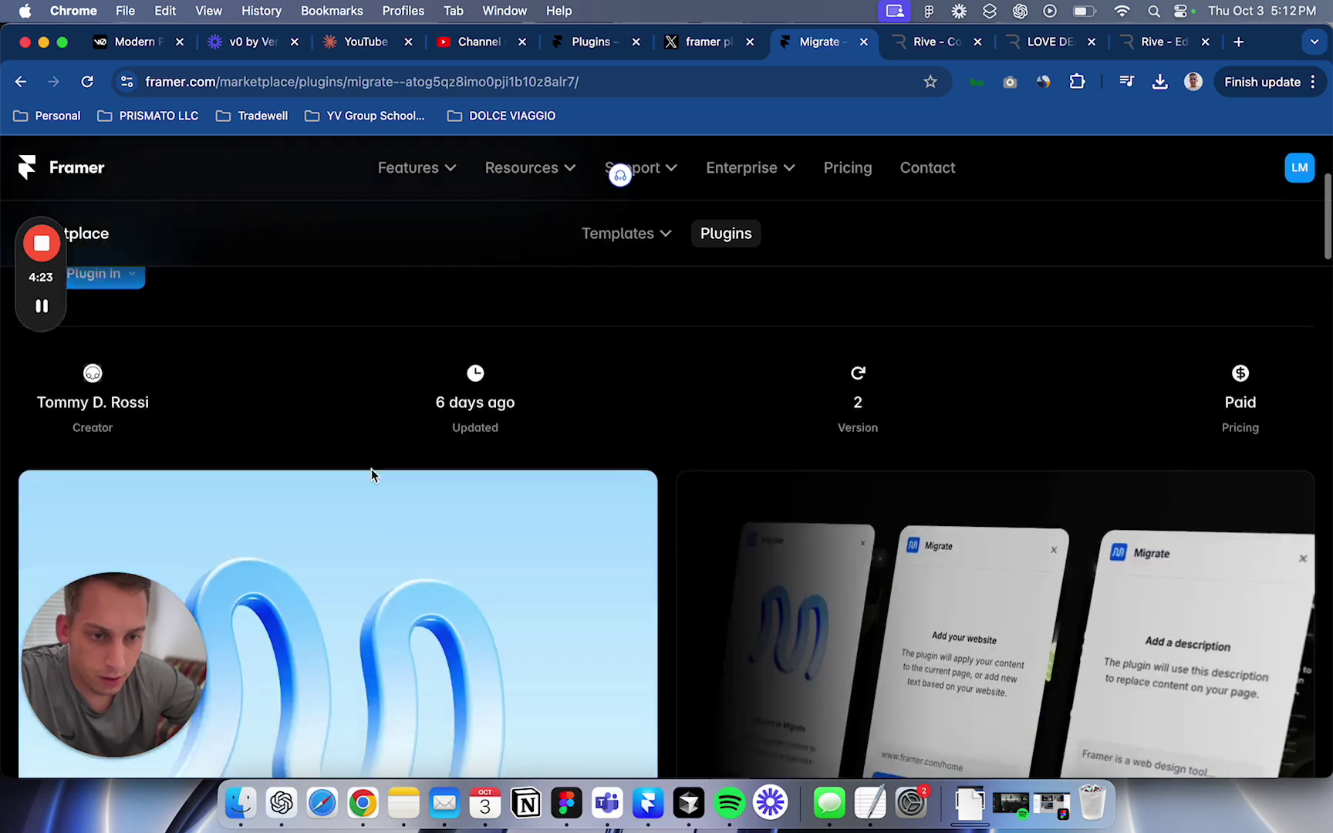
scroll(502, 553, "down", 5)
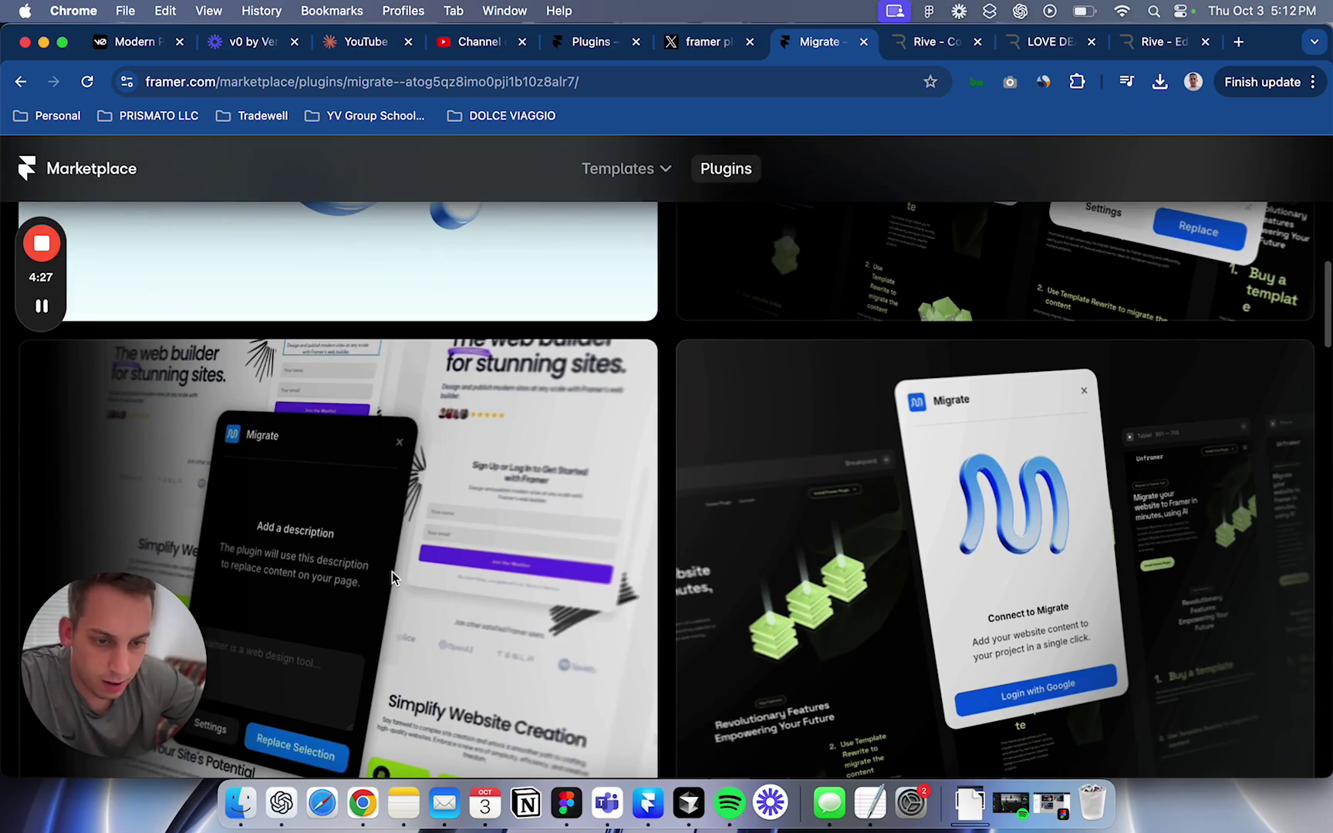
scroll(392, 572, "down", 3)
scroll(371, 488, "down", 10)
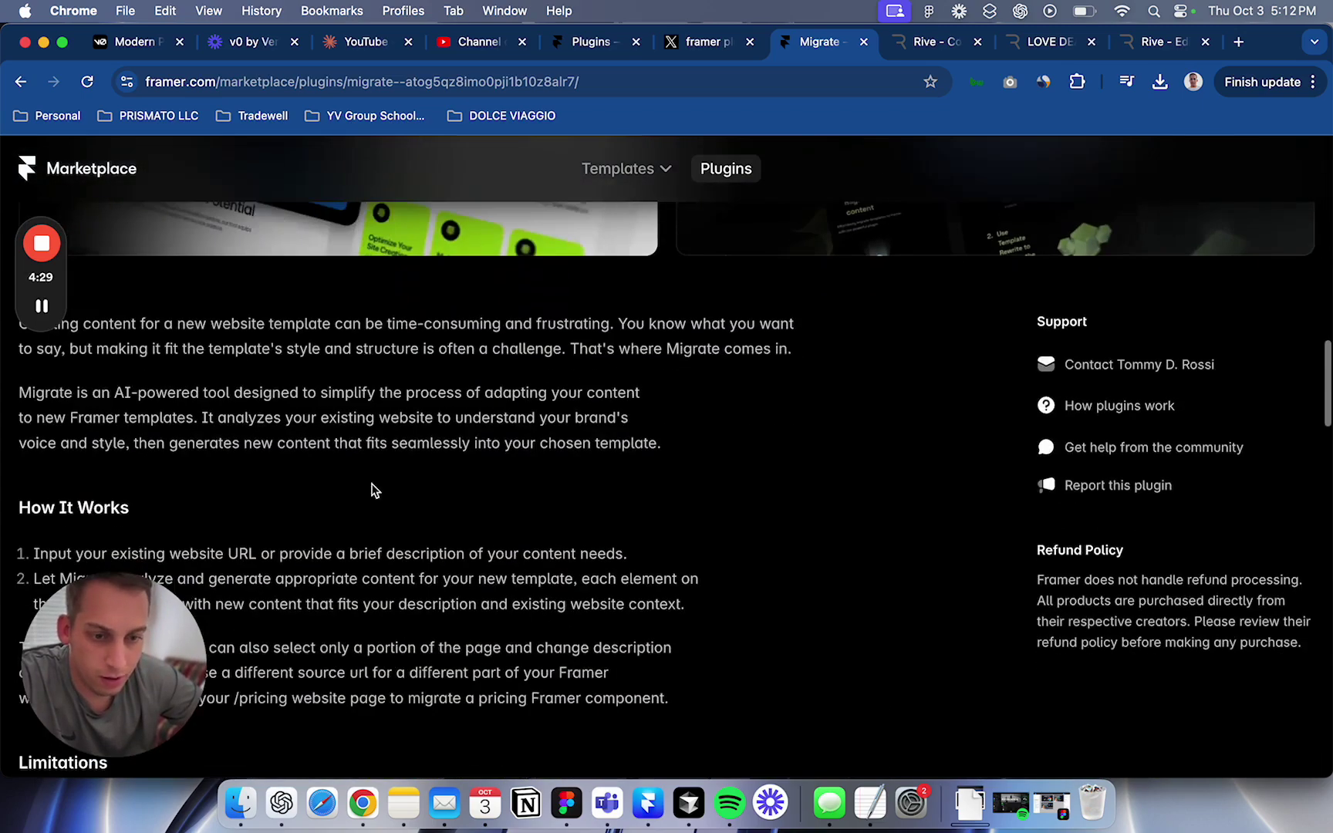
scroll(372, 487, "up", 20)
scroll(337, 465, "up", 2)
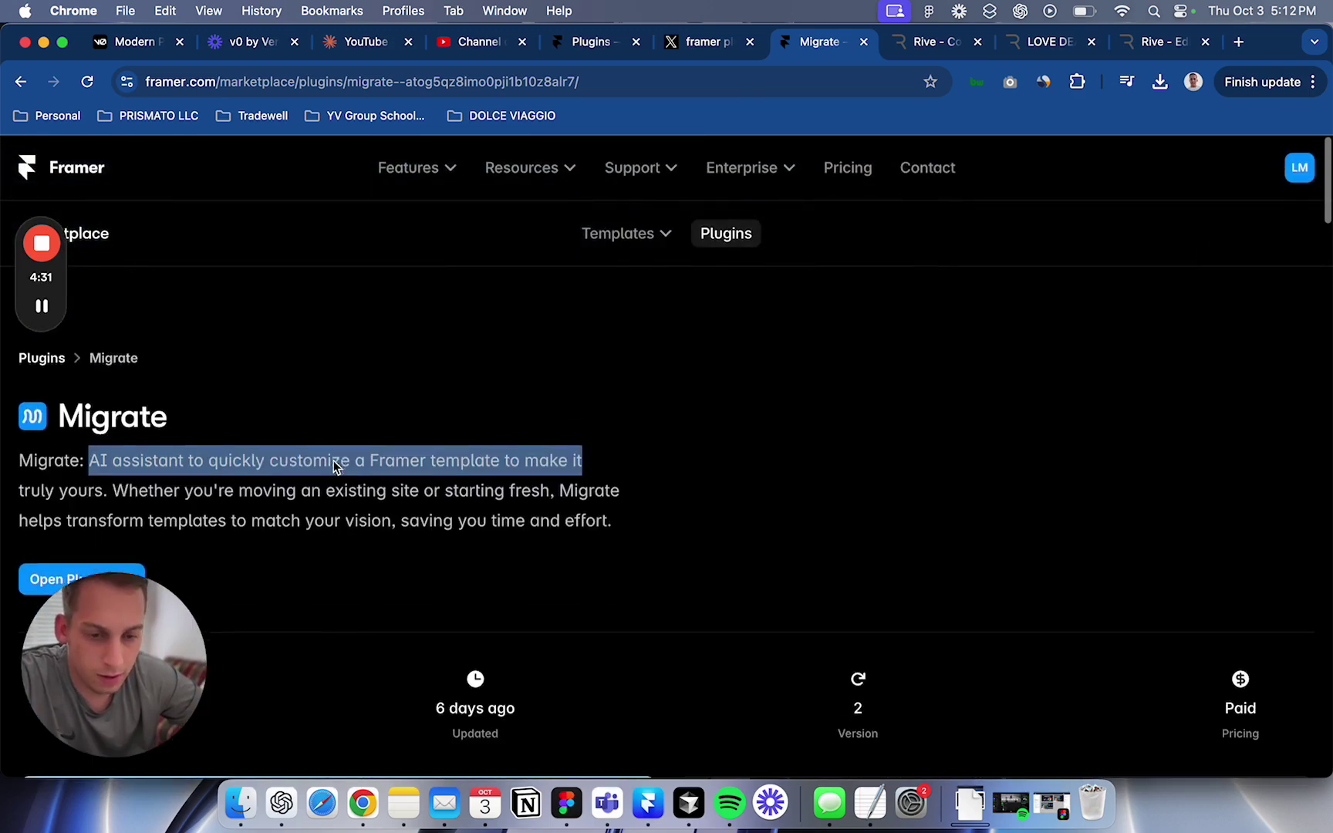
scroll(337, 464, "left", 5)
Open the Tidy Up plugin page and scroll through it.
scroll(559, 491, "down", 3)
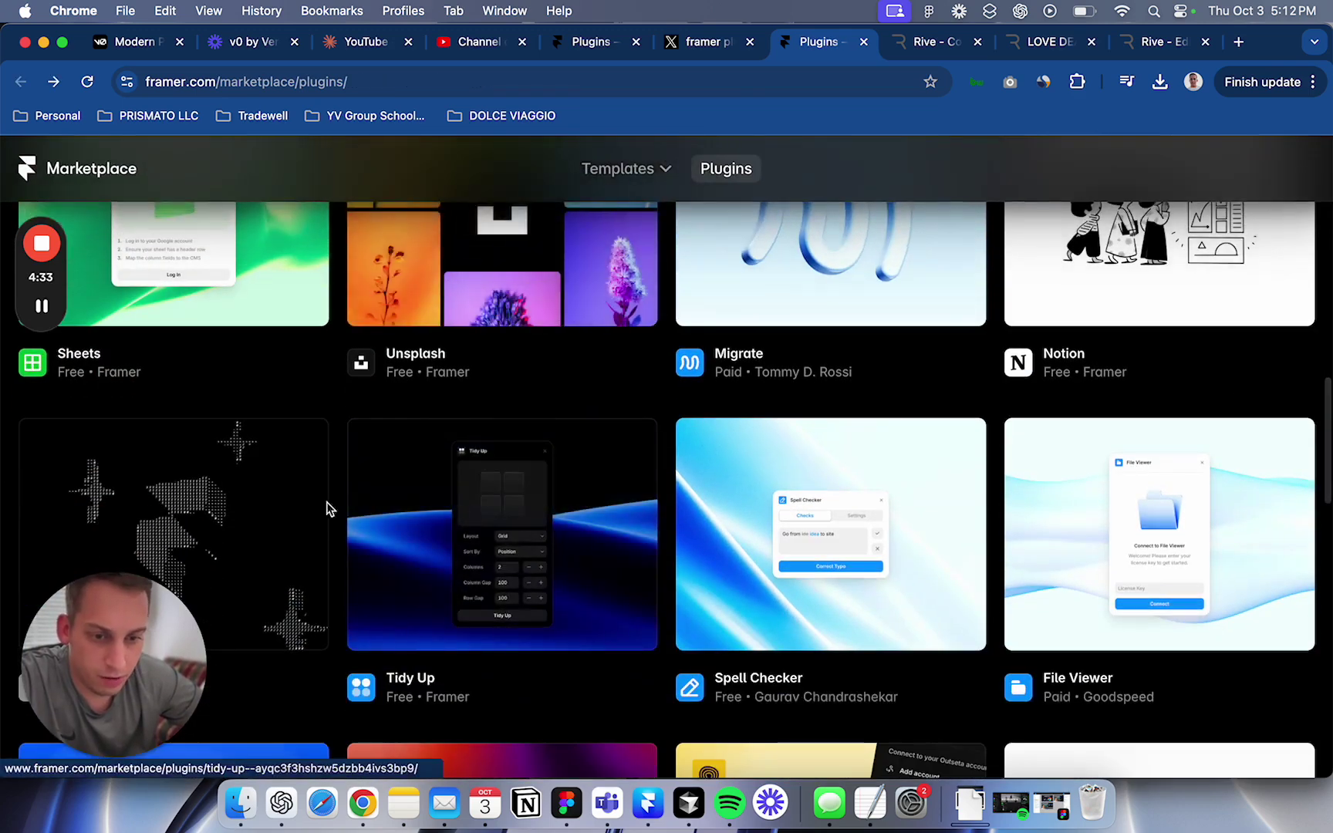
scroll(327, 506, "down", 4)
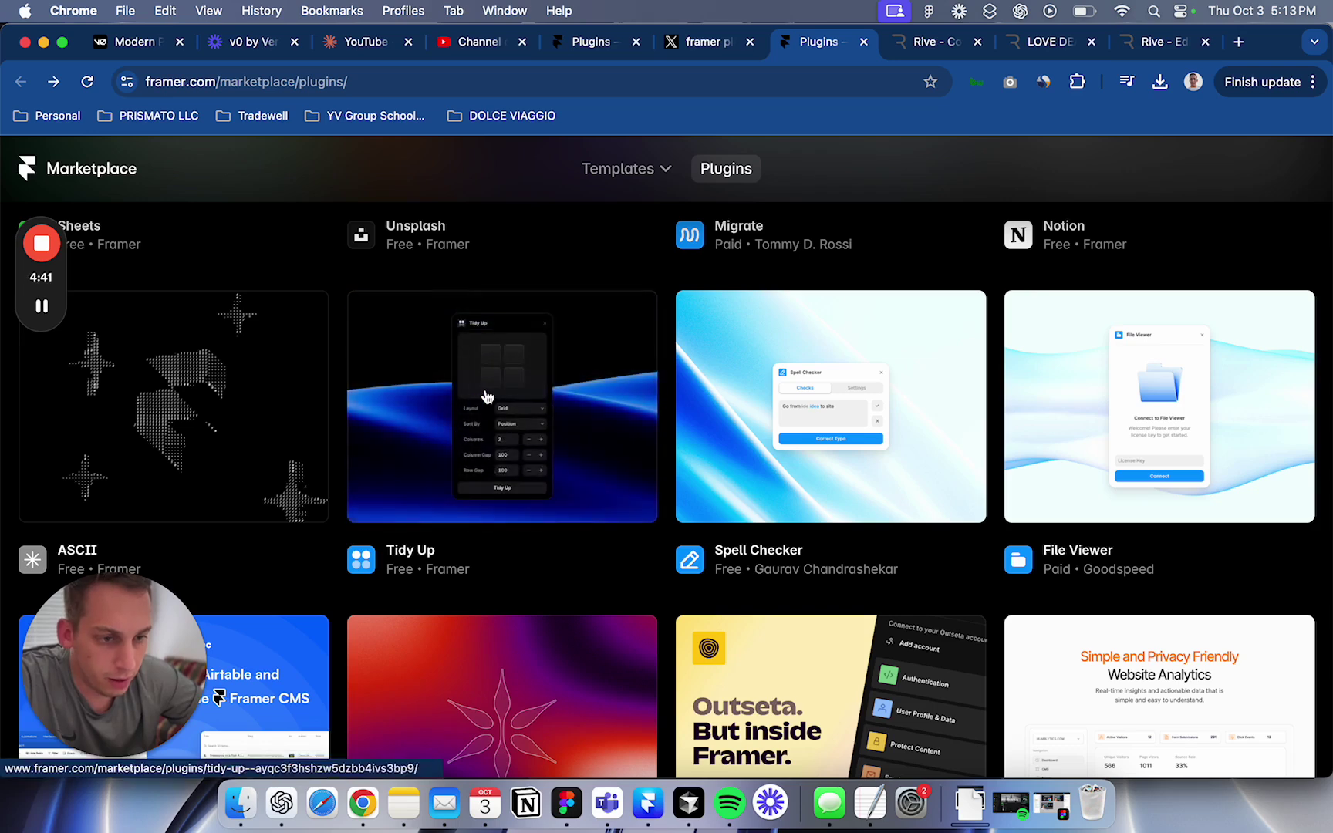
left_click(461, 546)
scroll(432, 521, "down", 10)
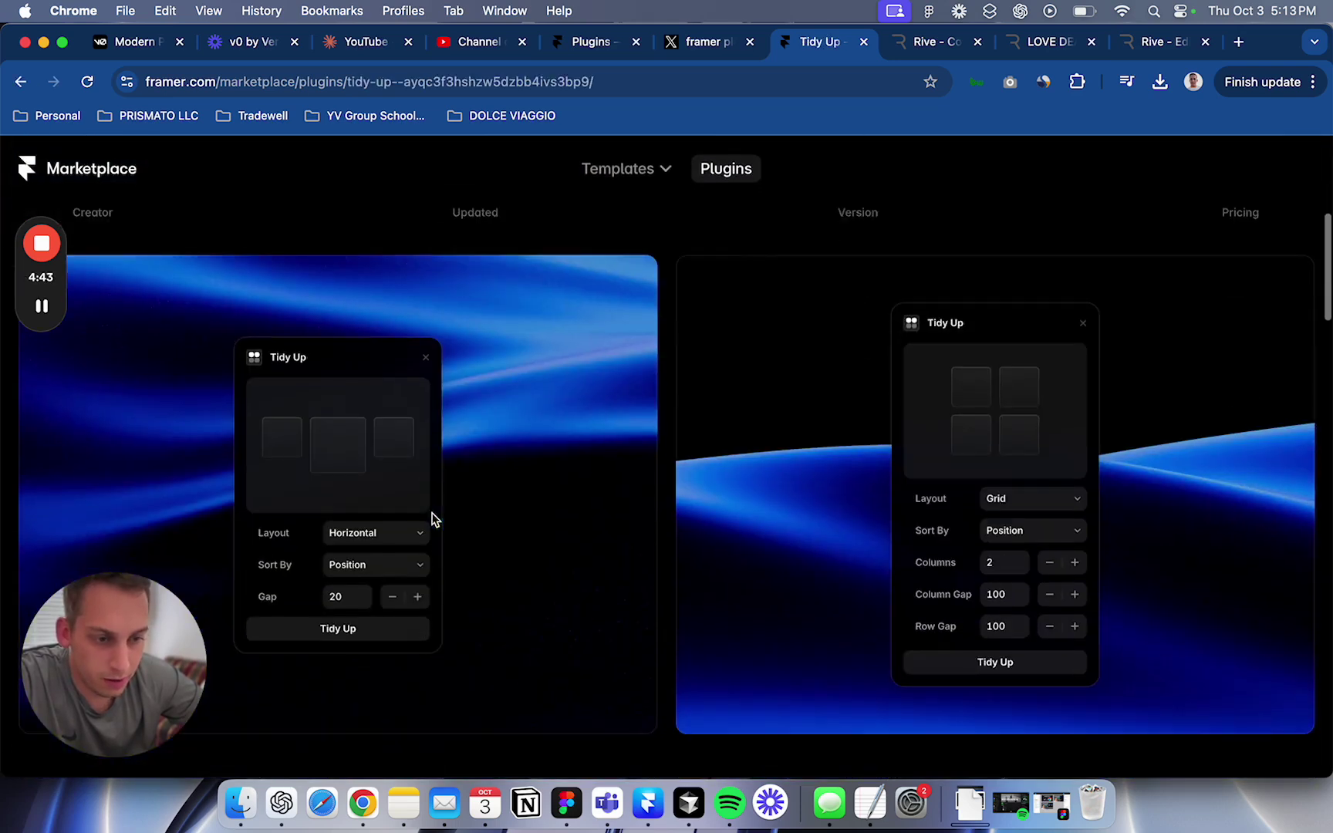
scroll(432, 518, "down", 2)
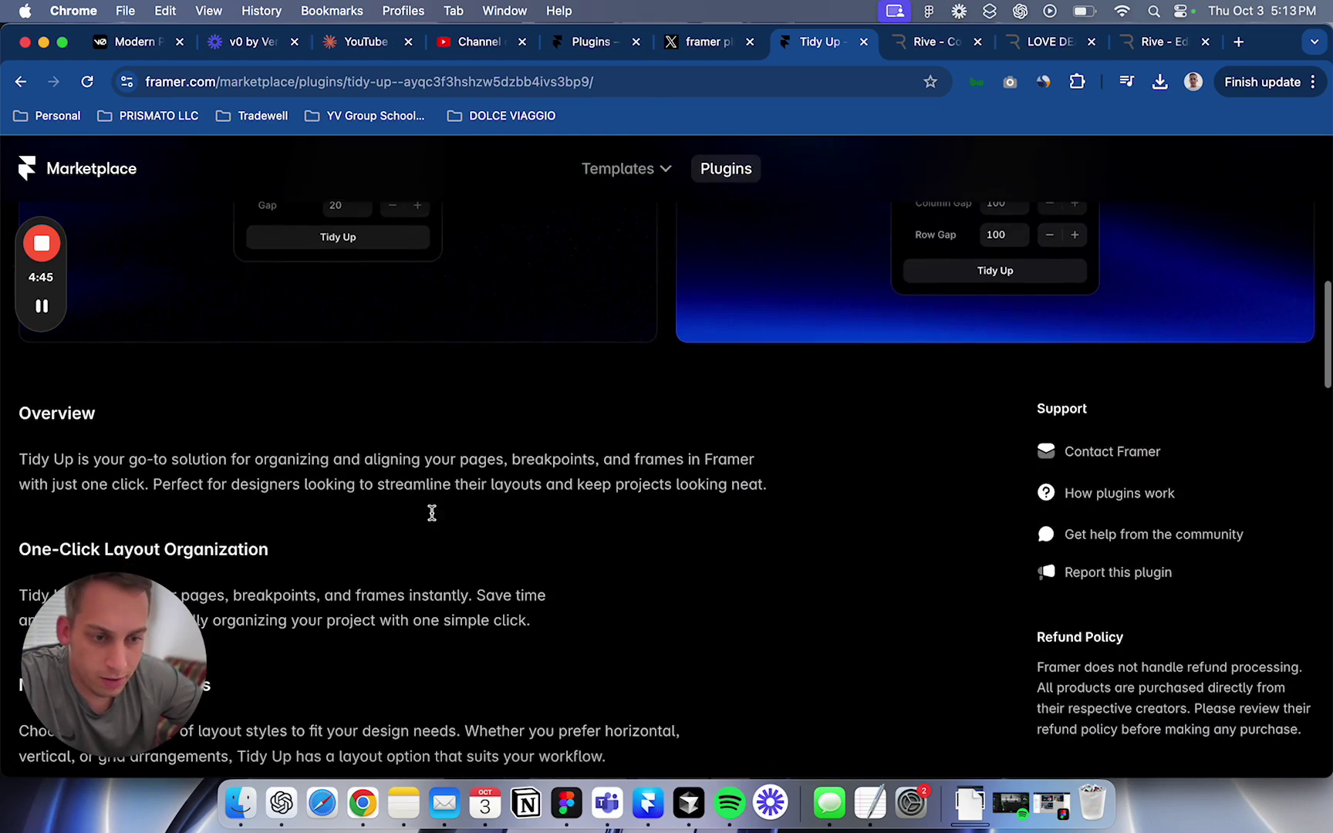
scroll(432, 519, "left", 5)
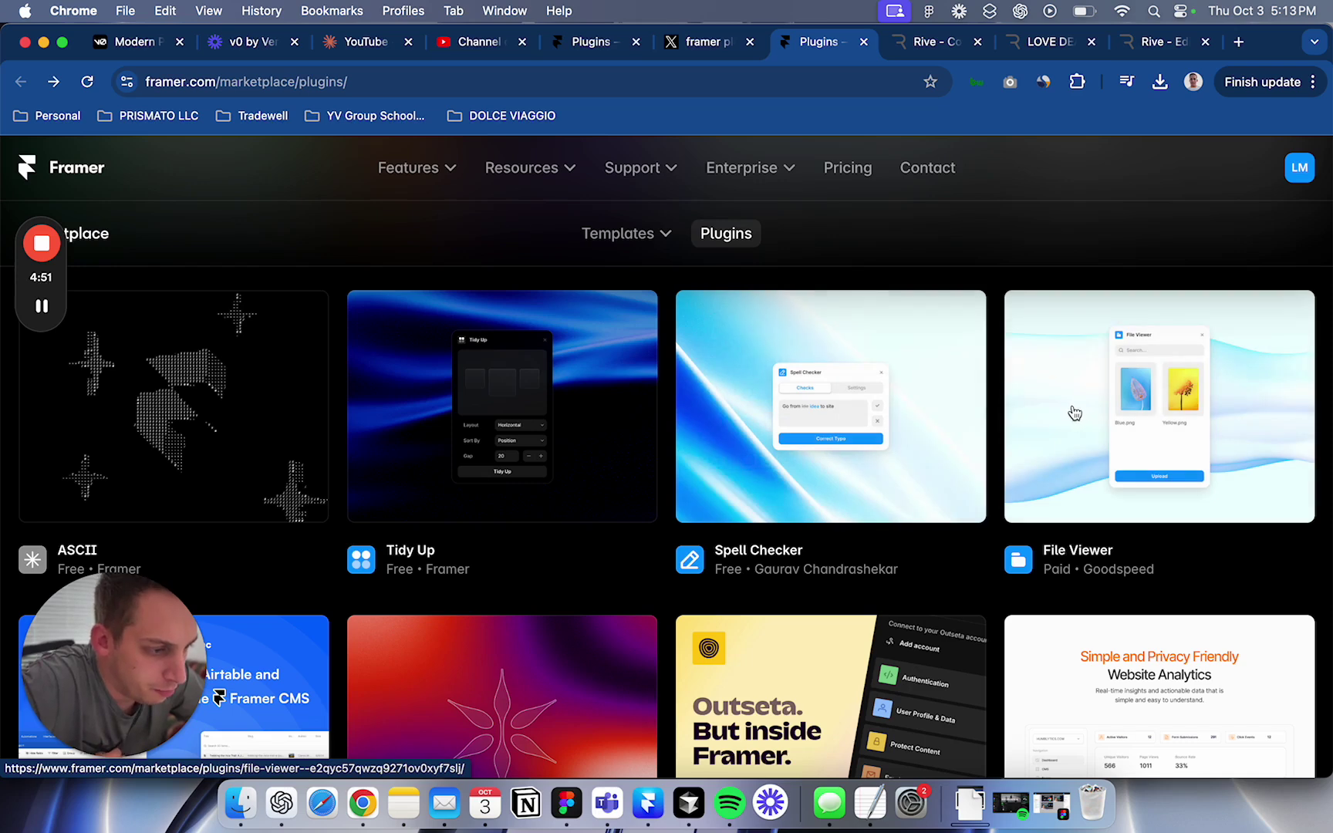
Review the File Viewer plugin page, then go back to the Plugins grid.
left_click(995, 378)
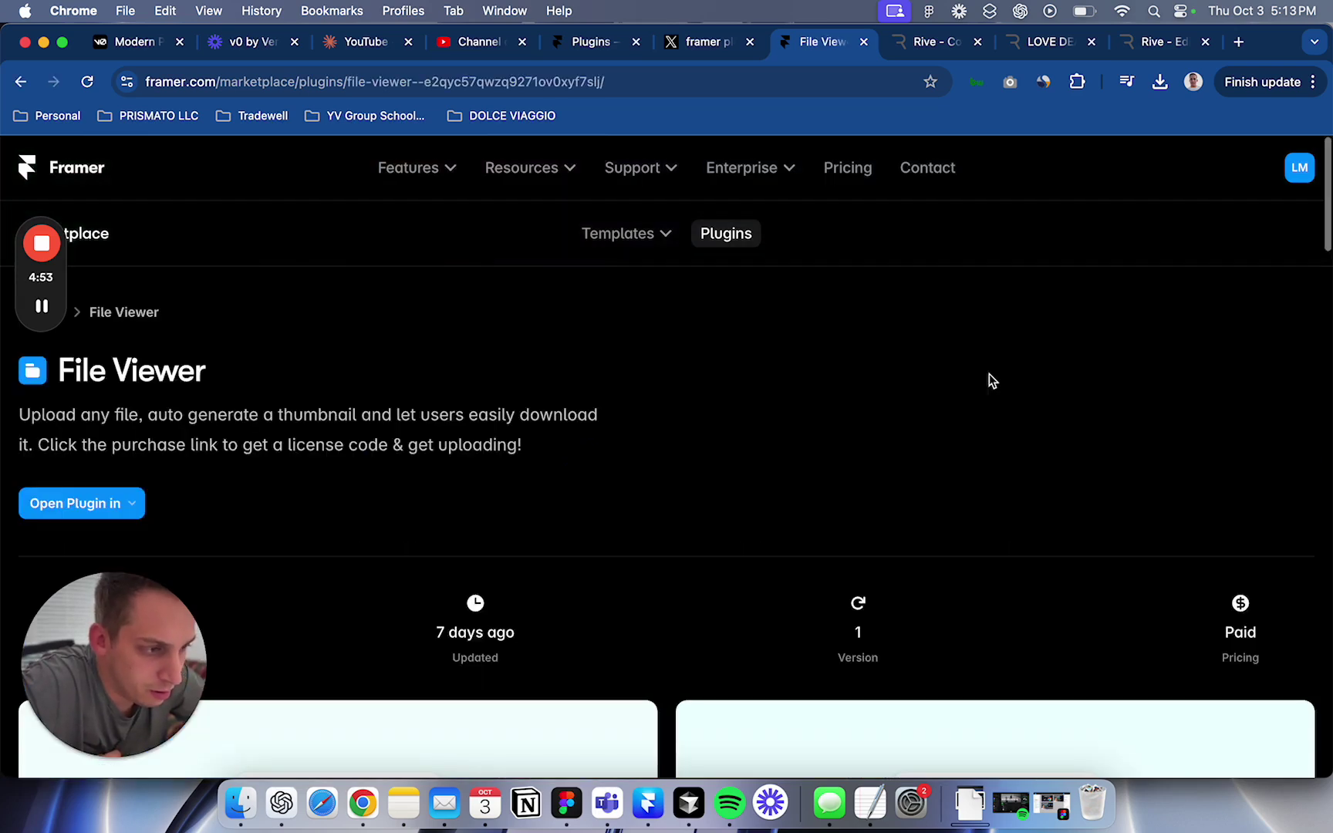
scroll(585, 503, "down", 6)
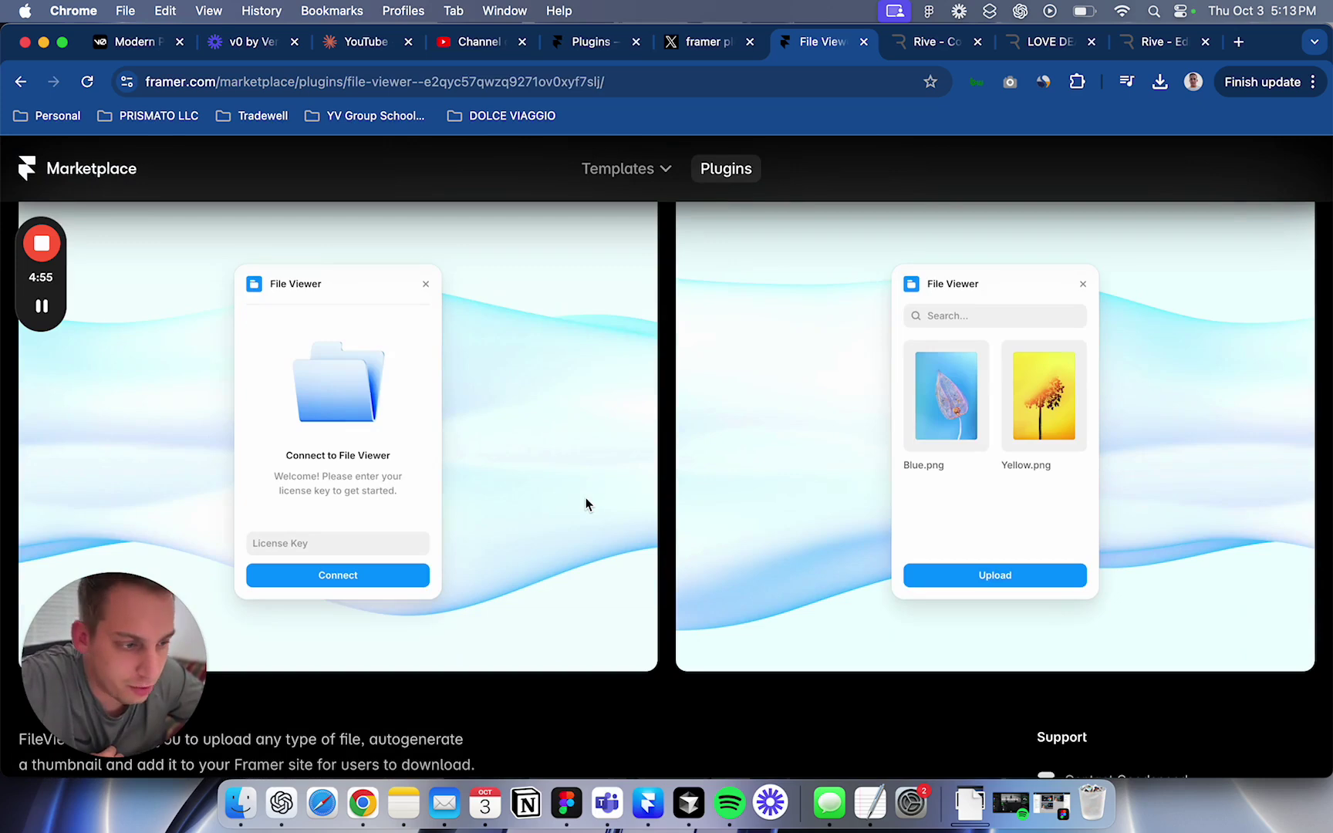
scroll(479, 562, "down", 1)
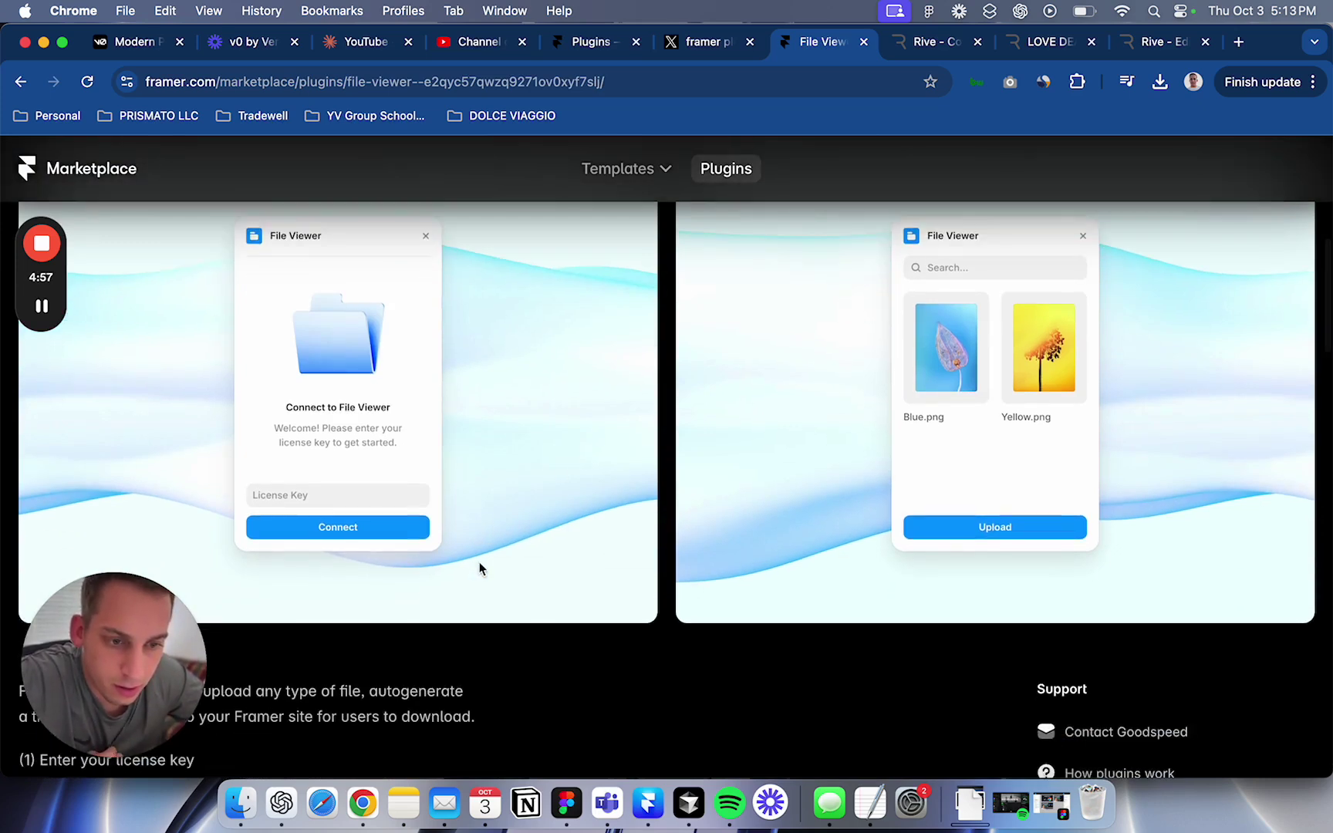
scroll(479, 568, "down", 5)
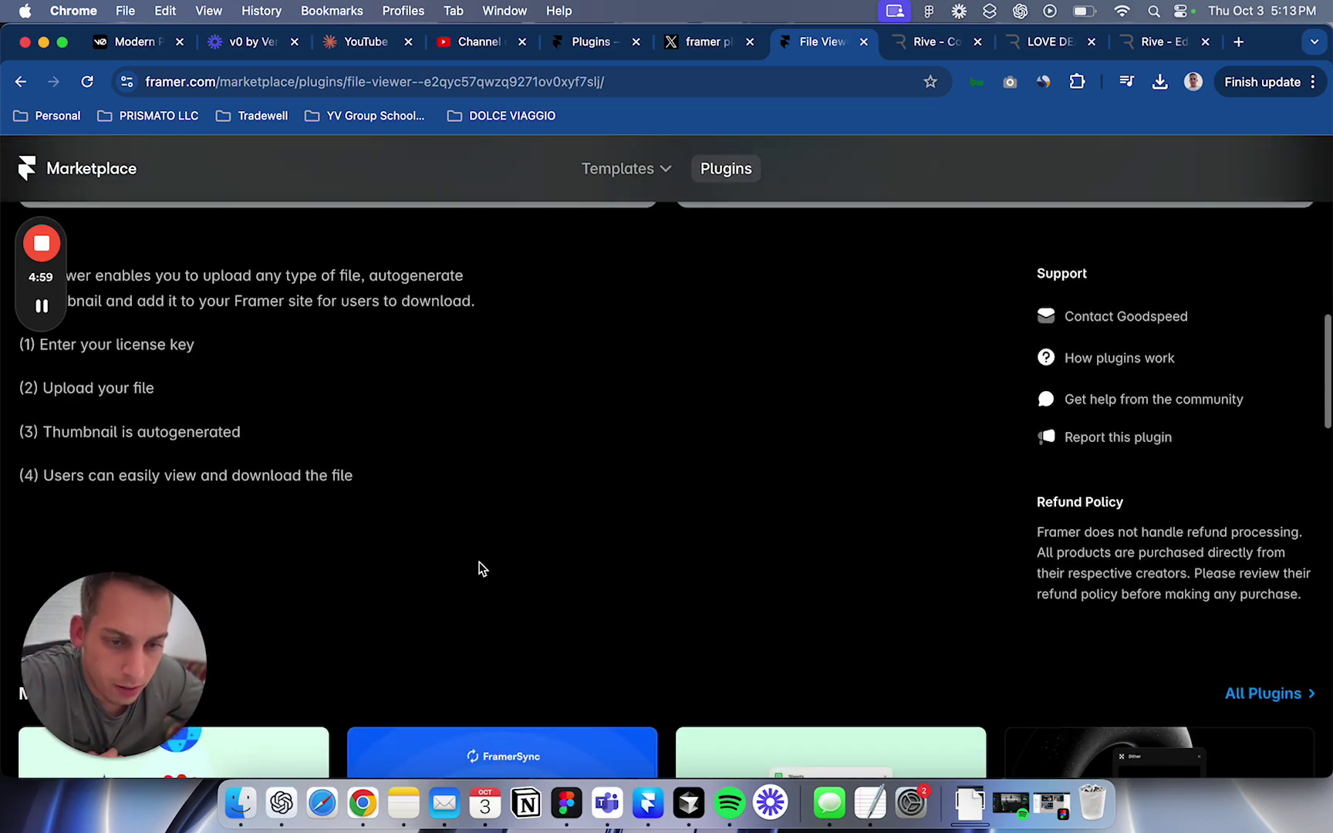
key("super+bracketleft")
scroll(474, 552, "down", 4)
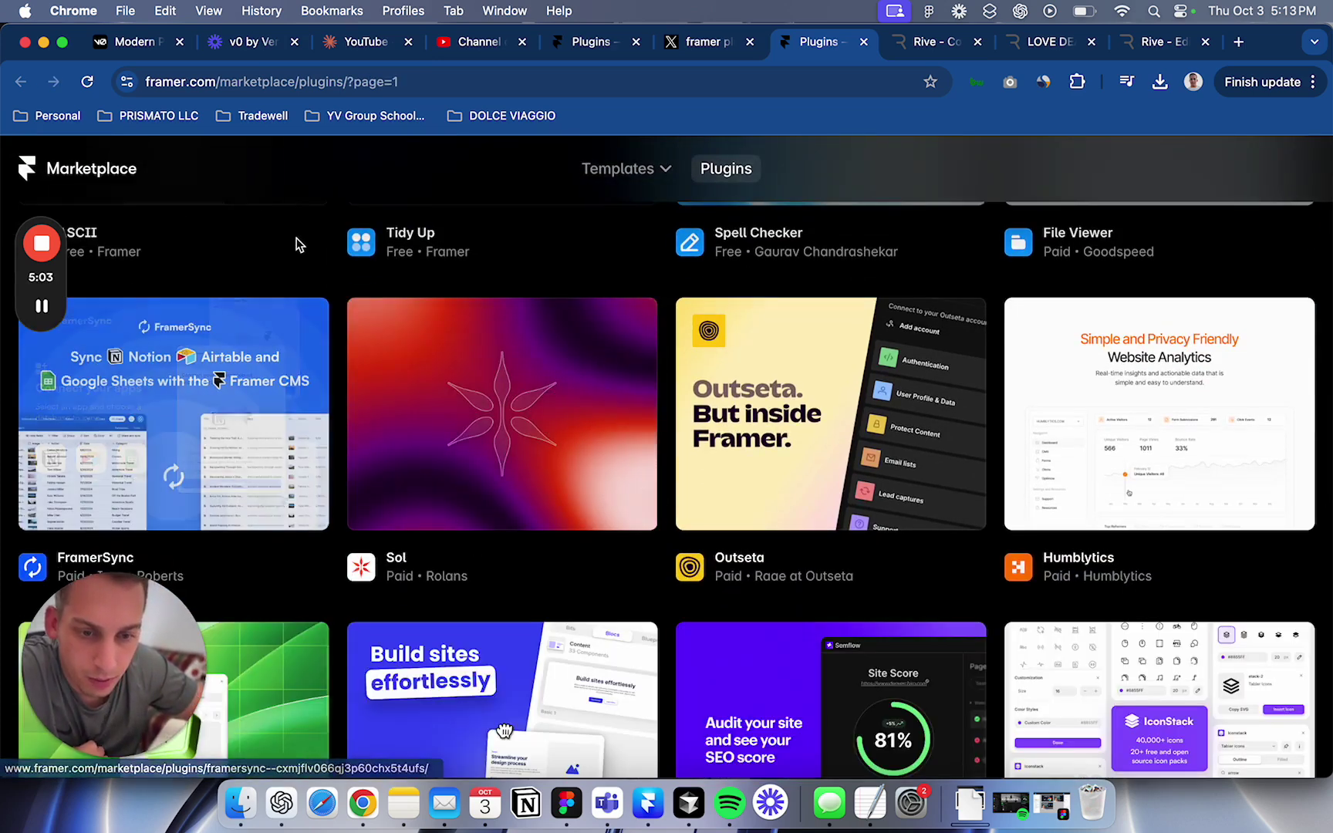
scroll(268, 311, "down", 1)
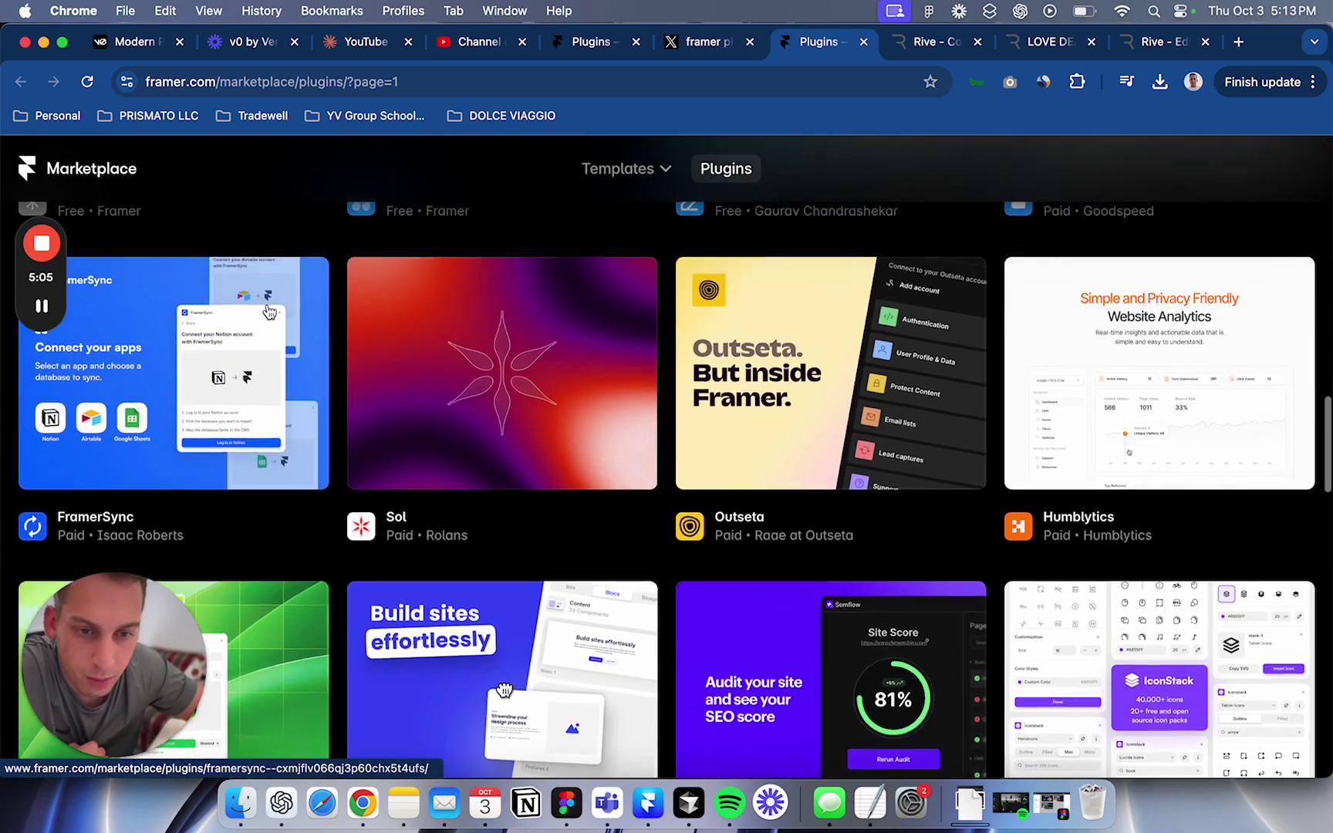
scroll(213, 365, "up", 1)
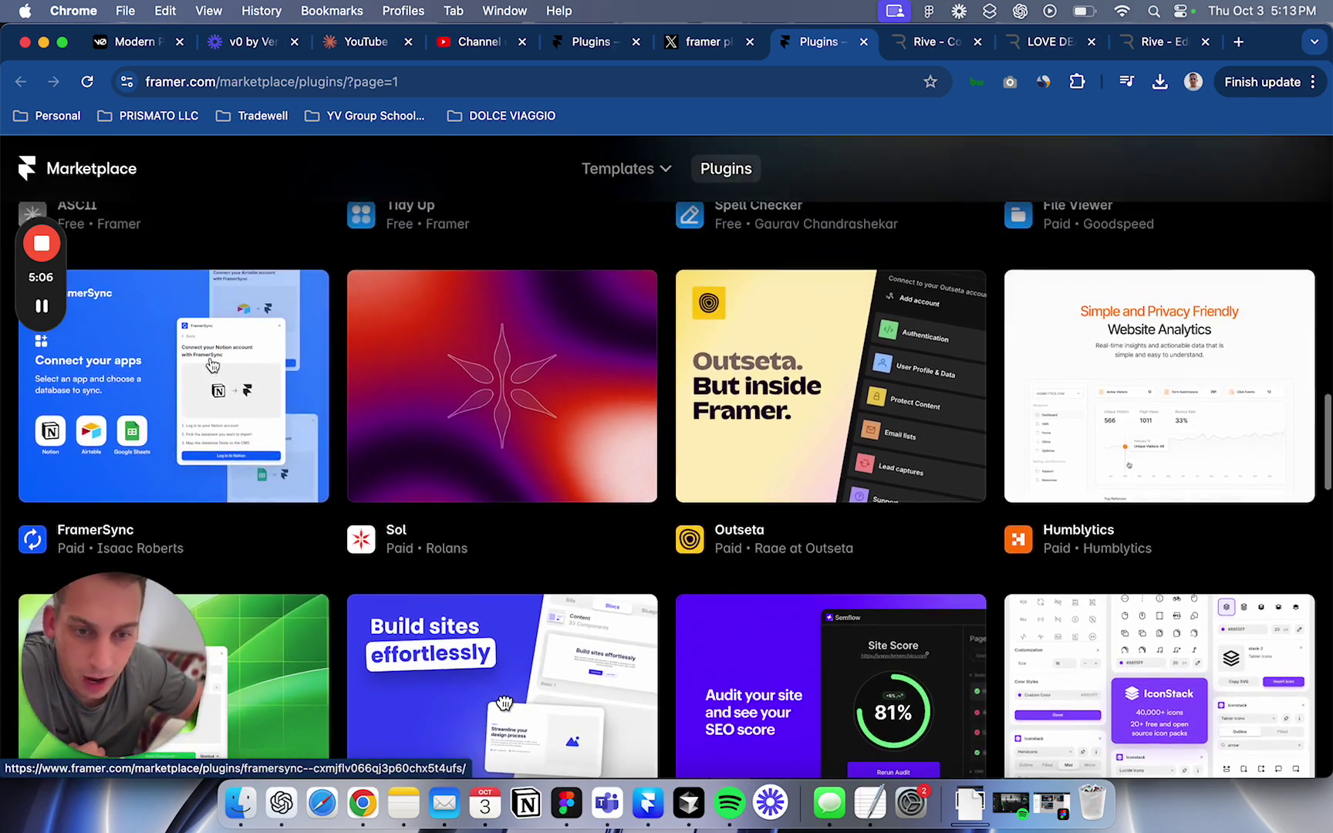
Scroll through the FramerSync plugin's detail page.
left_click(179, 384)
scroll(301, 417, "down", 5)
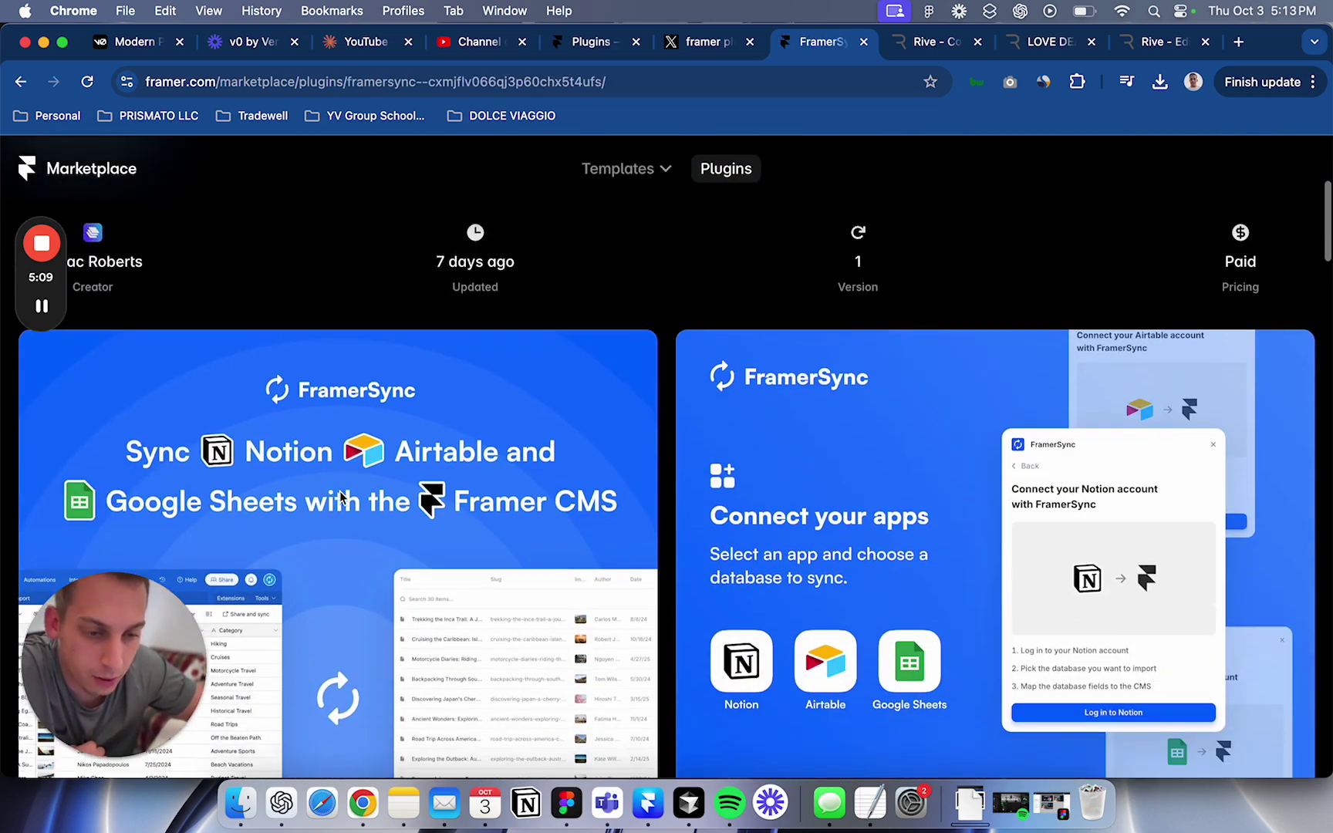
scroll(473, 494, "down", 5)
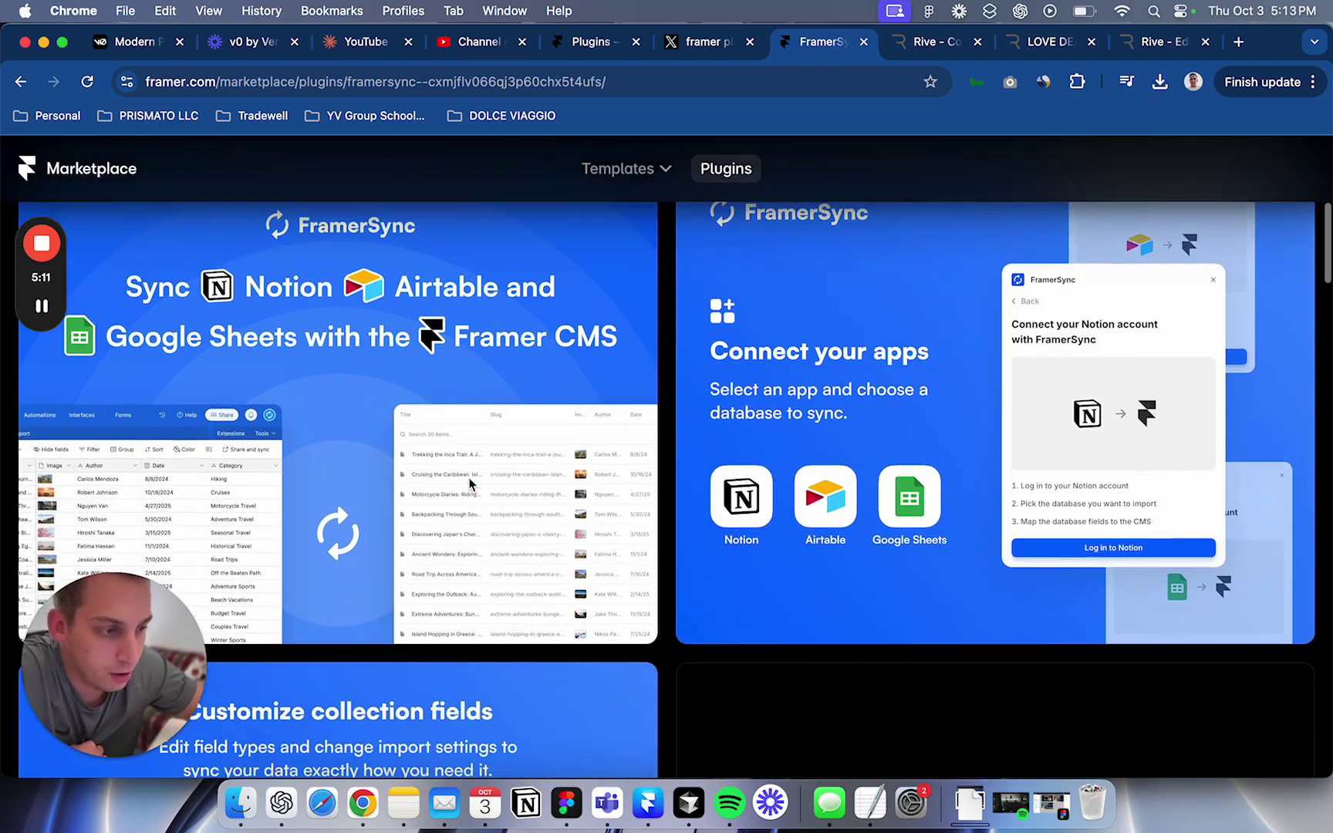
scroll(472, 513, "down", 7)
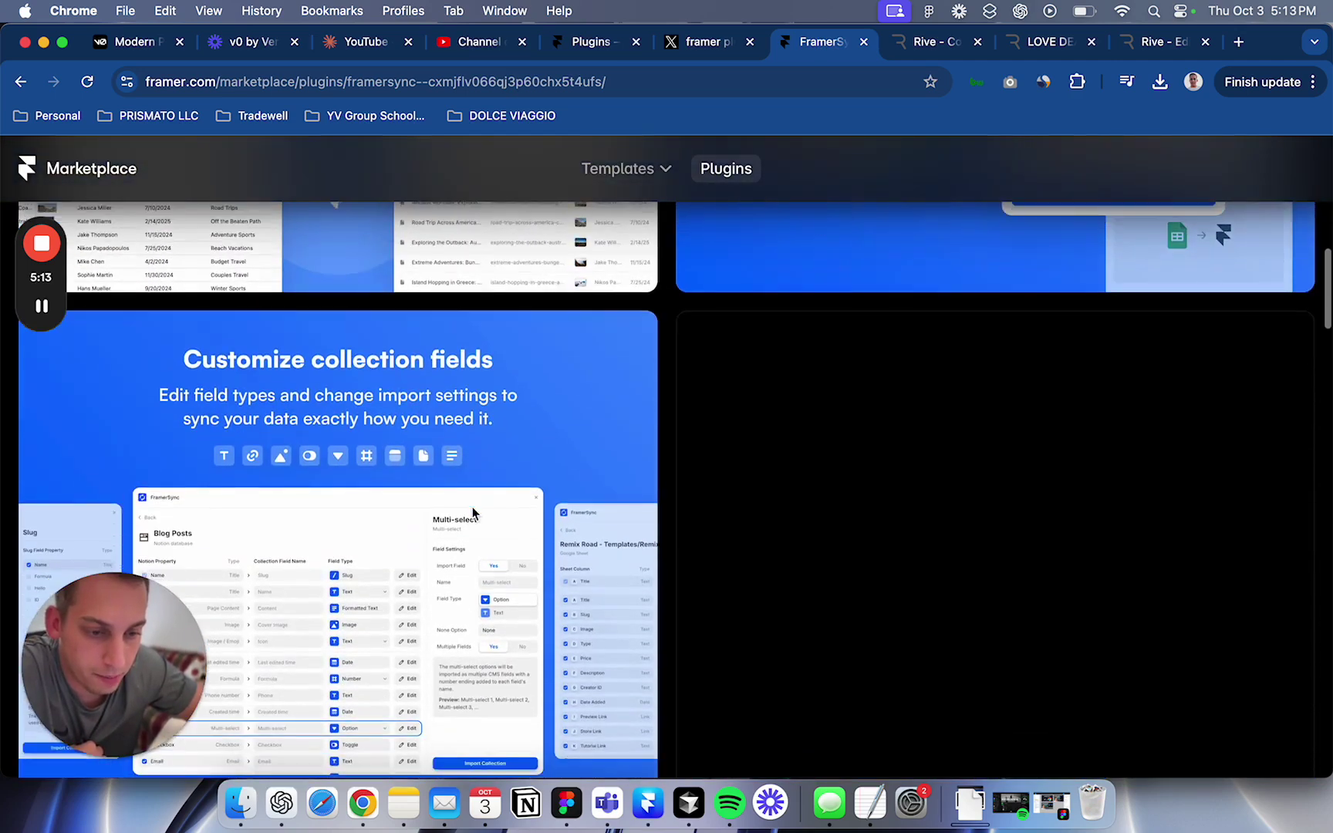
scroll(473, 513, "down", 5)
scroll(473, 513, "up", 10)
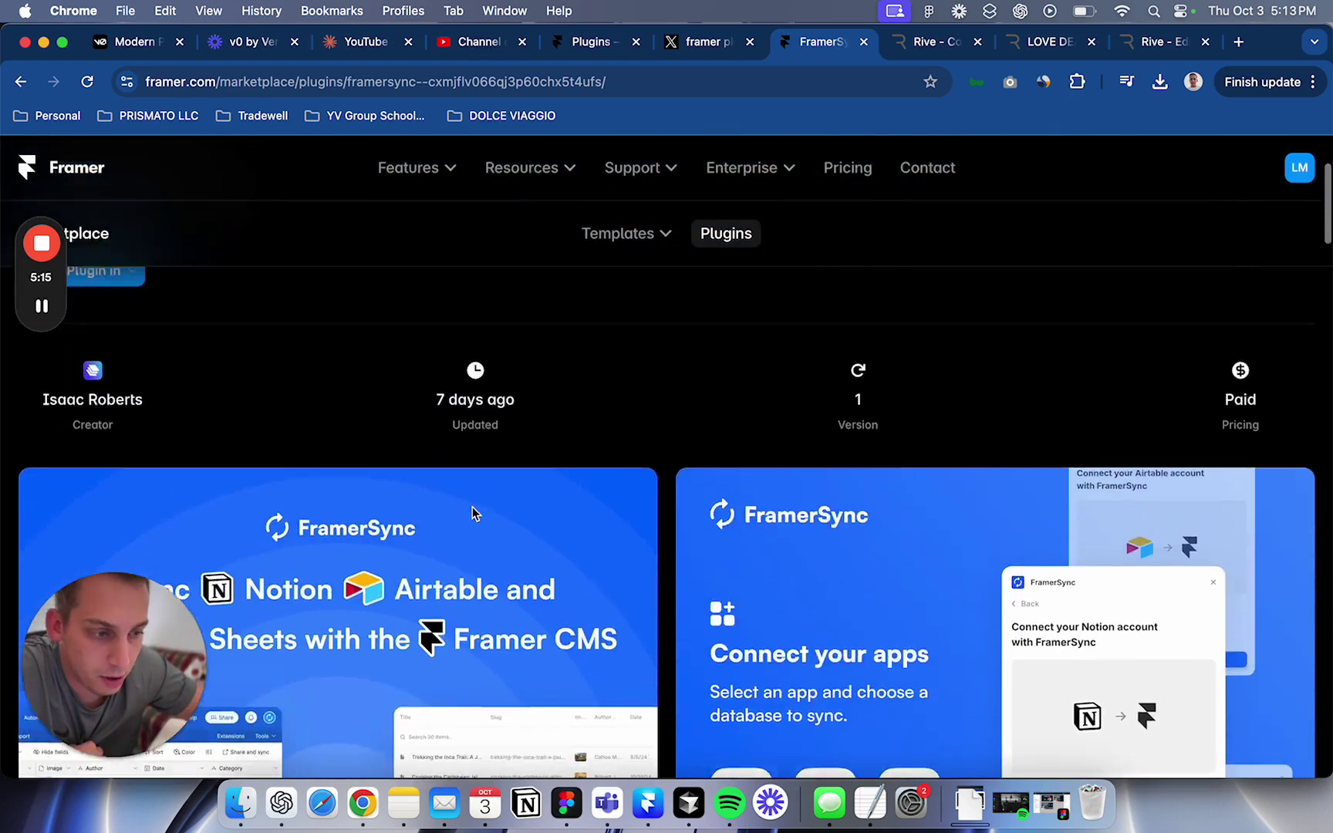
scroll(472, 513, "down", 6)
scroll(473, 513, "down", 10)
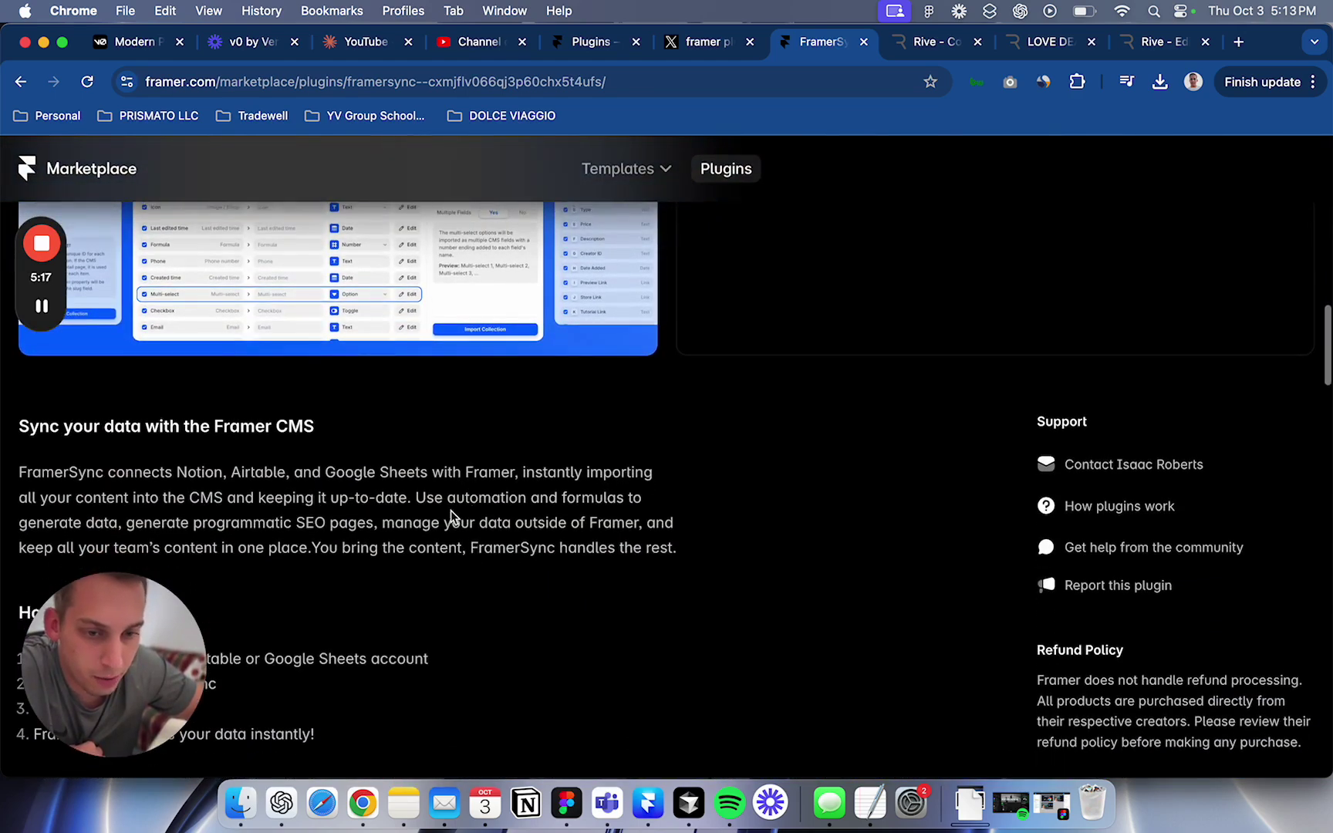
scroll(444, 519, "down", 3)
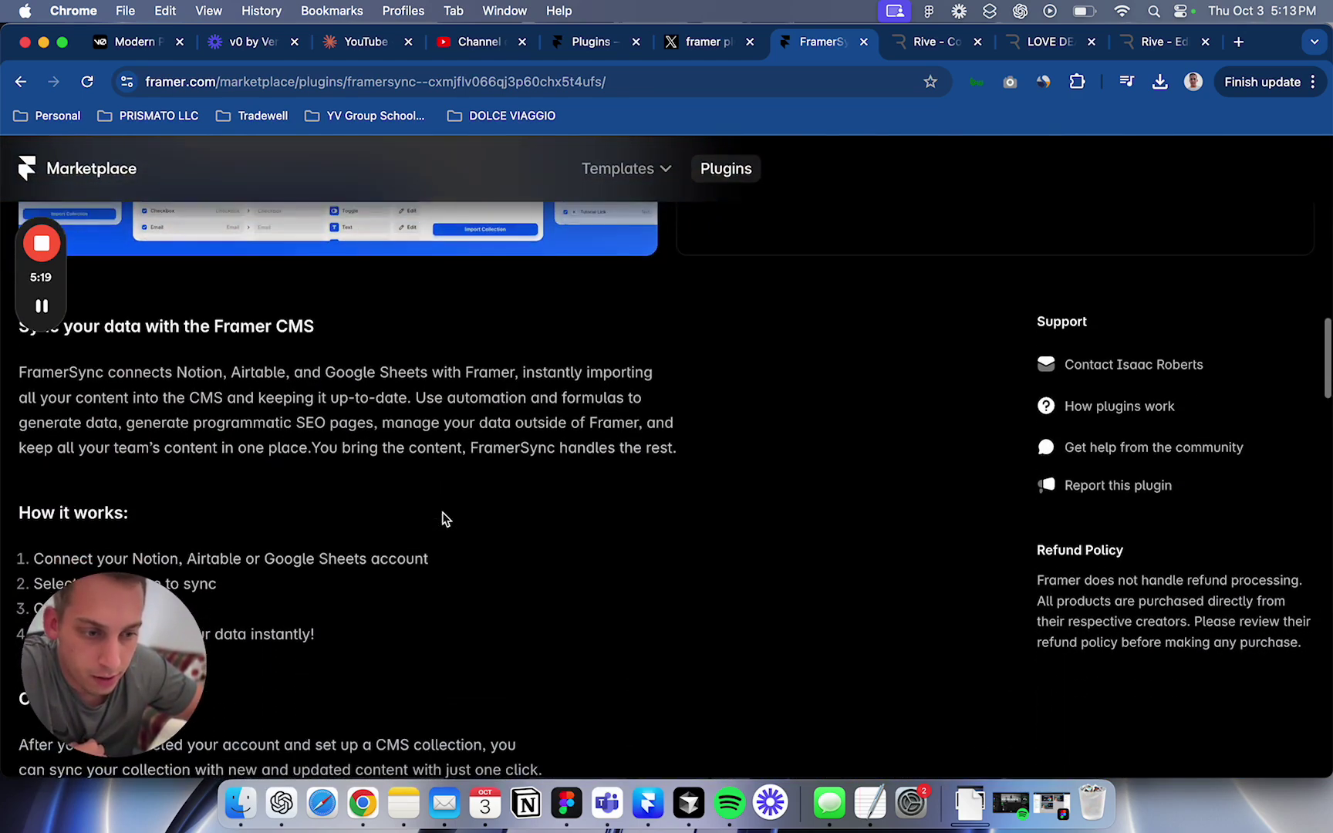
scroll(443, 519, "left", 5)
scroll(603, 536, "down", 3)
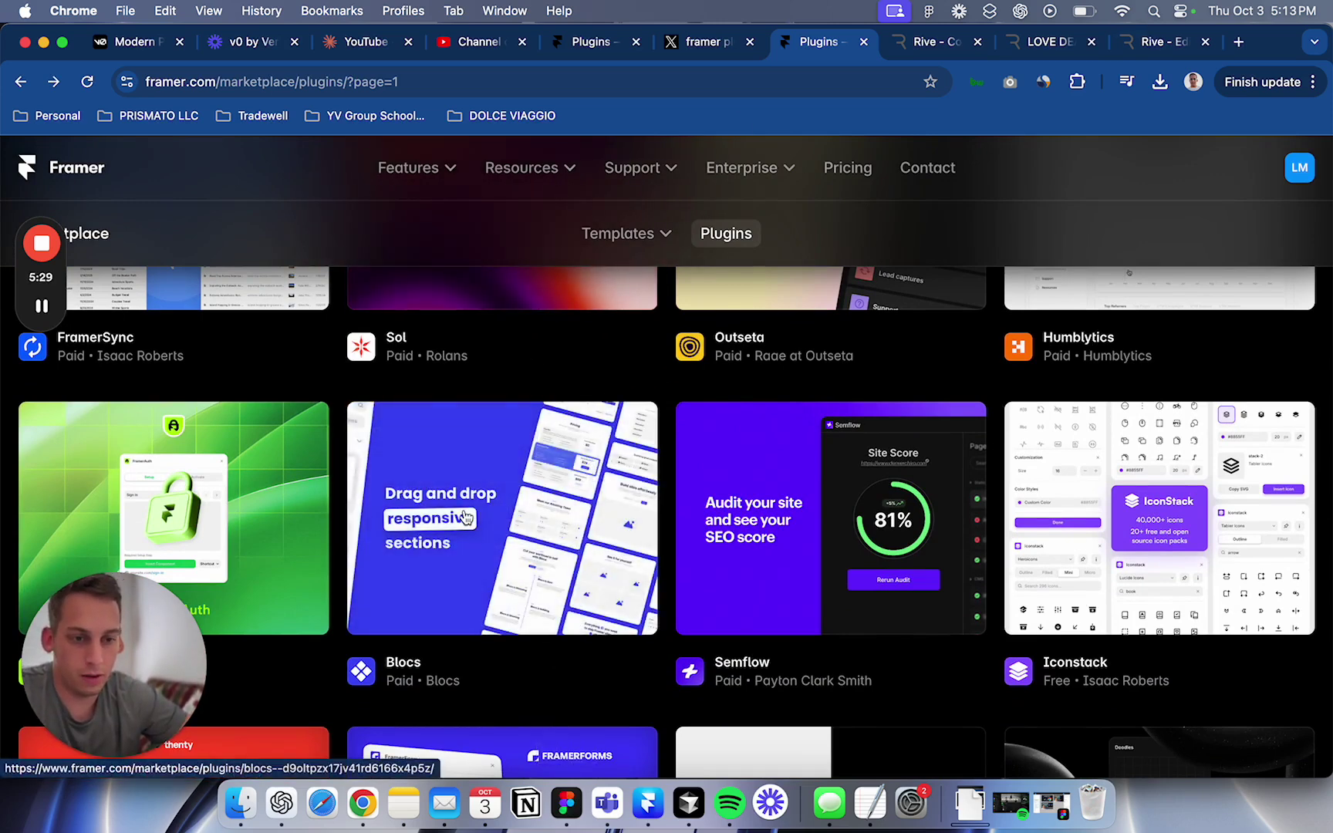
Open the Blocs plugin page and check its Open Plugin in project choices.
left_click(465, 517)
left_click(131, 490)
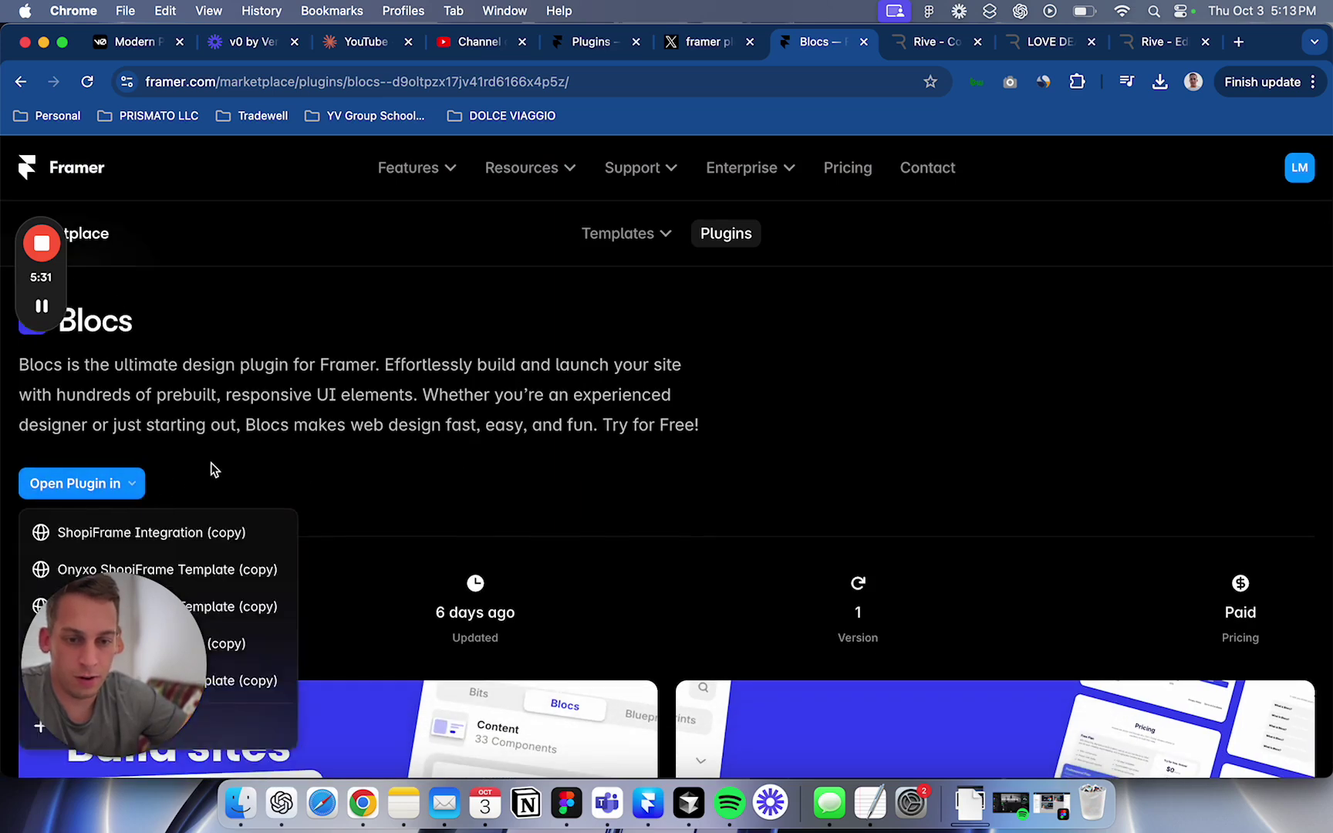
scroll(241, 467, "down", 2)
scroll(395, 424, "down", 3)
scroll(396, 421, "down", 2)
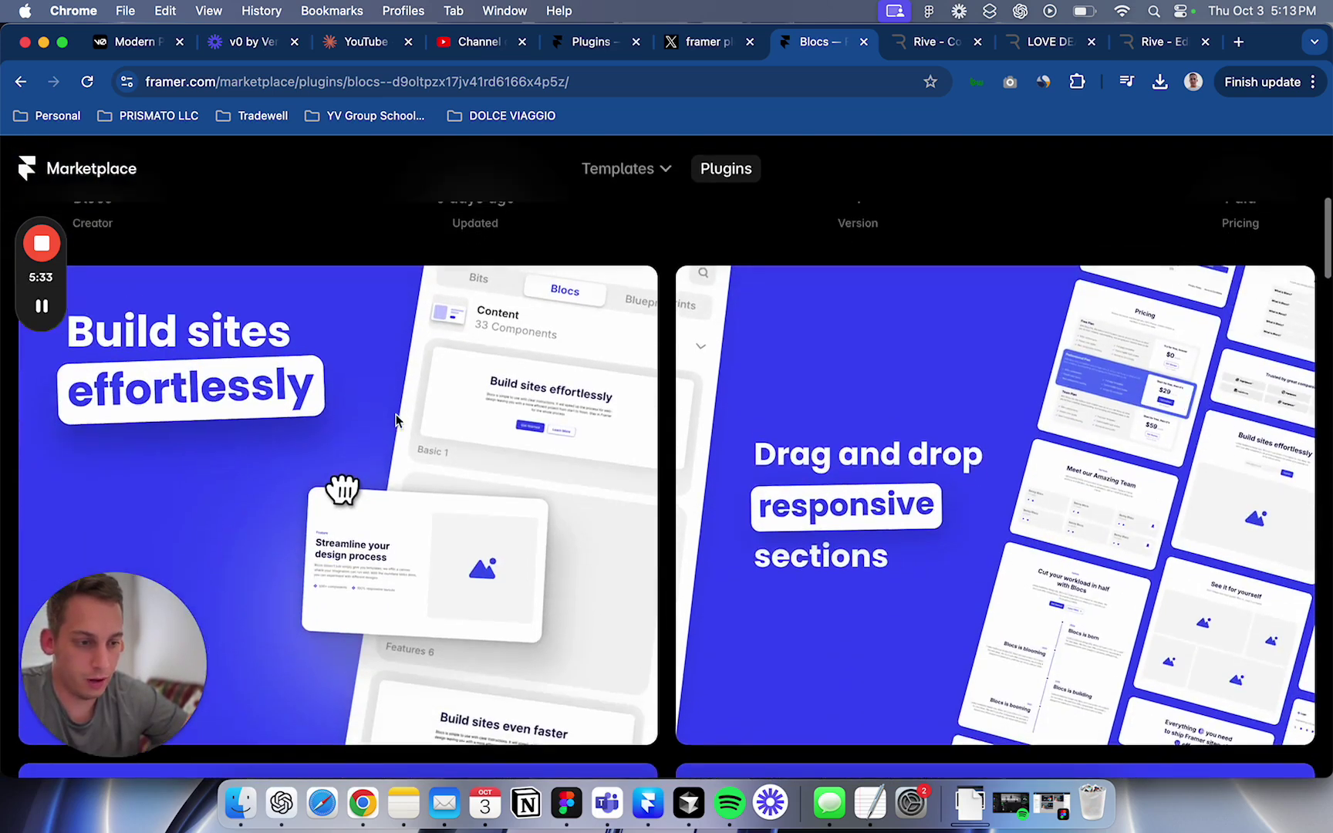
scroll(396, 417, "up", 6)
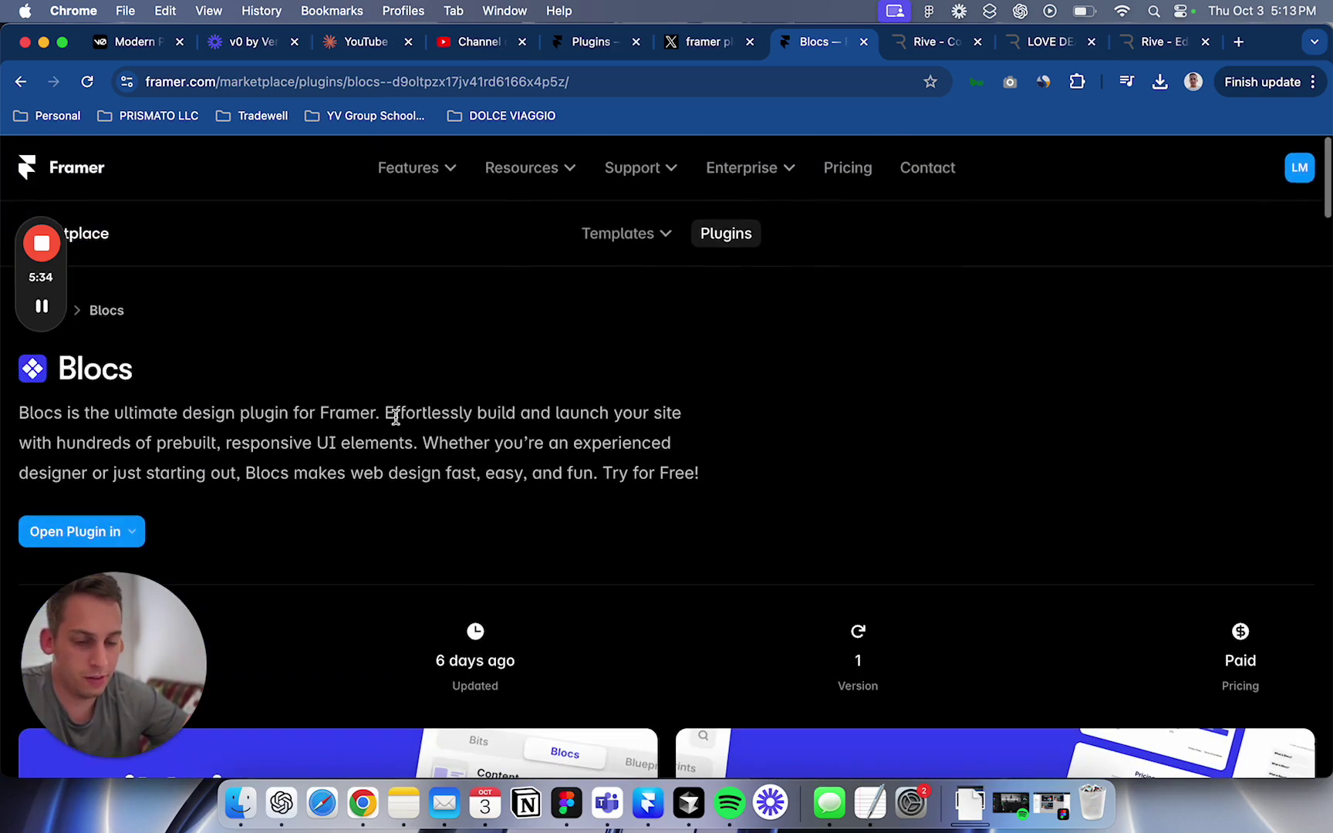
Search 'blocs ui' in a new Chrome tab and browse the blocsui.com homepage.
left_click(1237, 41)
type("blocs ui")
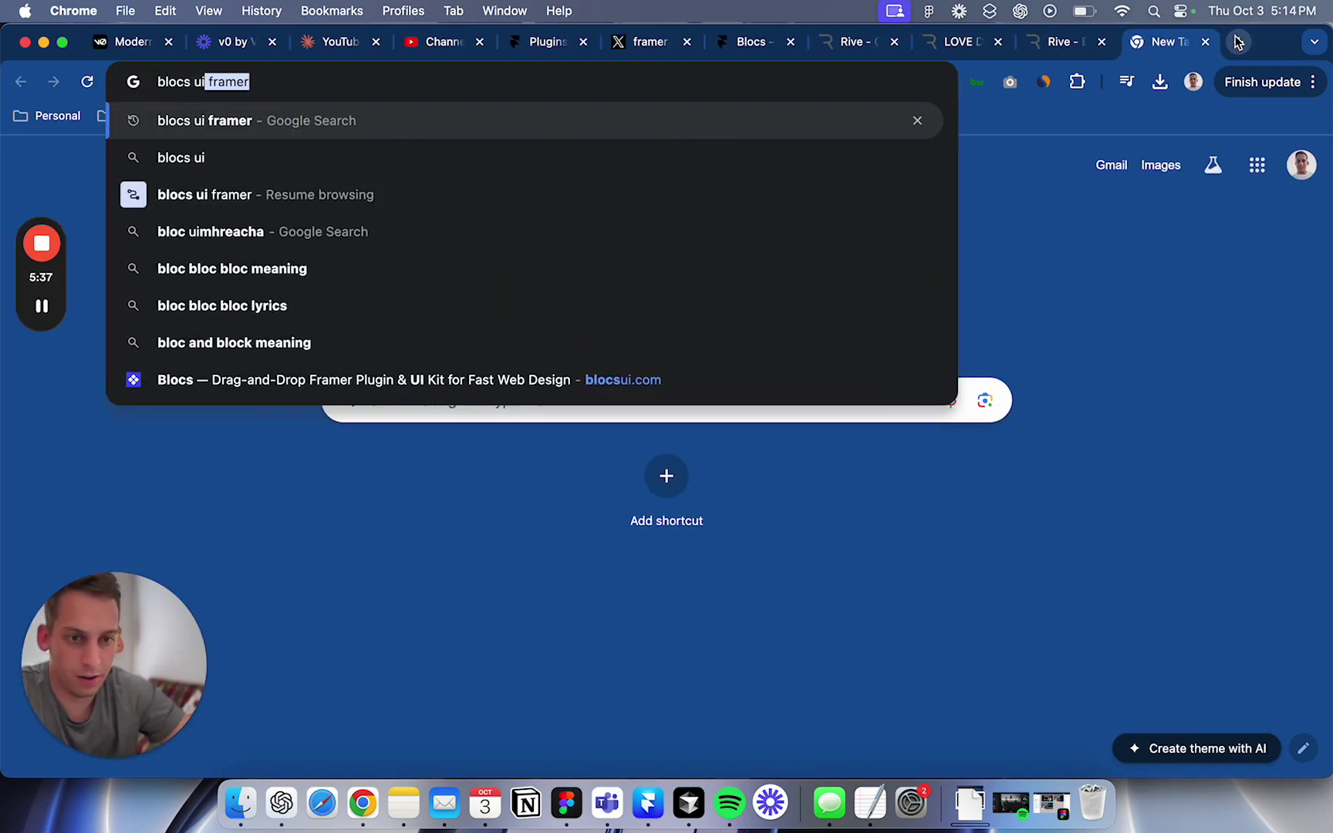
left_click(753, 379)
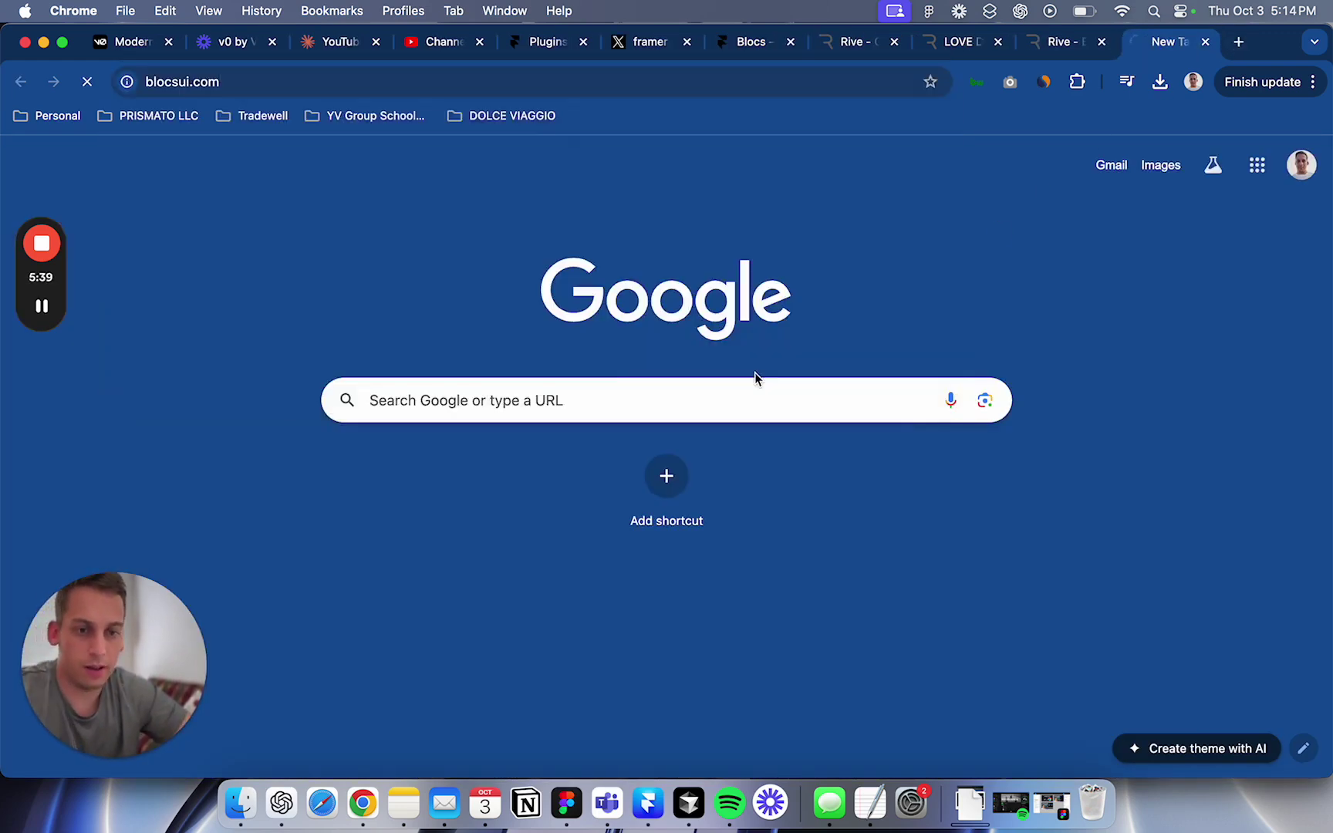
scroll(432, 471, "down", 5)
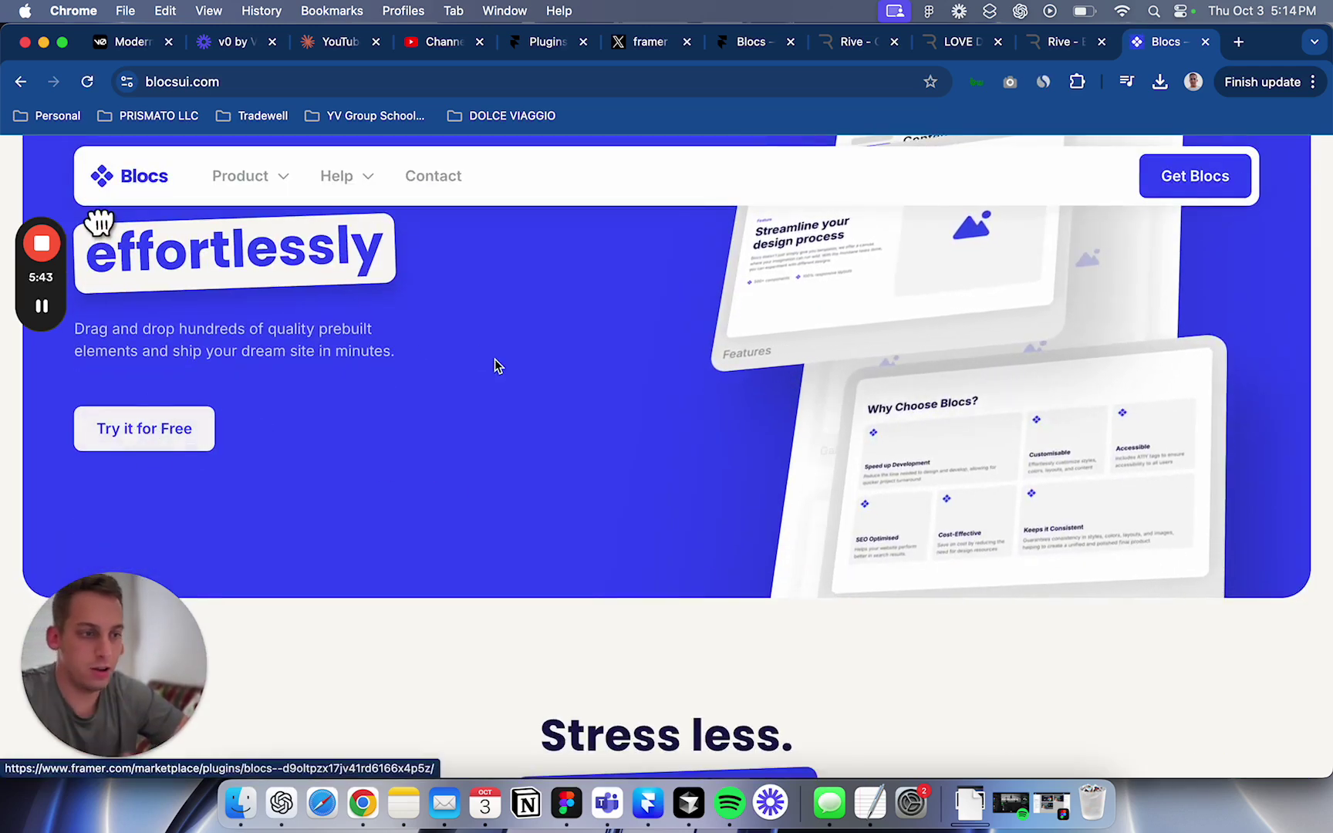
scroll(496, 363, "up", 5)
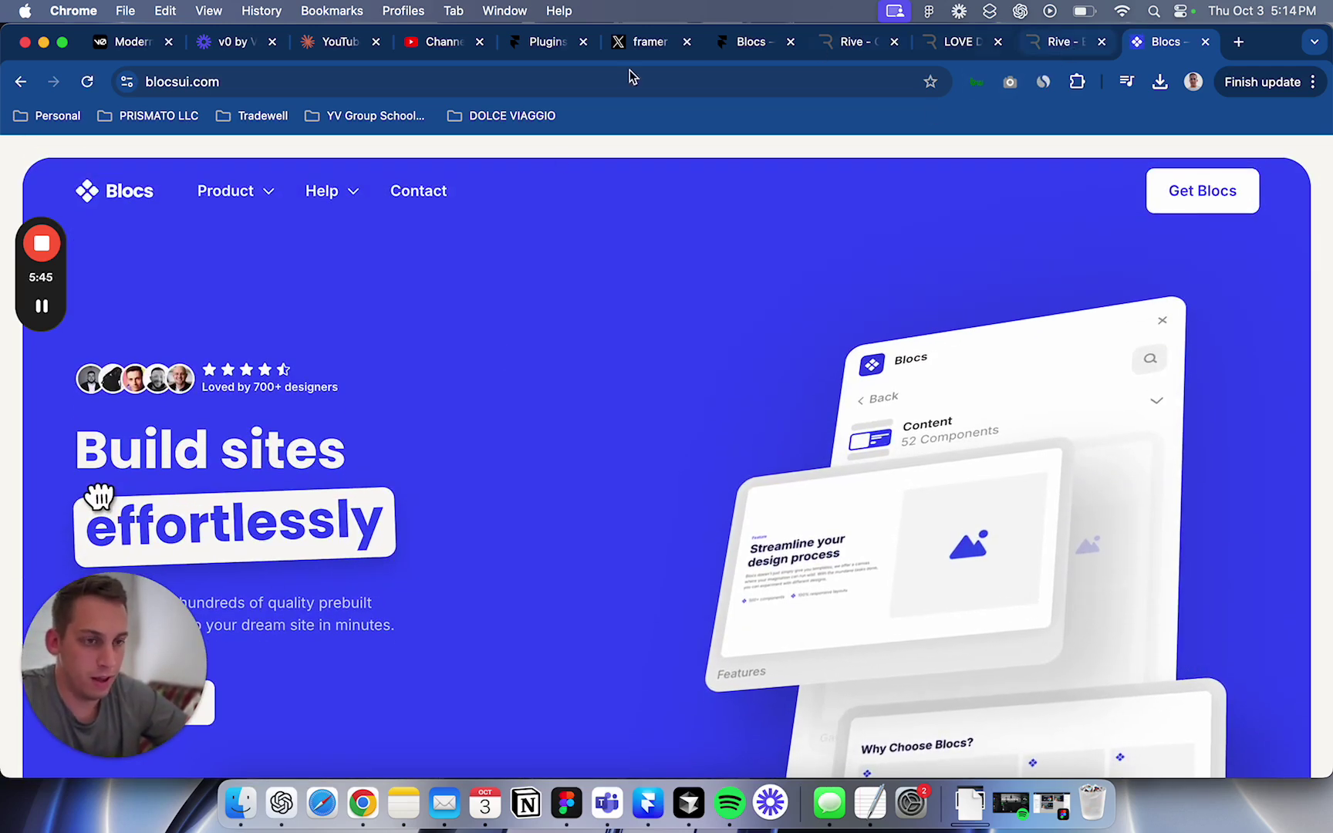
Launch the Blocs plugin from a 'blocs' plugin search and reach its Blocs/Bits/Blueprints home.
left_click(648, 802)
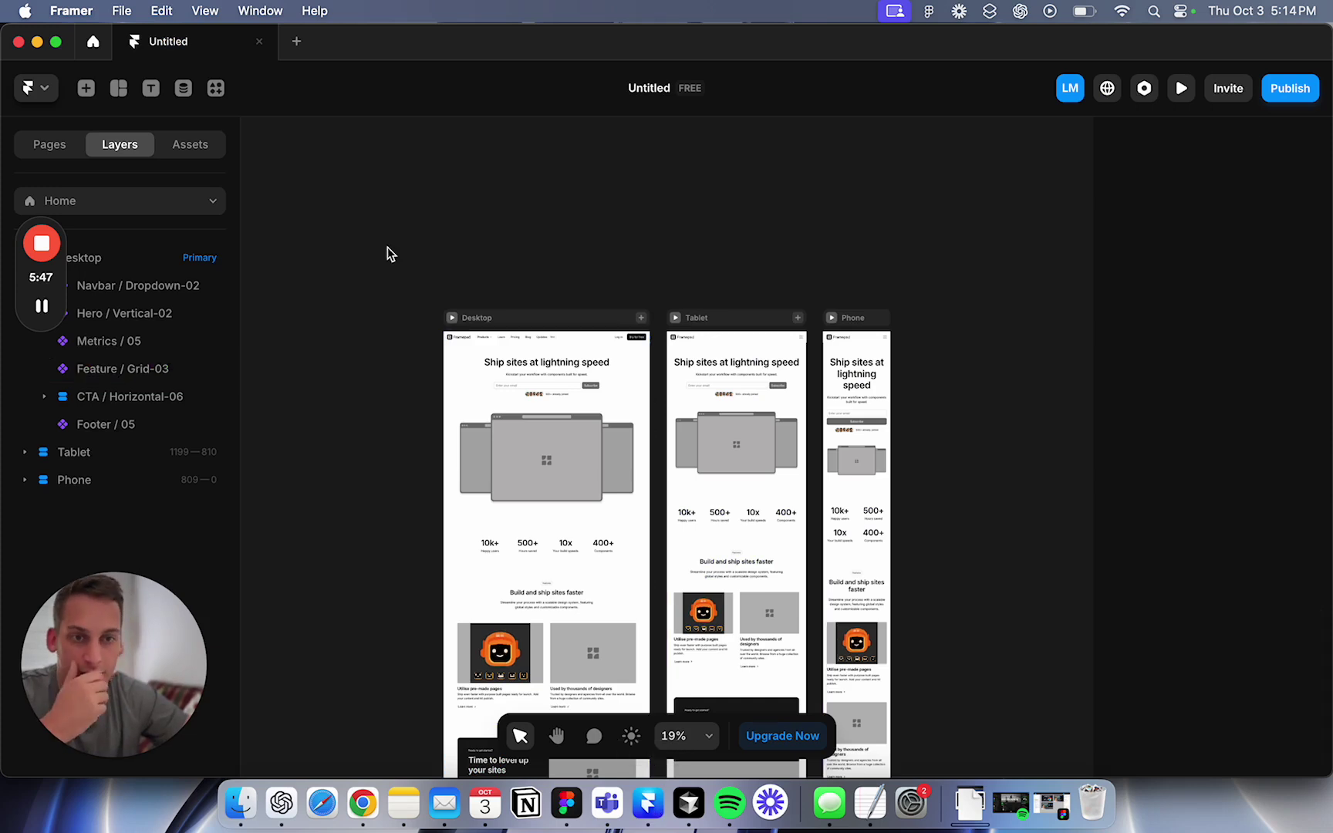
left_click(216, 90)
type("blocs")
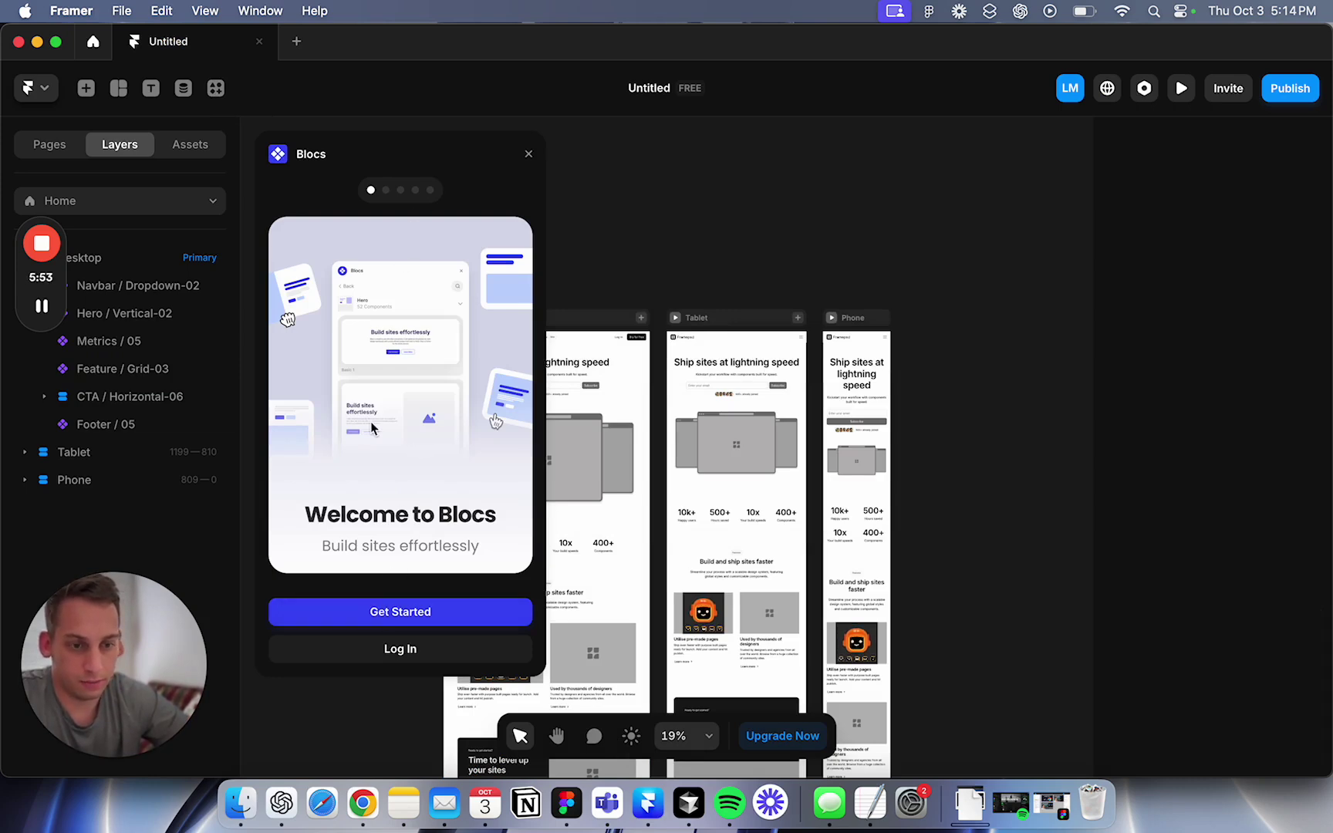
left_click(401, 622)
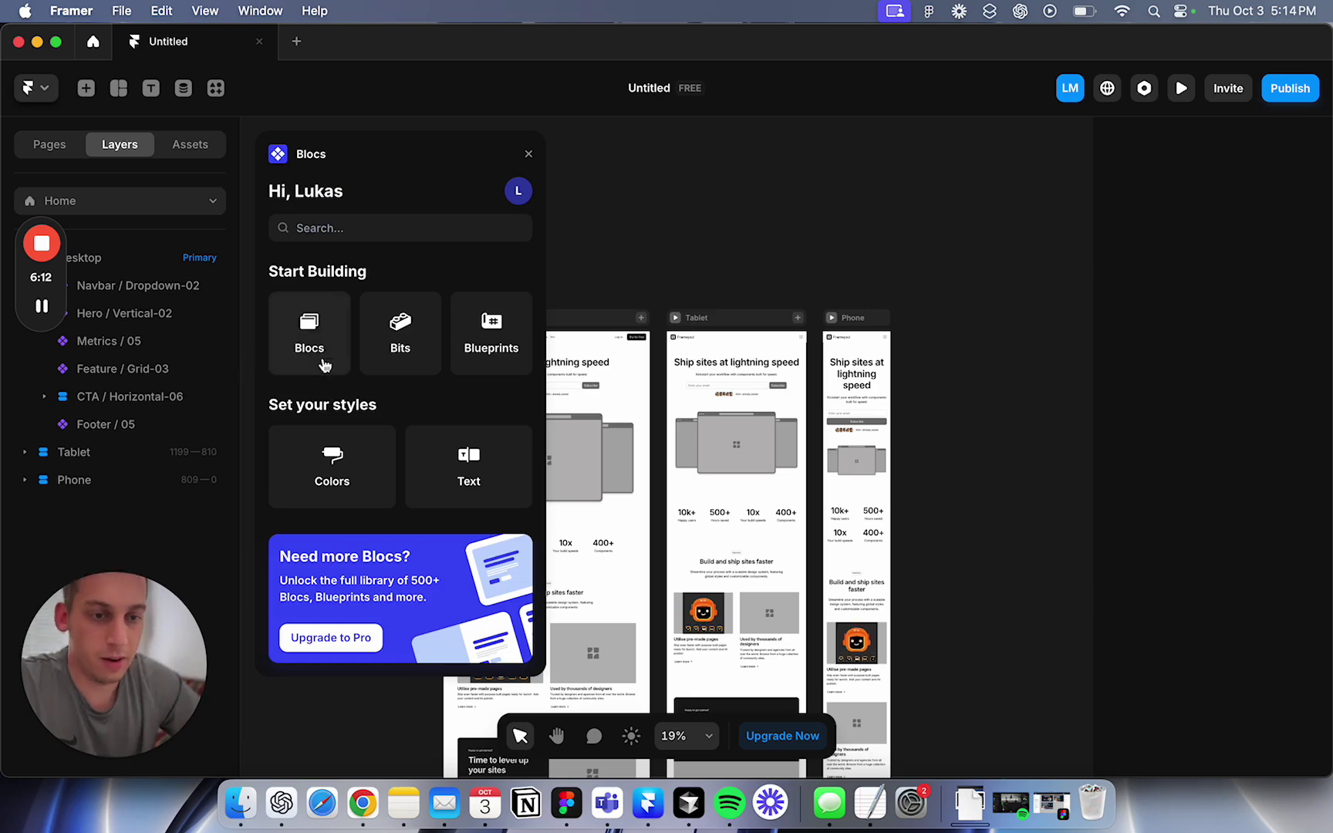
scroll(641, 279, "up", 3)
scroll(634, 432, "up", 4)
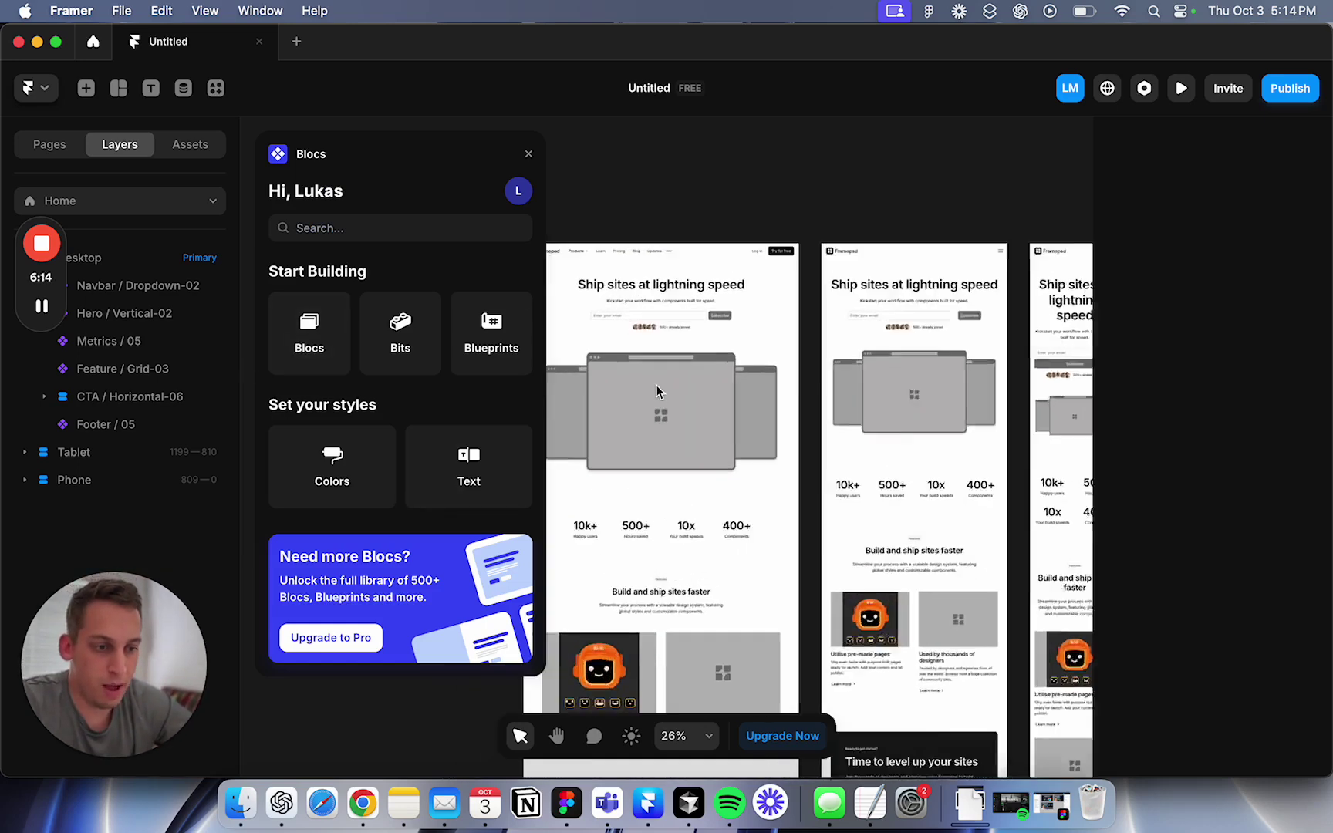
scroll(730, 571, "down", 5)
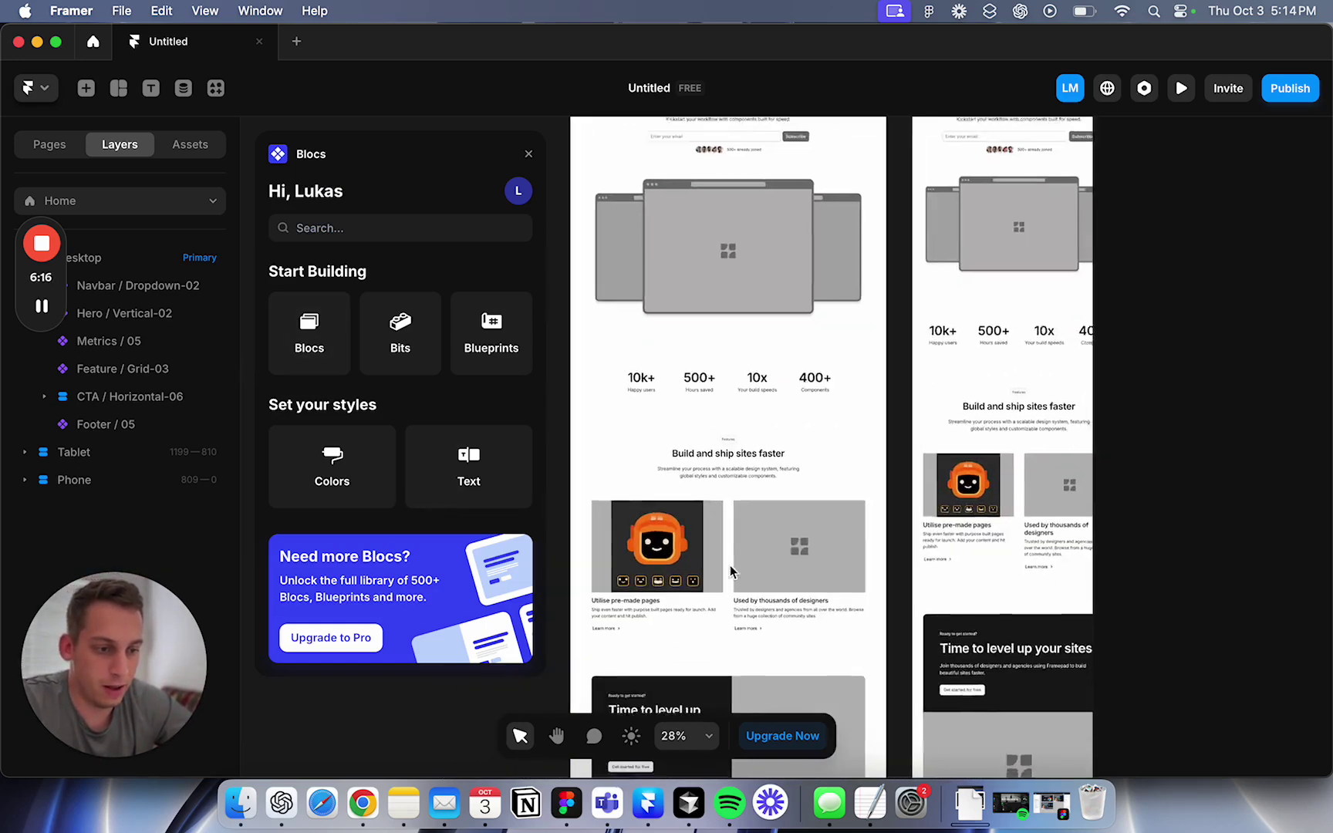
scroll(730, 571, "down", 3)
scroll(730, 571, "up", 5)
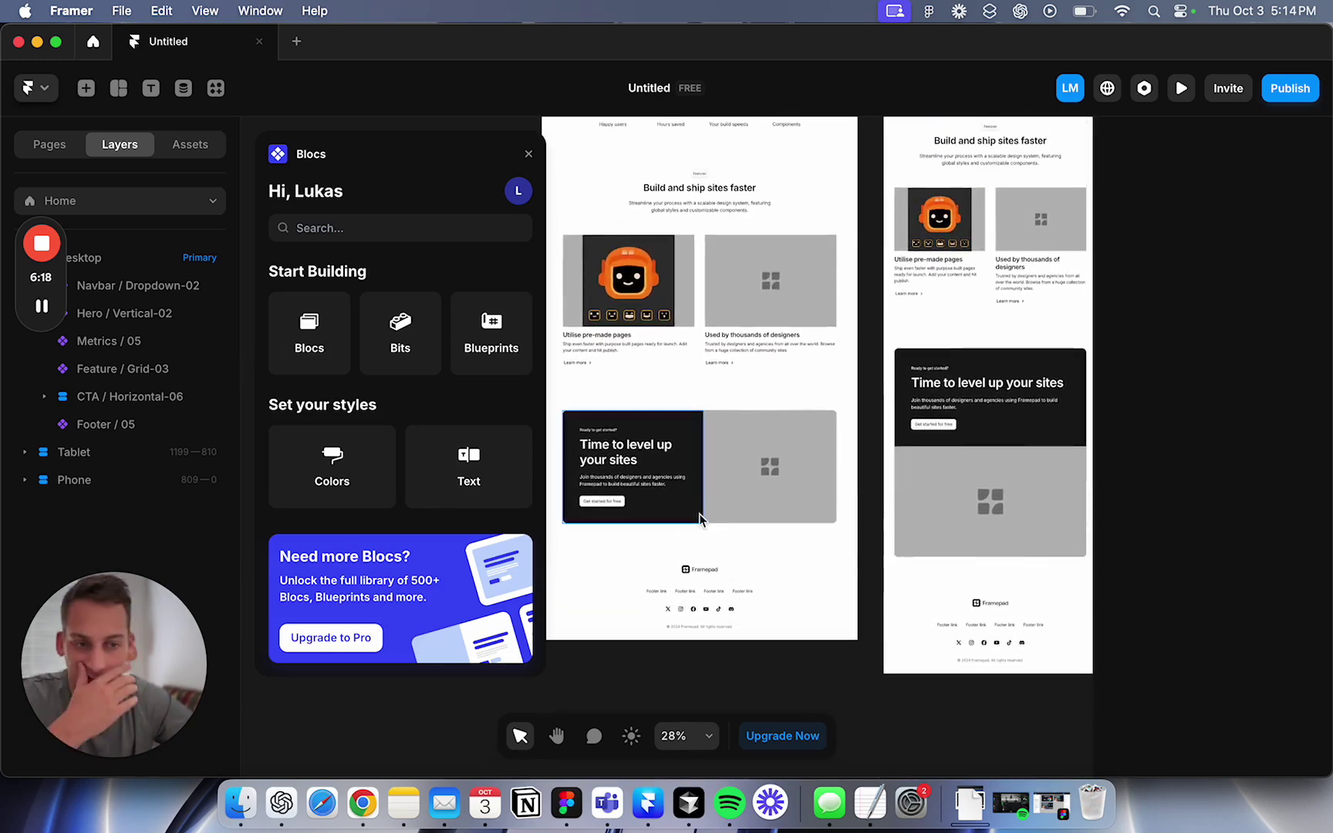
scroll(640, 441, "up", 4)
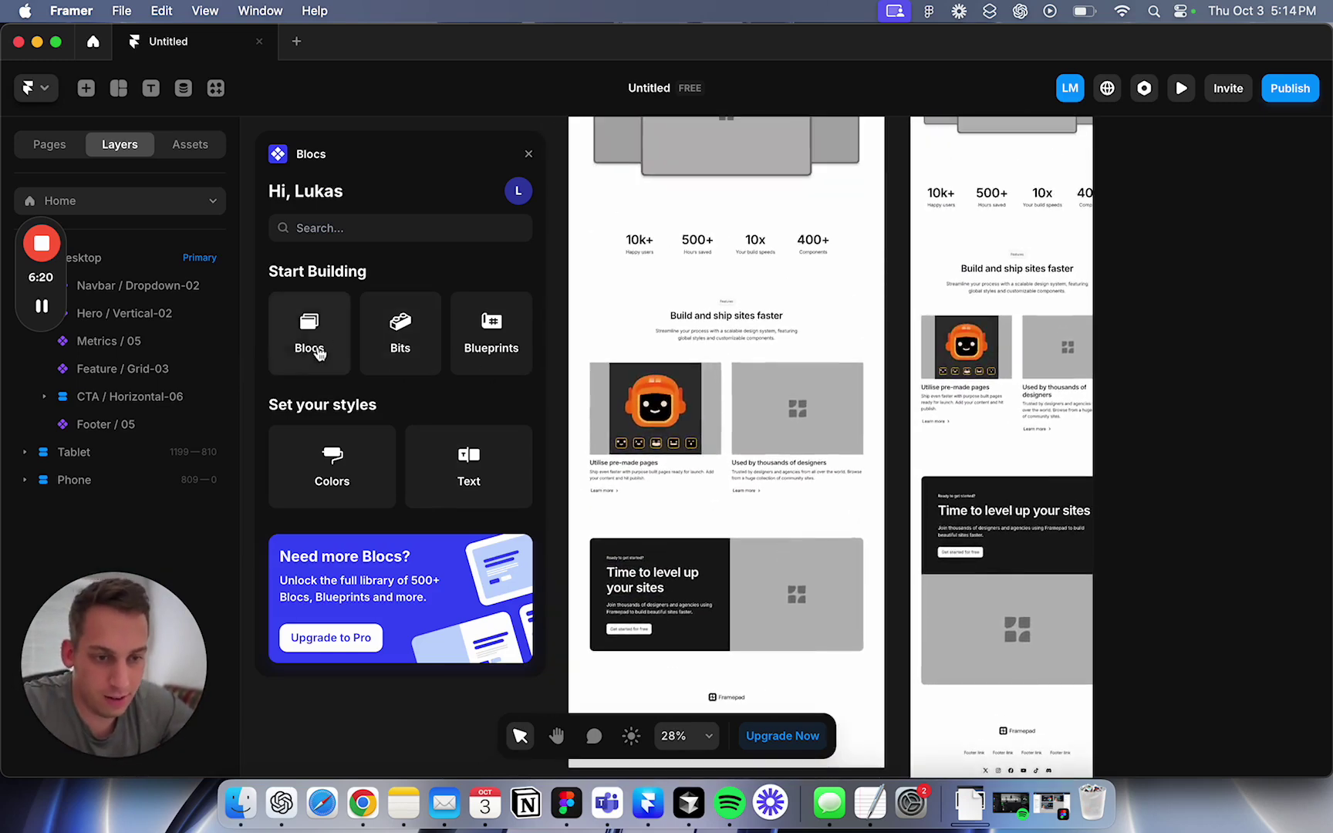
Drag the Blocs Timeline / 1 section onto the page below the feature section.
left_click(313, 347)
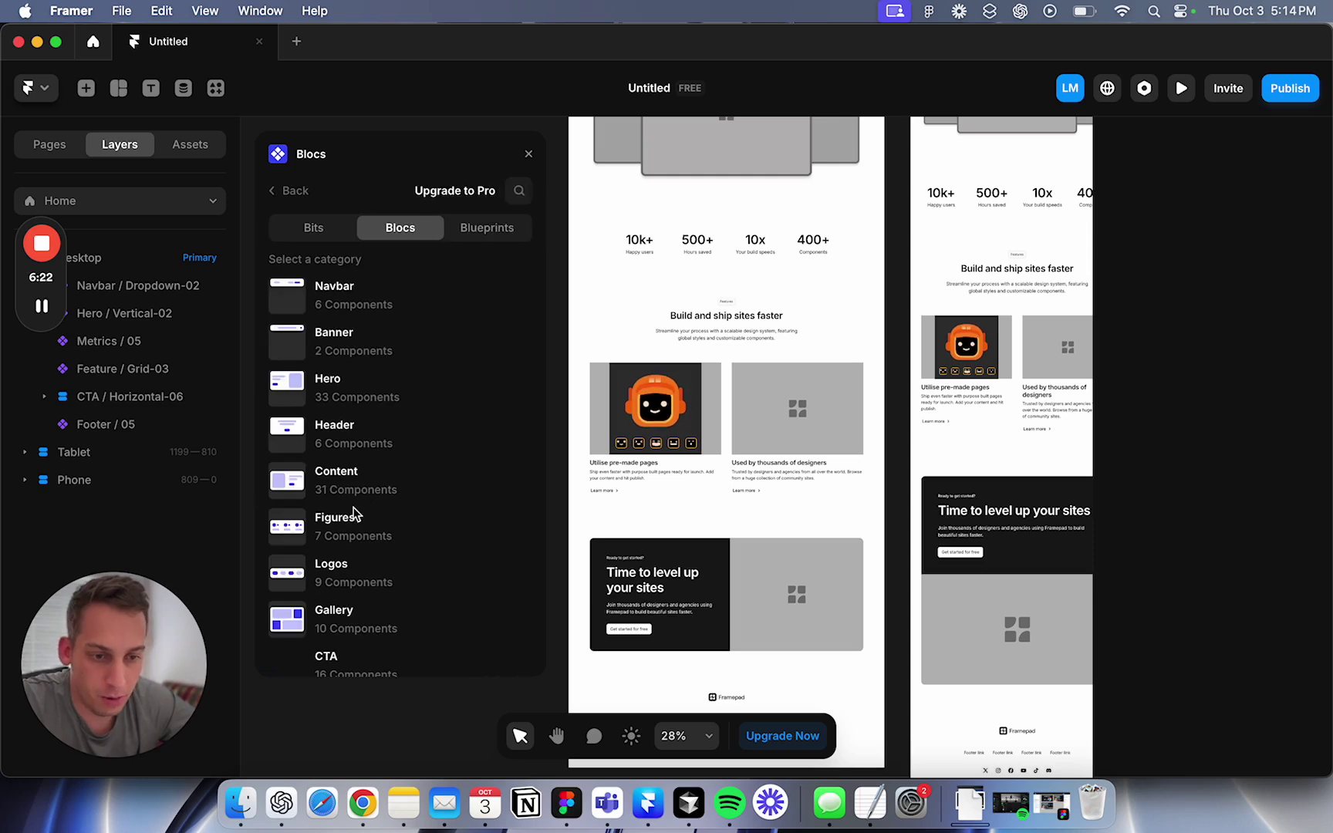
scroll(355, 515, "down", 5)
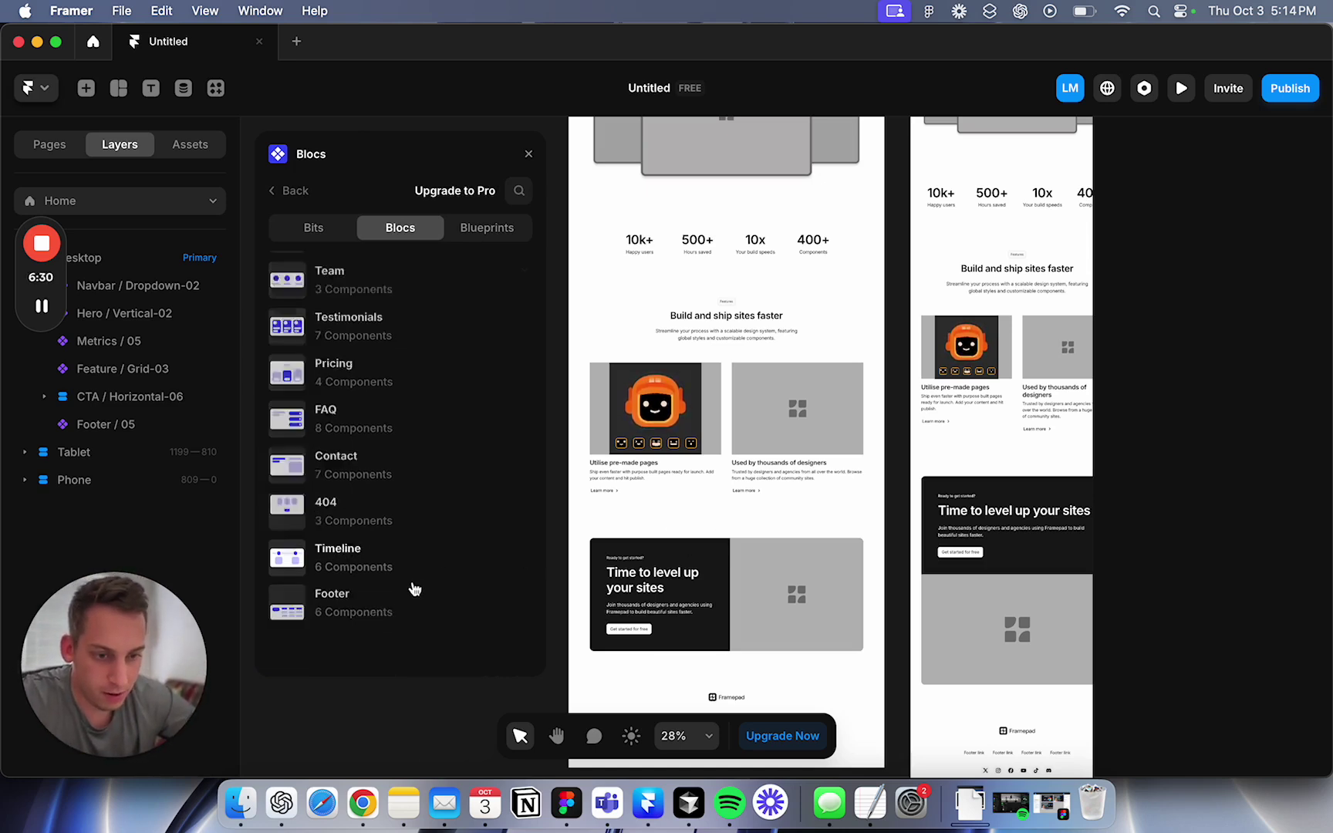
left_click(415, 588)
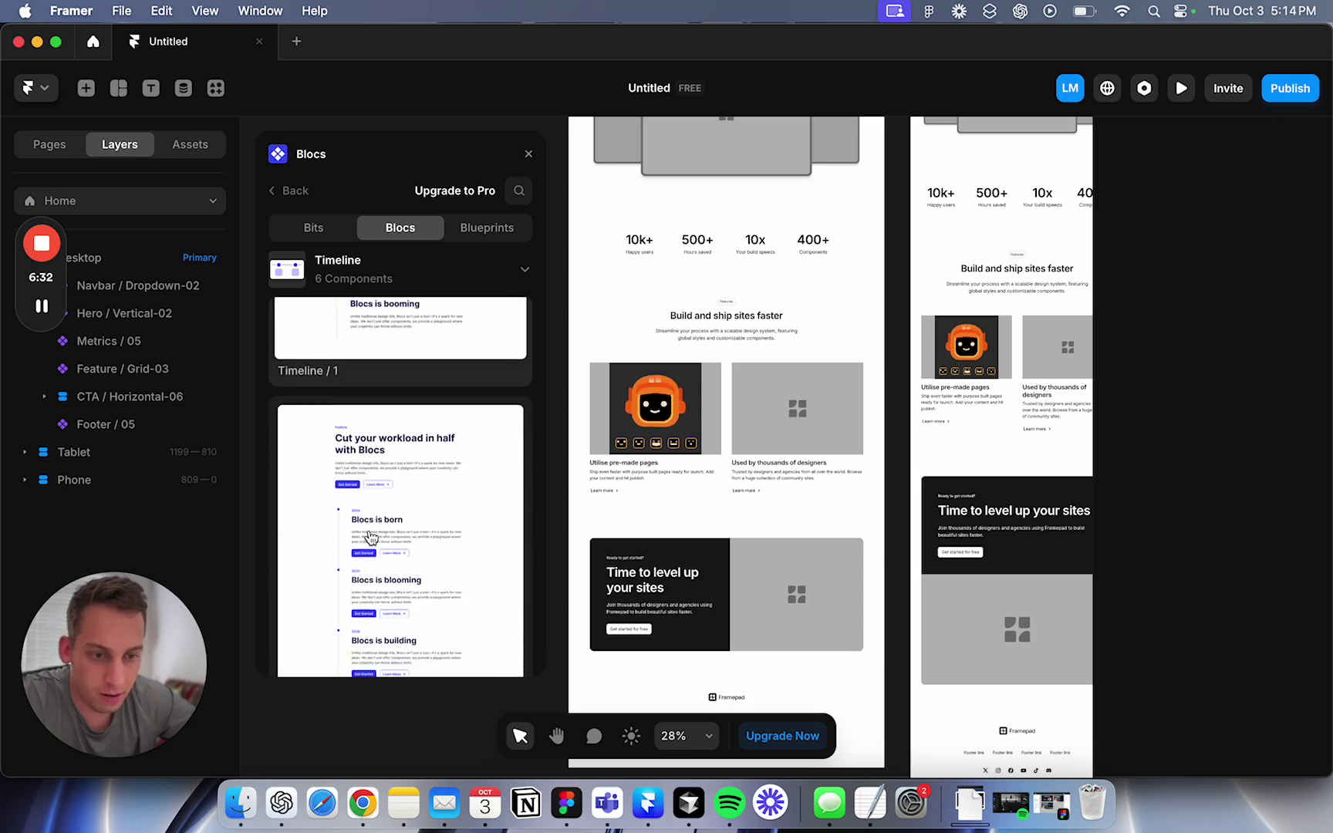
left_click_drag(559, 486, 737, 513)
scroll(741, 517, "down", 2)
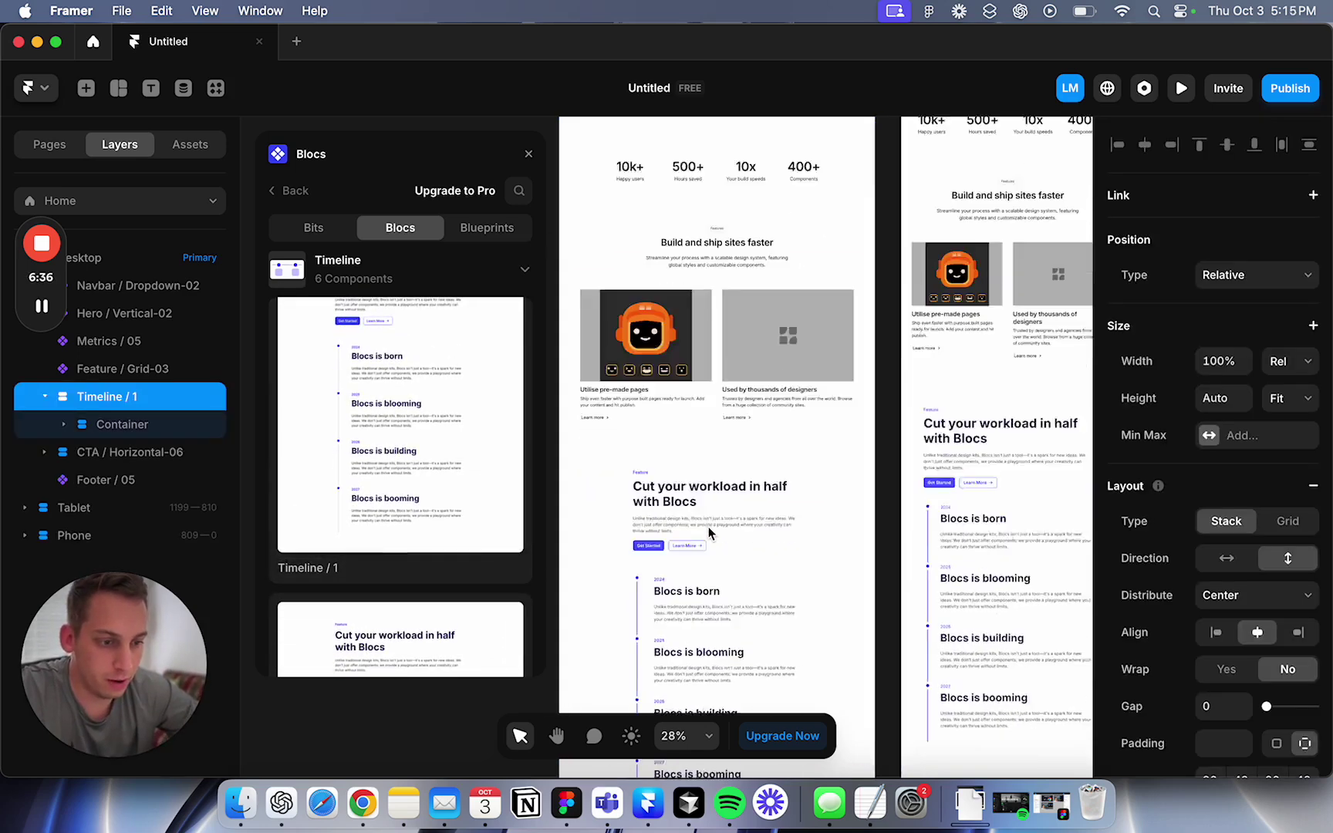
scroll(732, 509, "down", 5)
Select the 'Blocs is blooming' heading, clear it, then select the Feature section.
left_click(724, 500)
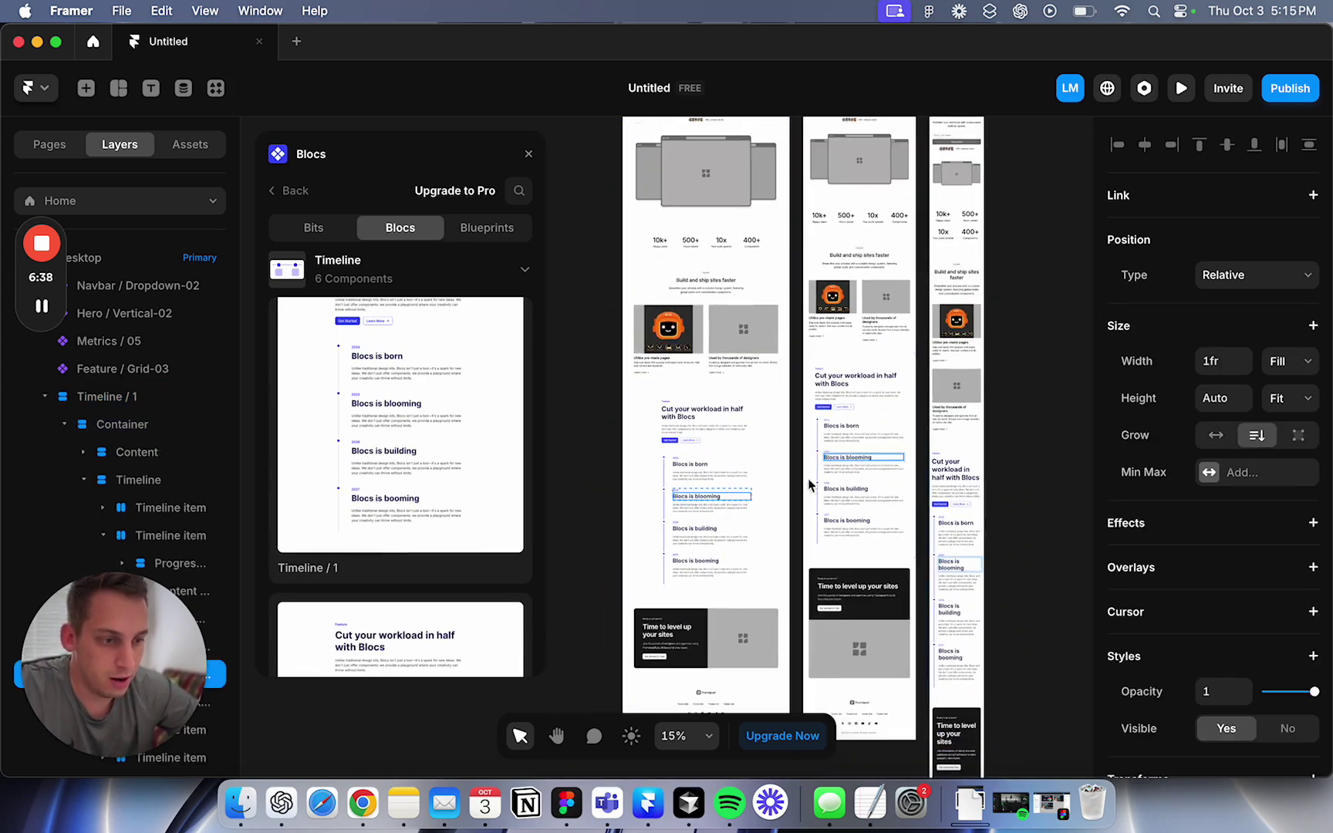
left_click(800, 493)
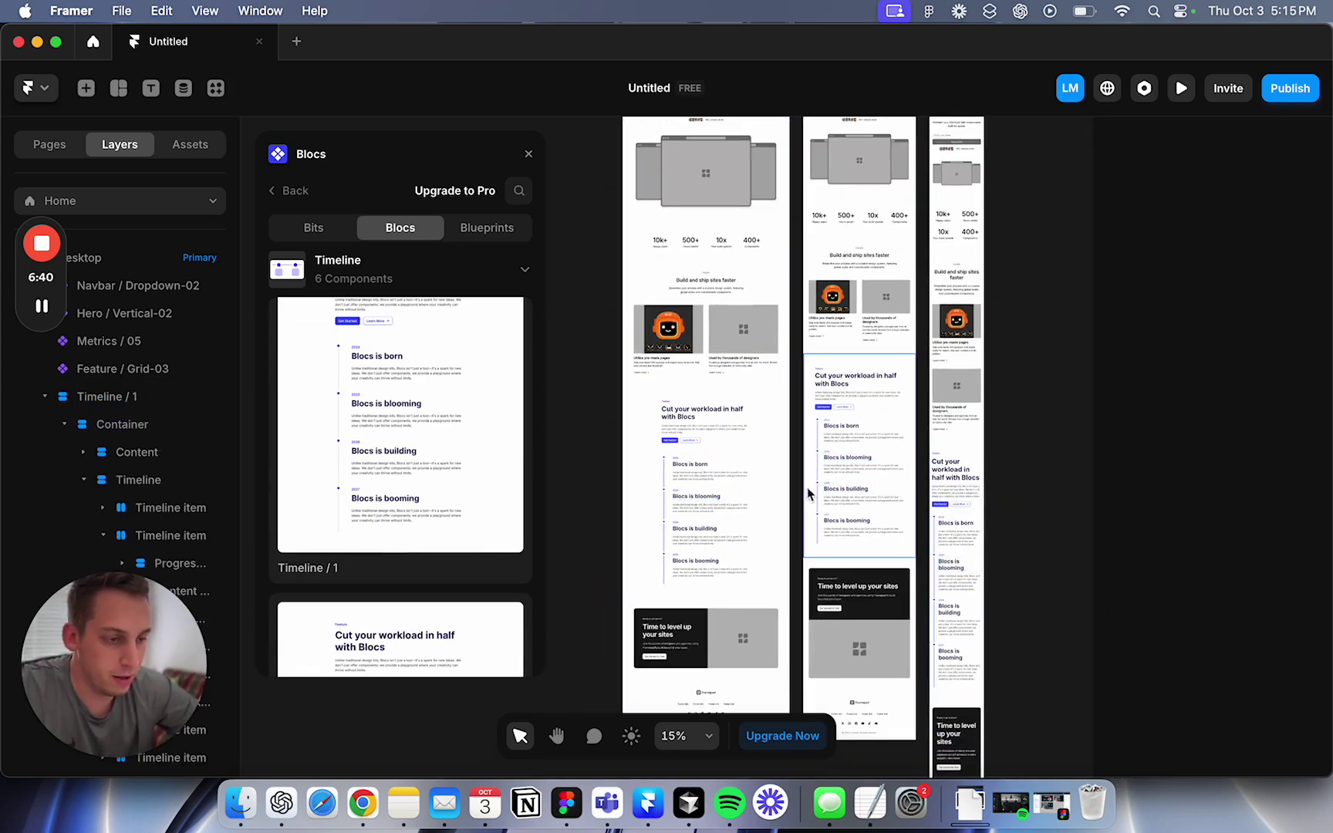
scroll(809, 494, "down", 2)
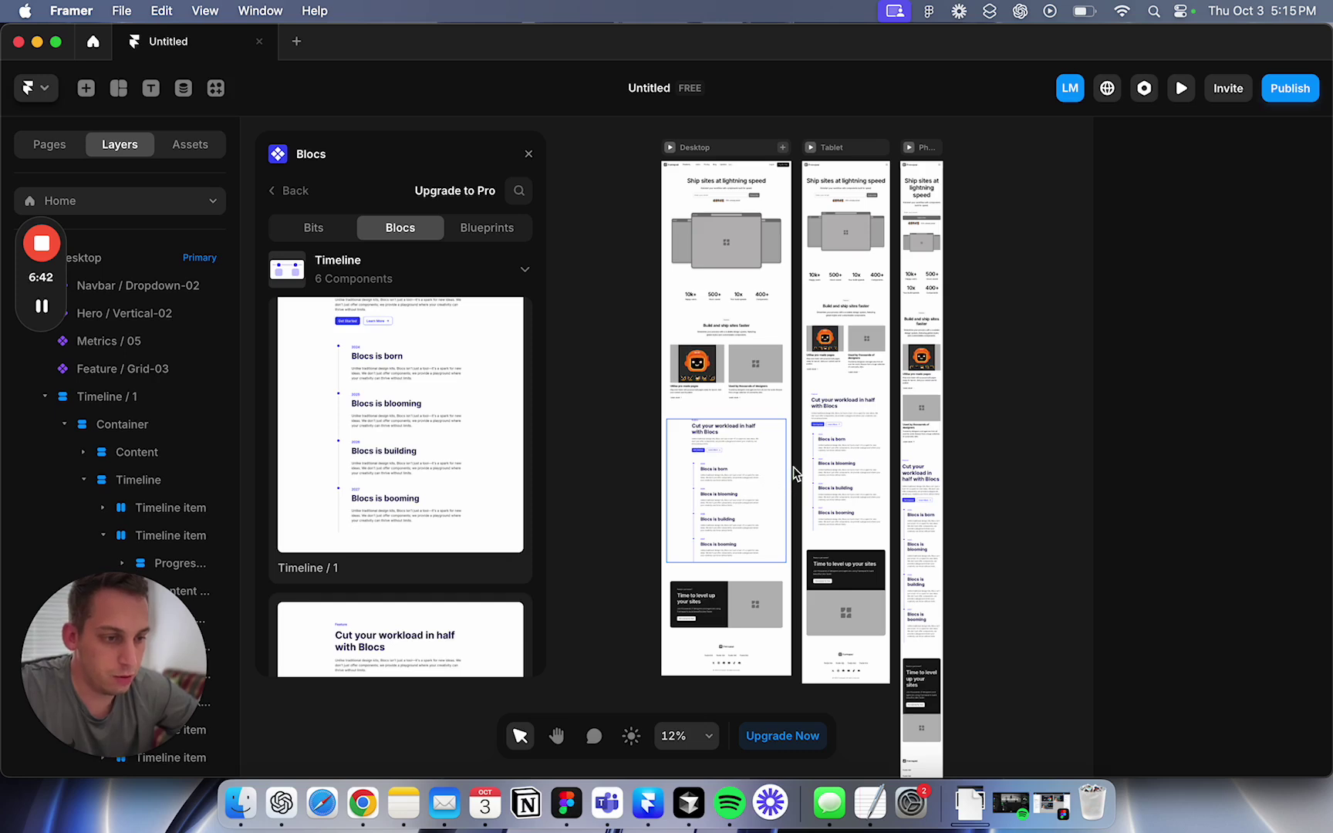
left_click(731, 369)
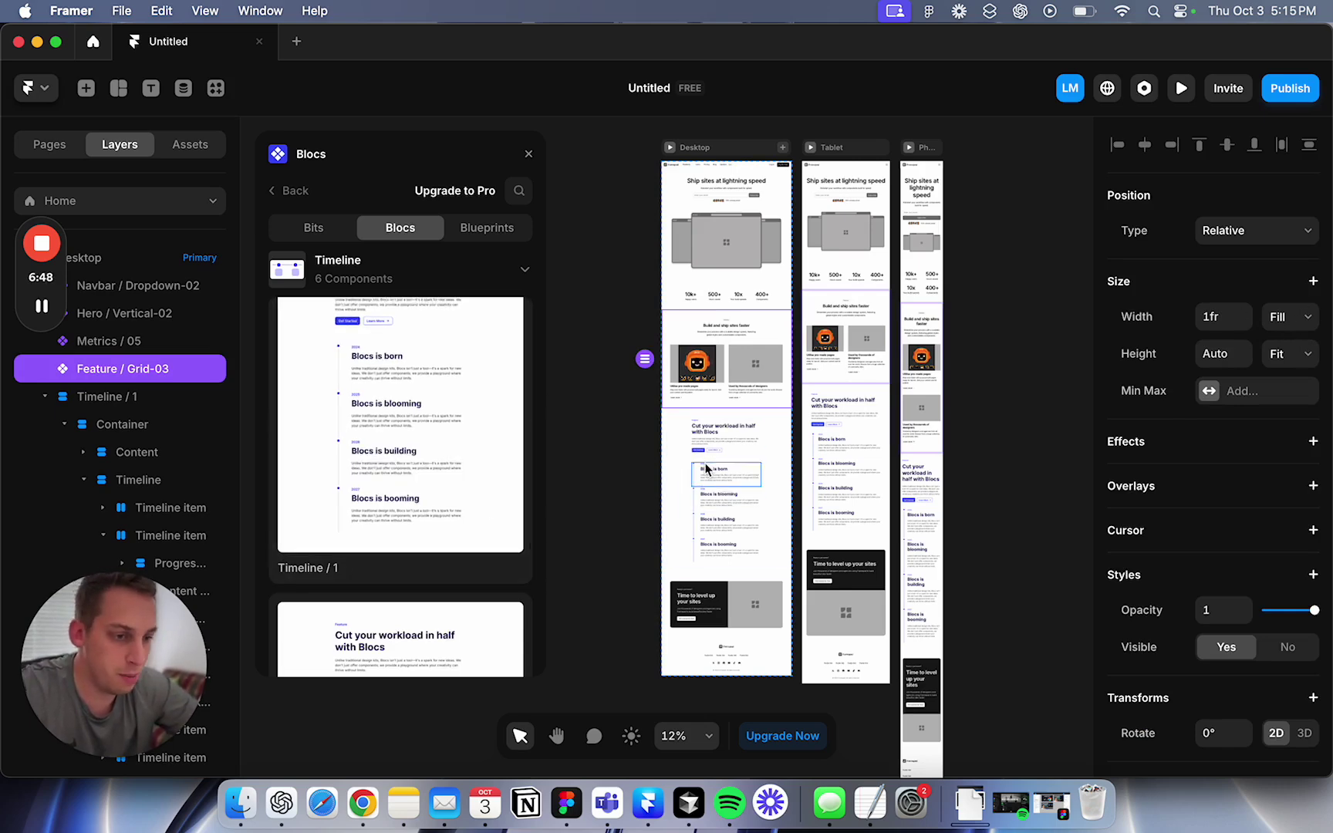
Preview the Desktop page live and scroll through the timeline's 2027 'Blocs is booming' entry.
left_click(671, 149)
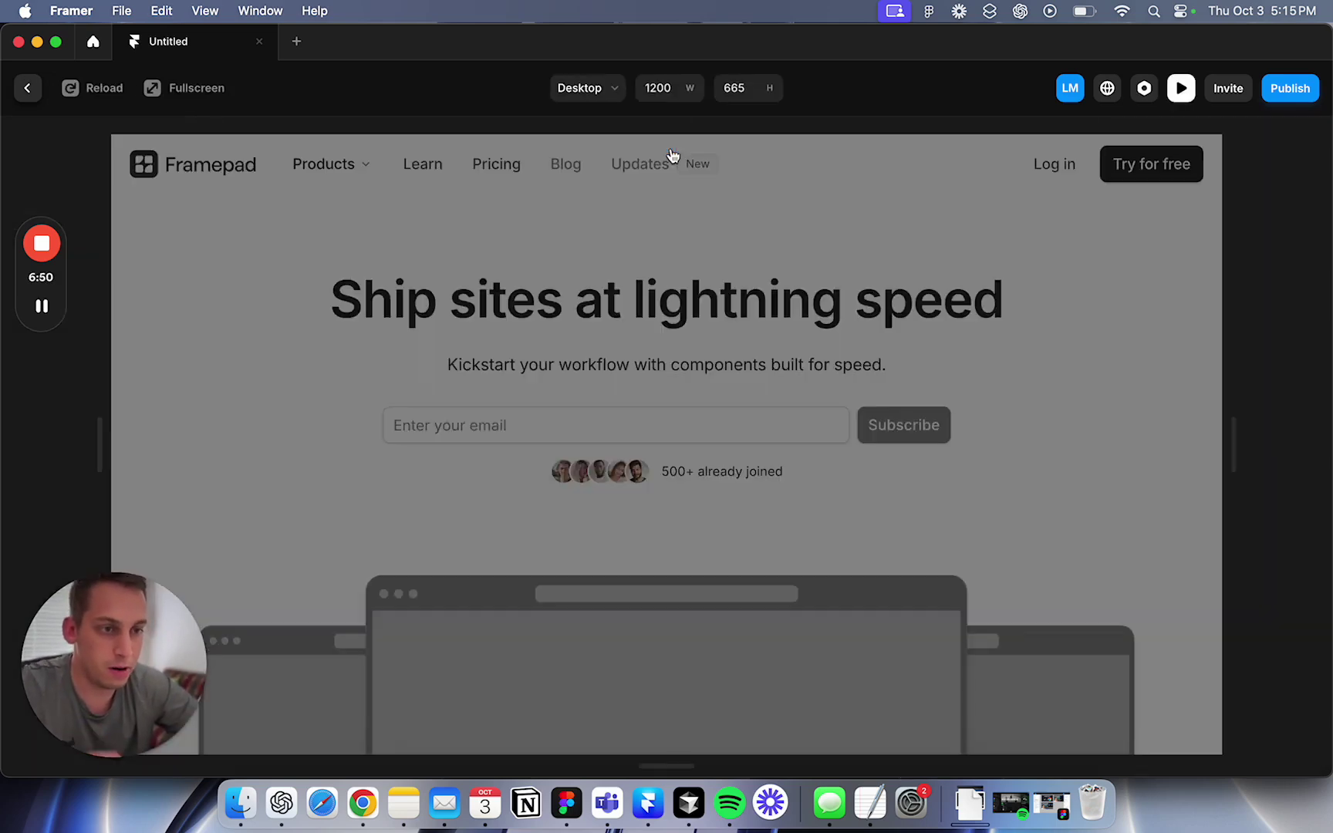
scroll(543, 517, "down", 15)
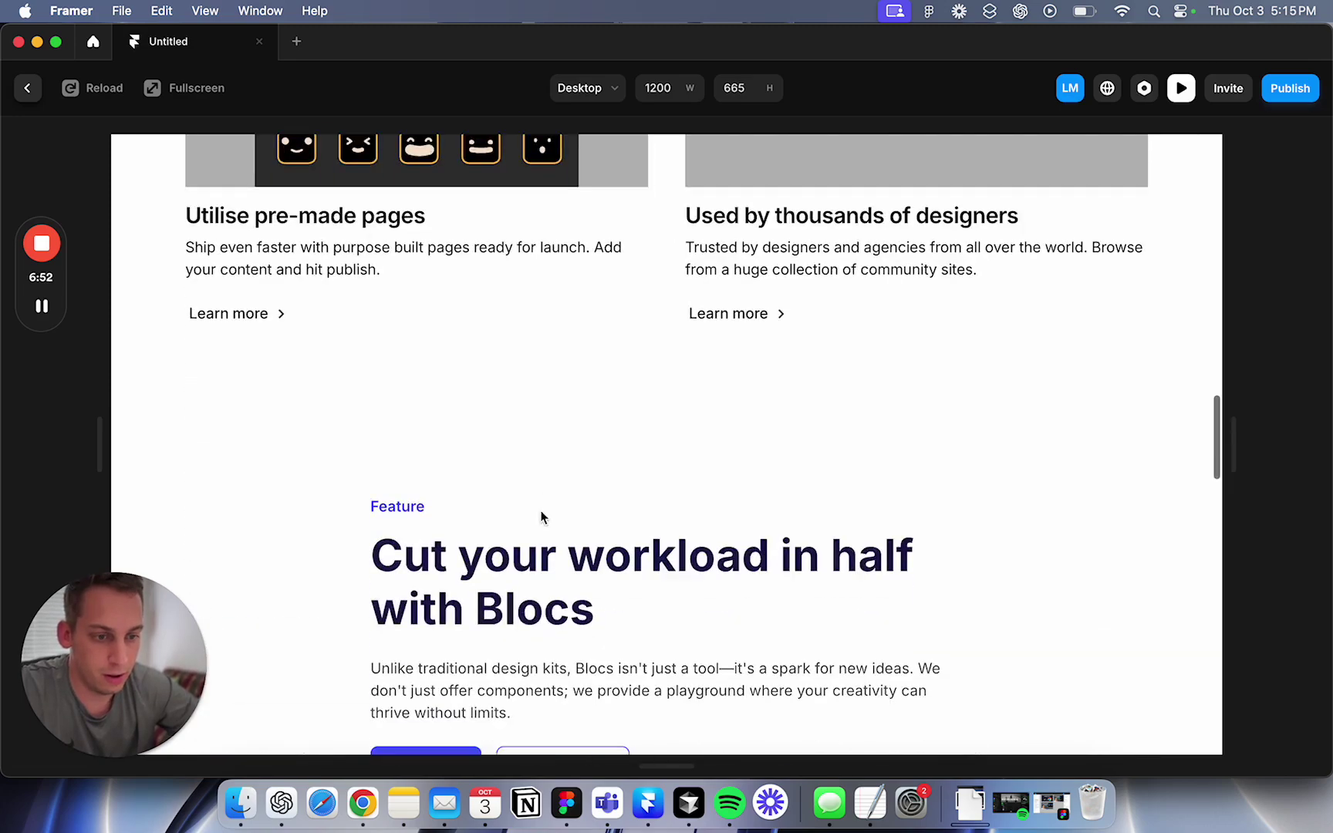
scroll(543, 517, "down", 9)
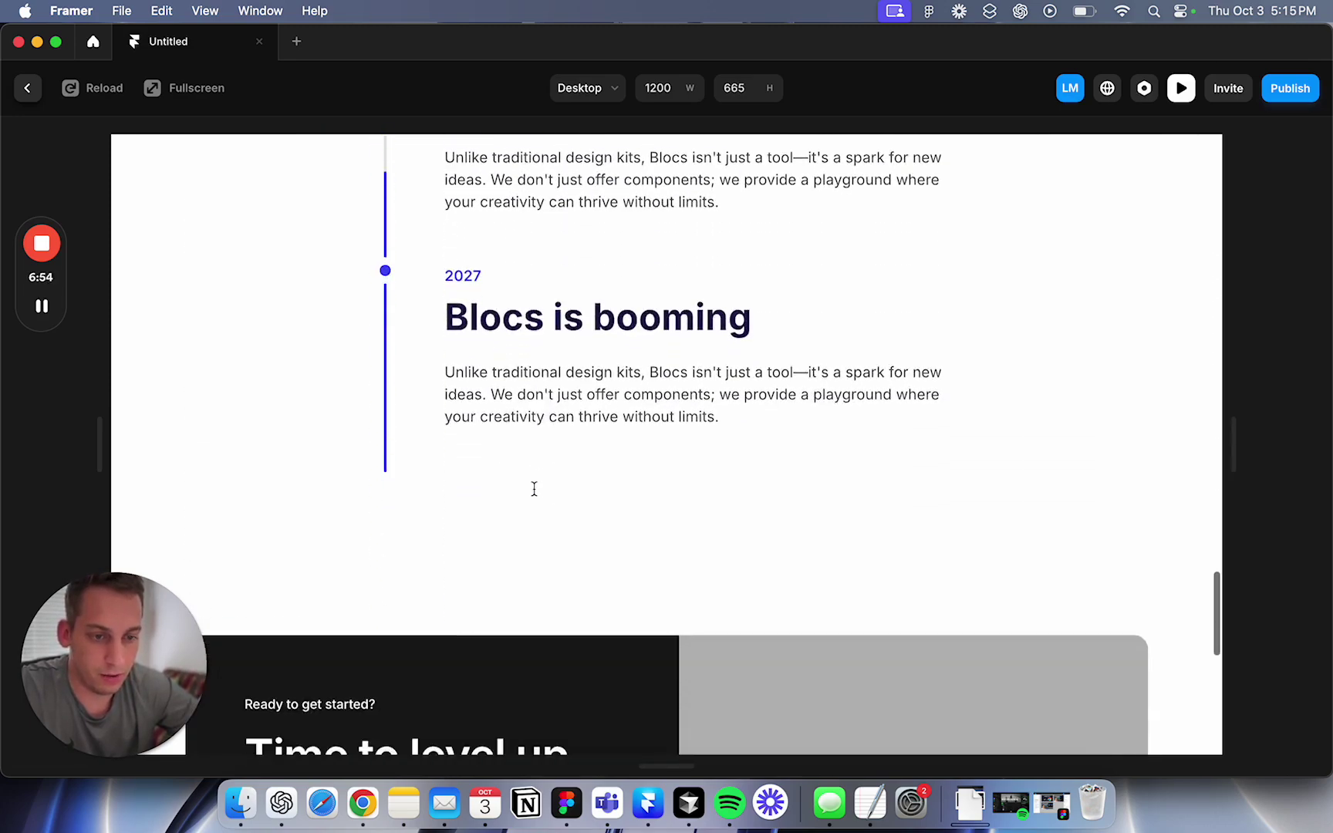
scroll(532, 488, "up", 4)
scroll(534, 488, "up", 8)
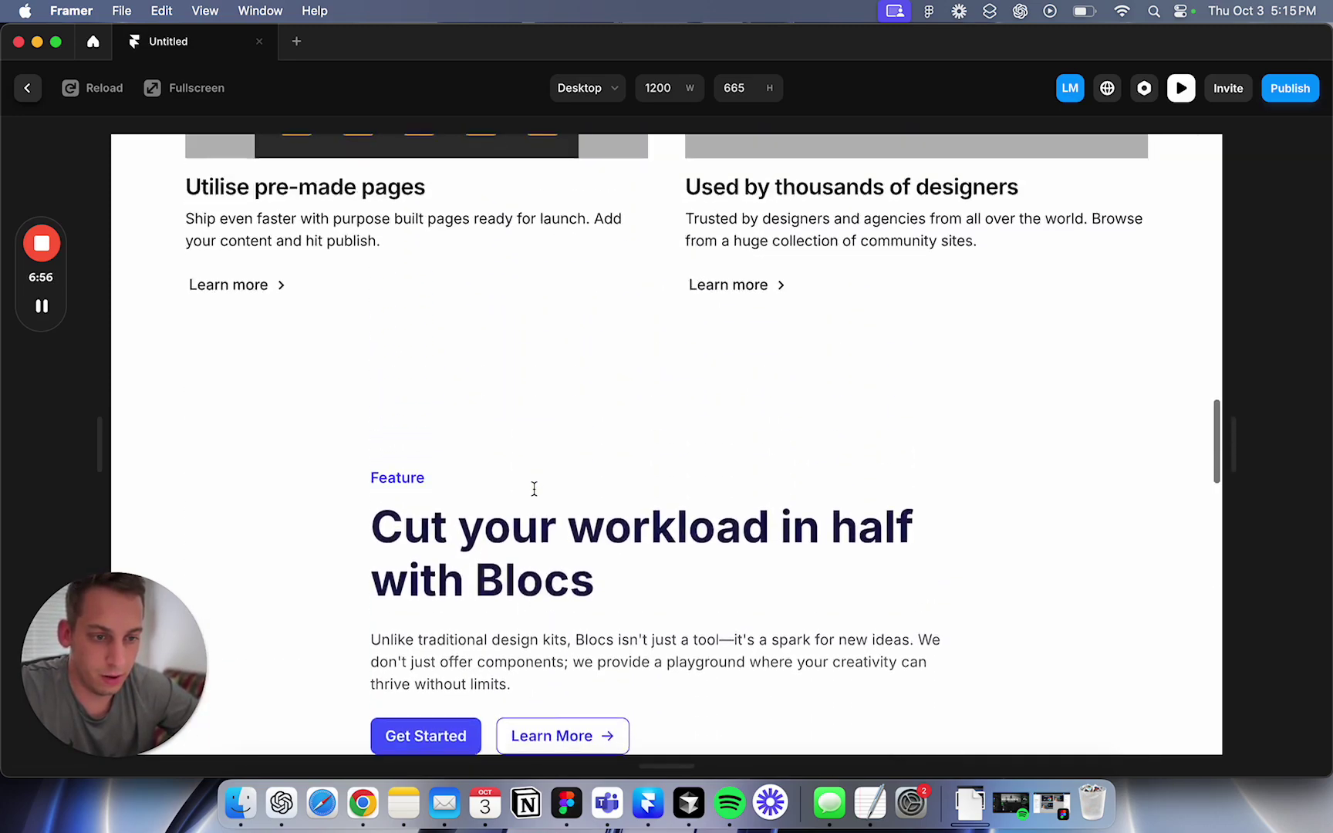
scroll(534, 489, "down", 4)
scroll(534, 488, "down", 8)
scroll(534, 488, "up", 9)
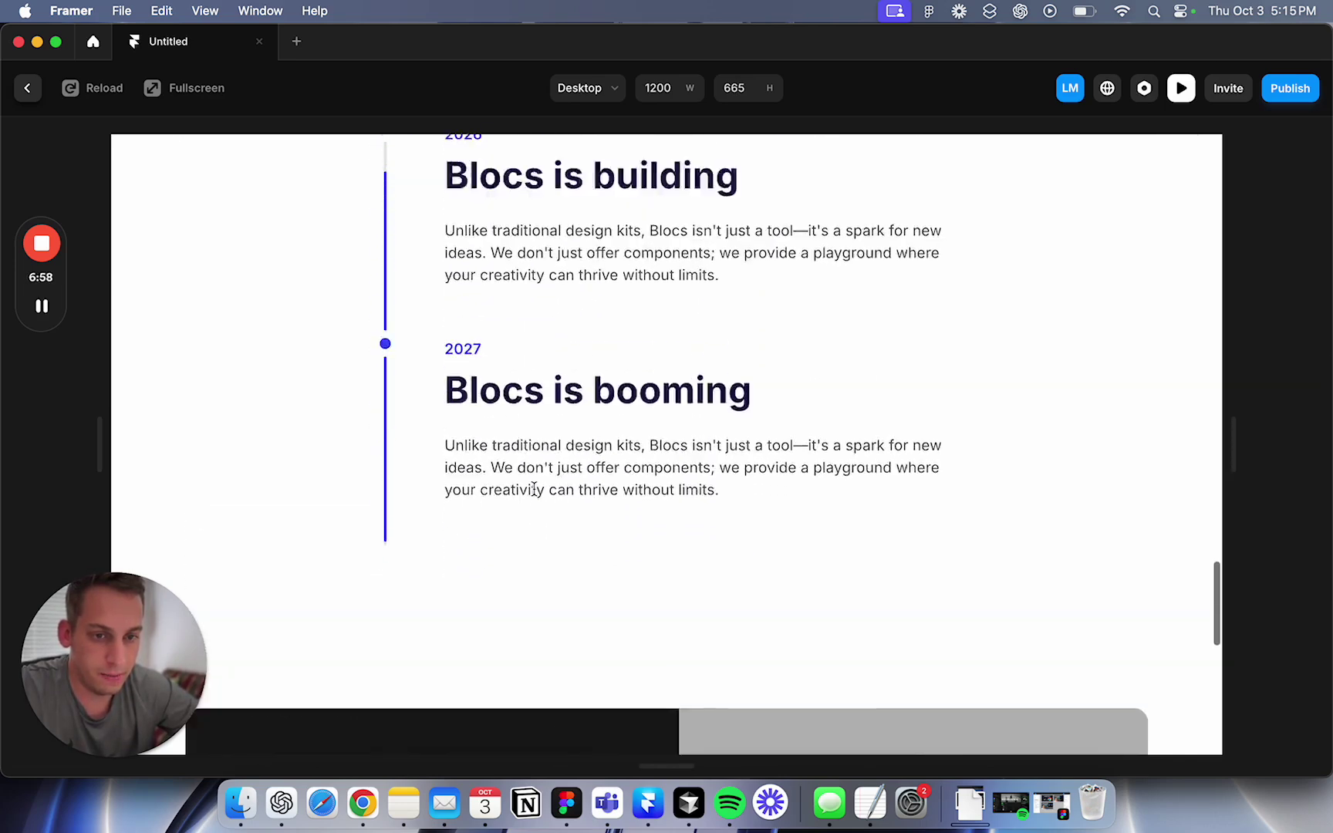
scroll(533, 488, "up", 3)
Exit the preview and select the timeline section's Container layer.
left_click(27, 90)
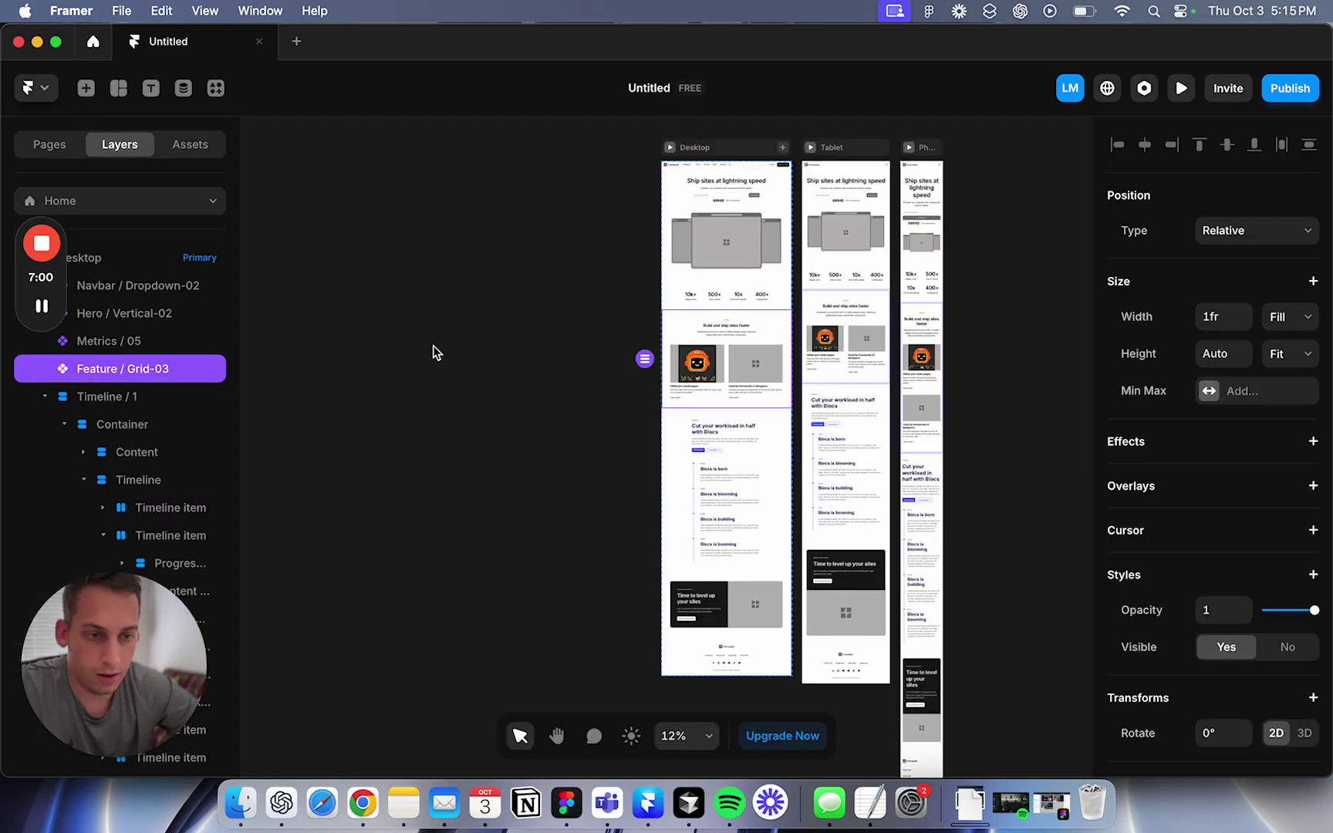
left_click(523, 342)
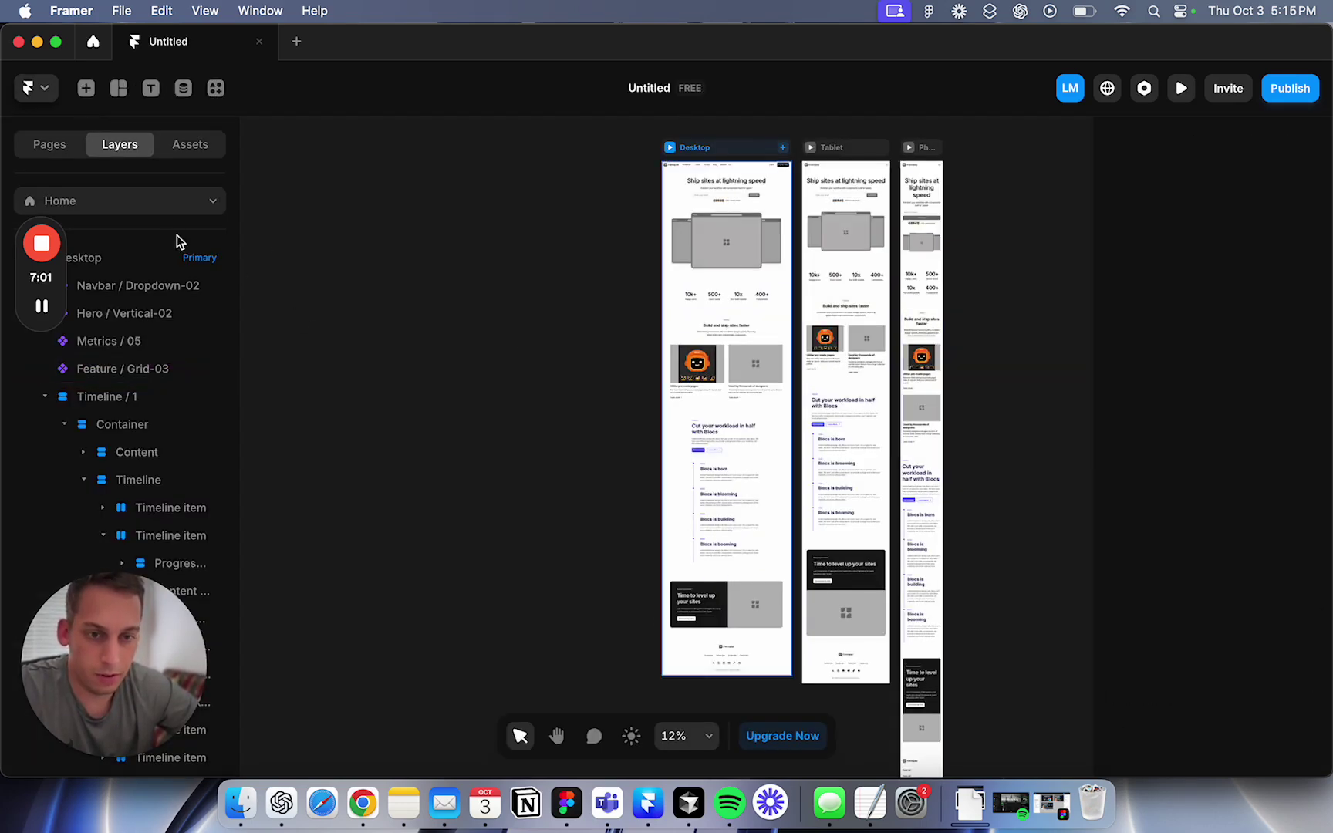
left_click(689, 476)
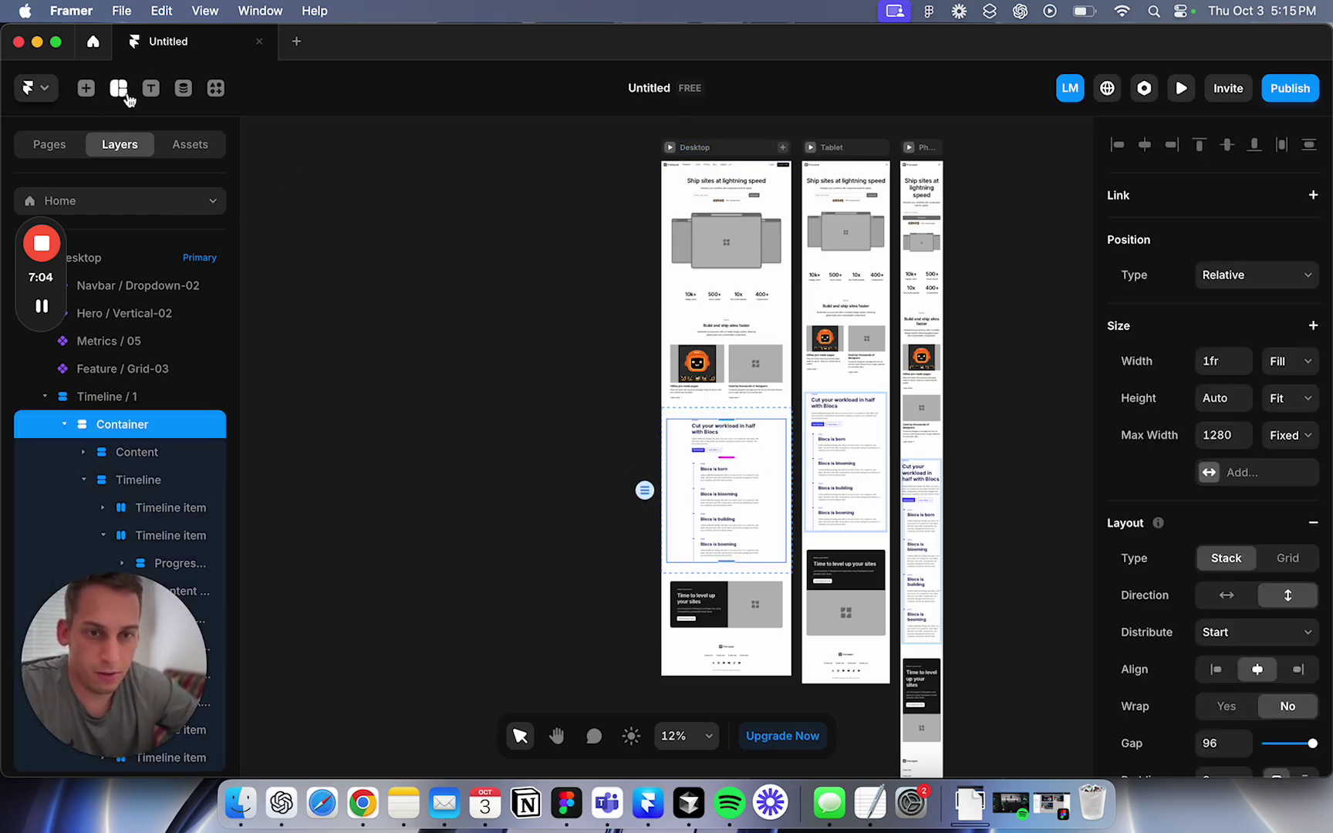
Drag the Blocs Blueprints > Portfolio Contact blueprint onto the Desktop frame.
left_click(216, 88)
left_click(506, 375)
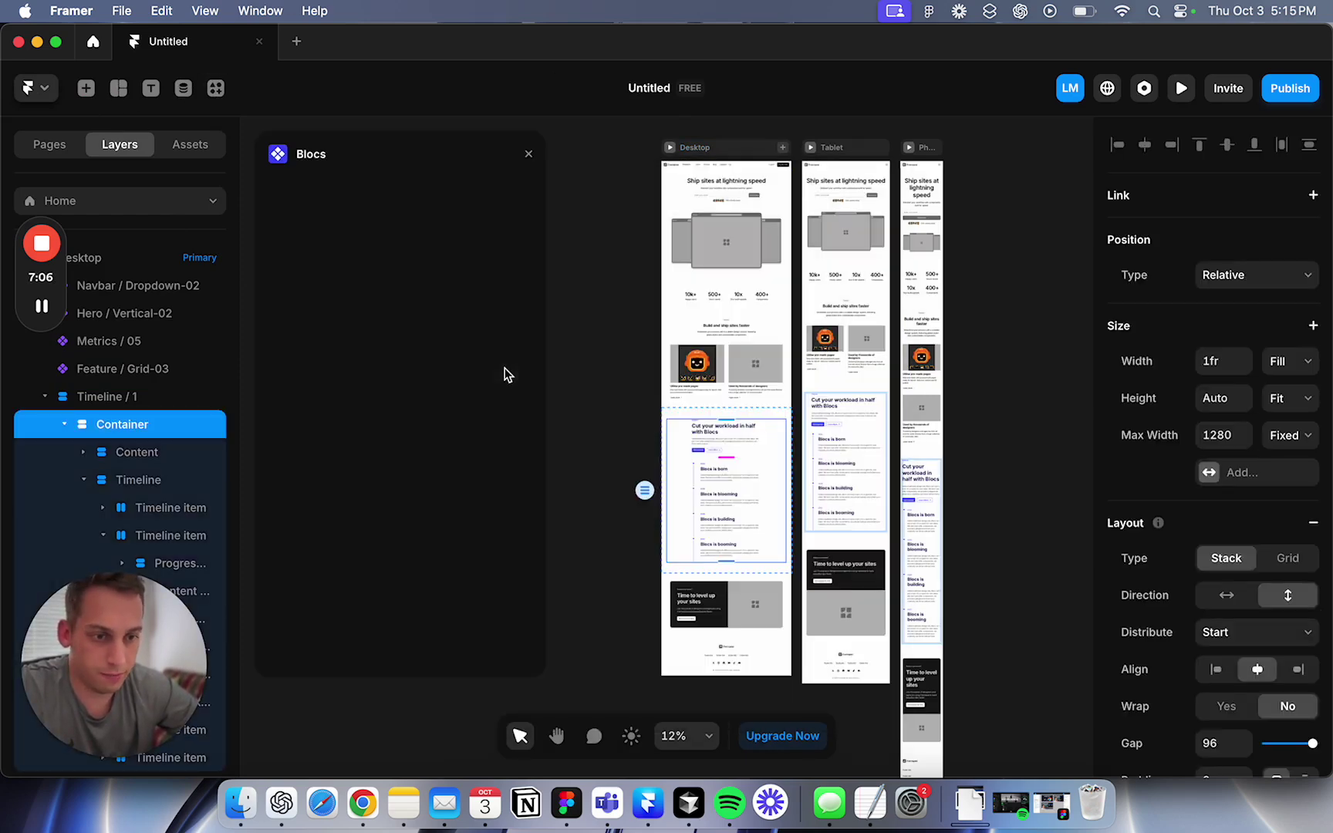
left_click(404, 348)
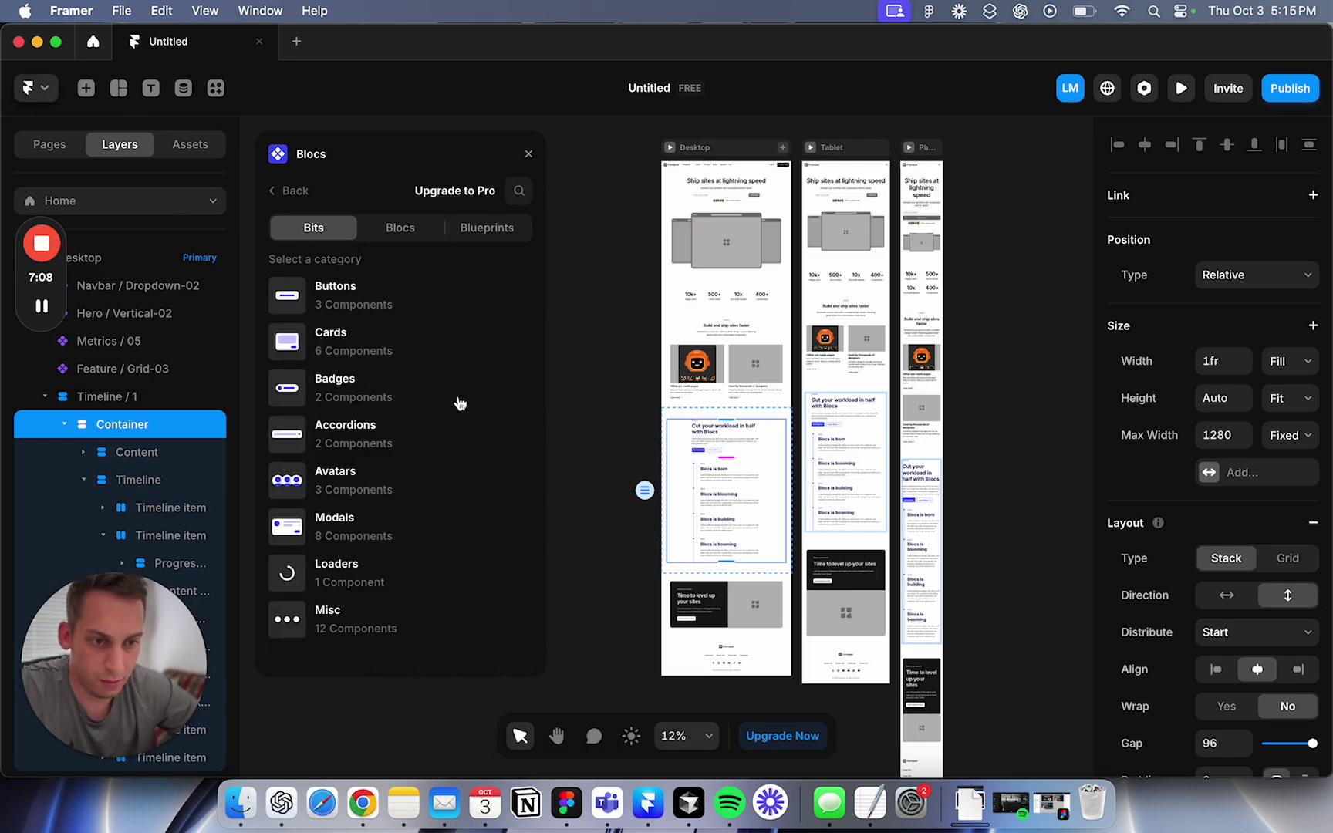
left_click(288, 191)
left_click(500, 351)
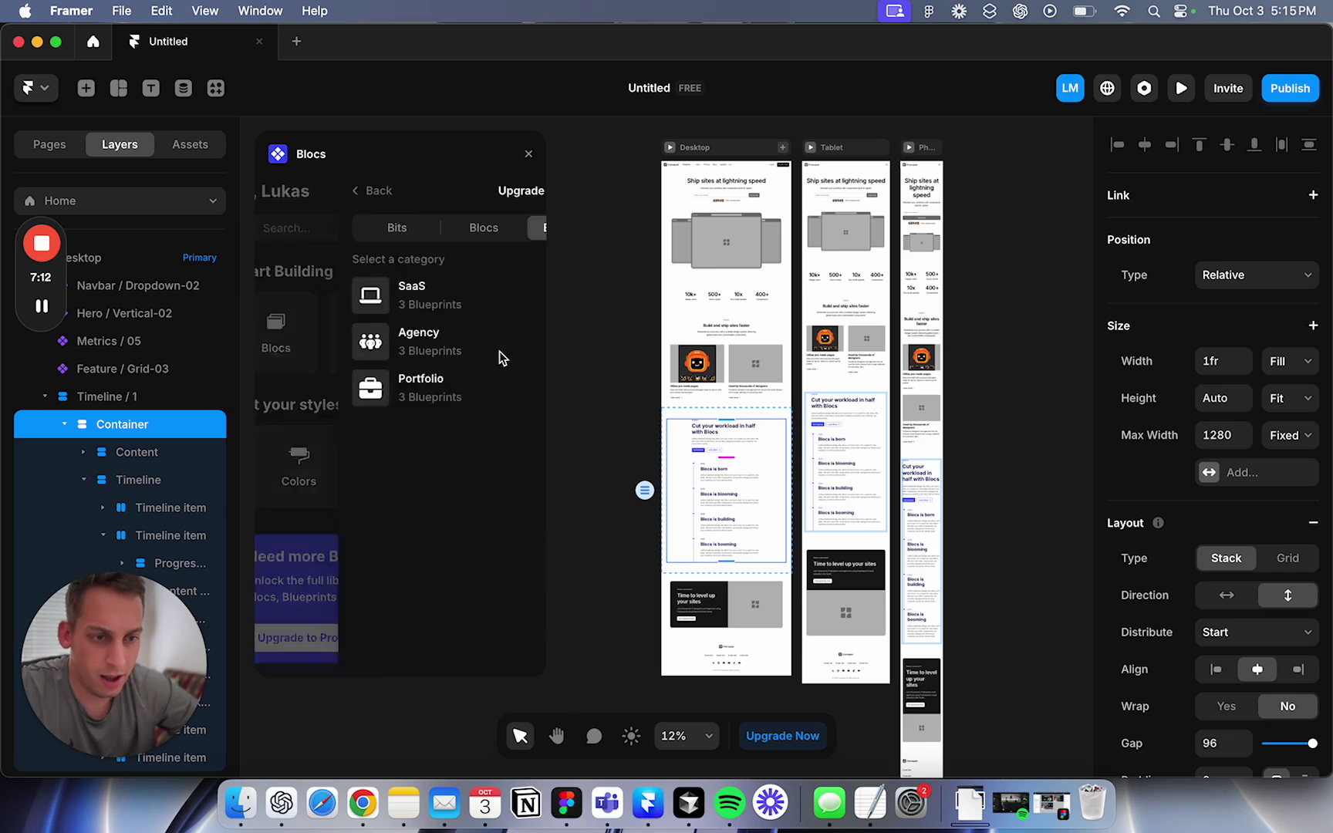
left_click(408, 393)
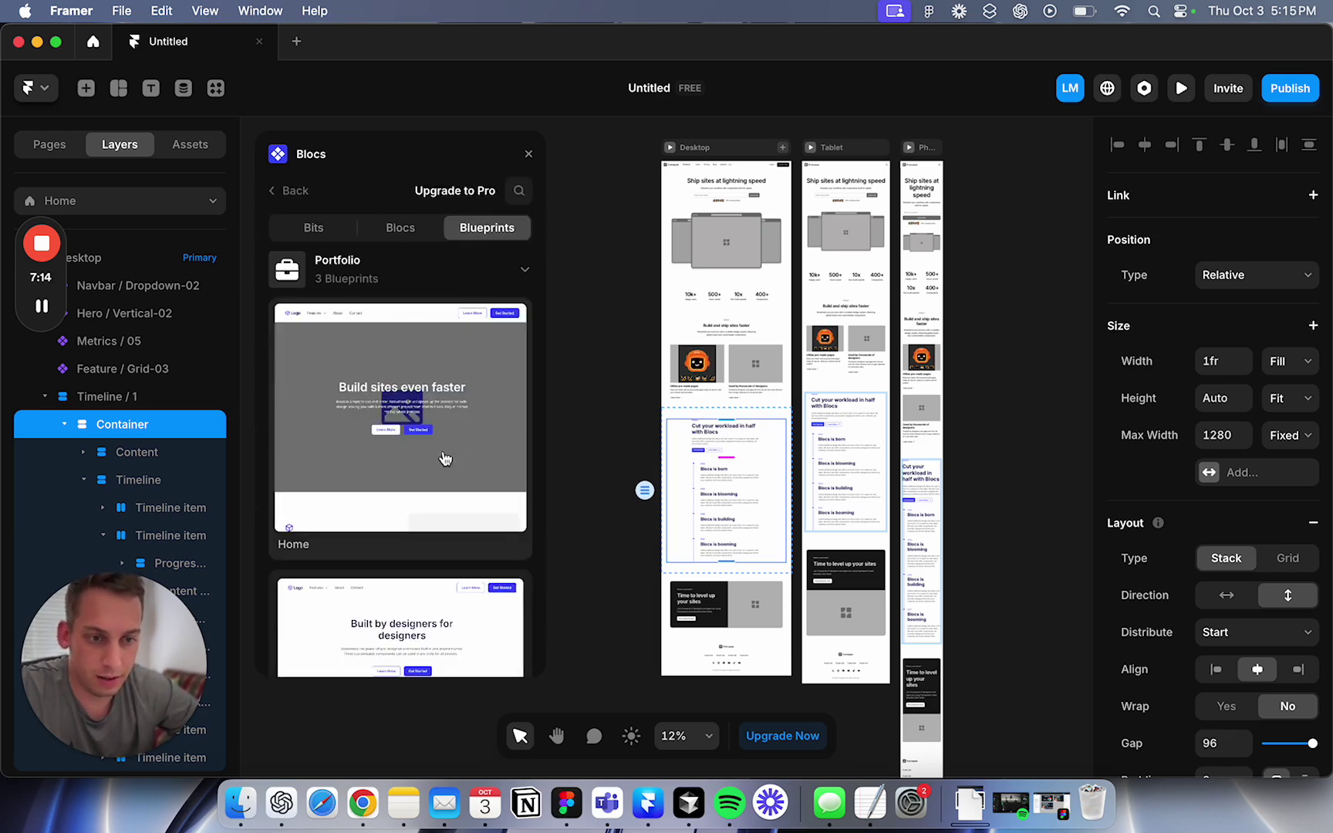
scroll(445, 459, "down", 10)
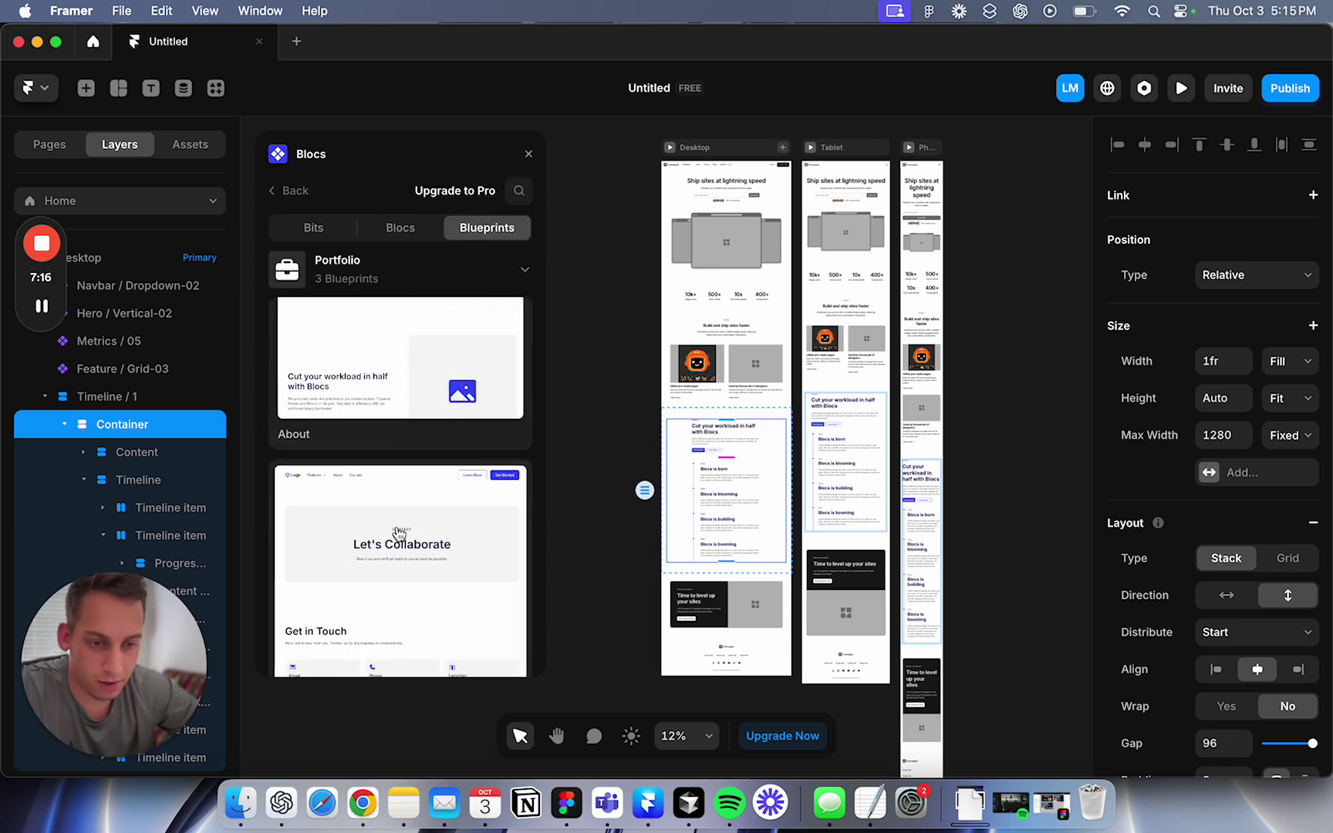
scroll(399, 534, "down", 2)
left_click_drag(399, 534, 723, 398)
Zoom over the inserted Contact section, drop it, and bring Blocs back to its start screen.
scroll(760, 486, "up", 5)
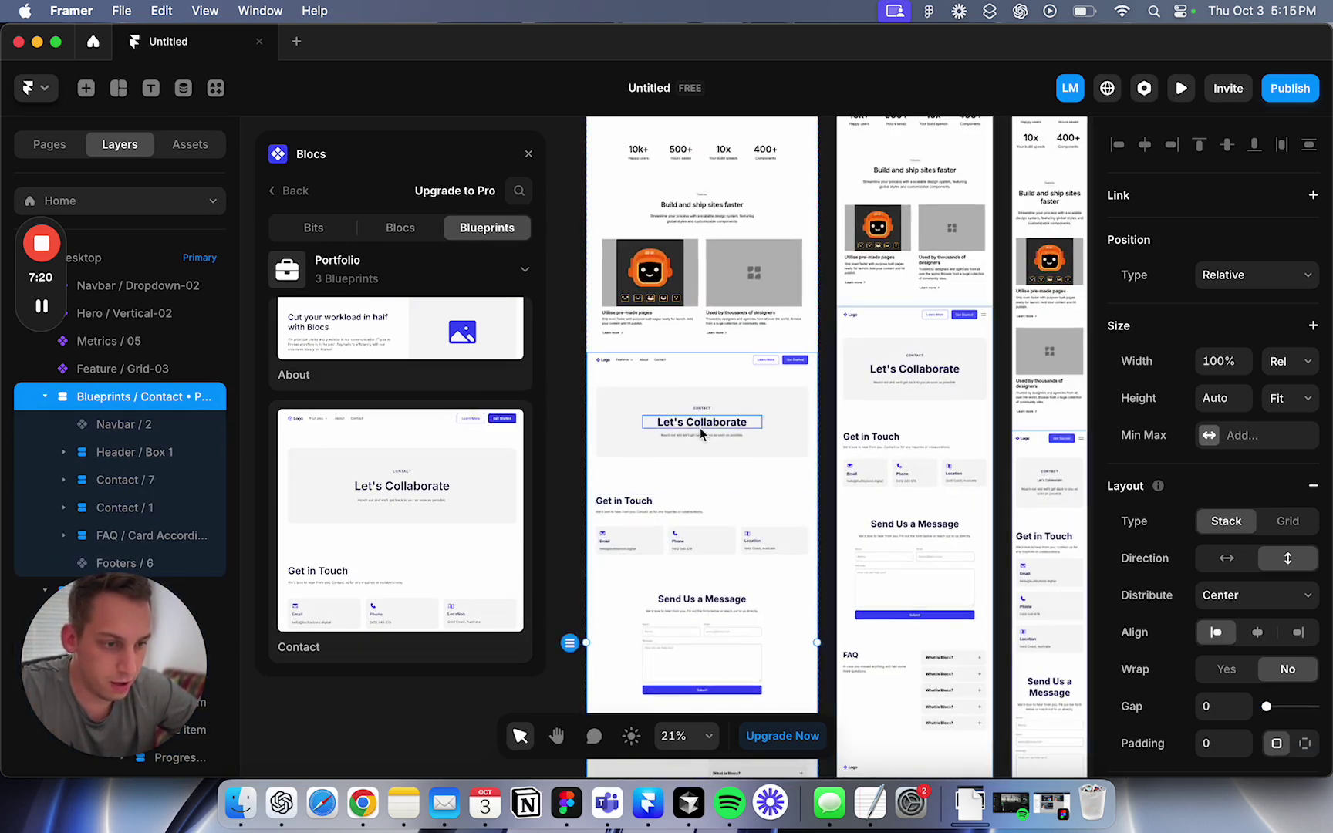
scroll(744, 494, "up", 5)
scroll(701, 376, "left", 3)
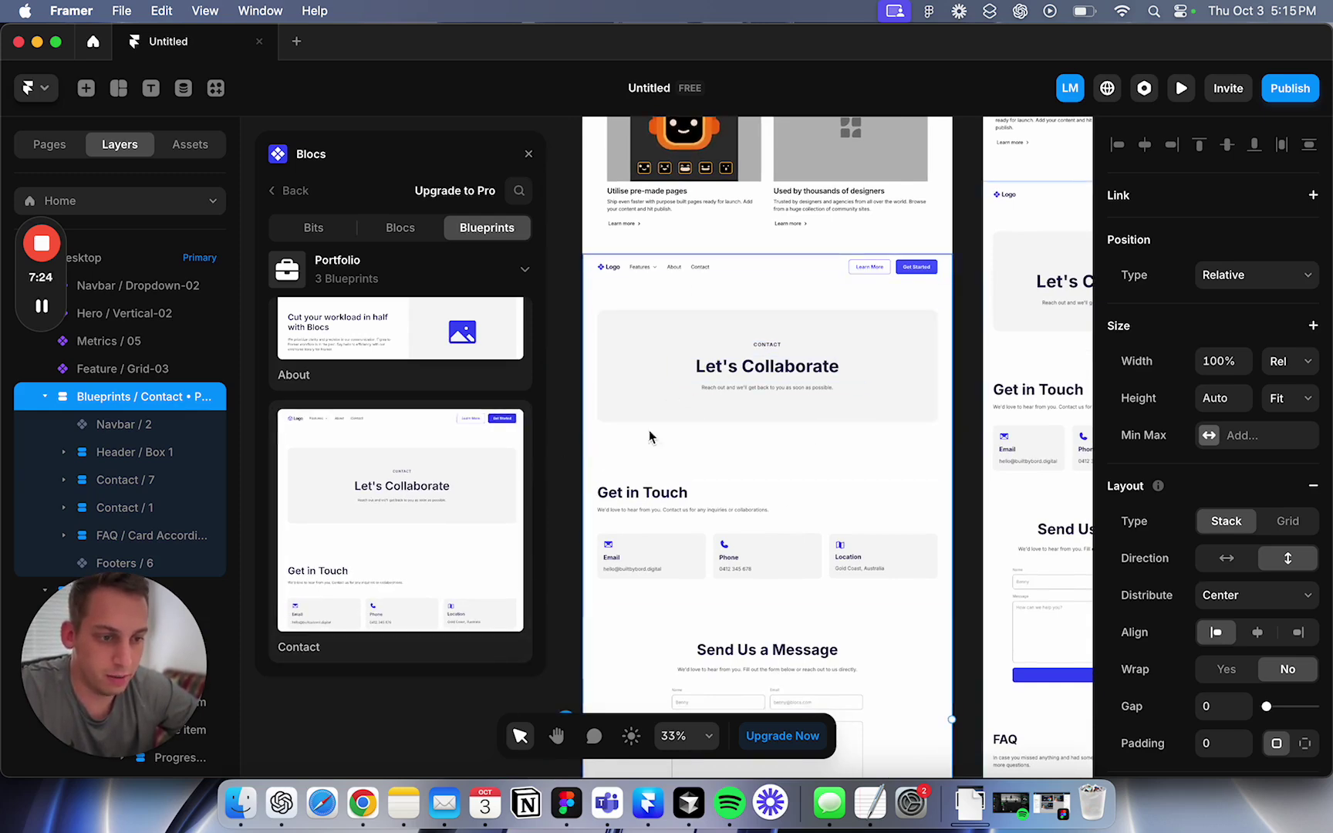
scroll(645, 549, "down", 3)
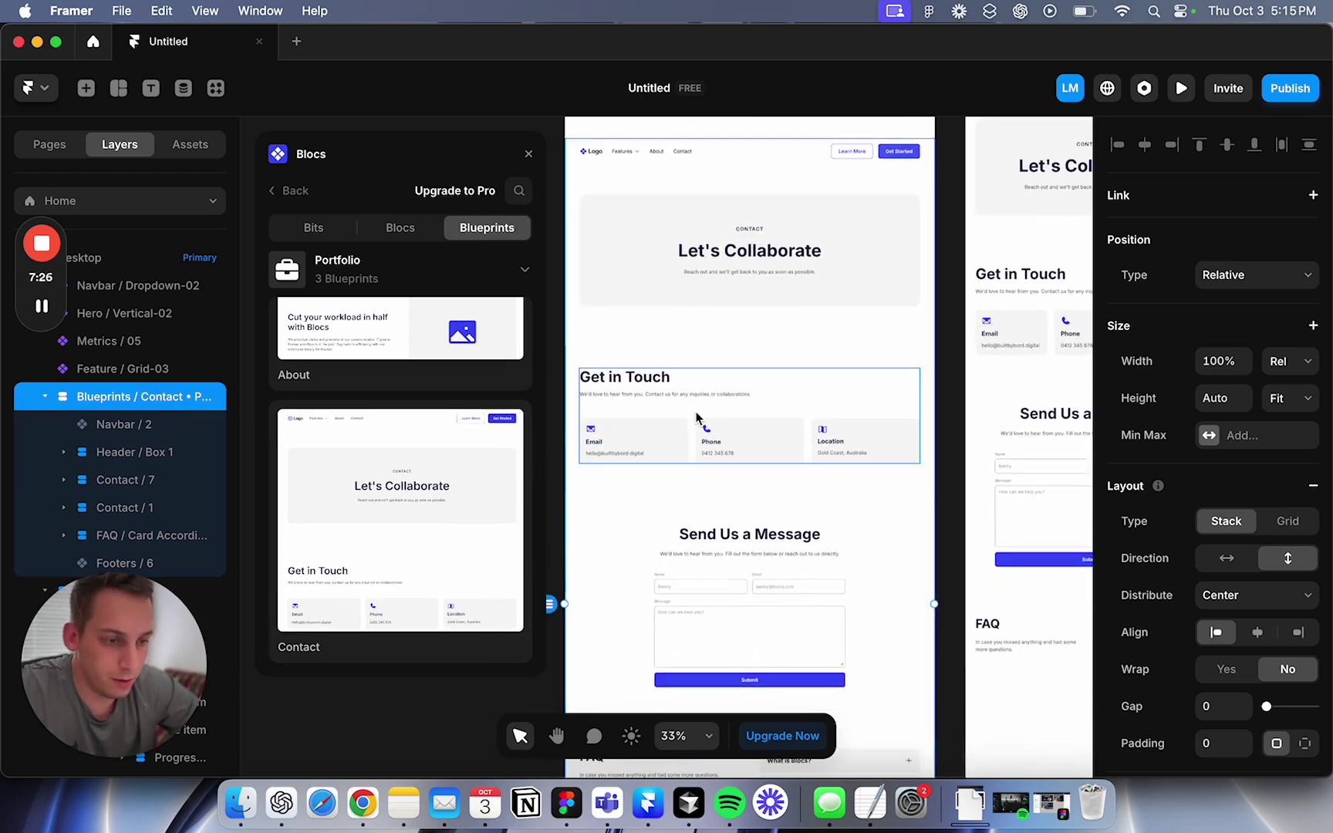
scroll(695, 424, "up", 5)
scroll(692, 426, "down", 5)
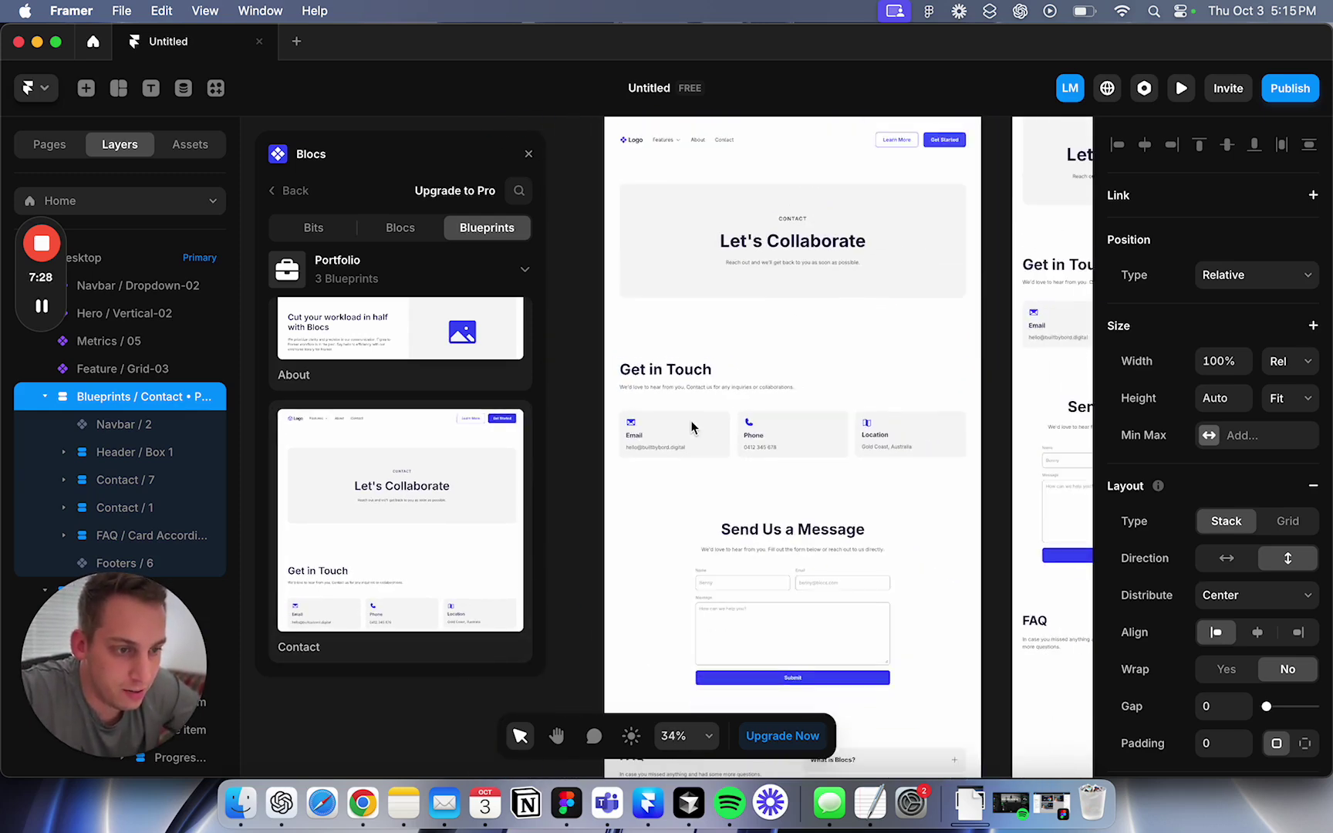
scroll(693, 426, "down", 5)
scroll(649, 401, "up", 3)
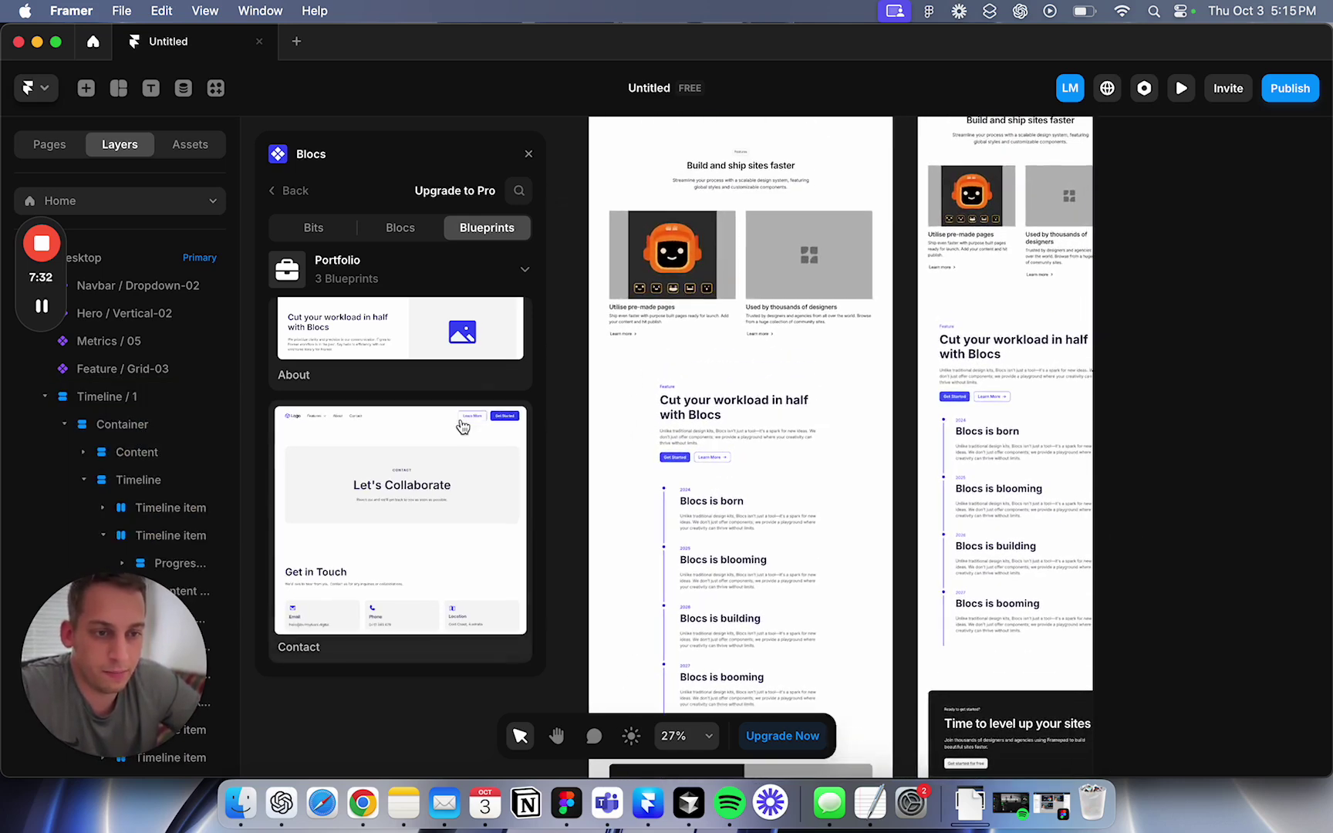
scroll(463, 426, "up", 5)
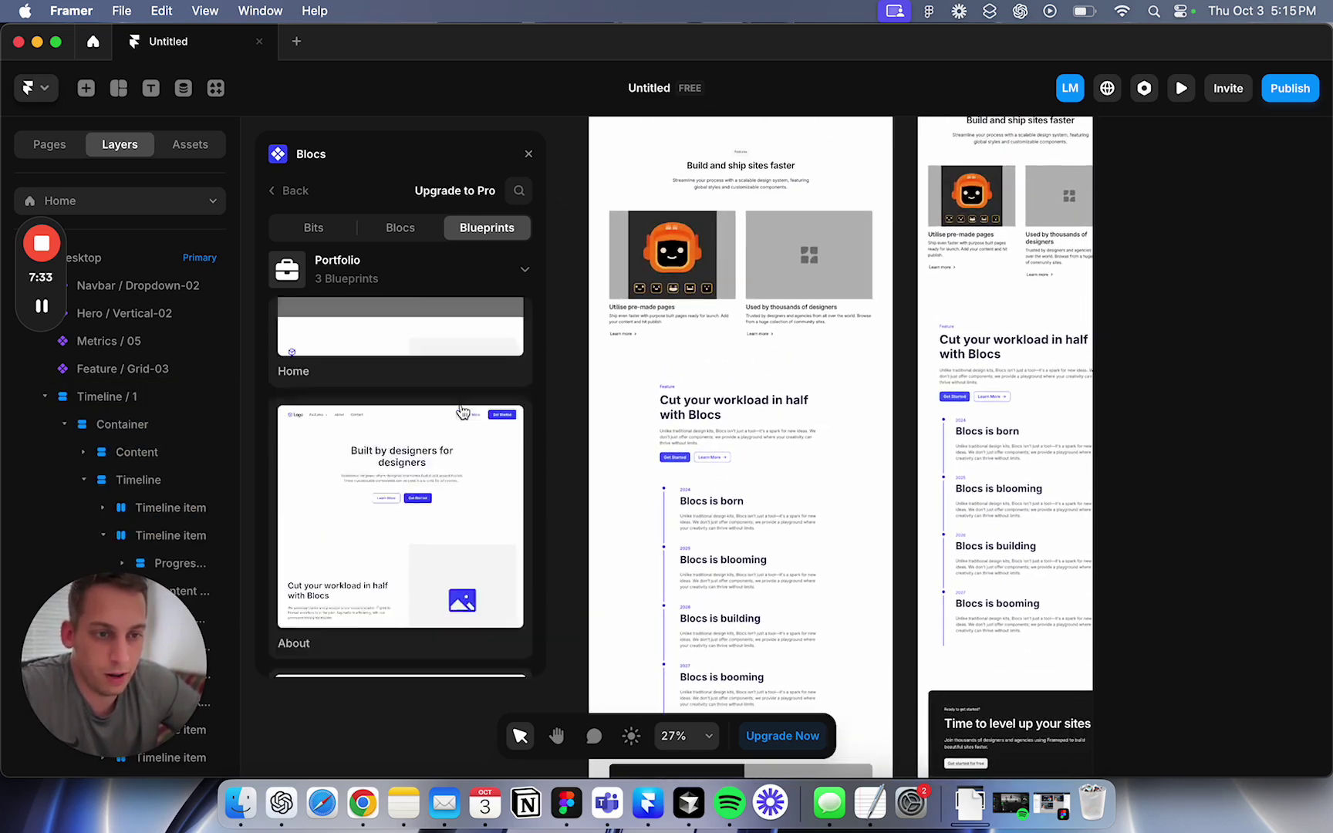
left_click(397, 230)
left_click(284, 194)
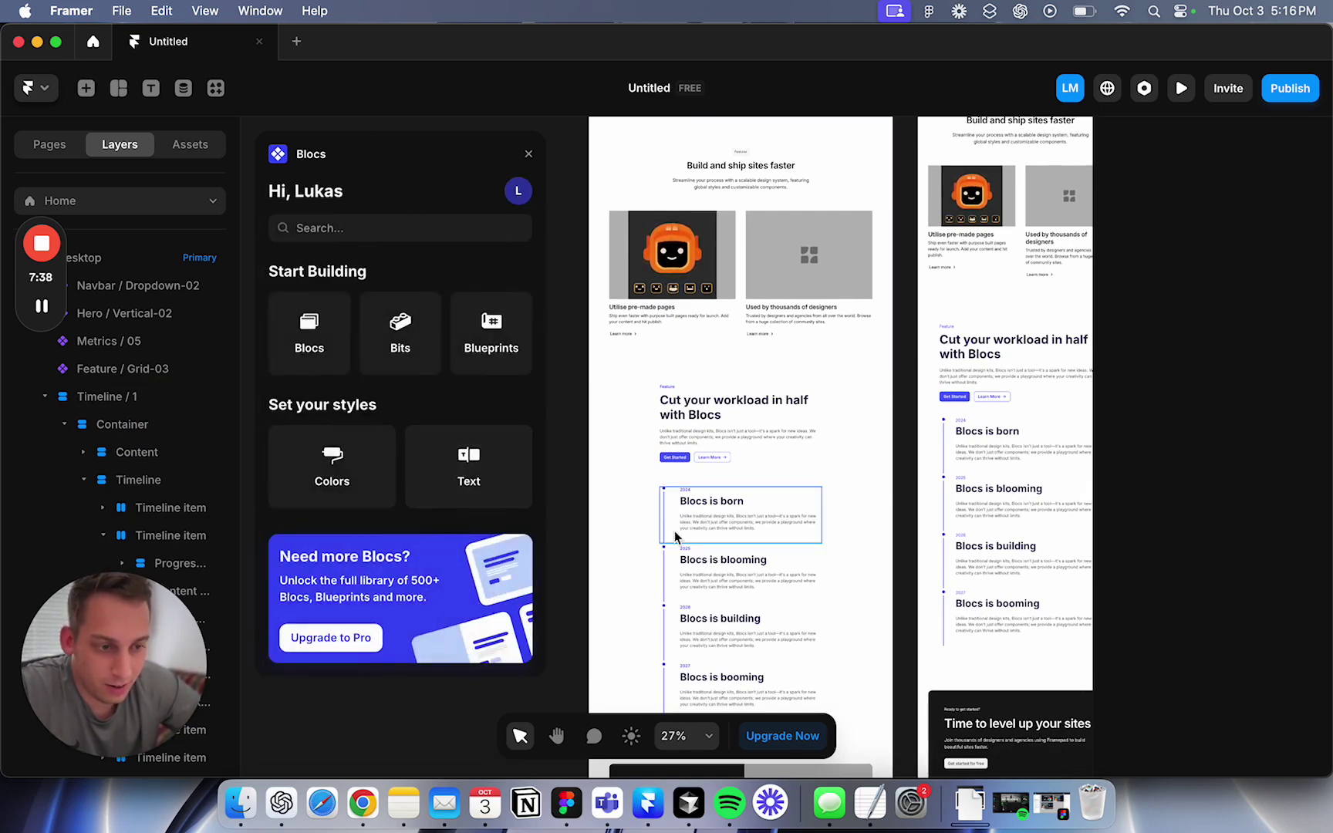
Zoom in and back out over the timeline section, then close the Blocs plugin window.
scroll(664, 533, "down", 5)
scroll(663, 498, "up", 5)
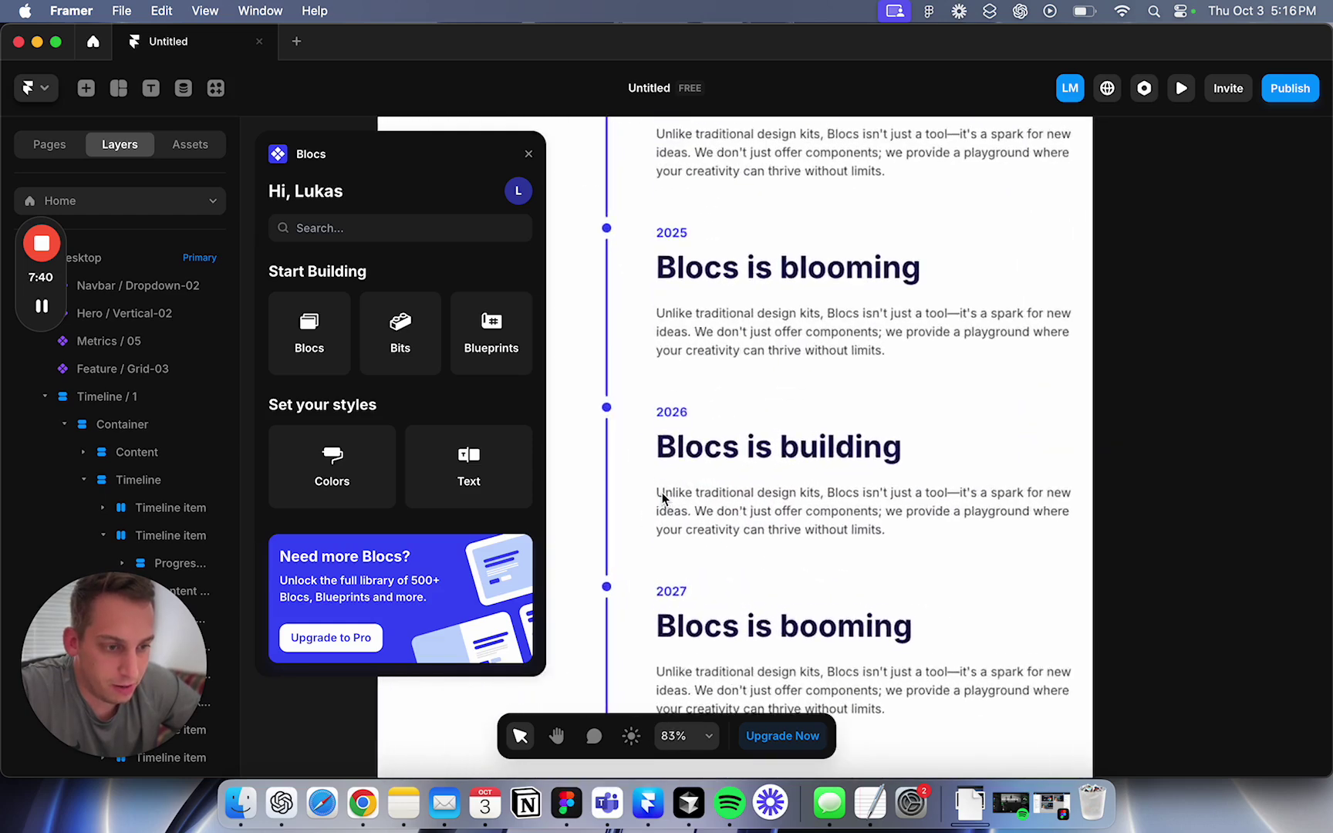
scroll(662, 497, "down", 5)
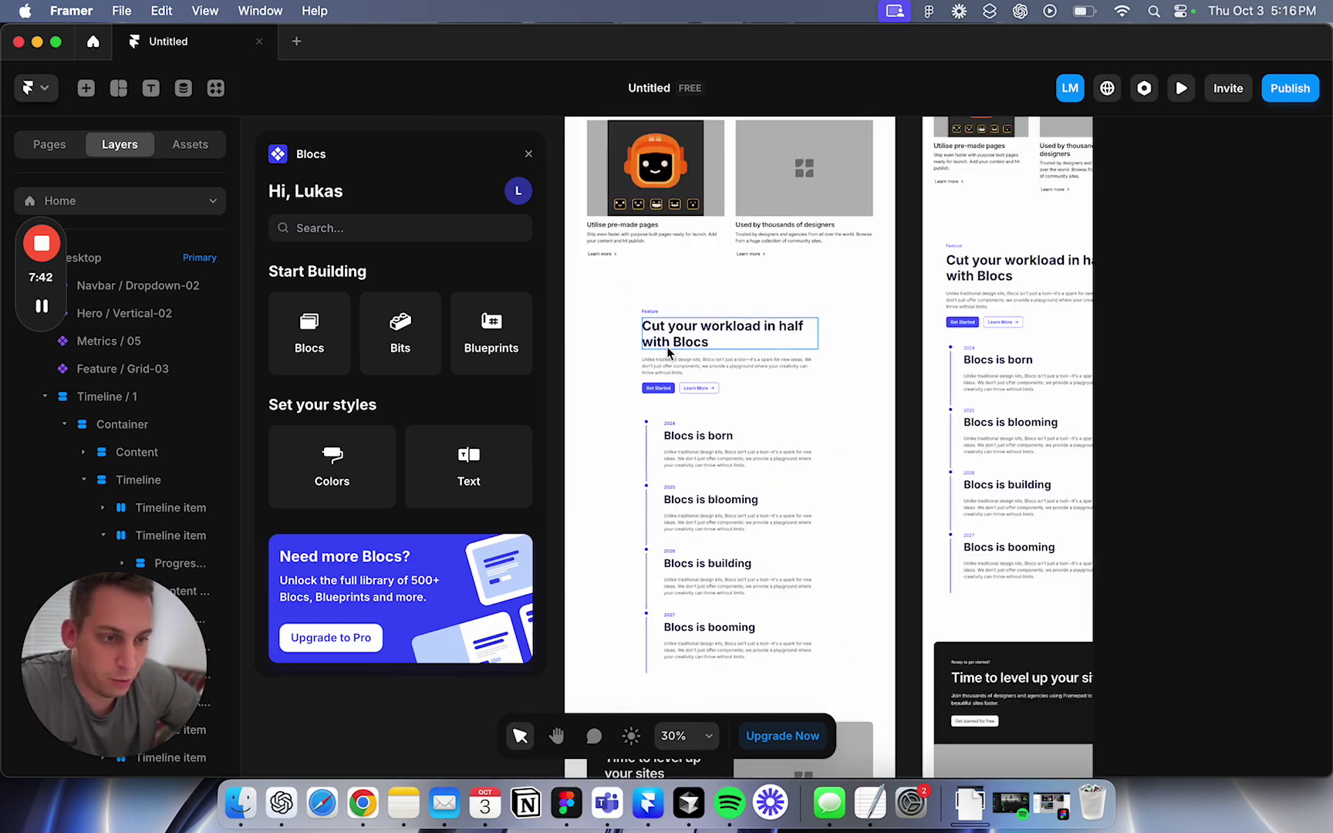
scroll(606, 335, "left", 3)
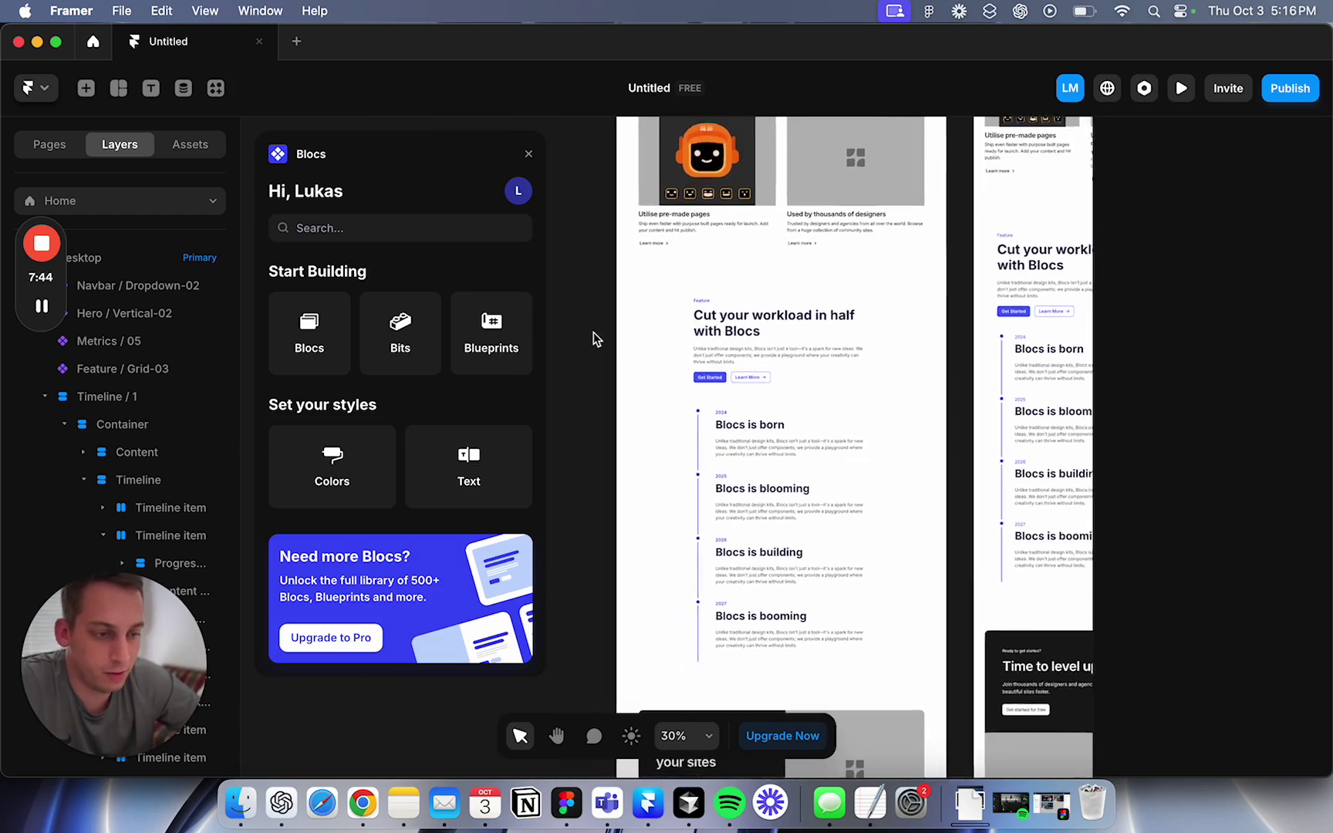
left_click(528, 154)
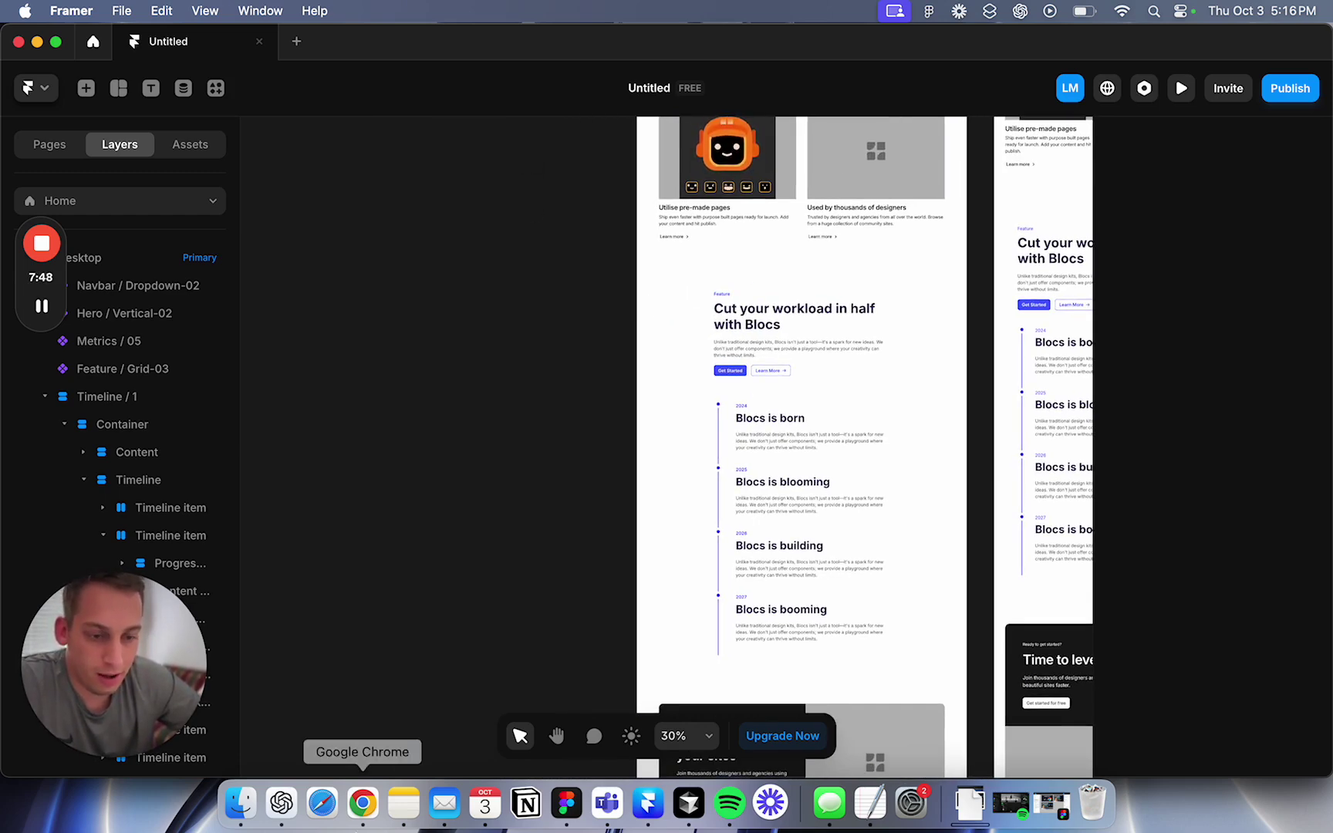
In the browser, go from the Blocs marketplace page back to Plugins and open Thenty's page.
left_click(353, 821)
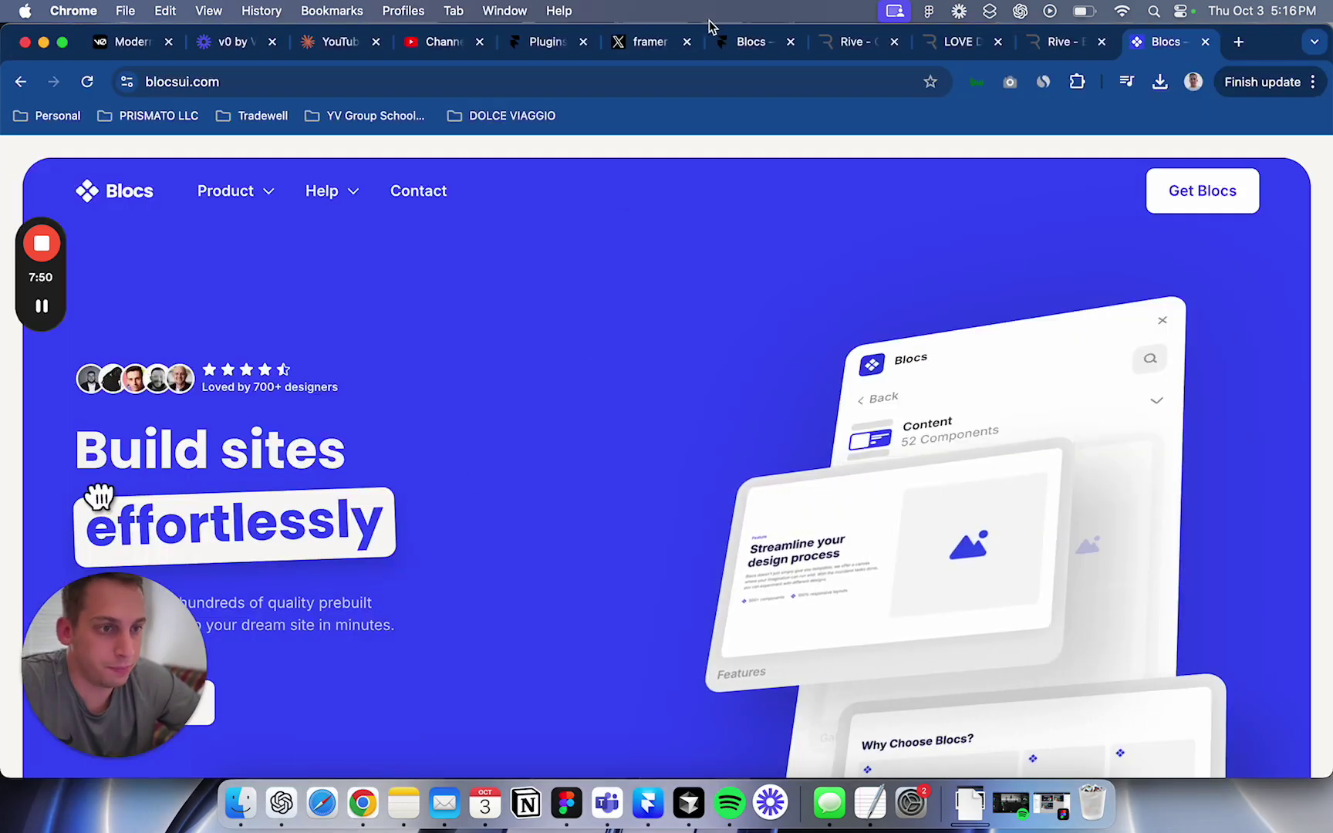
left_click(657, 42)
left_click(747, 43)
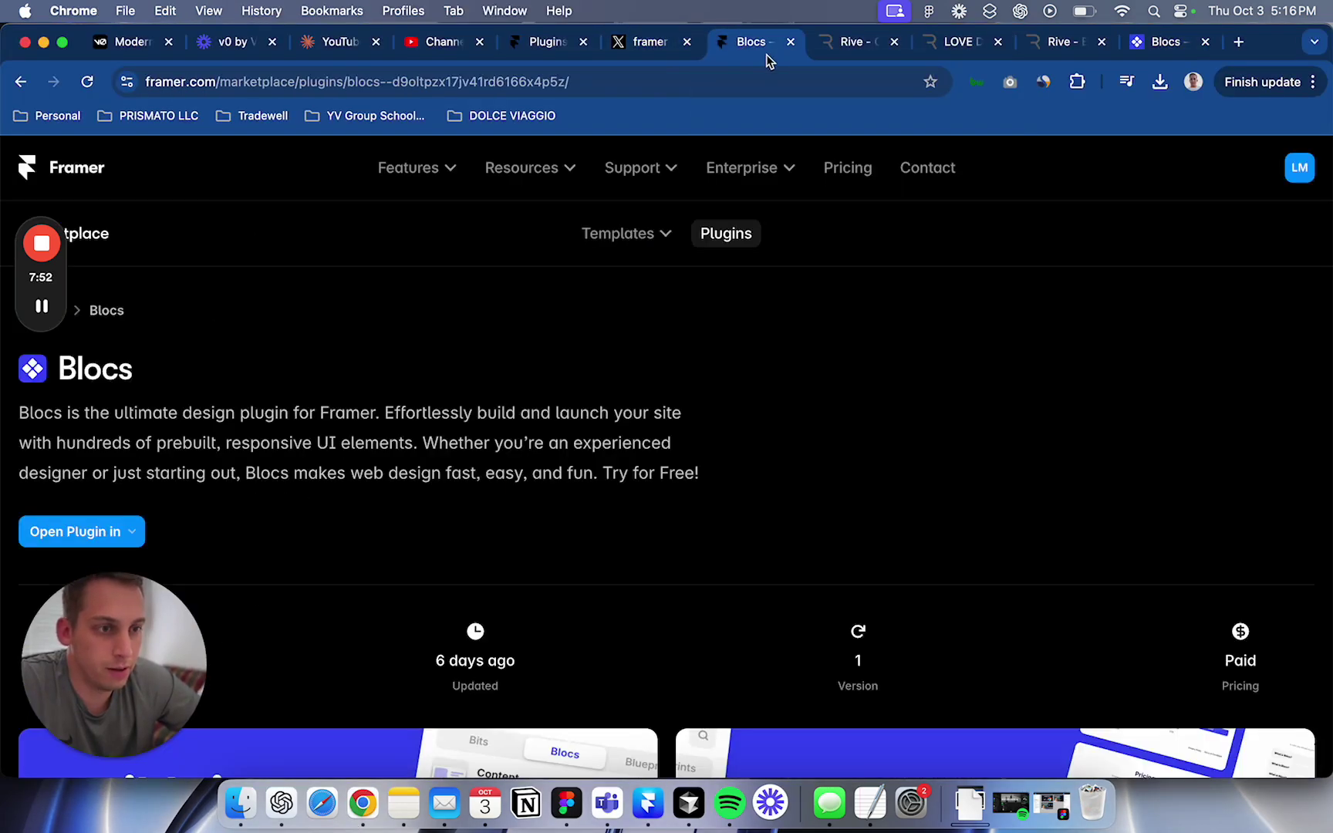
key("super+bracketleft")
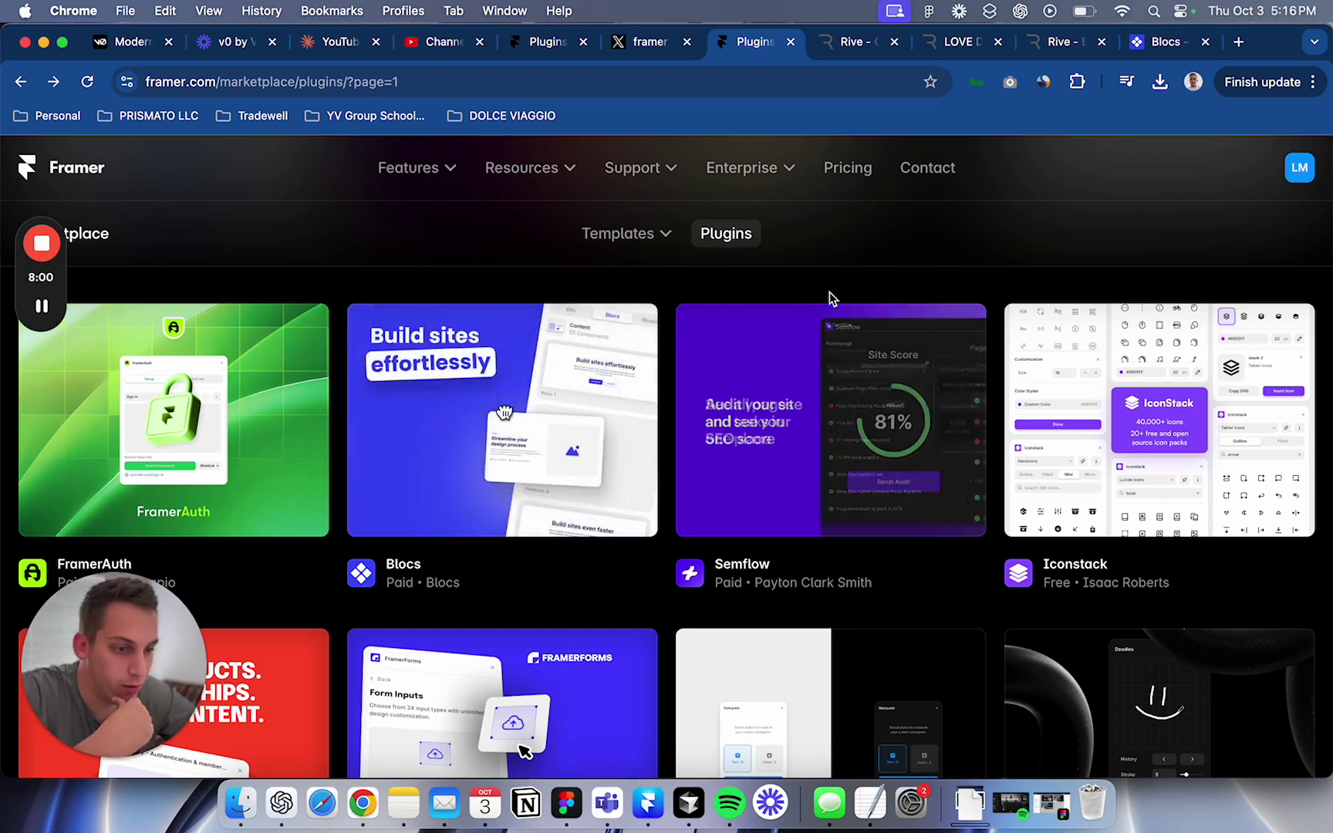
scroll(991, 277, "down", 4)
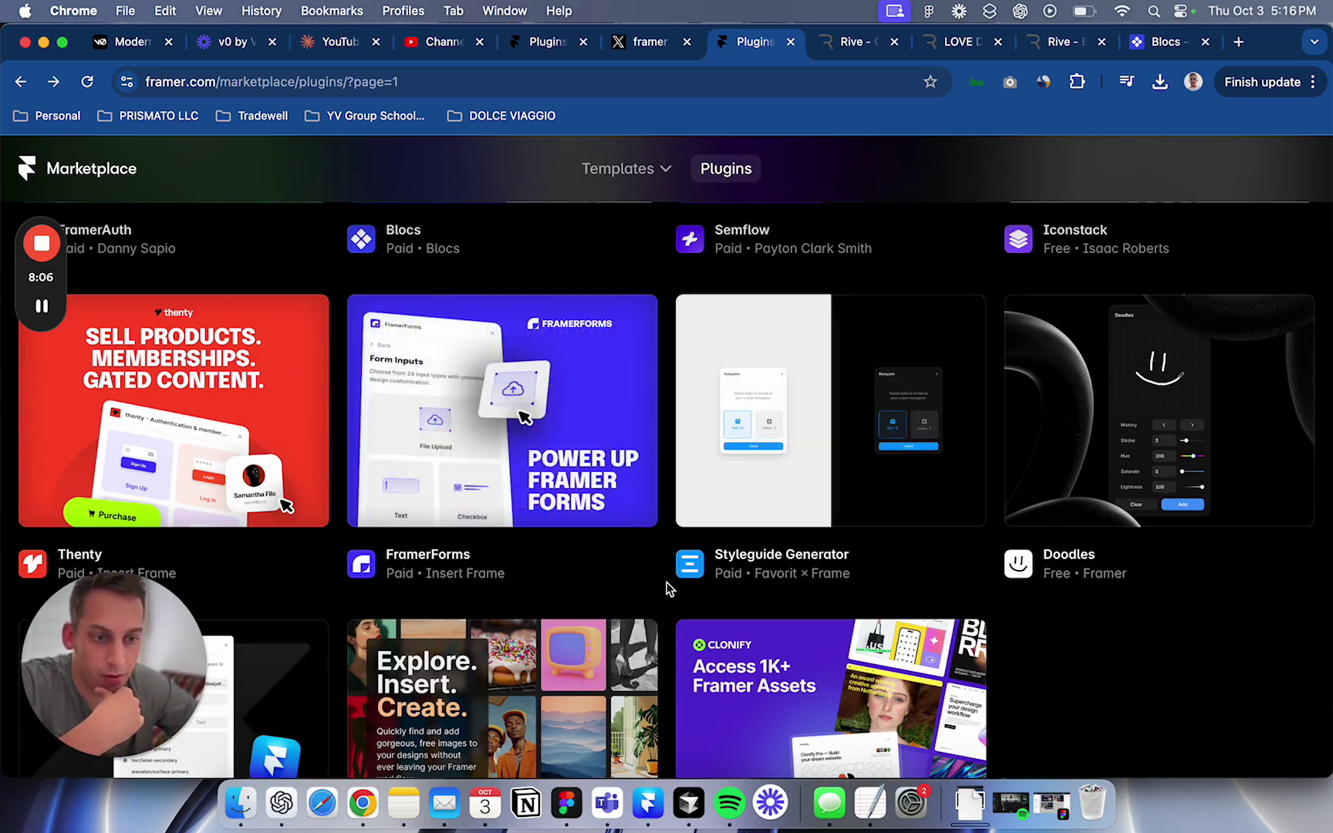
scroll(668, 589, "down", 1)
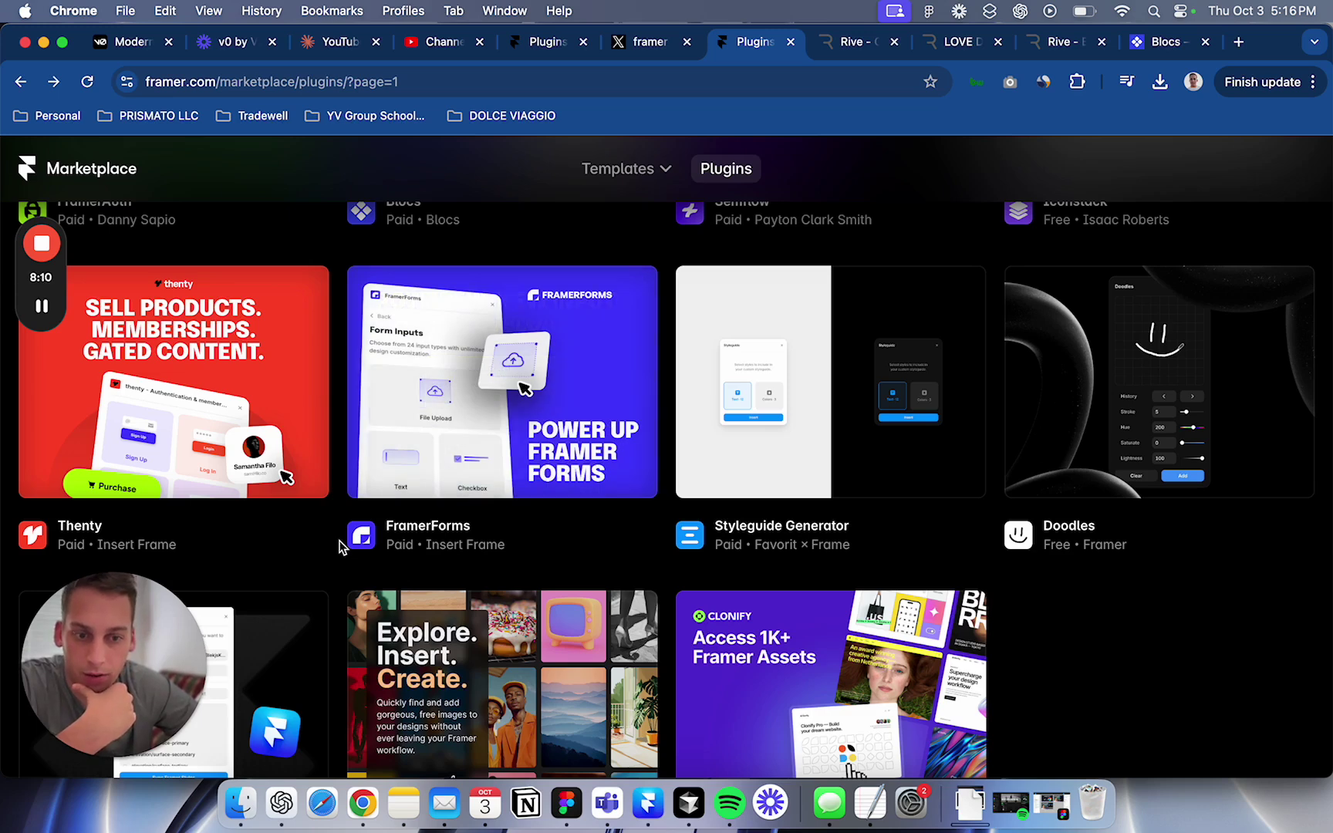
left_click(228, 417)
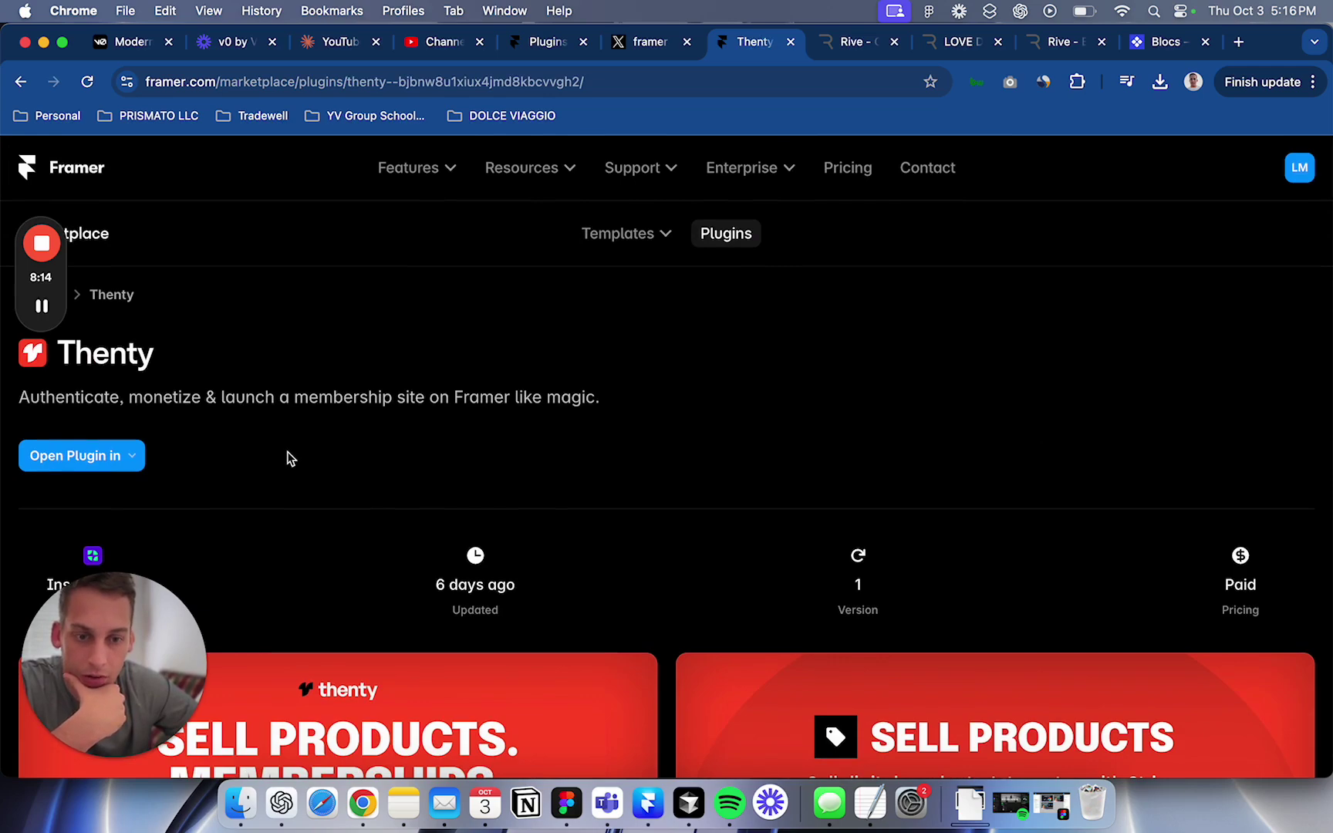
Scroll the Thenty page, swipe back to the Plugins list, and scroll down to the Clonify card.
scroll(288, 455, "down", 5)
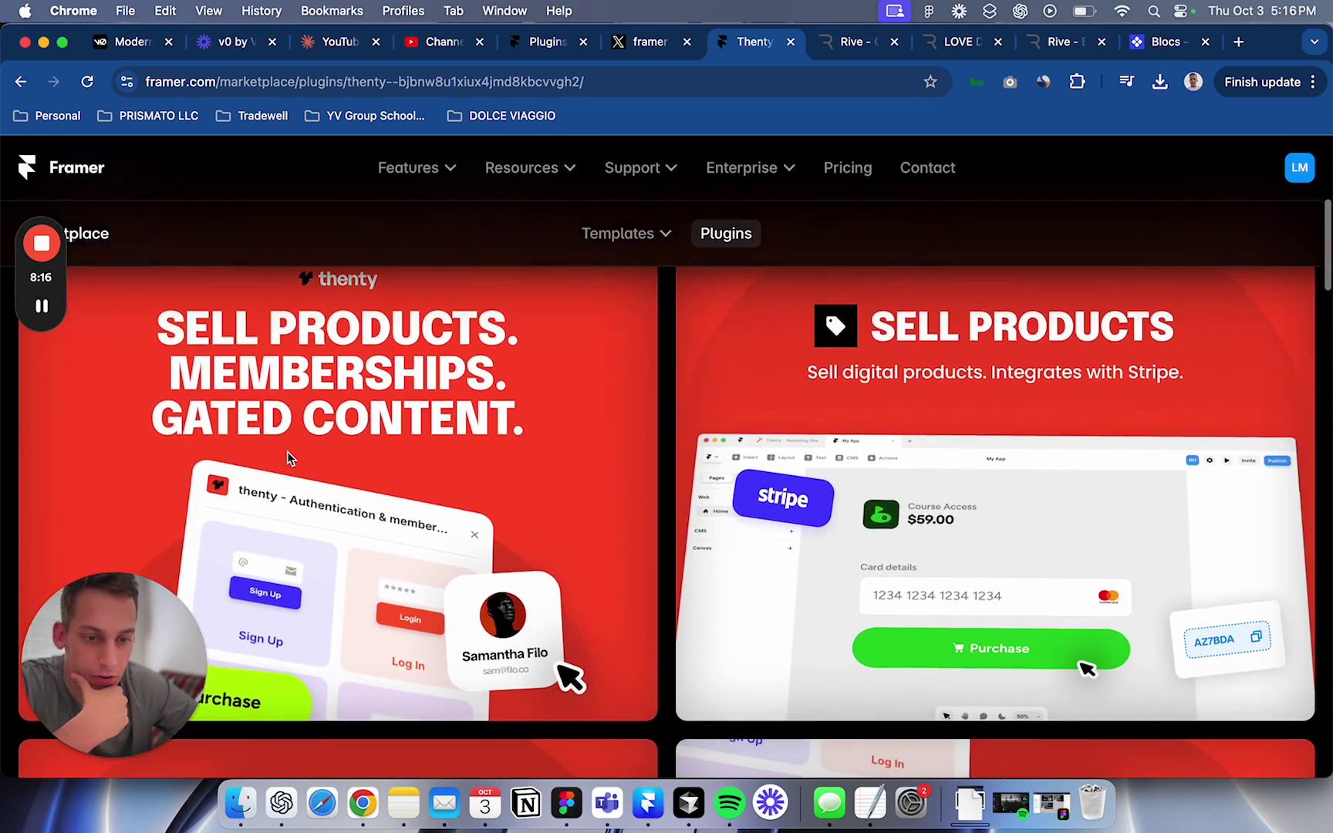
scroll(287, 452, "down", 6)
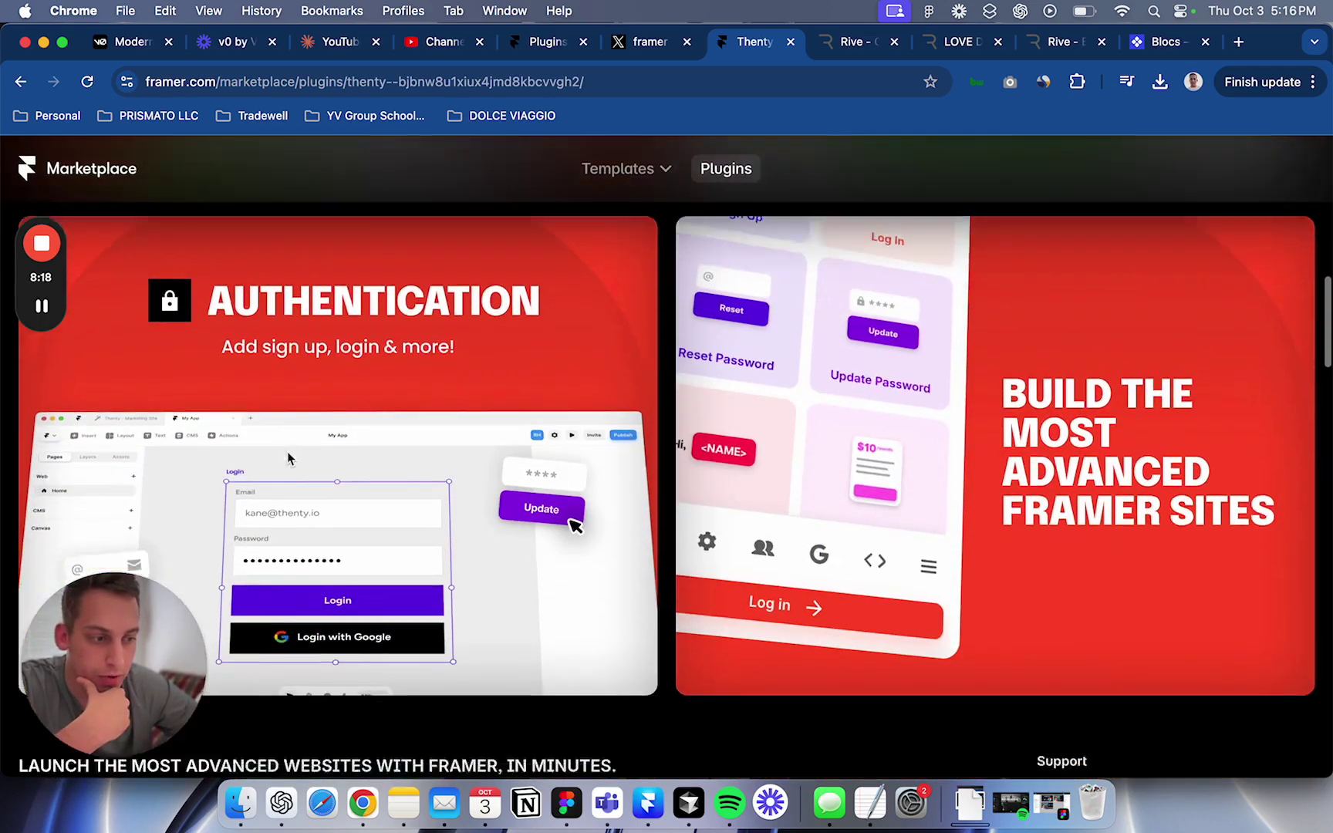
scroll(288, 459, "down", 2)
scroll(287, 459, "left", 5)
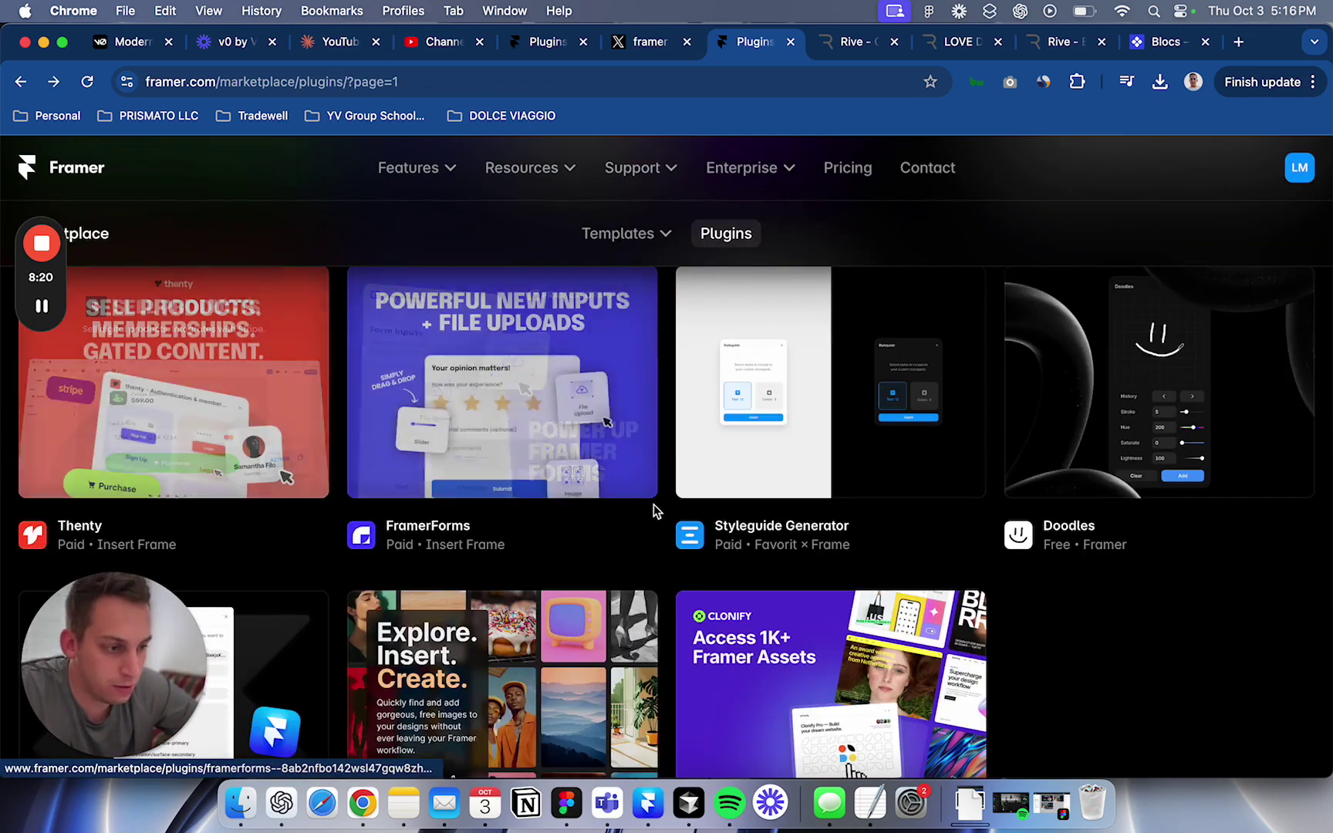
scroll(904, 409, "down", 3)
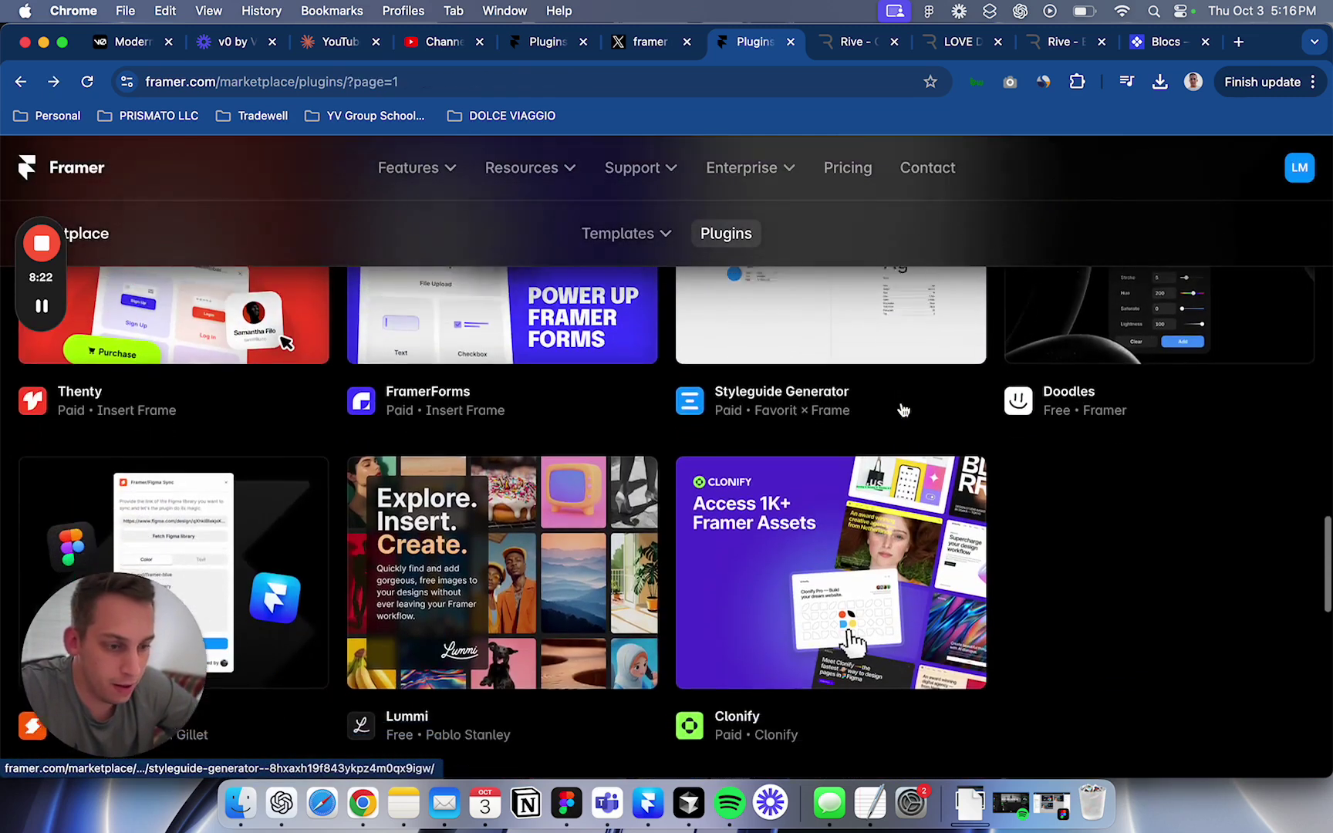
scroll(905, 409, "down", 1)
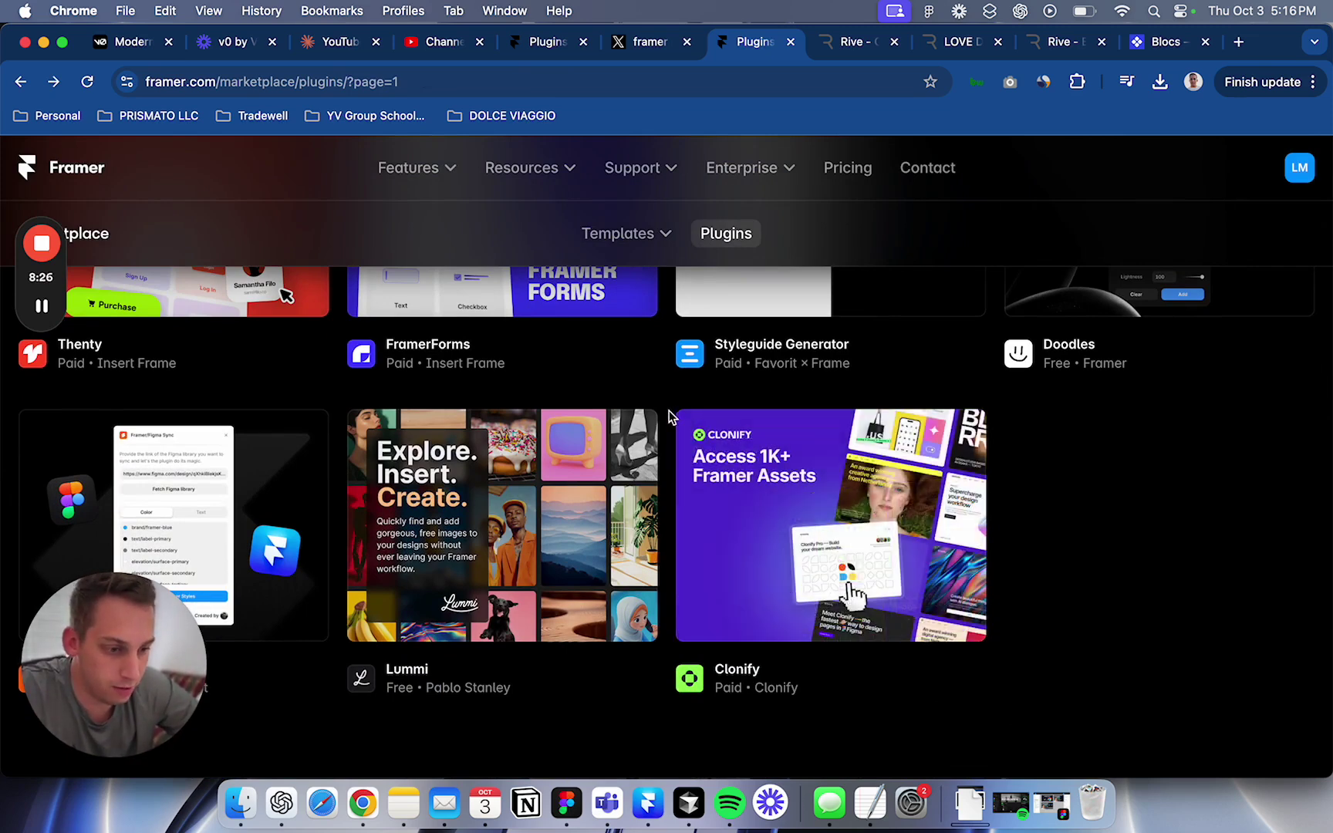
scroll(669, 417, "down", 1)
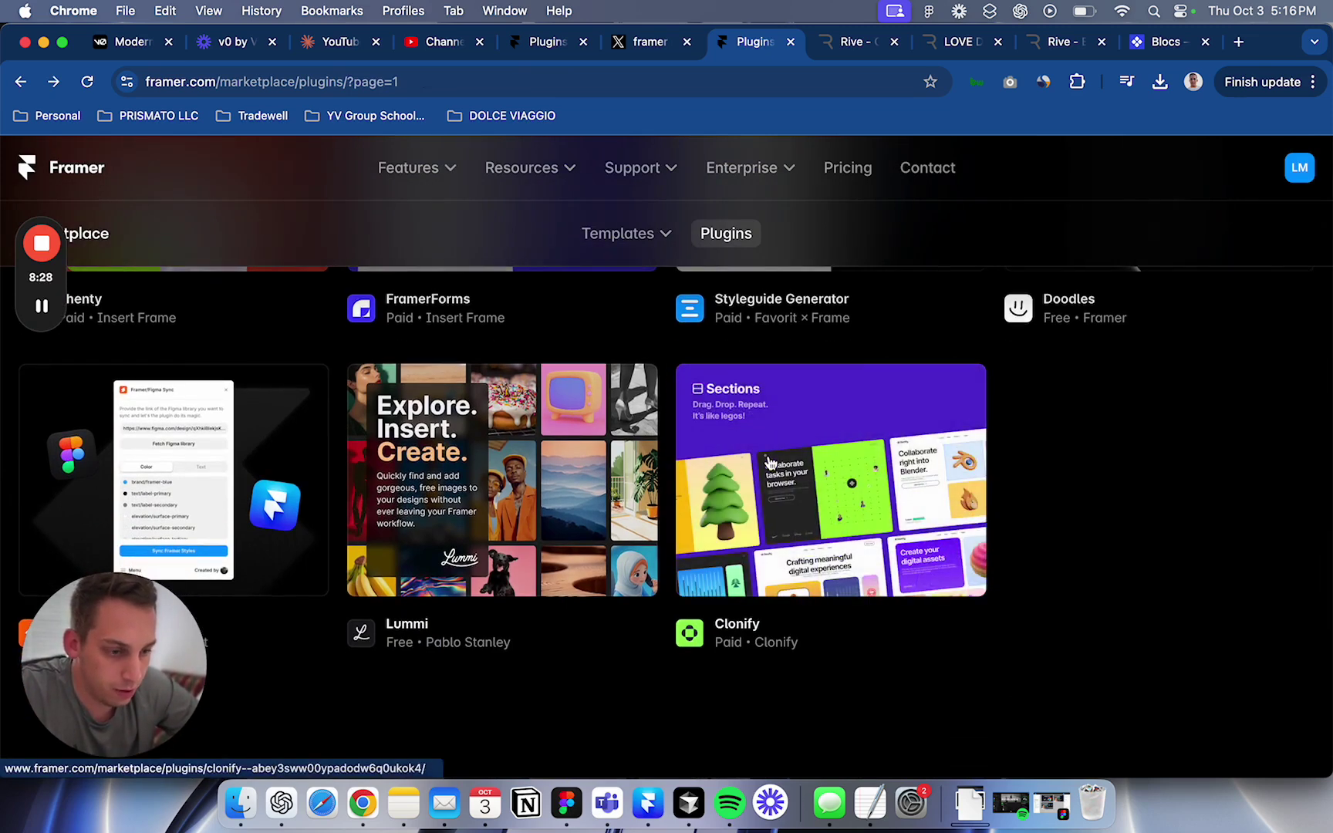
Open Clonify's plugin page, scroll its details, and expand the Open Plugin in project list.
left_click(771, 462)
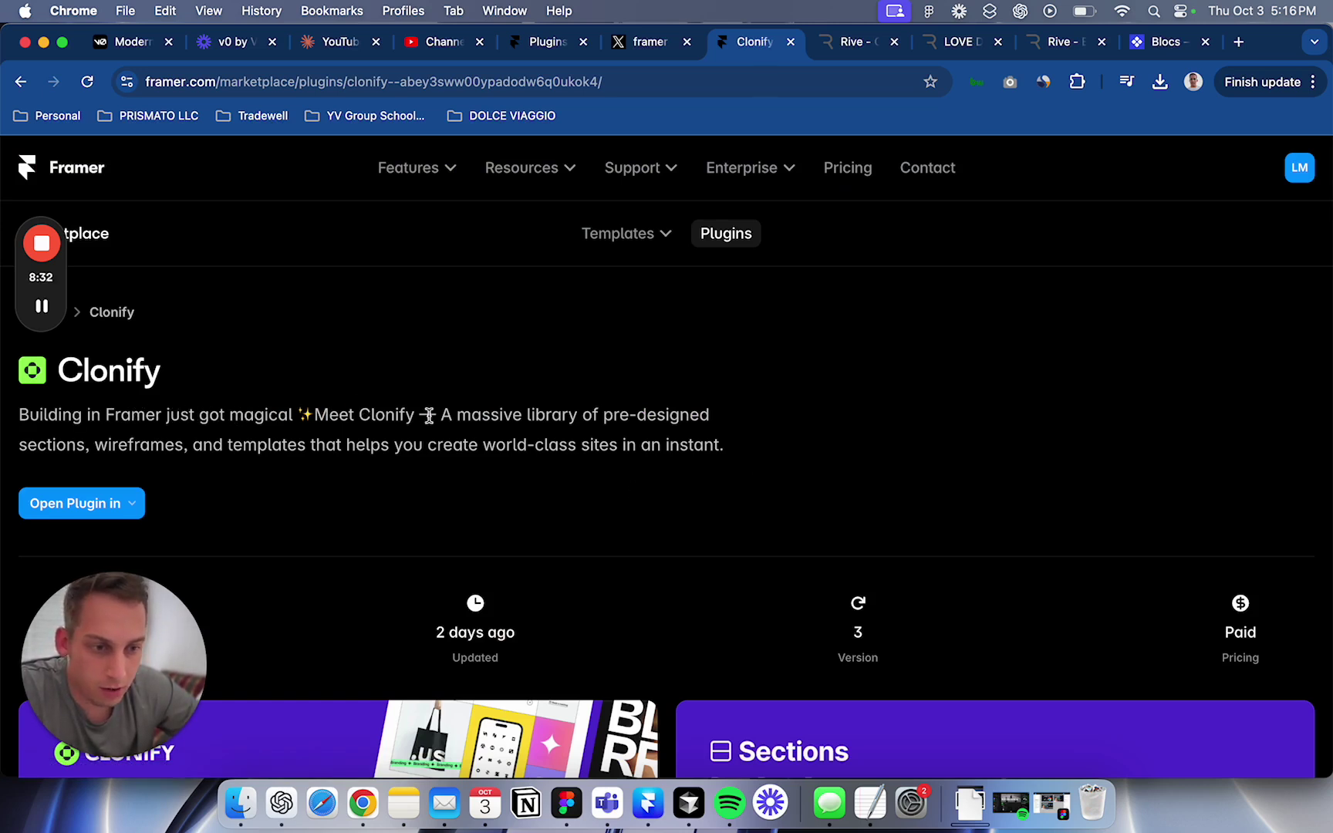
scroll(330, 455, "down", 10)
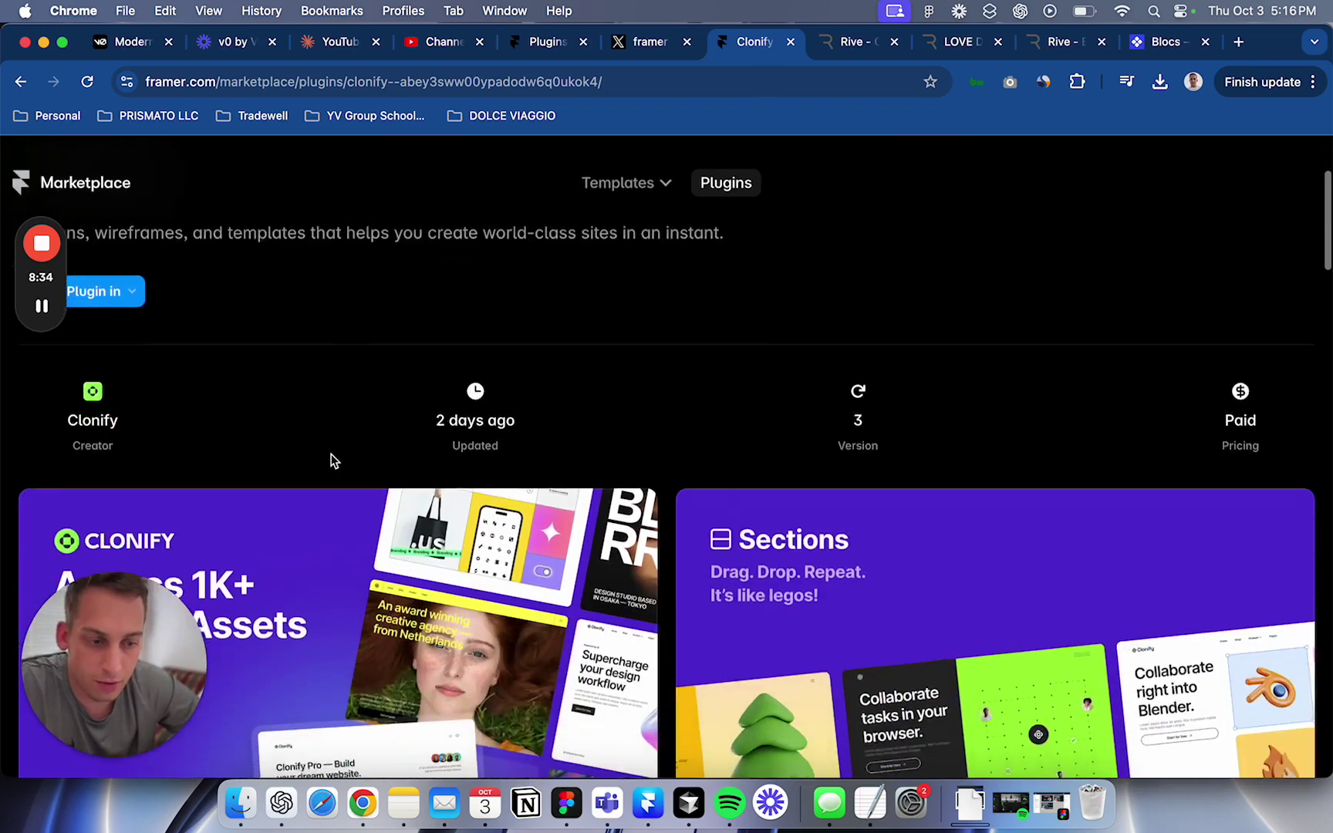
scroll(476, 544, "down", 2)
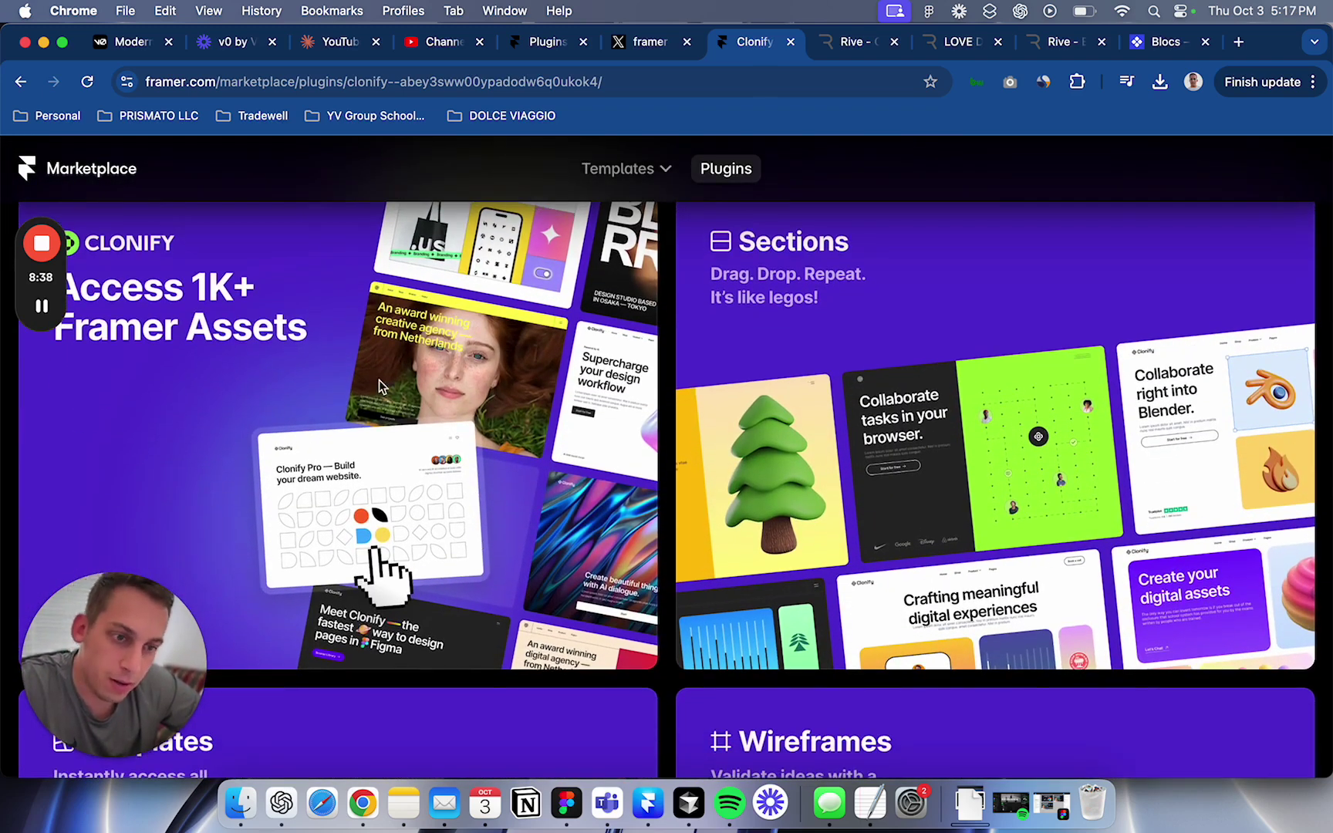
scroll(501, 399, "down", 11)
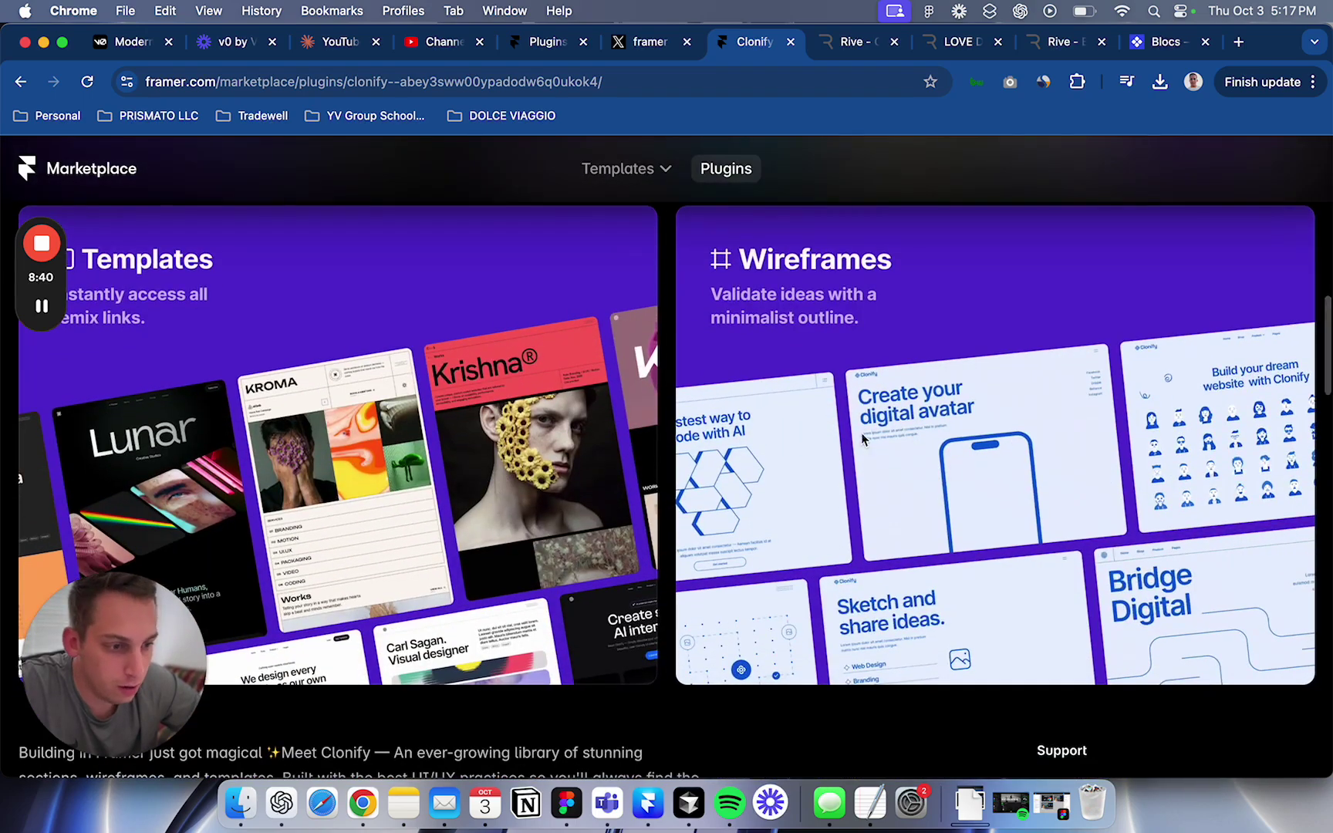
scroll(982, 493, "down", 14)
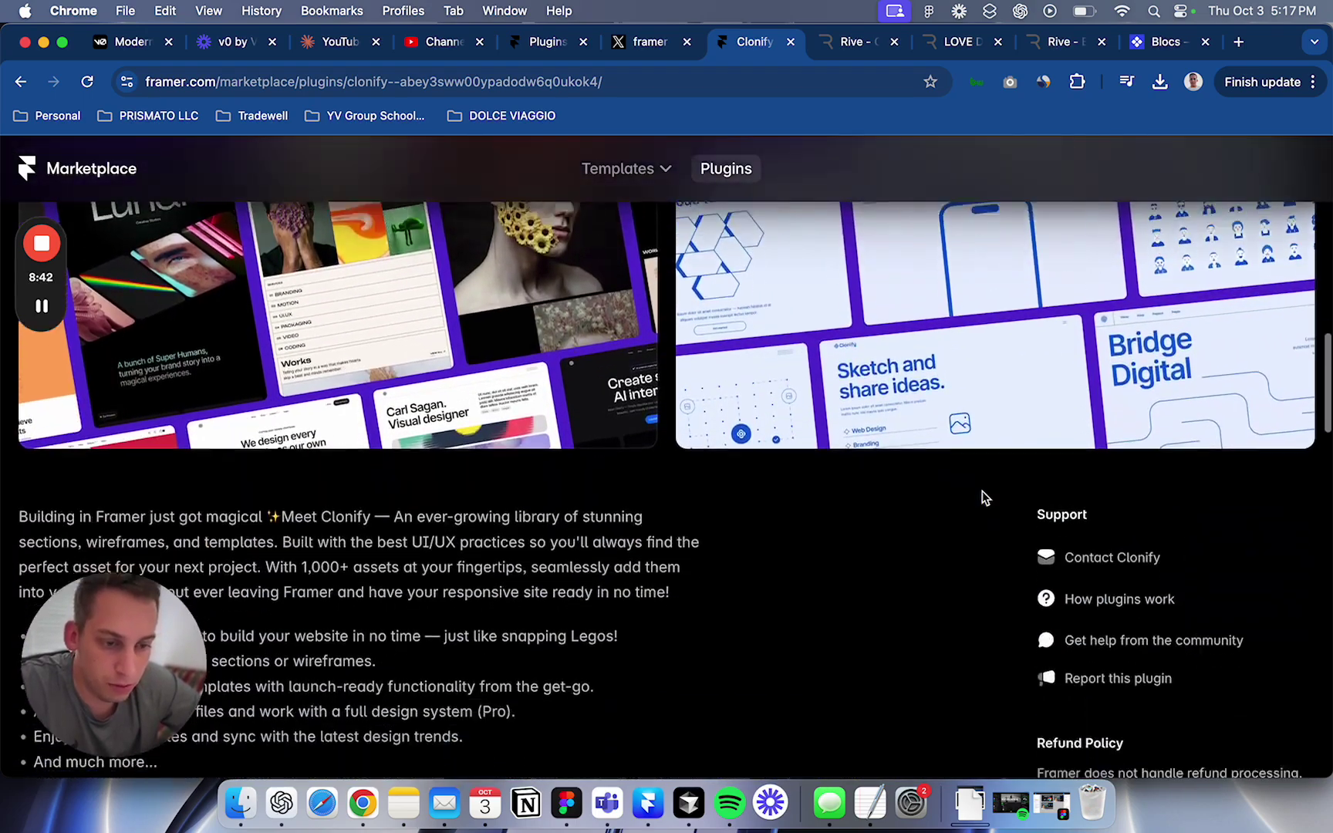
scroll(982, 494, "up", 15)
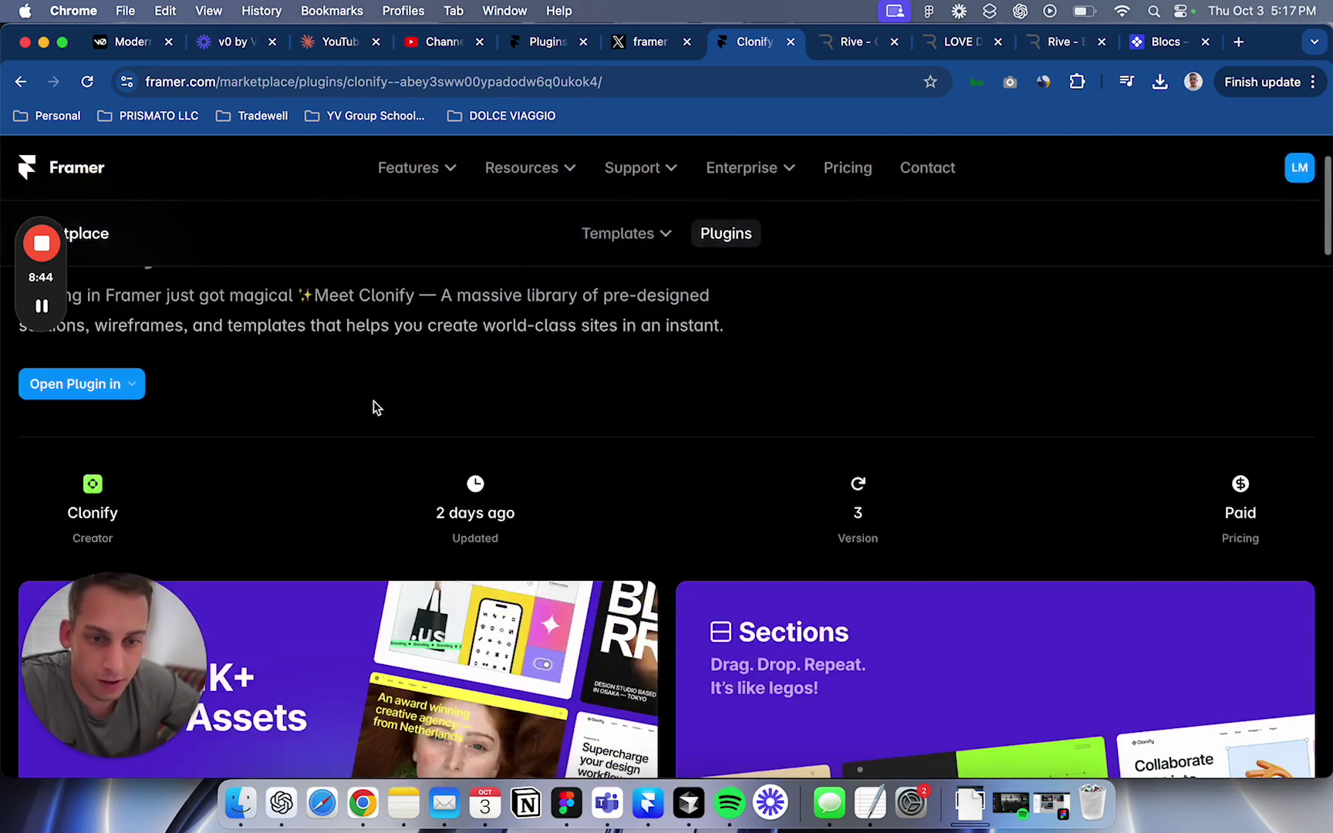
scroll(168, 377, "up", 3)
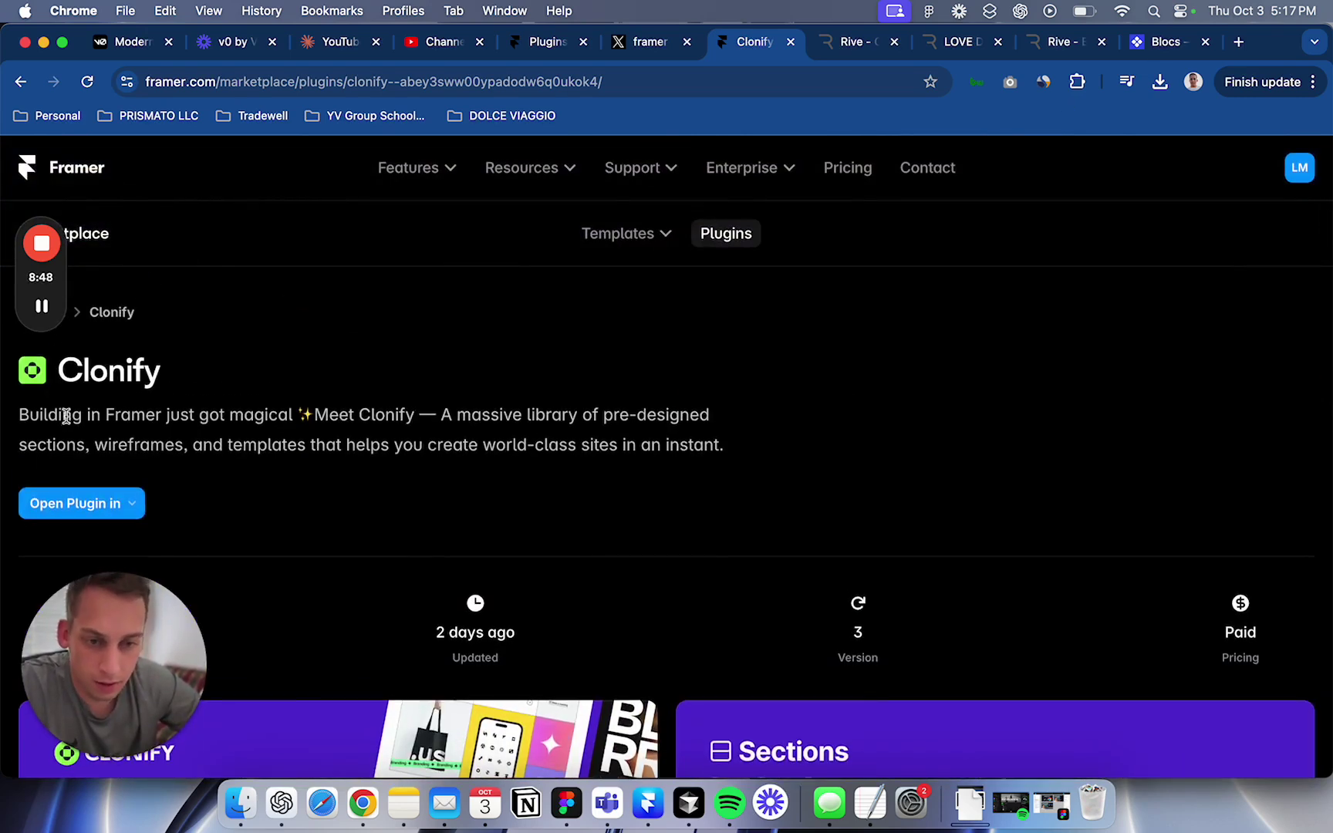
left_click(77, 503)
scroll(184, 467, "down", 3)
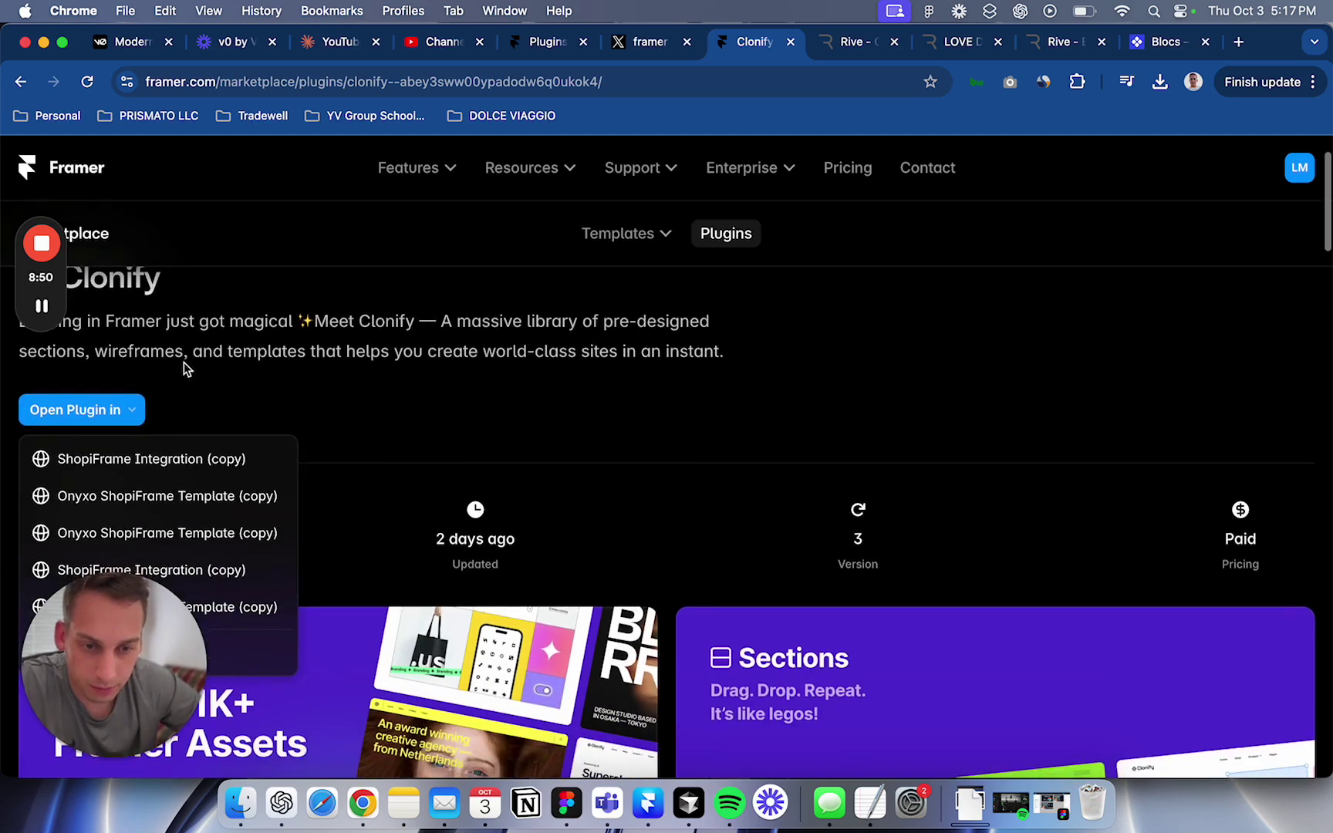
Launch Clonify from a 'clon' plugin search, move its window aside, and filter to Free sections.
left_click(651, 805)
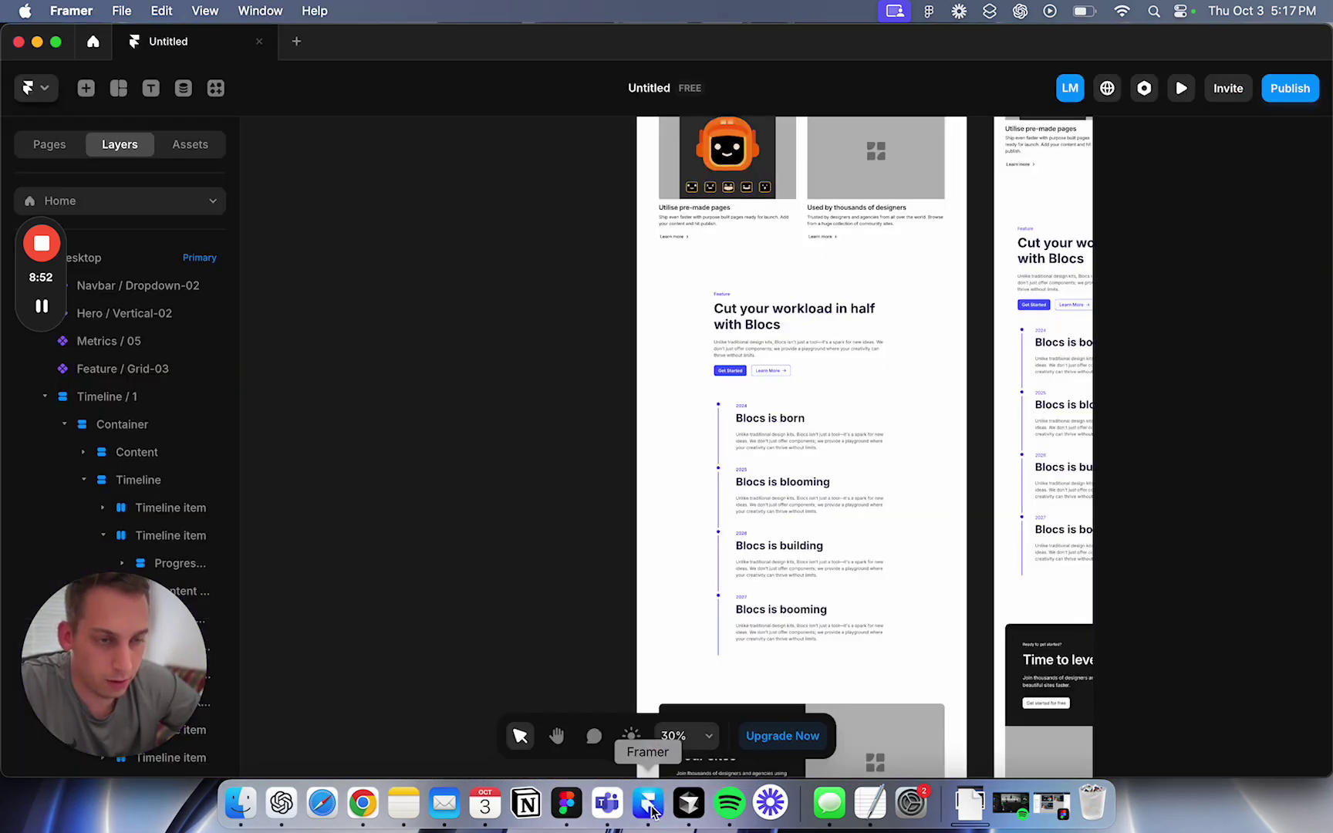
left_click(214, 89)
type("c")
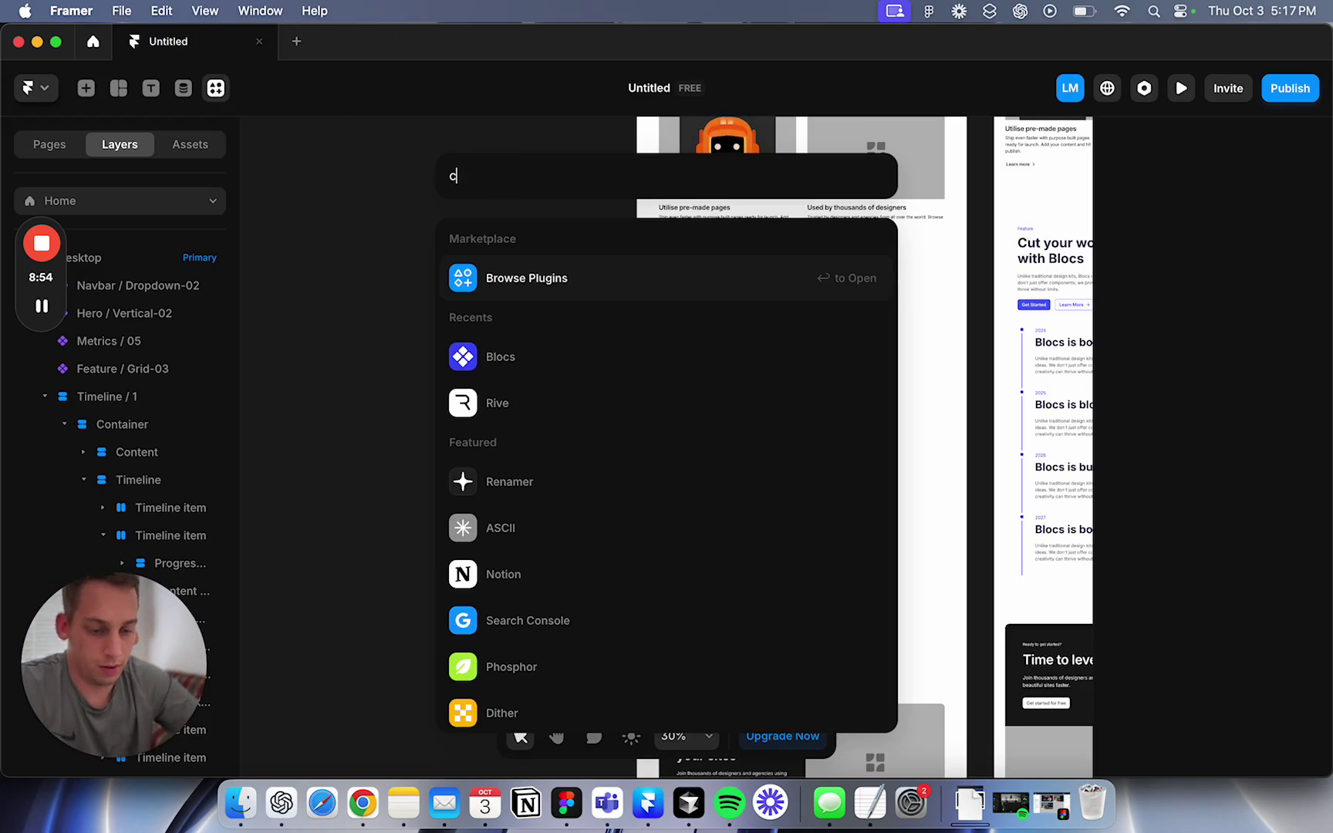
type("lonify")
left_click(528, 278)
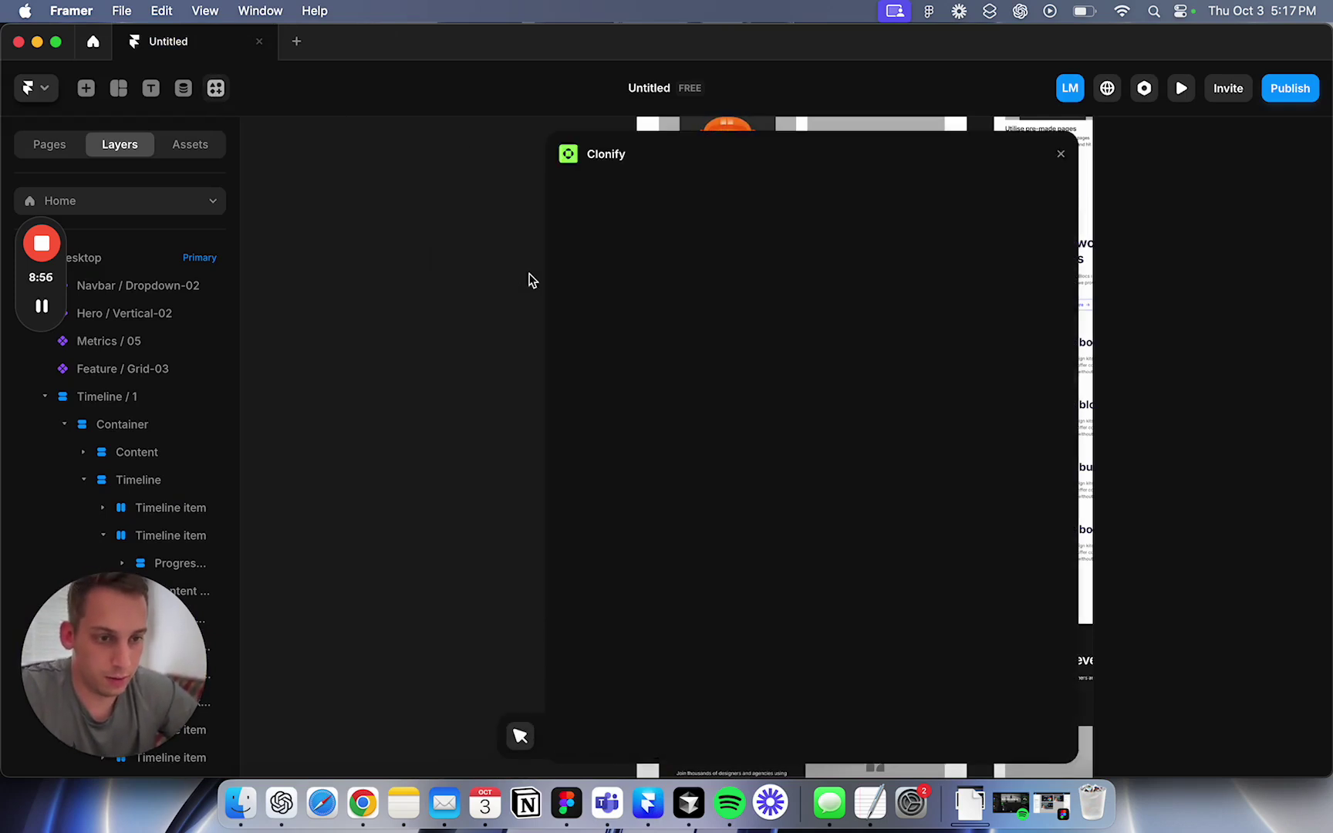
left_click_drag(837, 154, 583, 152)
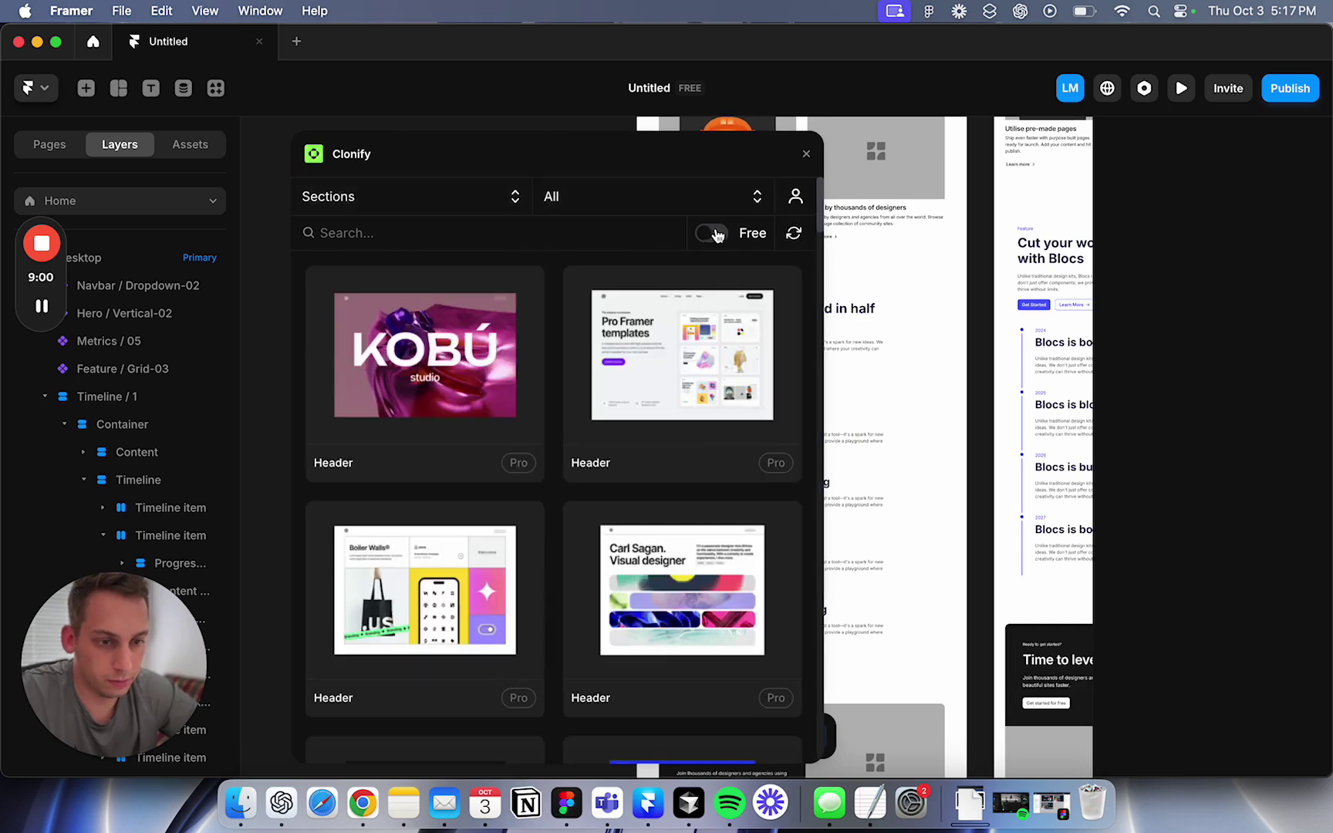
left_click(704, 235)
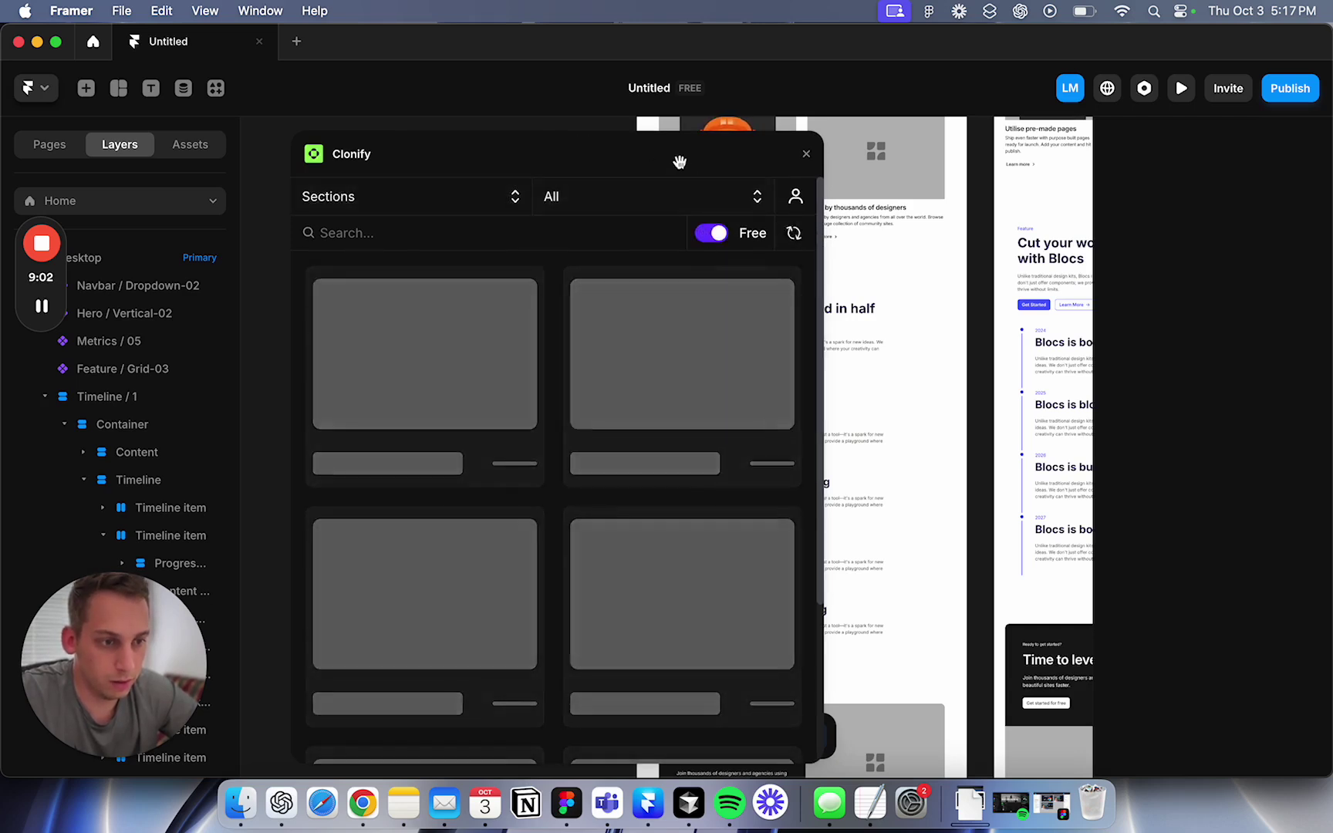
left_click_drag(638, 154, 565, 151)
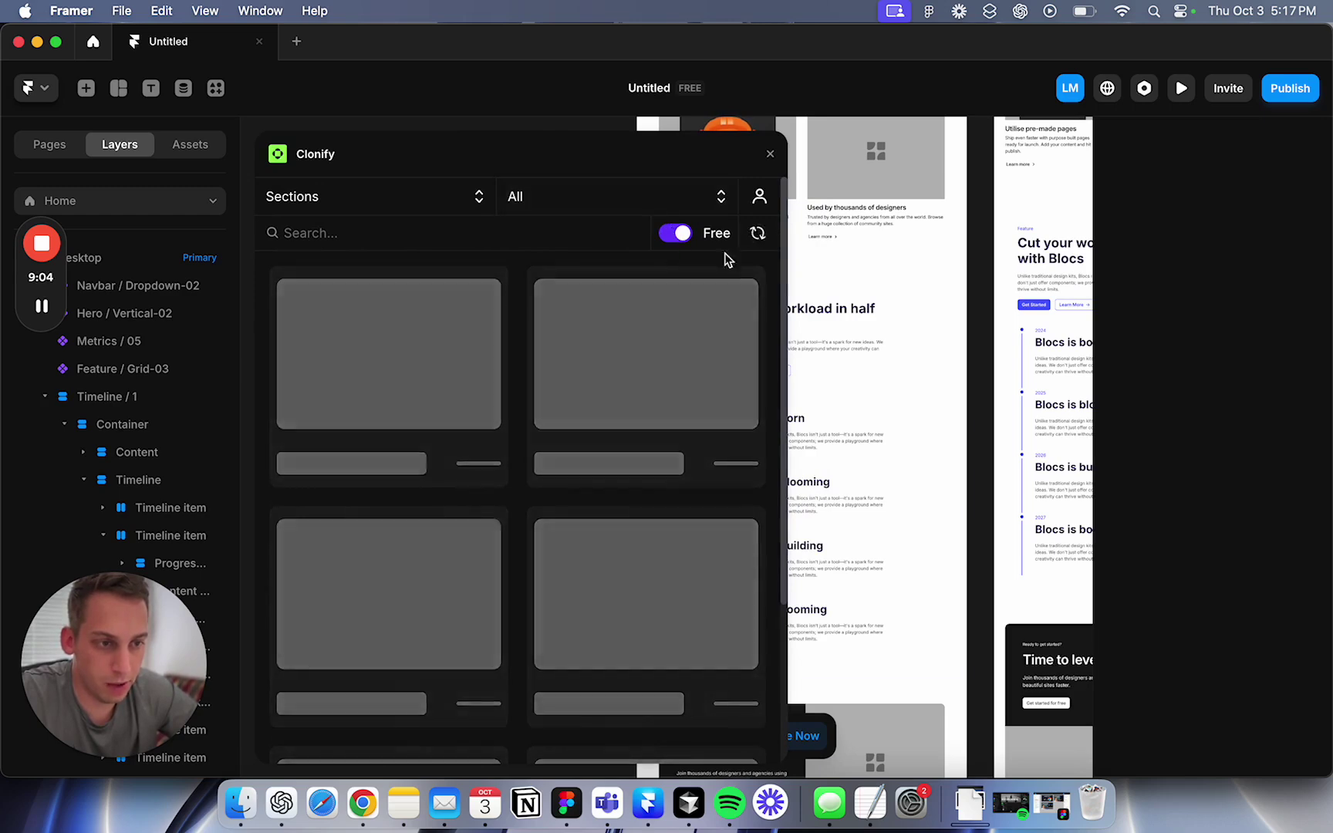
scroll(901, 306, "right", 5)
scroll(901, 307, "left", 5)
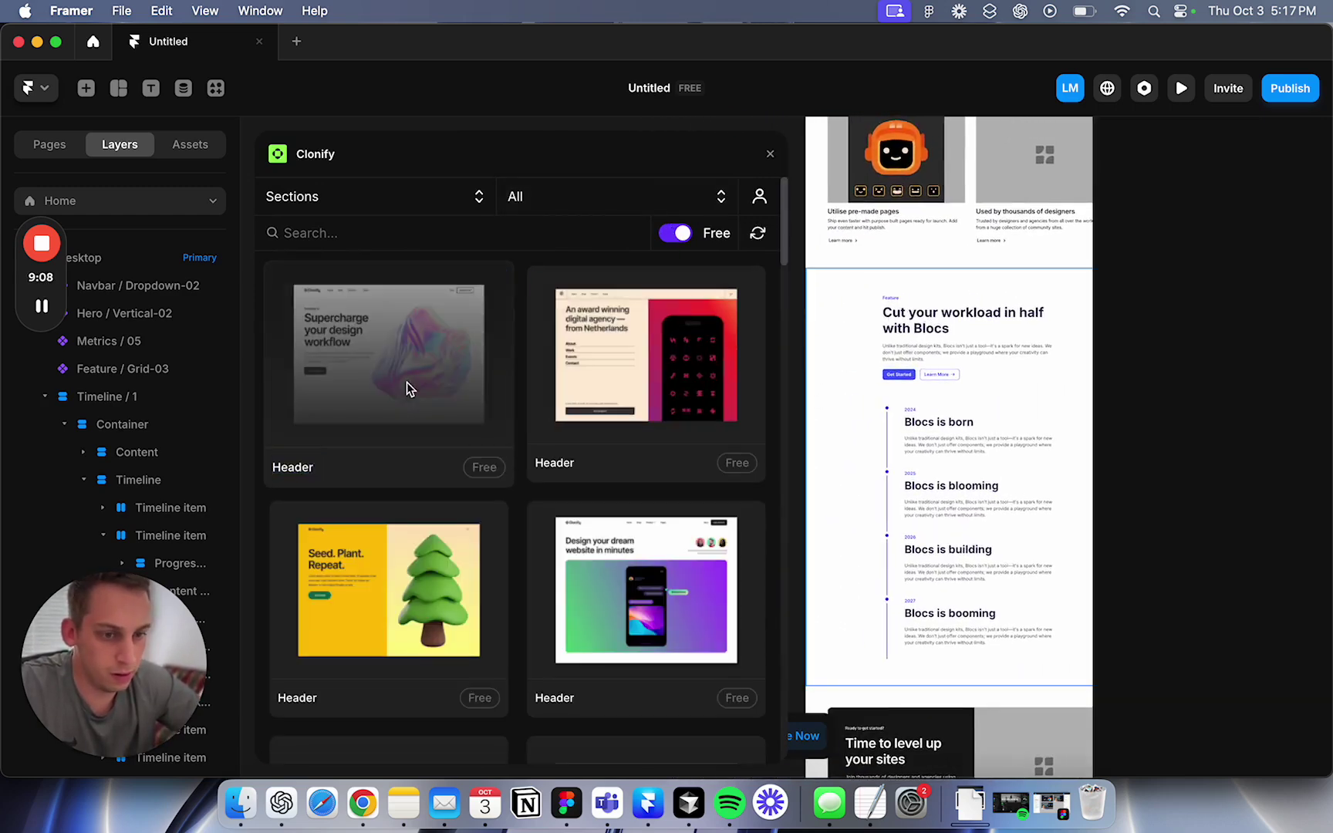
Preview the free 'Supercharge your design workflow' header and insert it into the page after signing in.
left_click(408, 385)
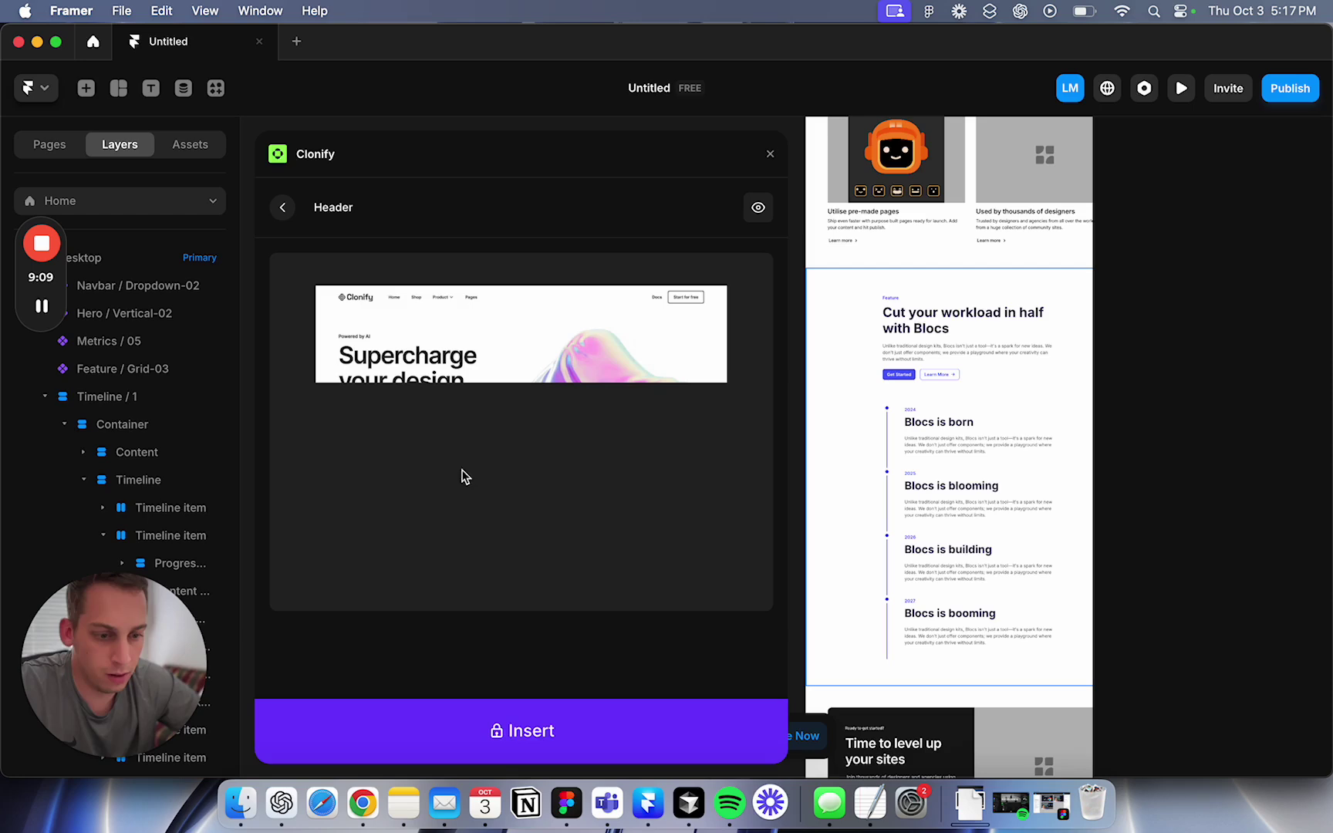
left_click(292, 204)
left_click(675, 234)
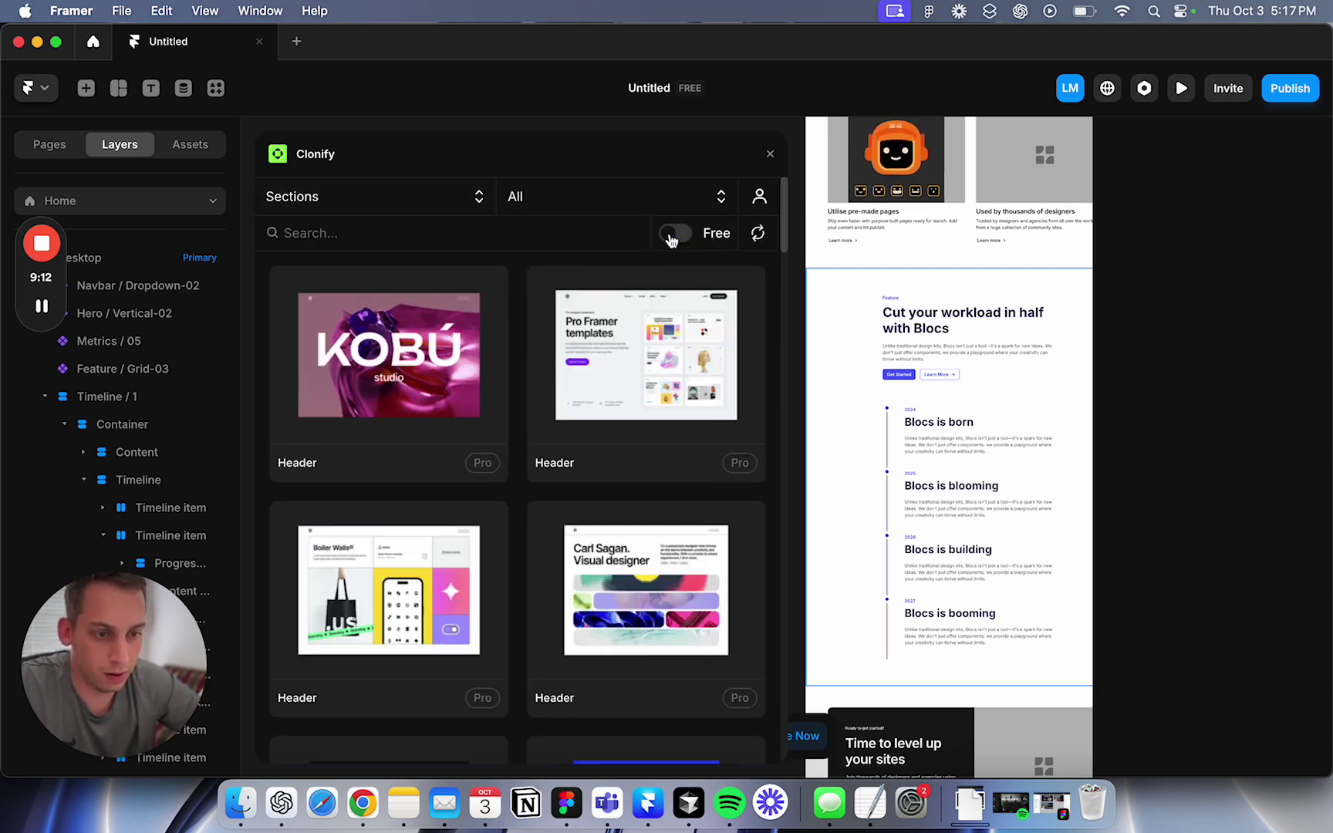
left_click(669, 235)
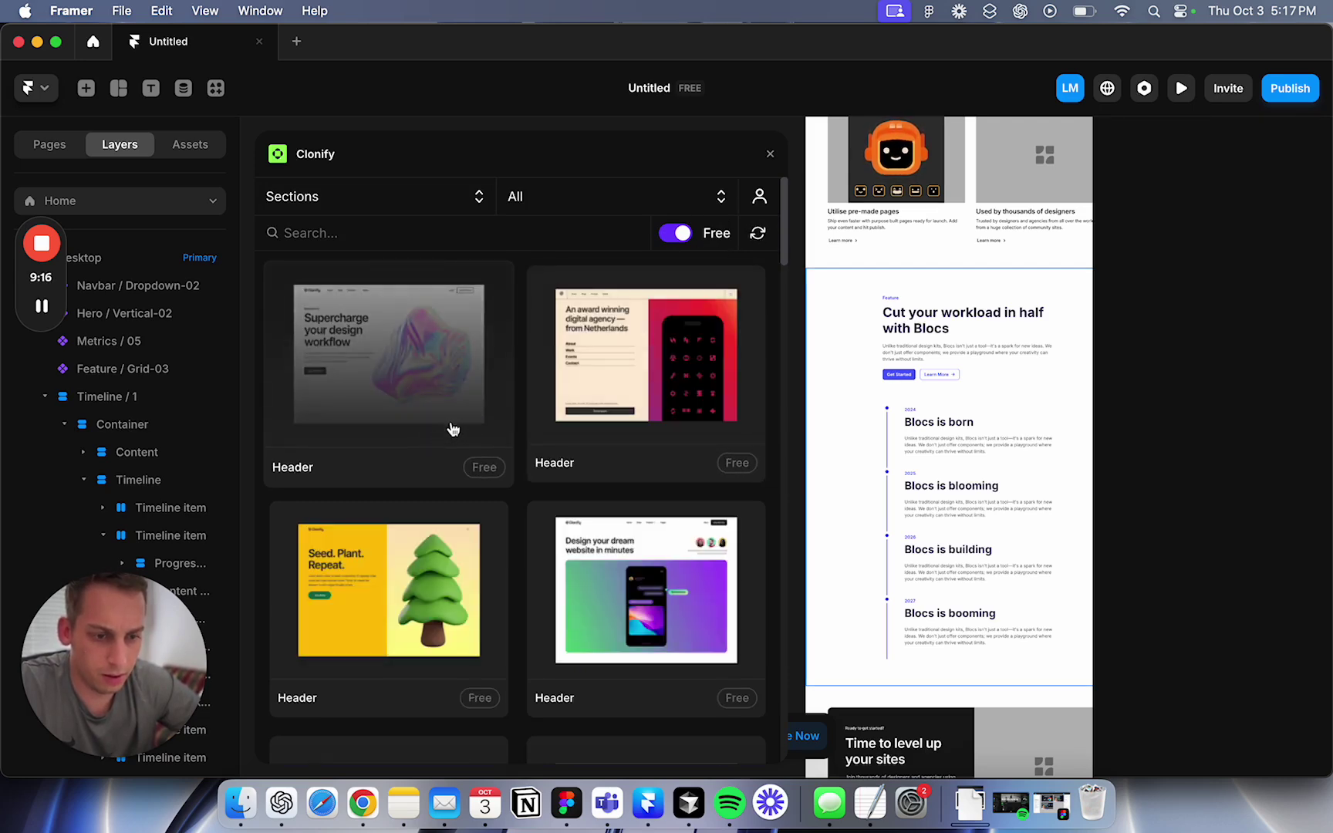
left_click(453, 429)
left_click(546, 746)
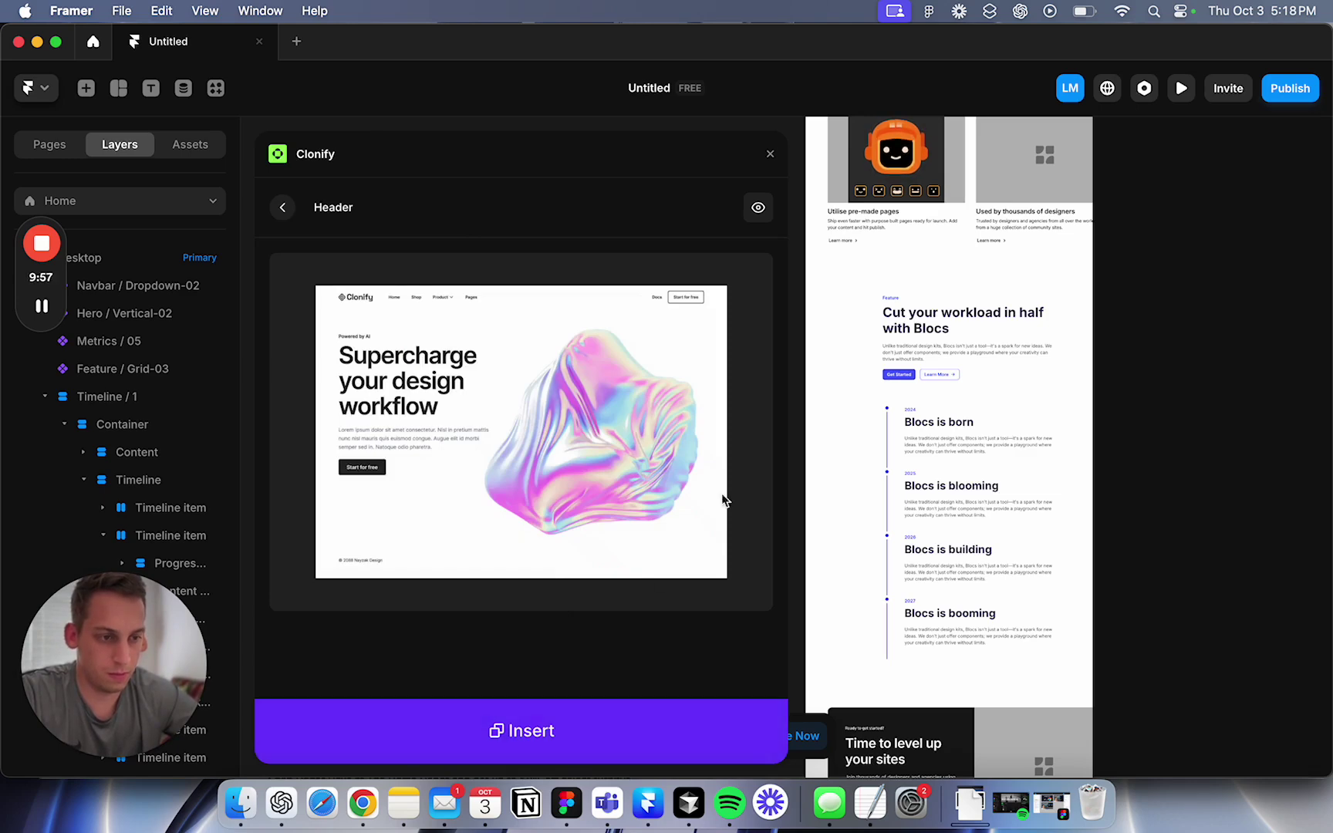
left_click(619, 743)
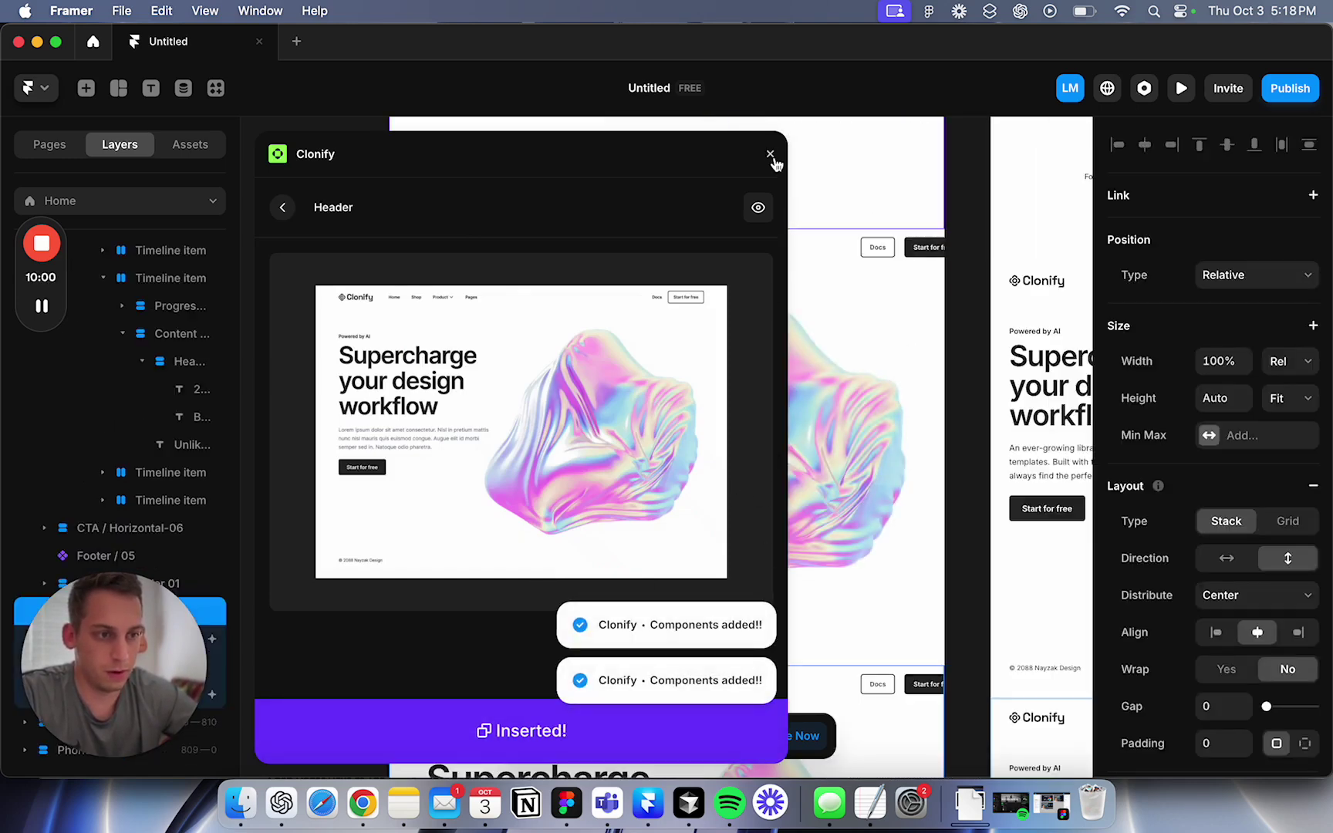
Close Clonify and inspect the inserted header's desktop, phone and tablet versions.
left_click(771, 155)
scroll(658, 461, "down", 6)
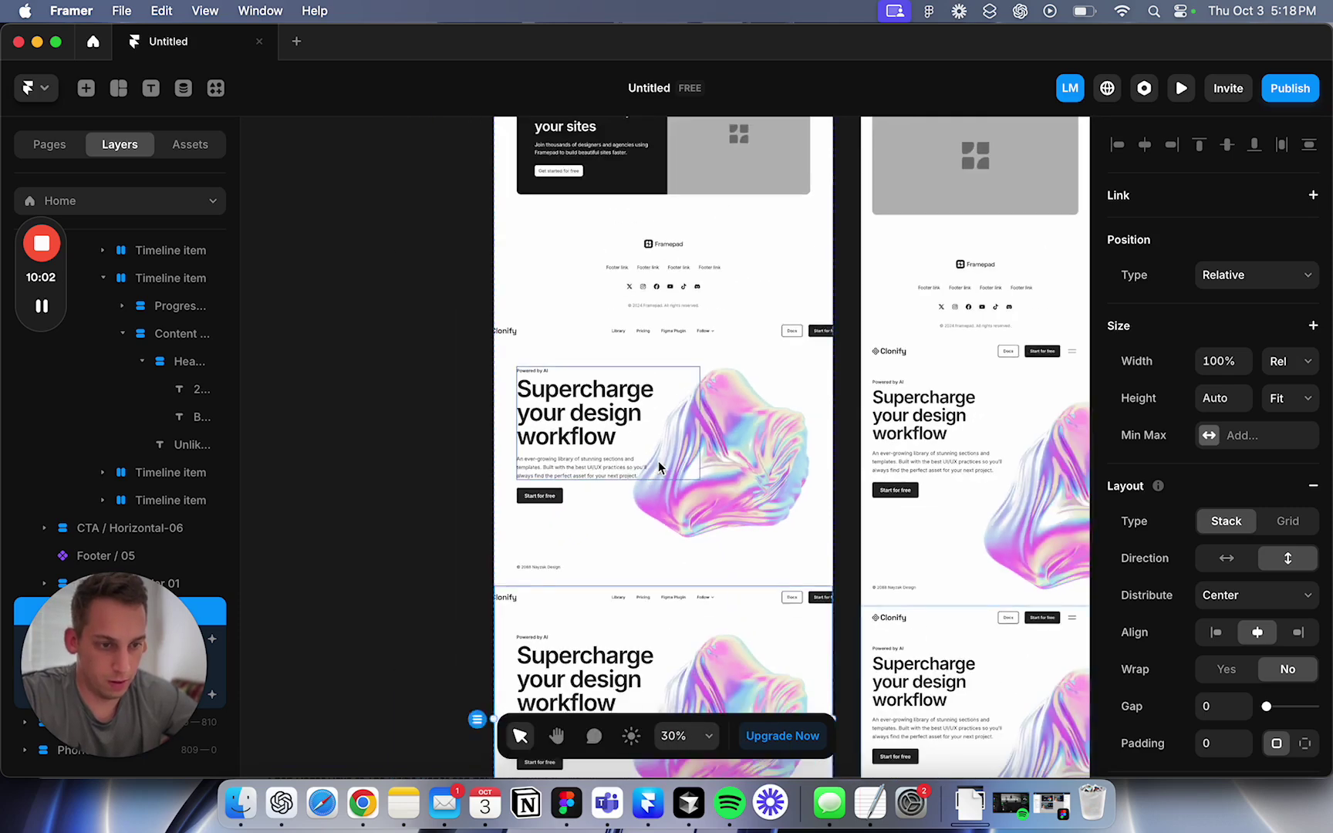
left_click(543, 347)
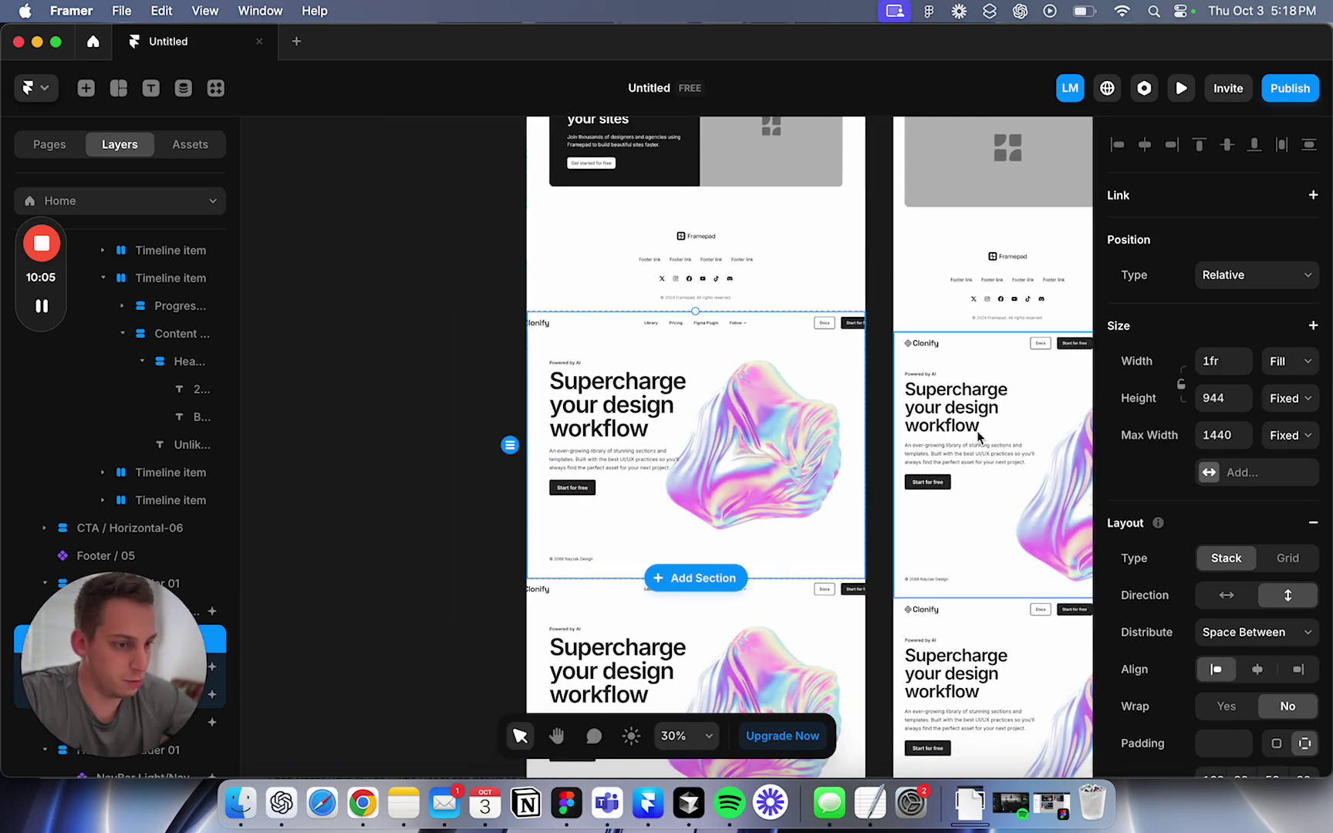
scroll(787, 472, "right", 5)
scroll(788, 472, "down", 3)
scroll(788, 473, "right", 3)
left_click(847, 511)
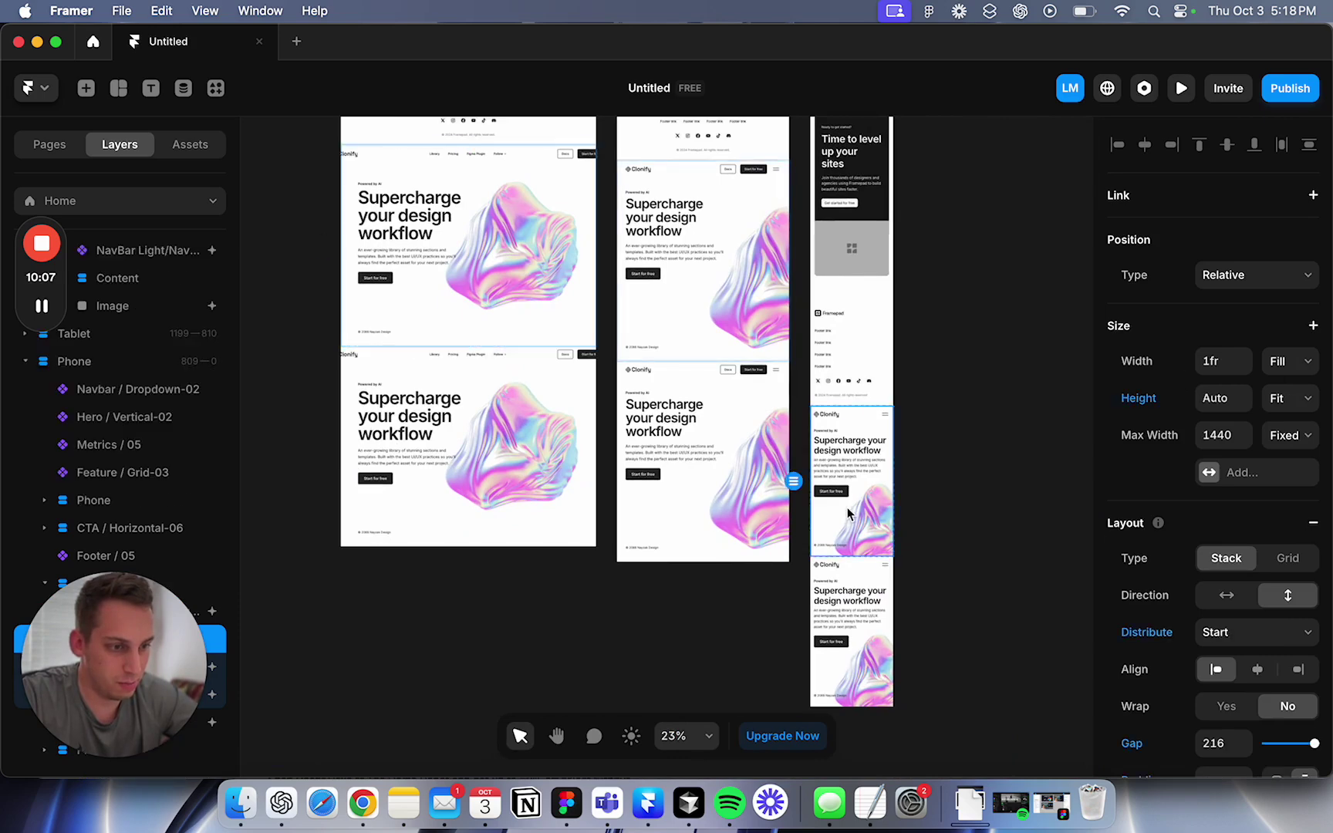
left_click(685, 284)
left_click(452, 203)
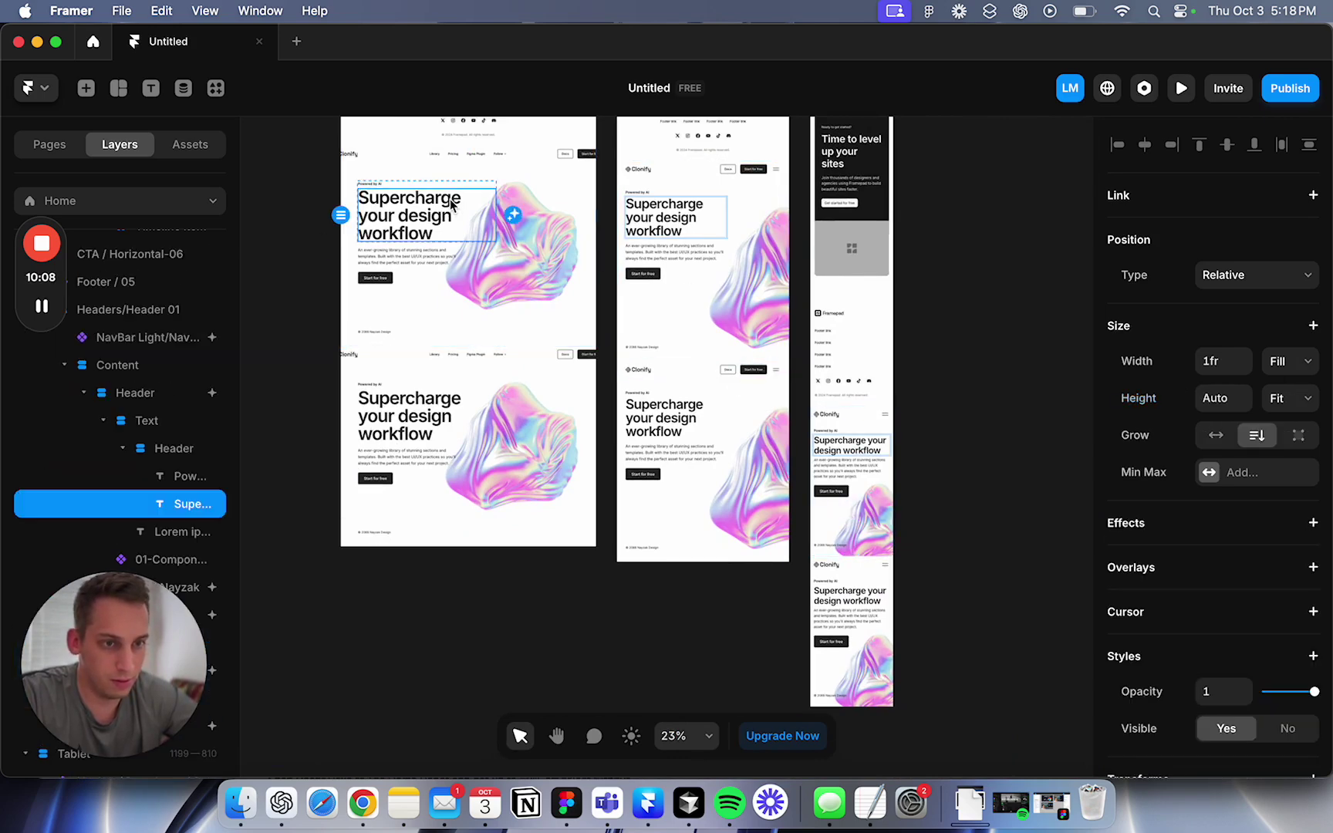
Select the header's NavBar and preview its variant options, keeping Desktop.
left_click(405, 152)
scroll(1226, 571, "down", 8)
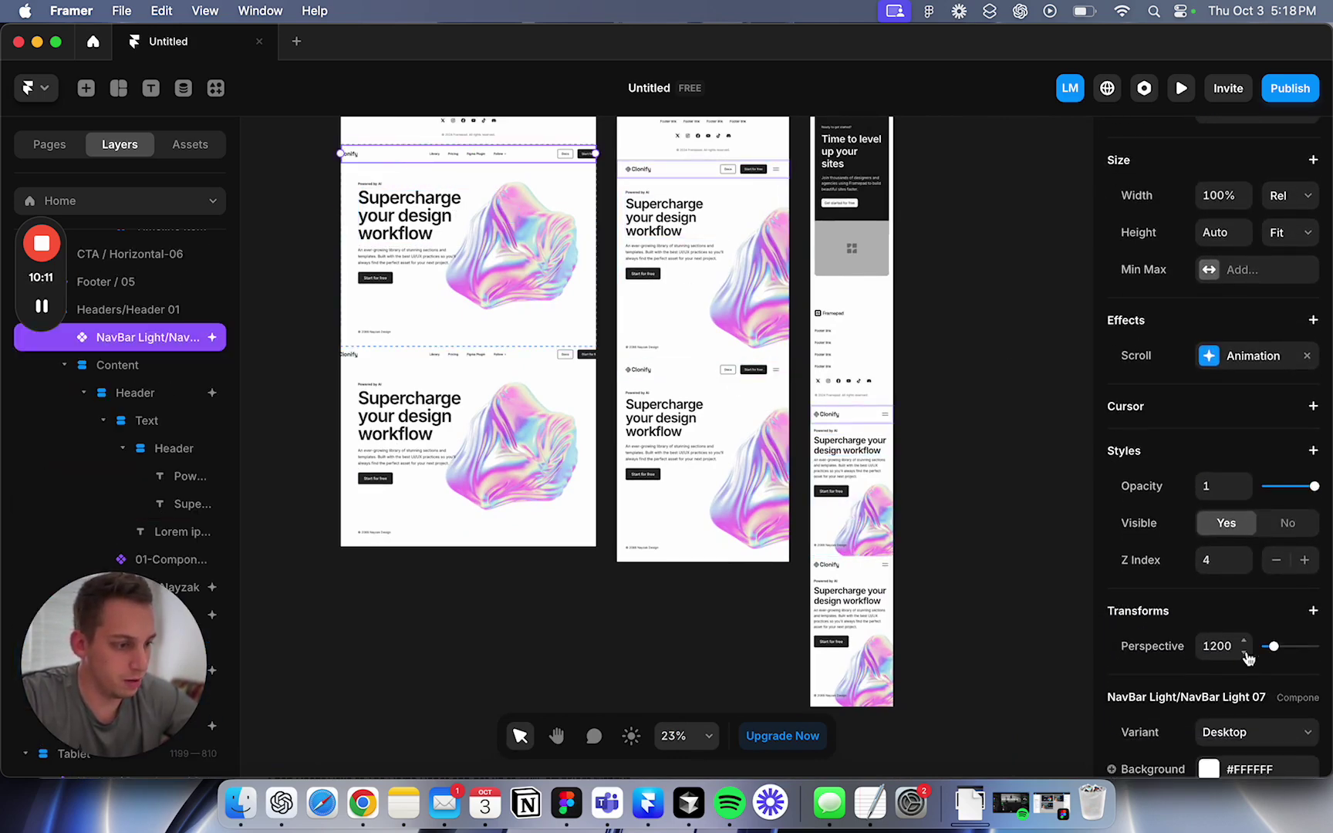
left_click(1244, 685)
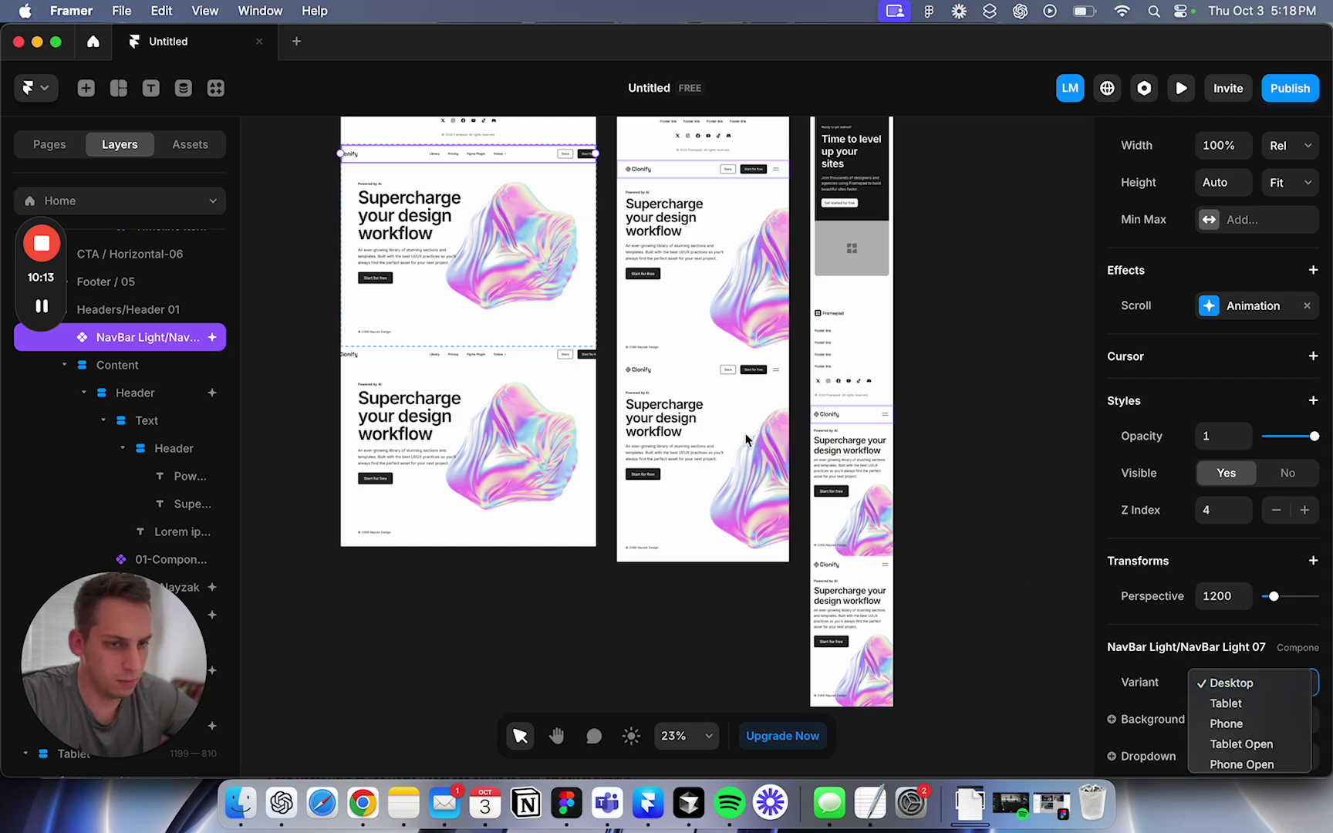
key("Escape")
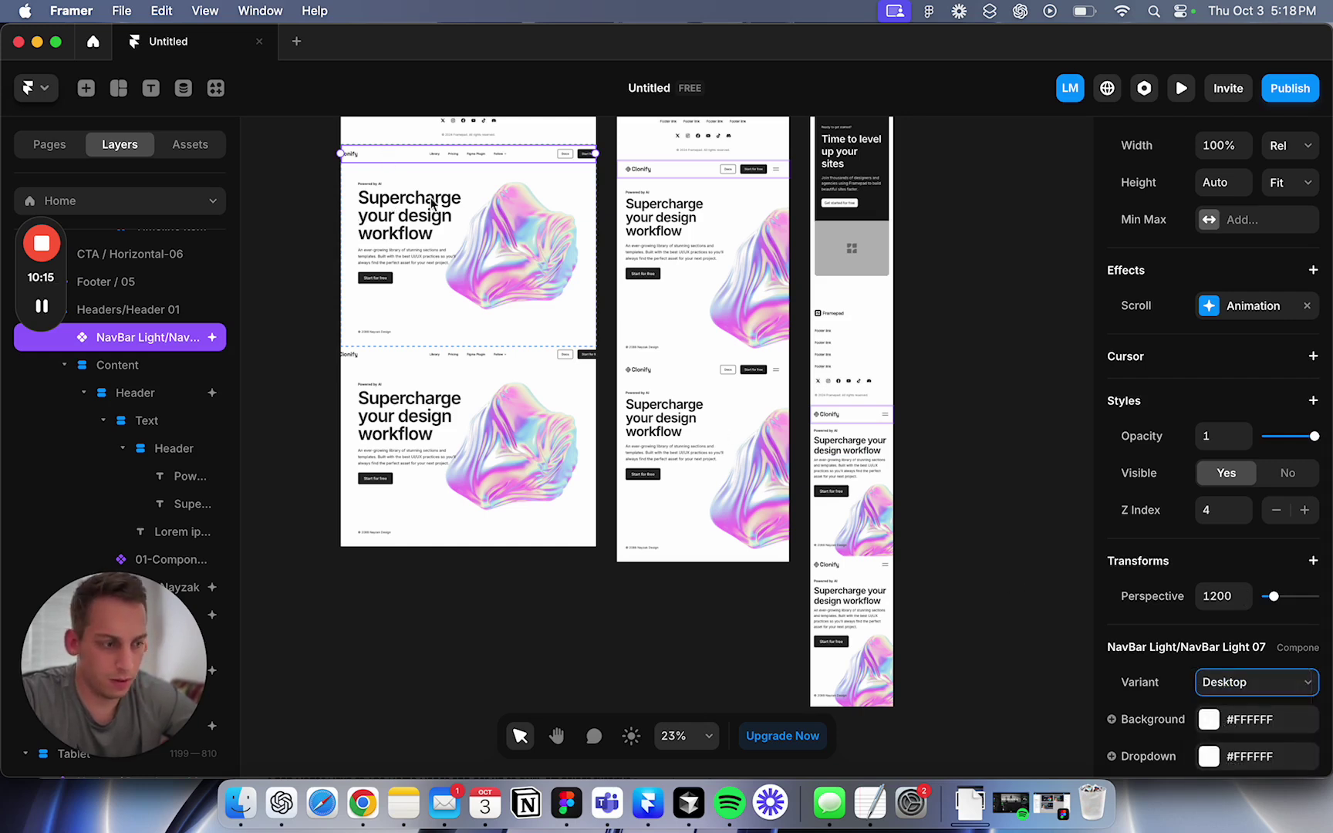
scroll(1128, 536, "down", 3)
scroll(420, 213, "up", 5)
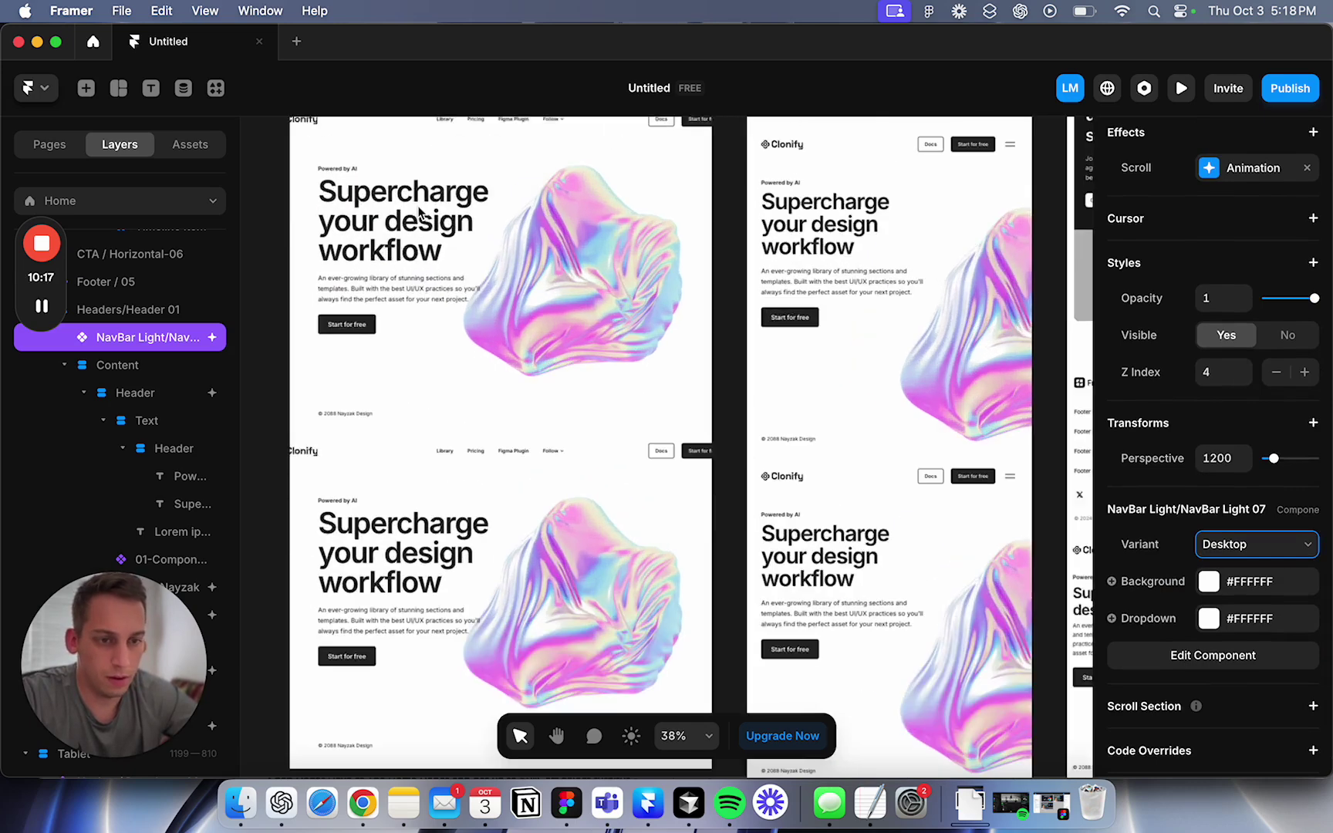
scroll(357, 156, "up", 3)
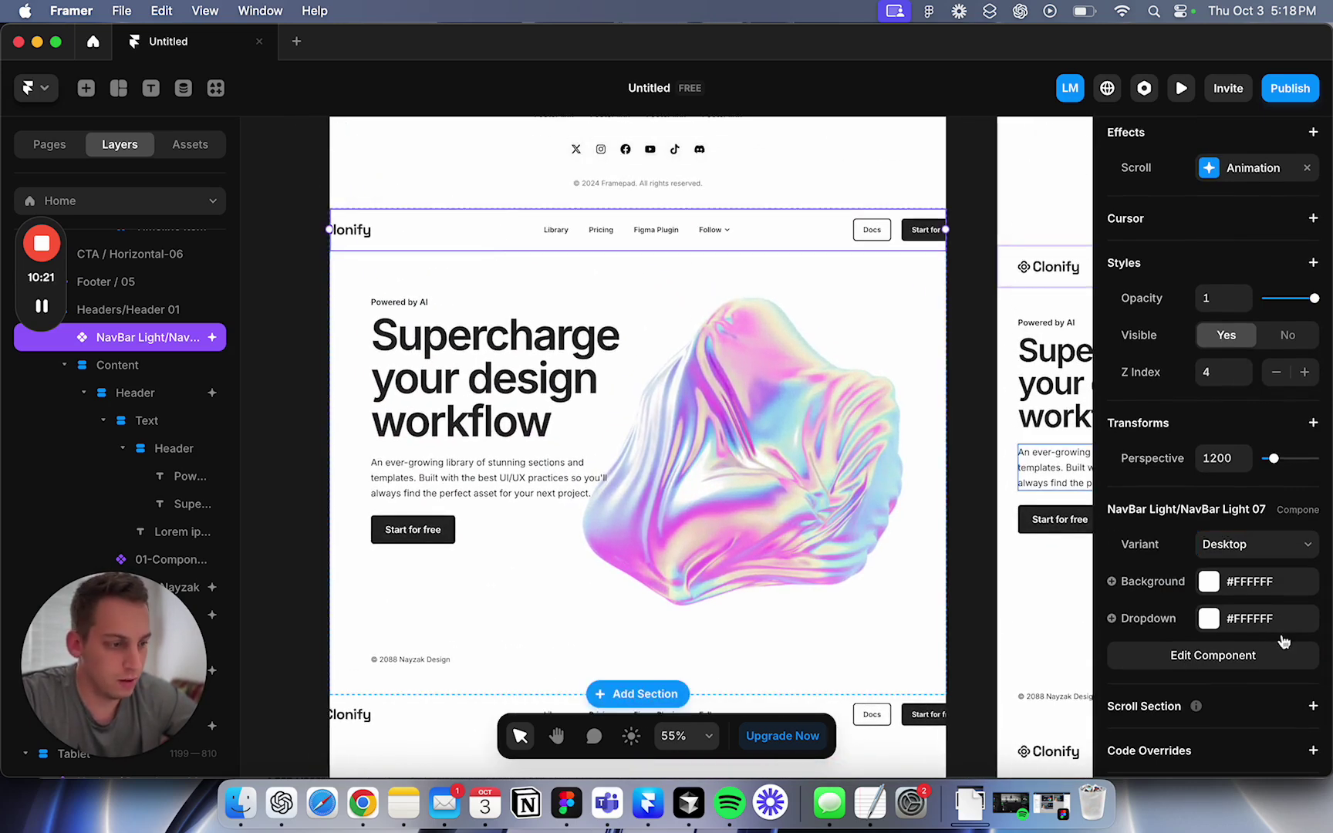
scroll(1279, 634, "down", 1)
Switch the NavBar variant to Tablet, then back to Desktop.
left_click(1284, 493)
left_click(1273, 512)
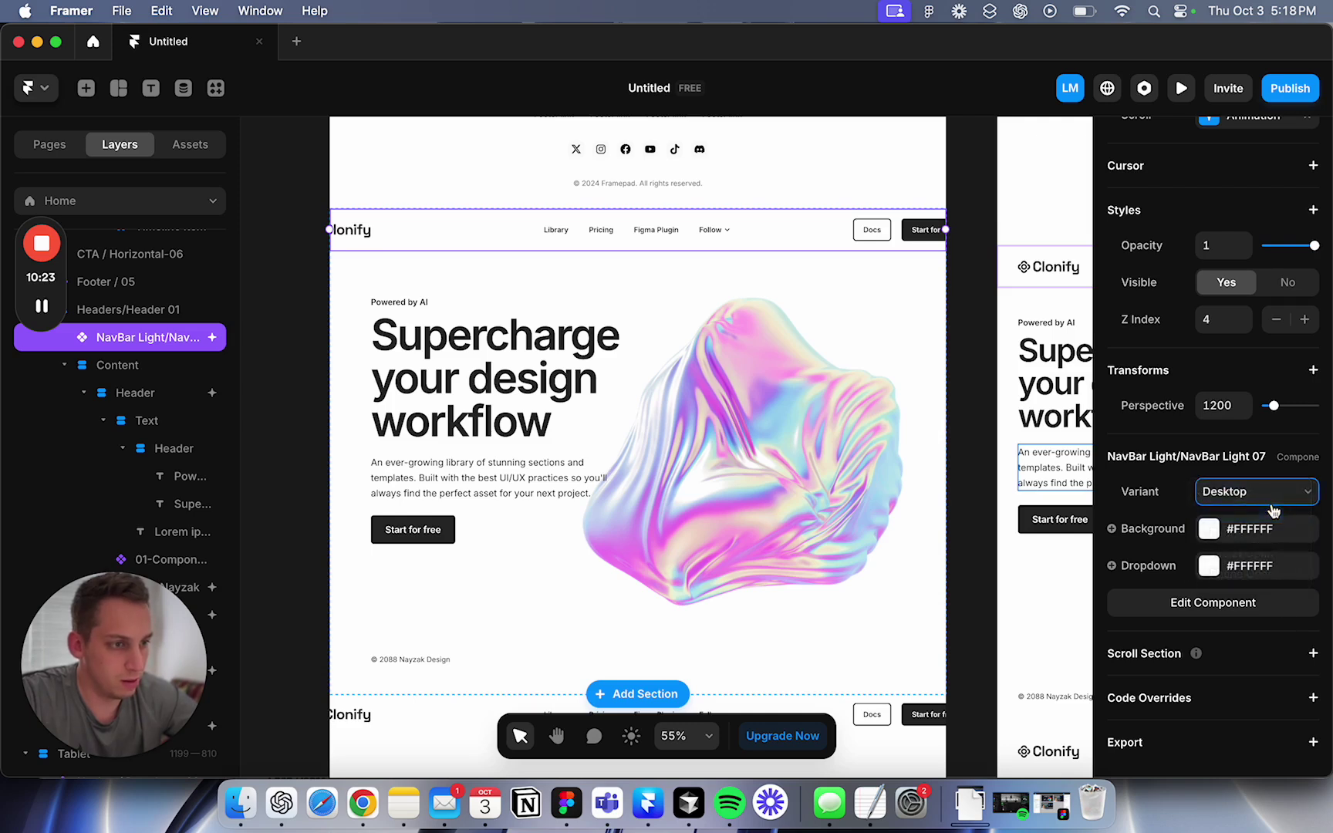
left_click(1232, 488)
left_click(1236, 474)
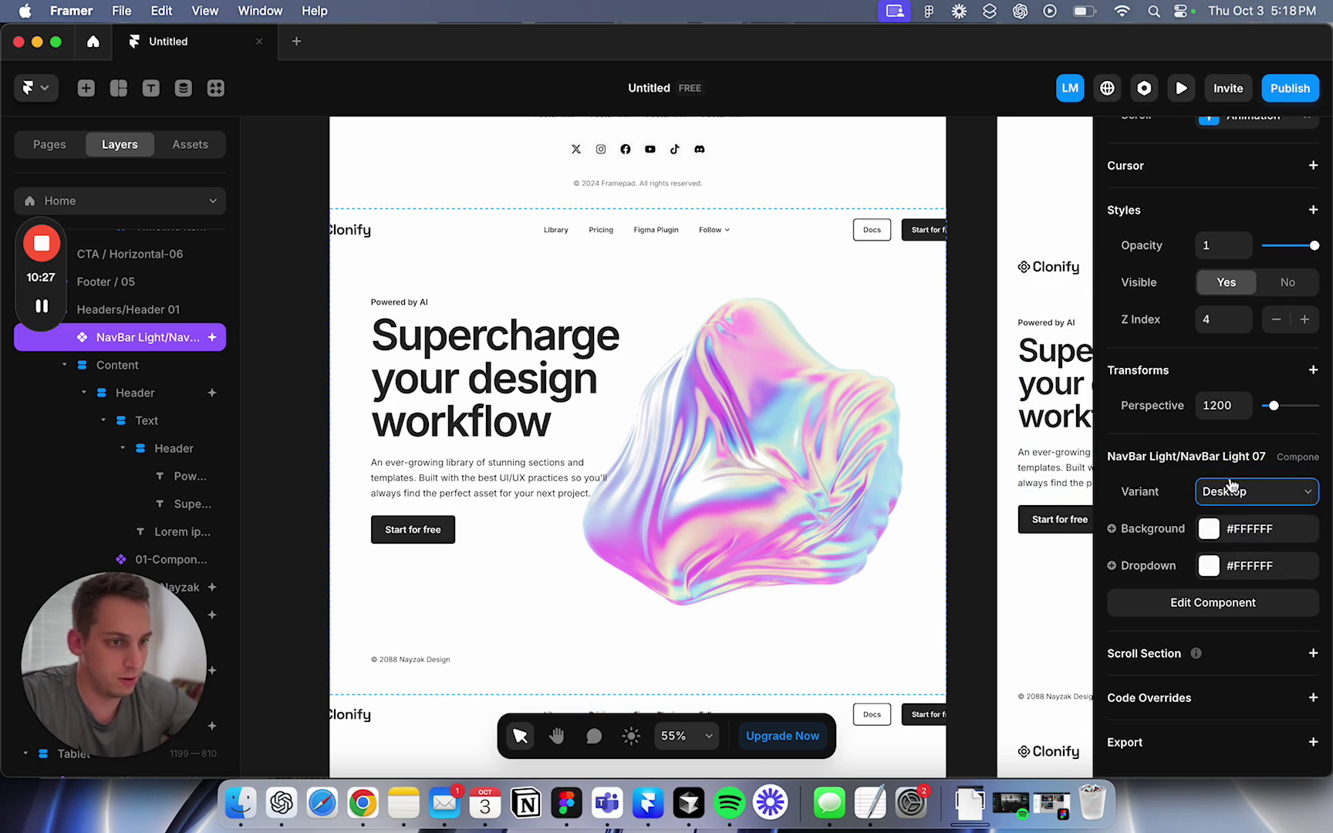
Dismiss the Edit Component prompt and delete the duplicate second Headers/Header 01 section.
double_click(744, 224)
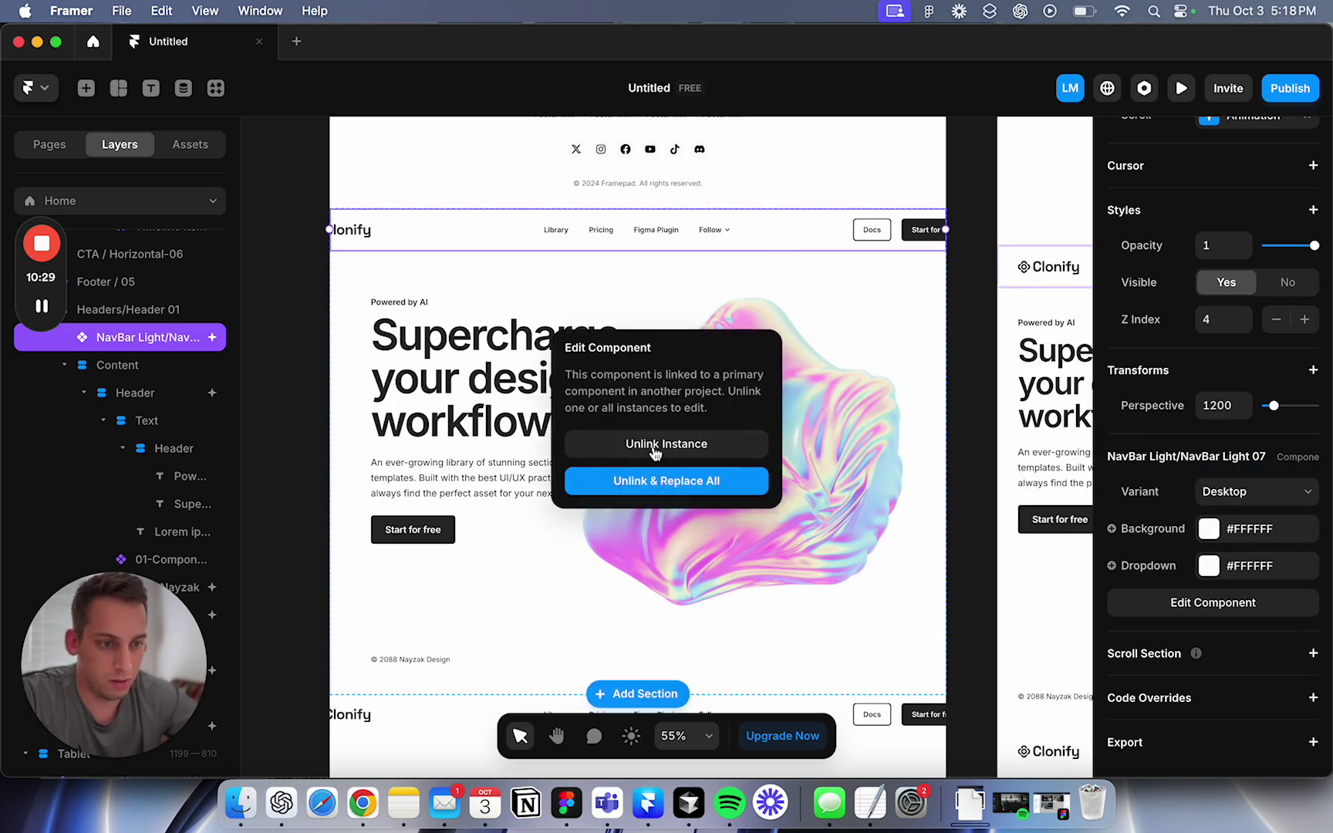
left_click(456, 403)
scroll(454, 397, "down", 5)
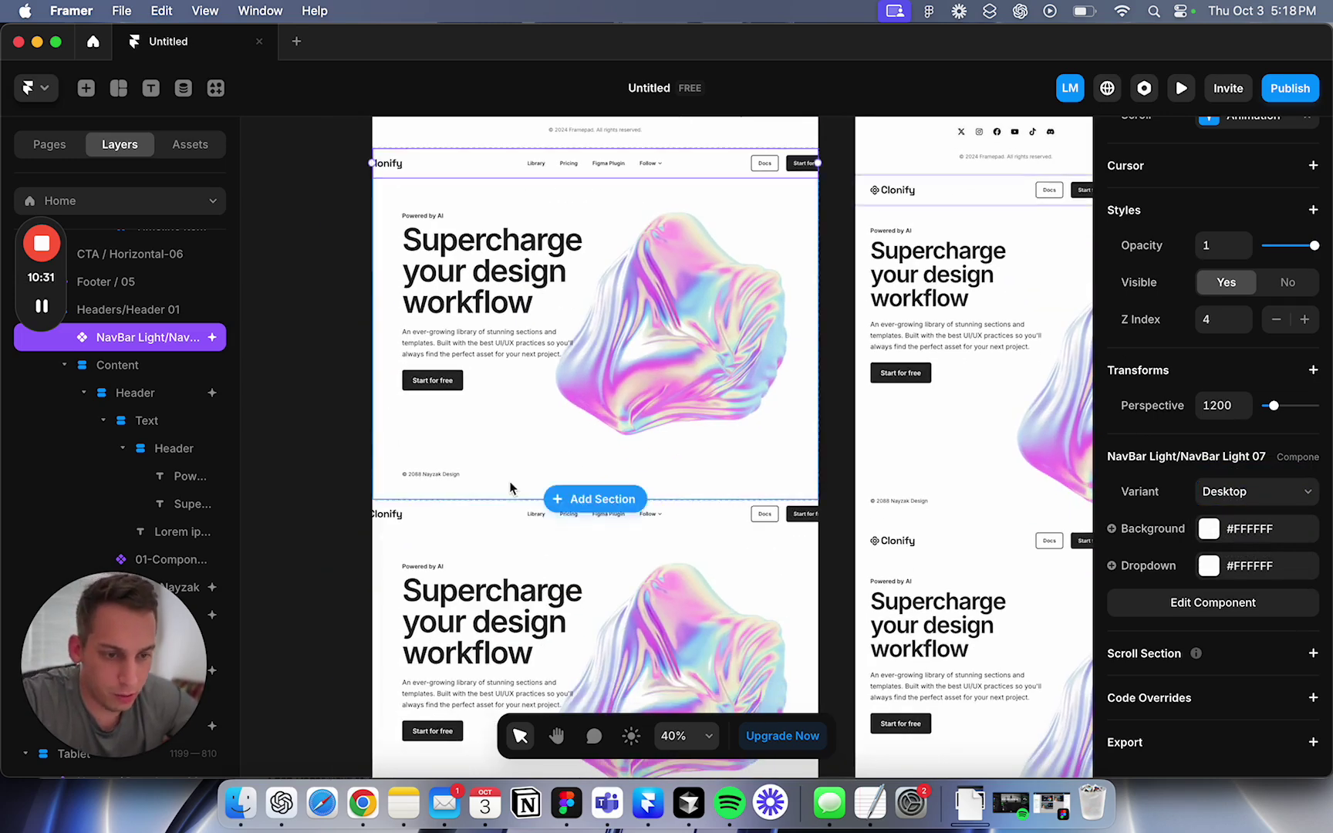
left_click(483, 532)
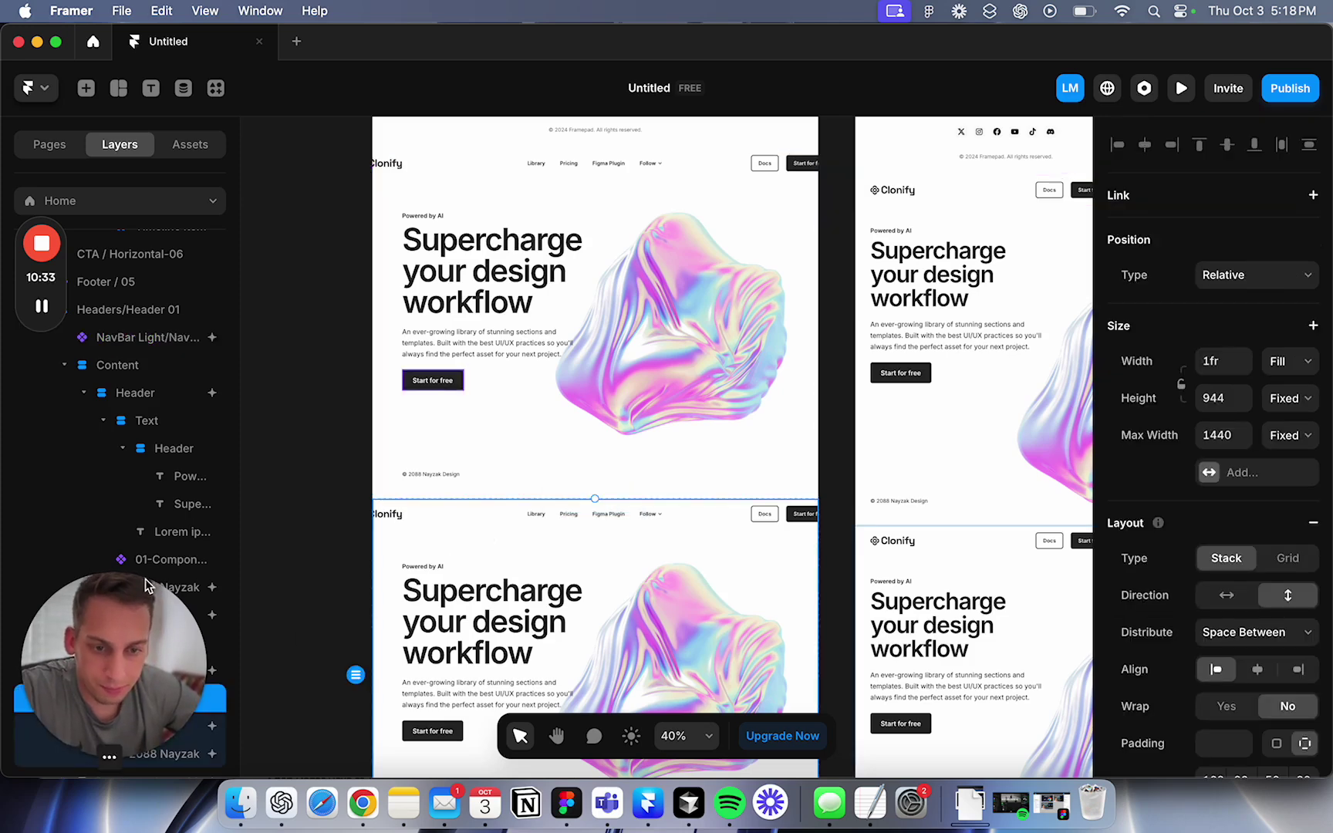
left_click_drag(145, 580, 343, 325)
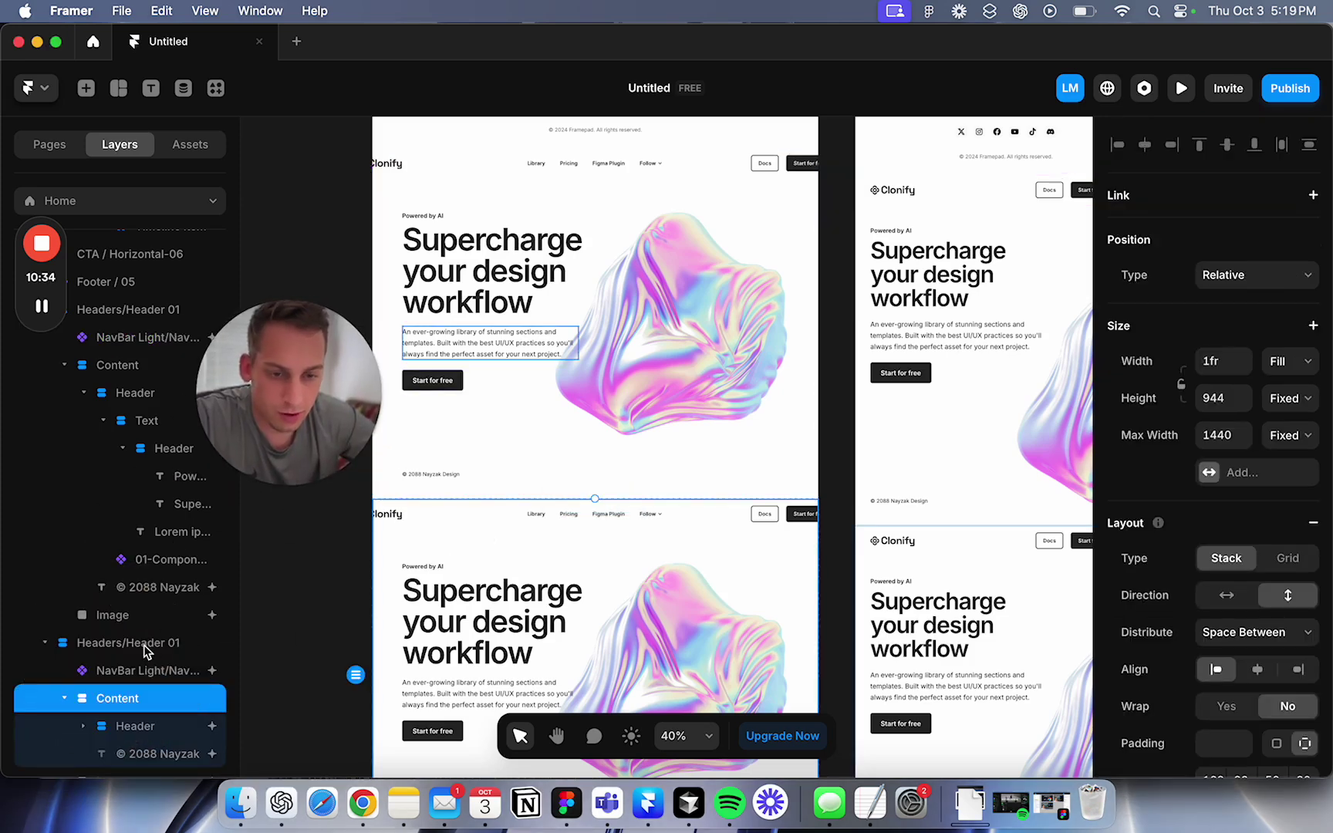
left_click(85, 647)
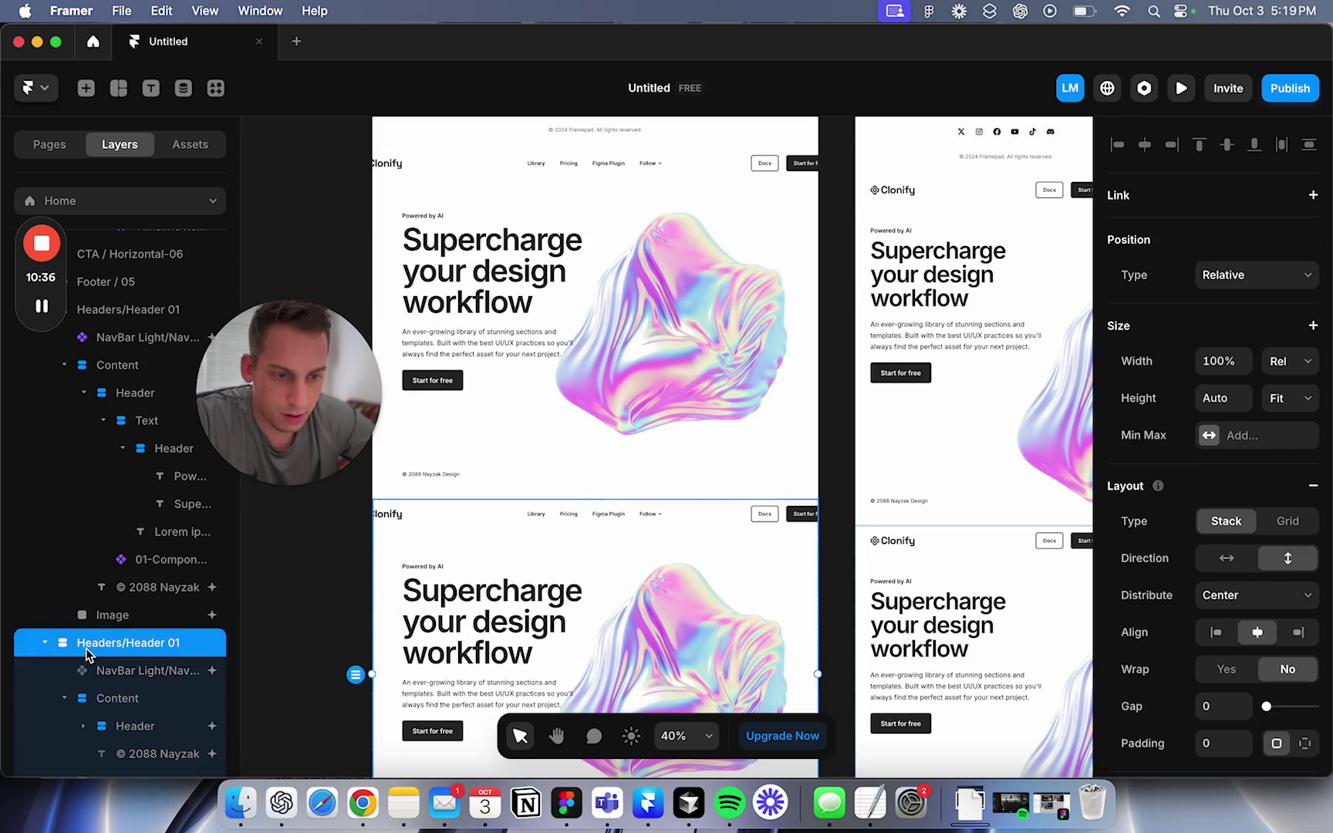
key("Delete")
Check the remaining Supercharge header's body paragraph and its layouts below the footer.
scroll(476, 470, "up", 5)
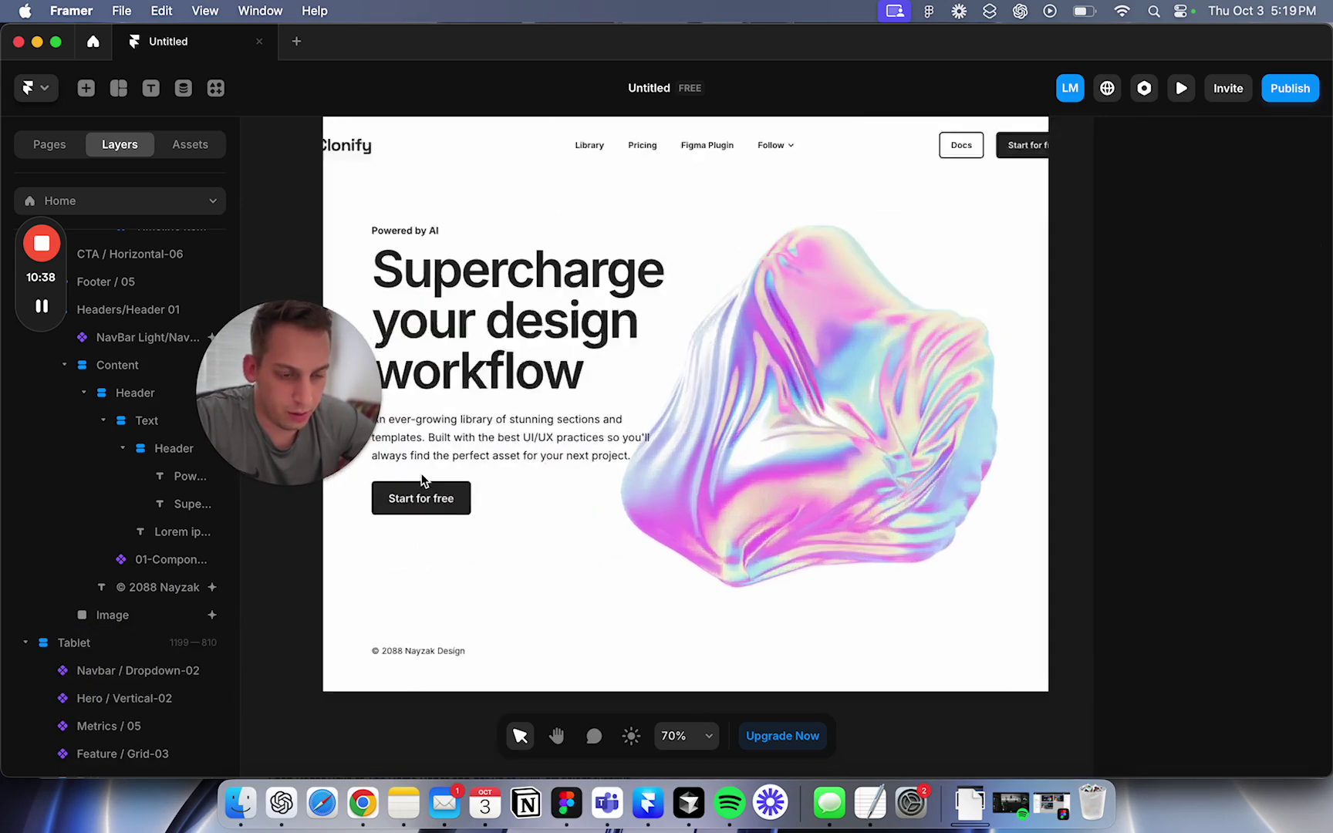
left_click(472, 475)
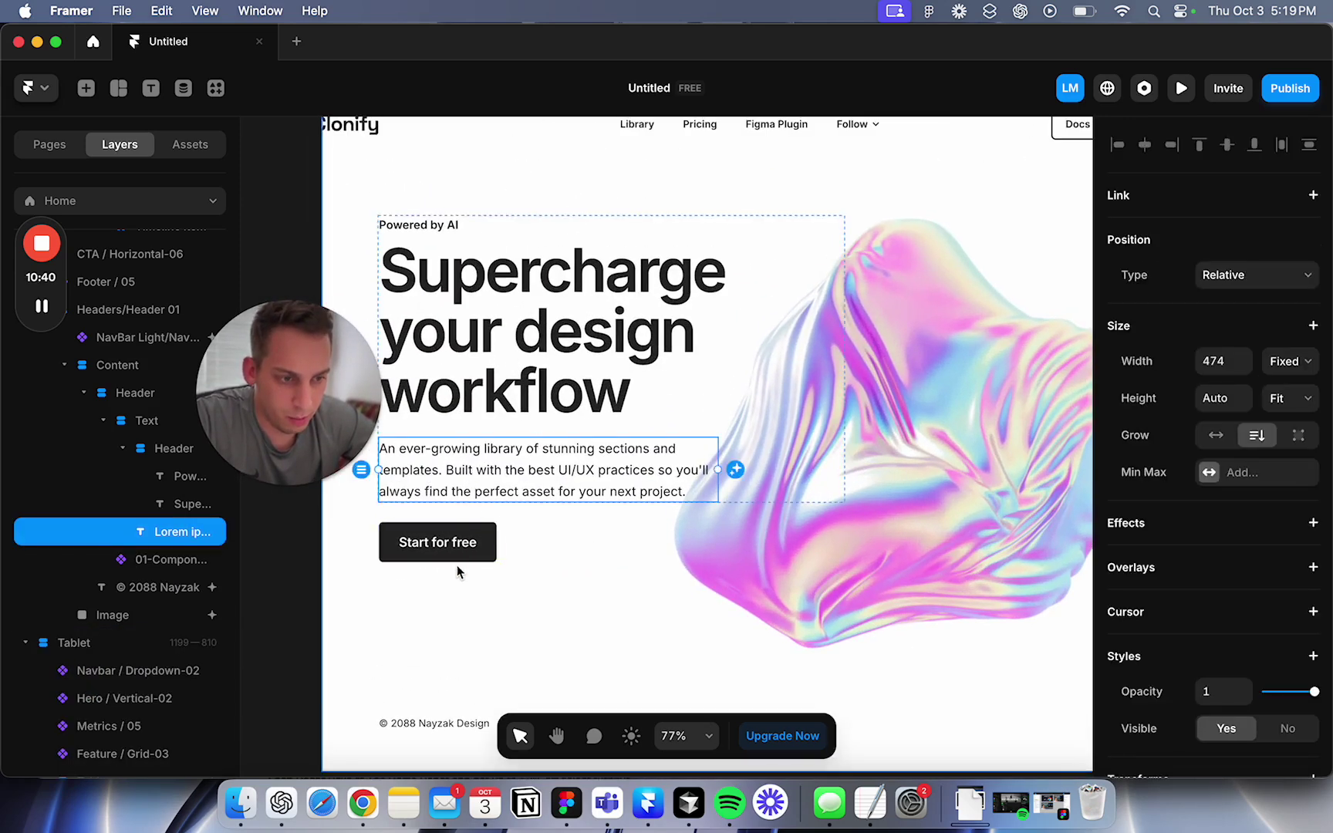
scroll(459, 560, "left", 2)
scroll(458, 560, "down", 4)
left_click(368, 568)
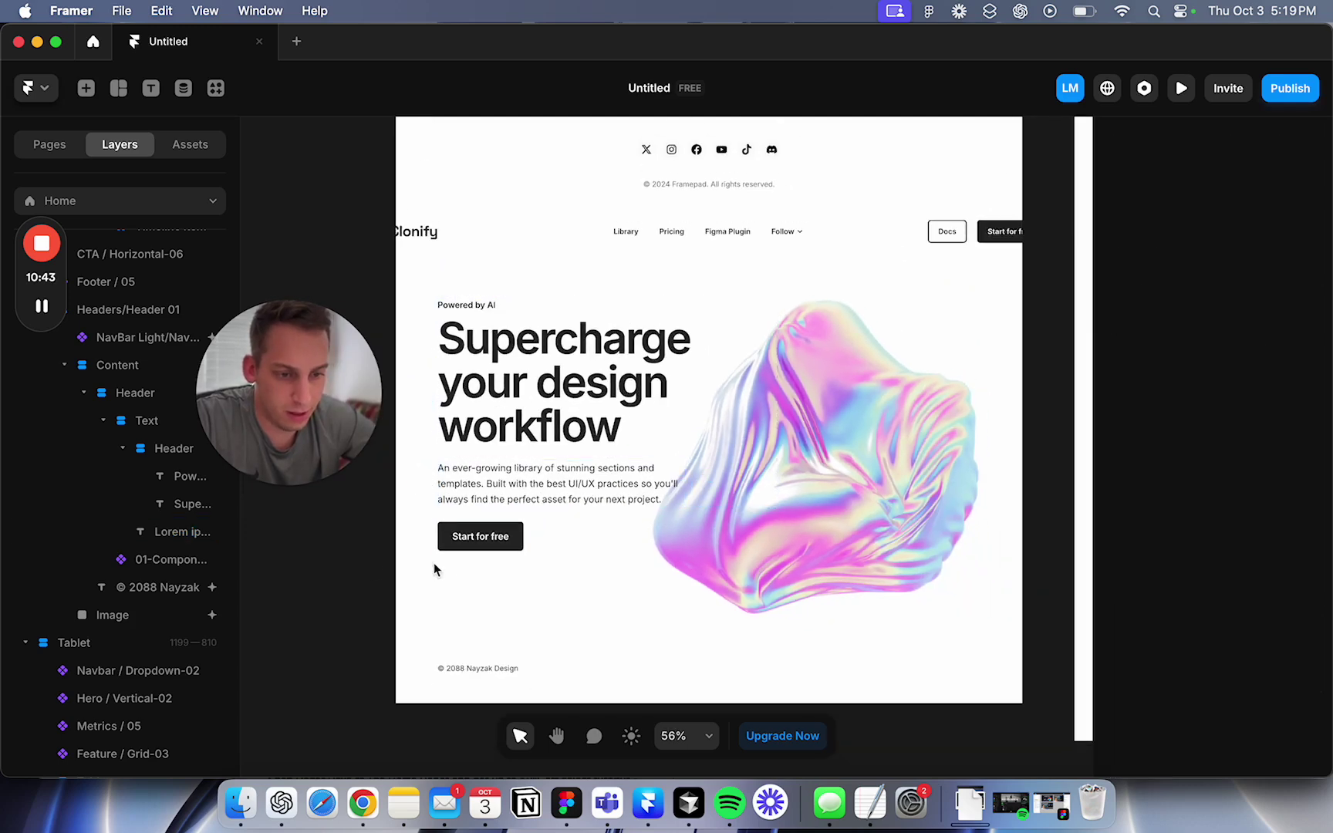
scroll(531, 540, "down", 6)
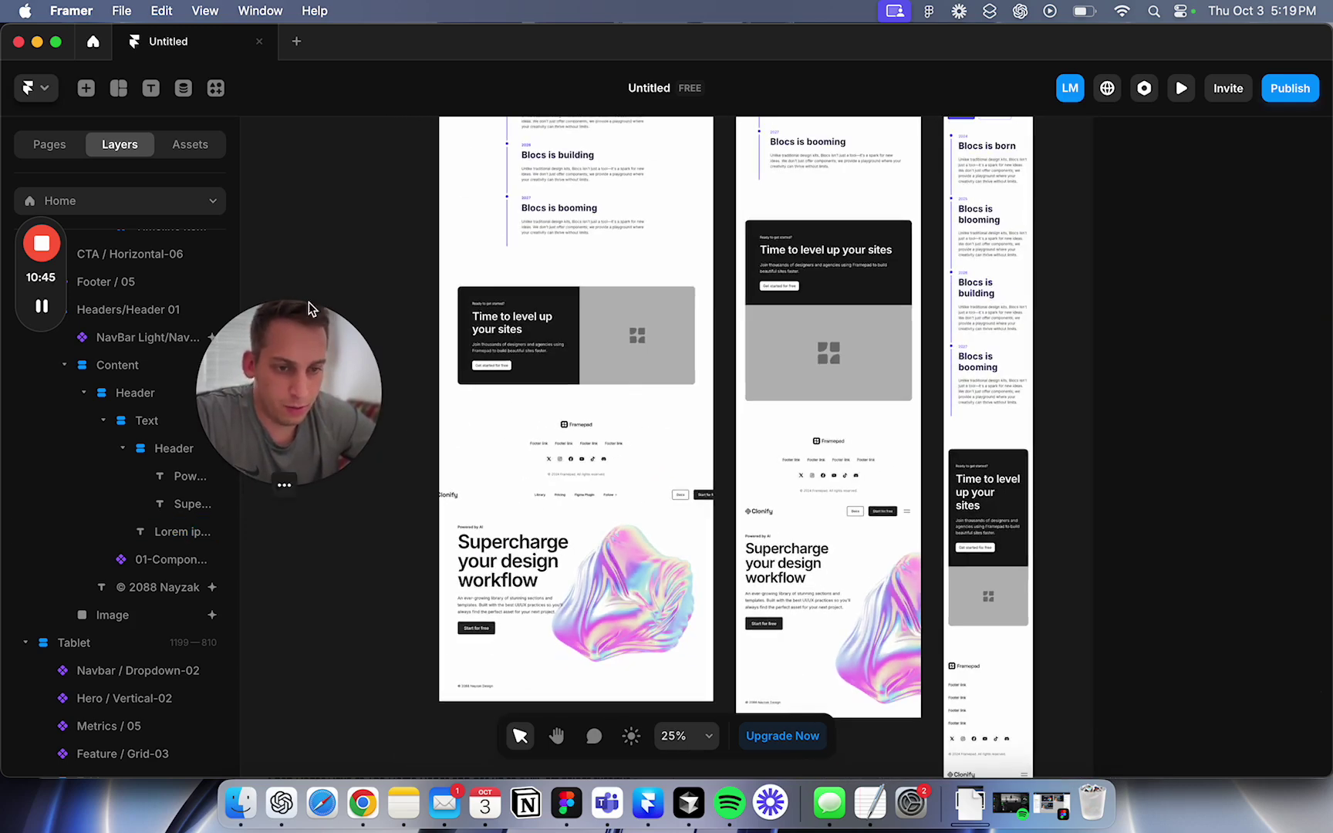
mouse_move(310, 332)
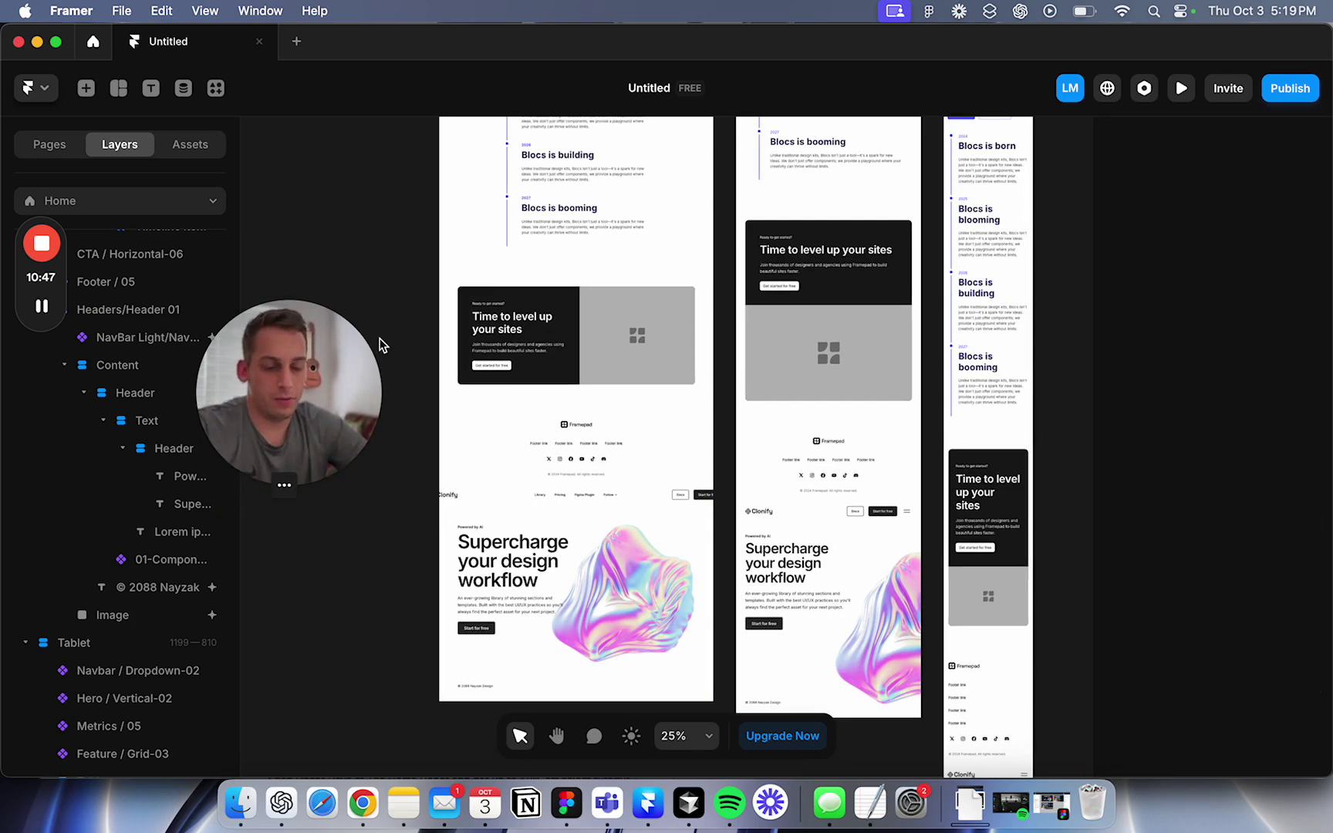
In Chrome, go back from the Clonify page to the Marketplace Plugins listing.
left_click(363, 802)
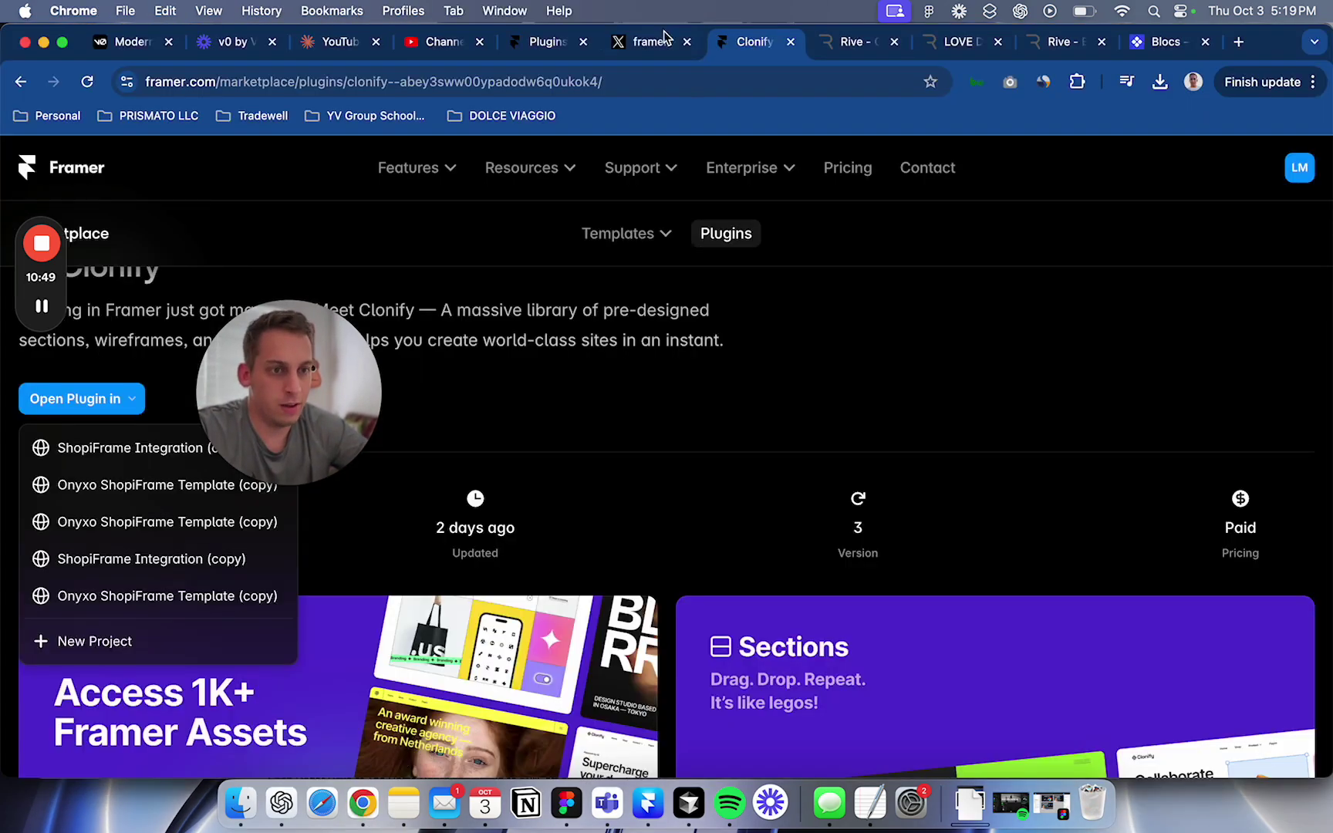
left_click(639, 45)
left_click(752, 42)
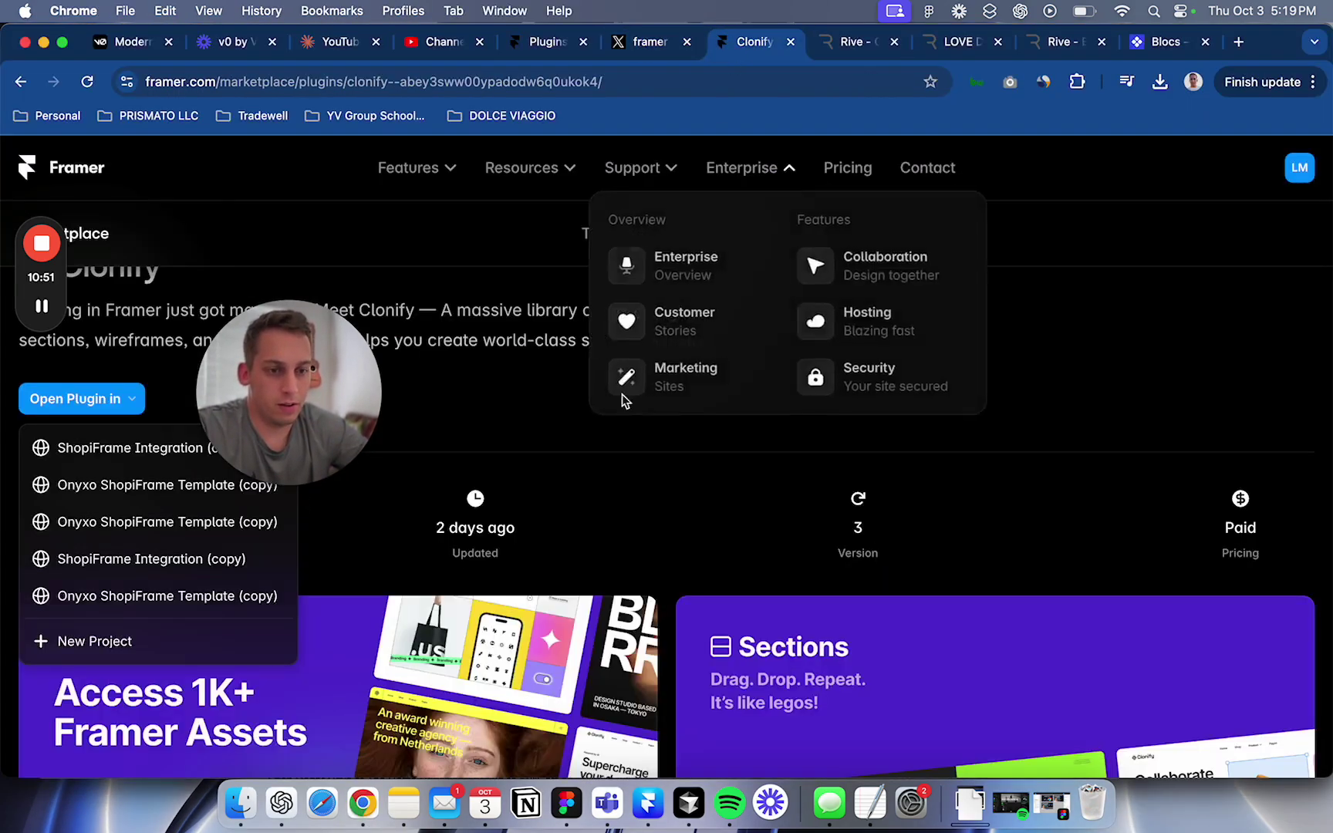
scroll(609, 462, "down", 5)
key("super+bracketleft")
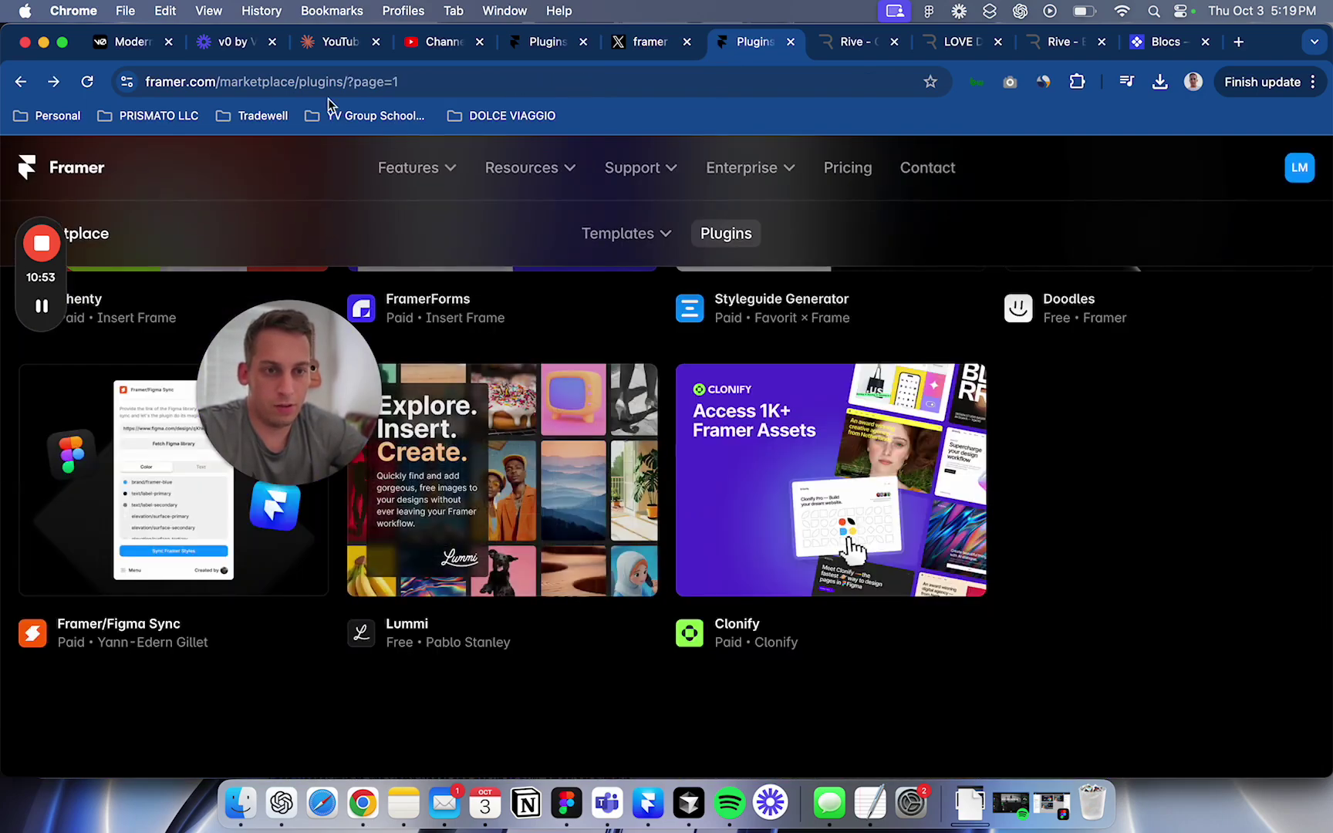
scroll(757, 522, "down", 10)
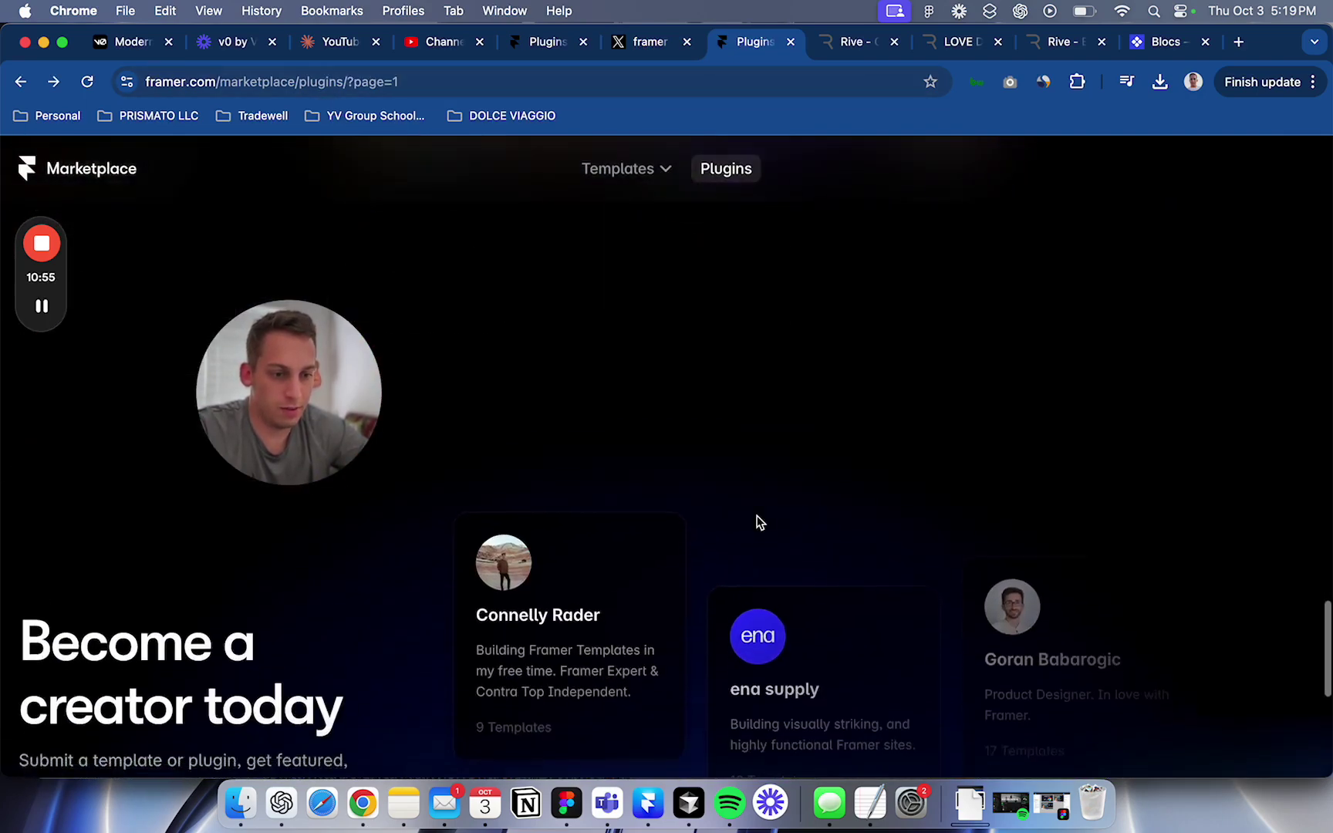
scroll(757, 522, "up", 15)
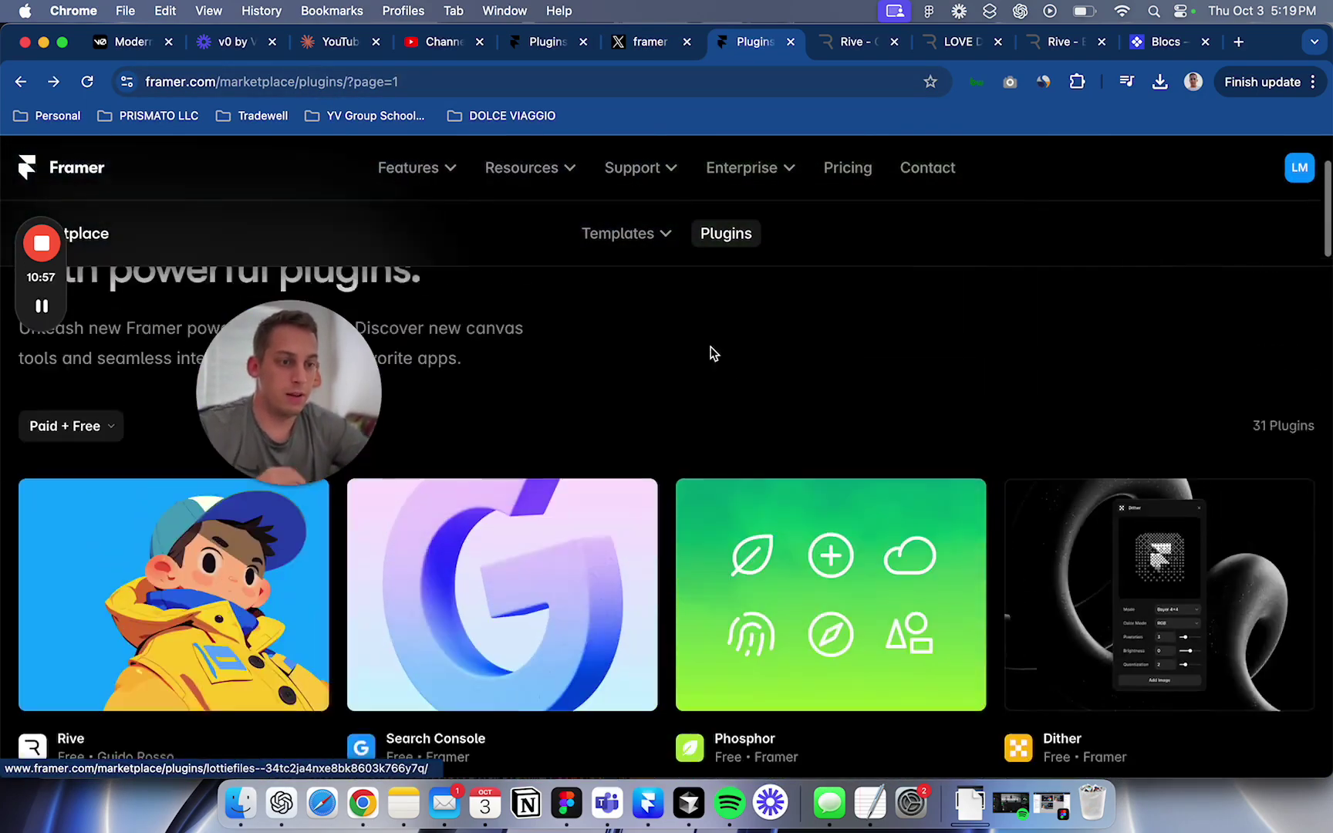
scroll(712, 353, "up", 1)
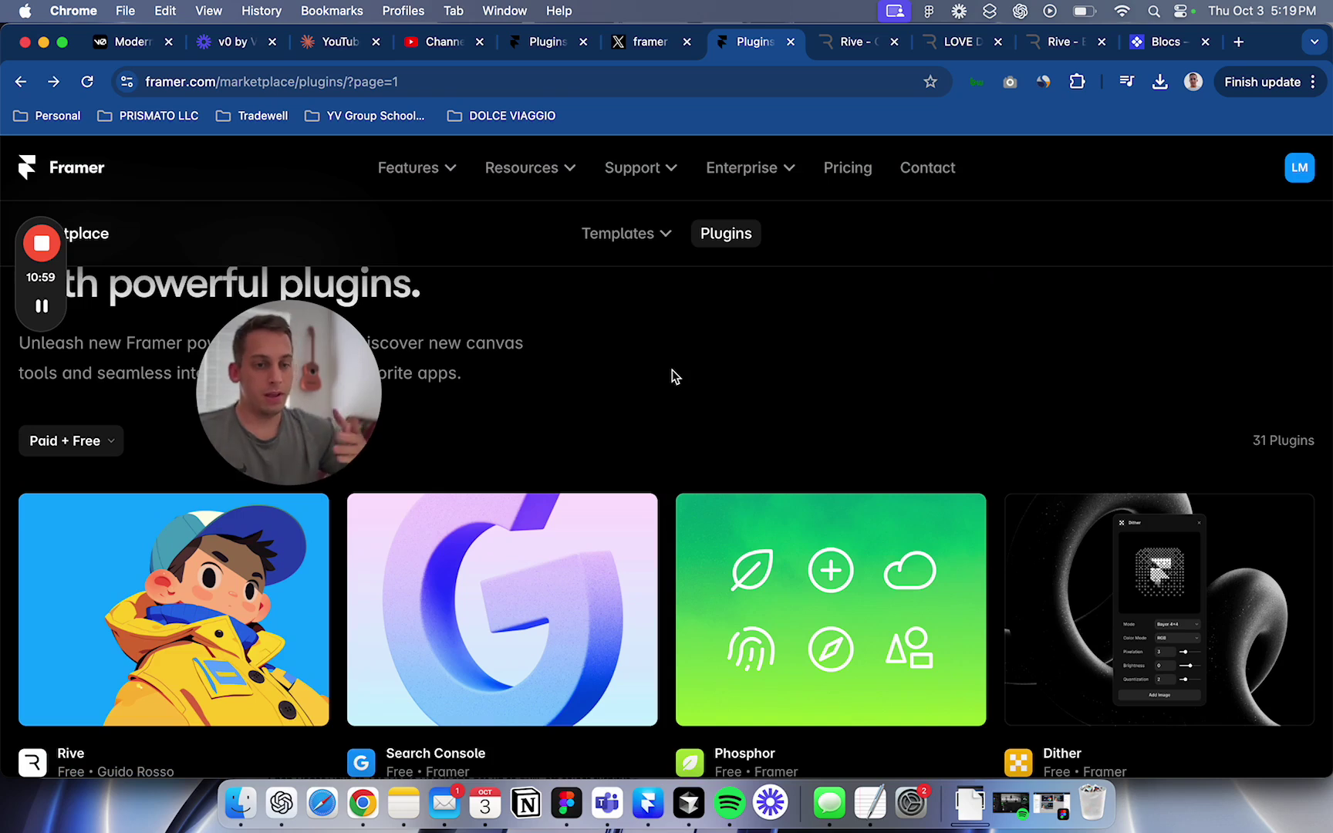